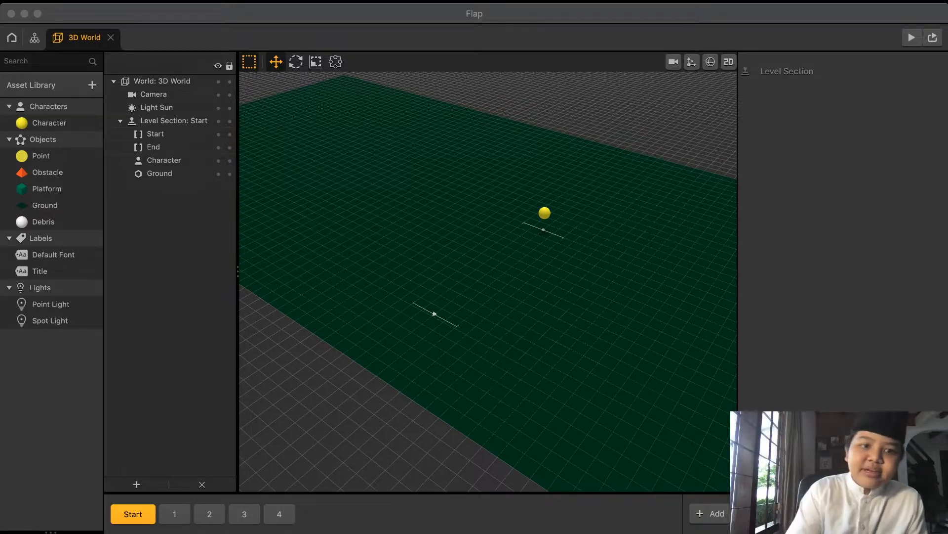
Step: Create a new 3D project from the Buildbox home screen
{"action": "key", "text": "super+Tab"}
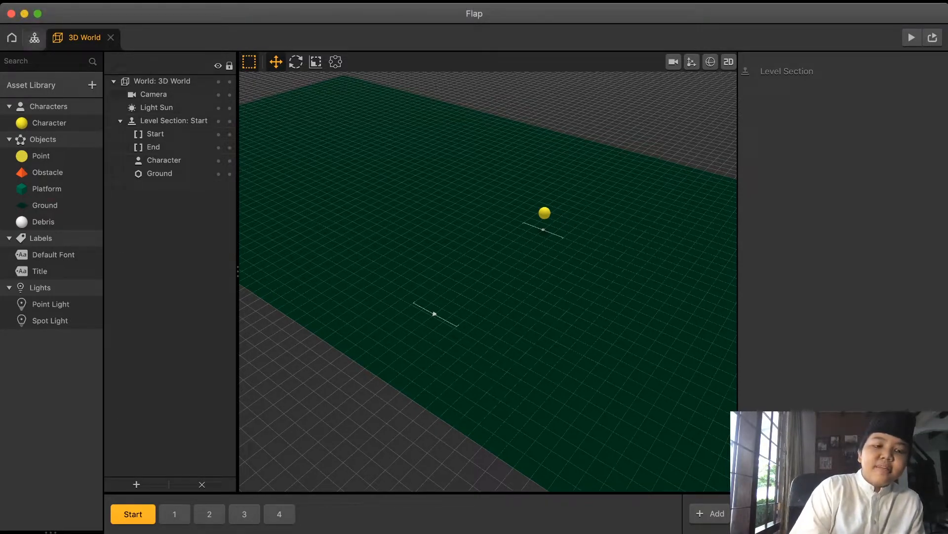
{"action": "left_click", "coordinate": [11, 37]}
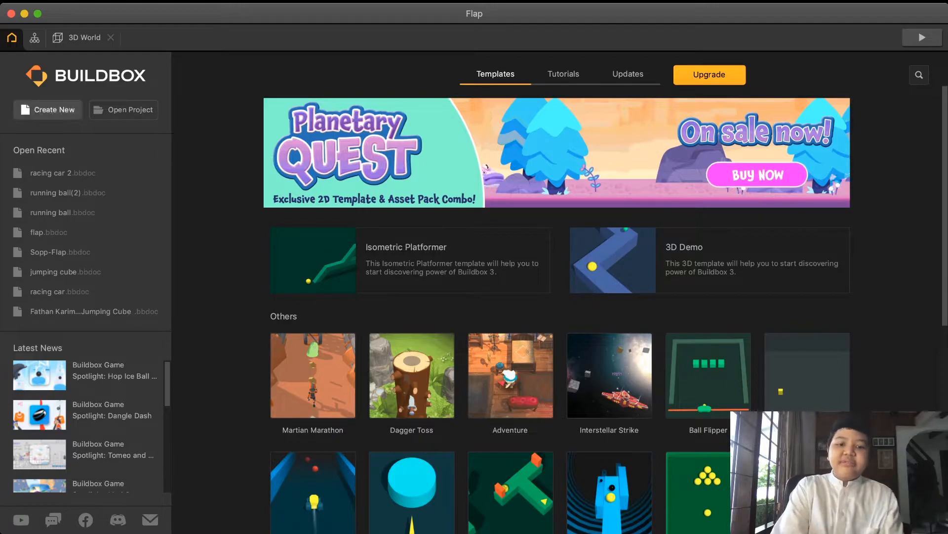
{"action": "left_click", "coordinate": [55, 110]}
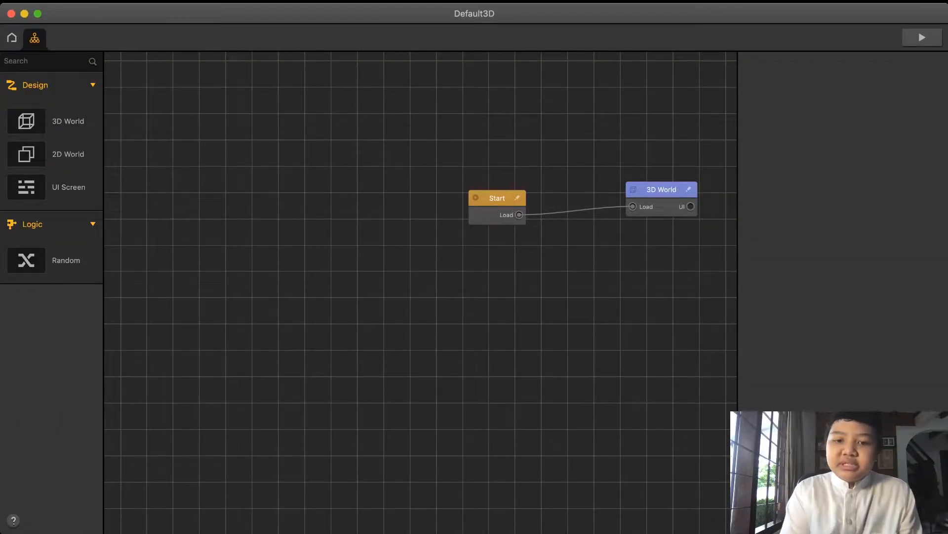
Step: Move the 3D World node closer to the Start node and open the 3D world for editing
{"action": "scroll", "coordinate": [537, 221], "scroll_direction": "up", "scroll_amount": 3}
{"action": "scroll", "coordinate": [537, 220], "scroll_direction": "down", "scroll_amount": 1}
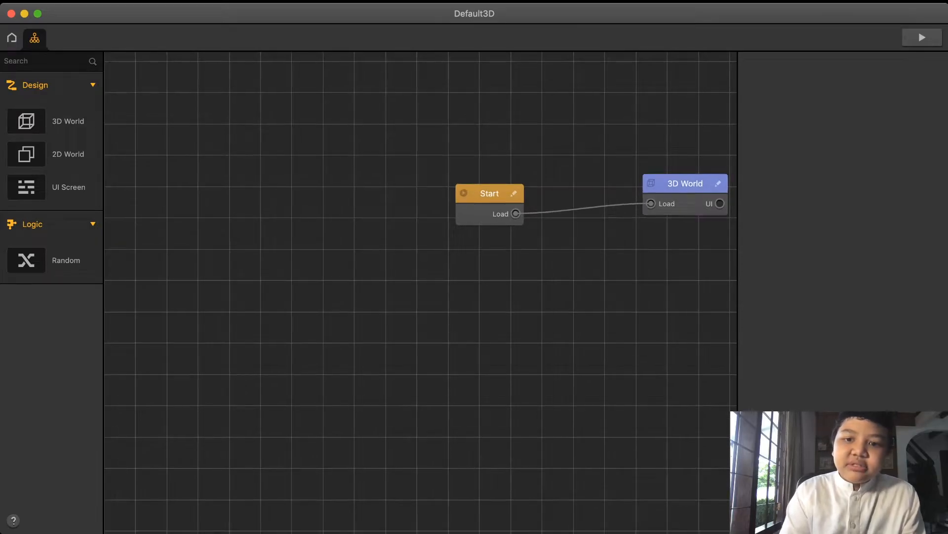
{"action": "left_click_drag", "start_coordinate": [685, 184], "coordinate": [624, 193]}
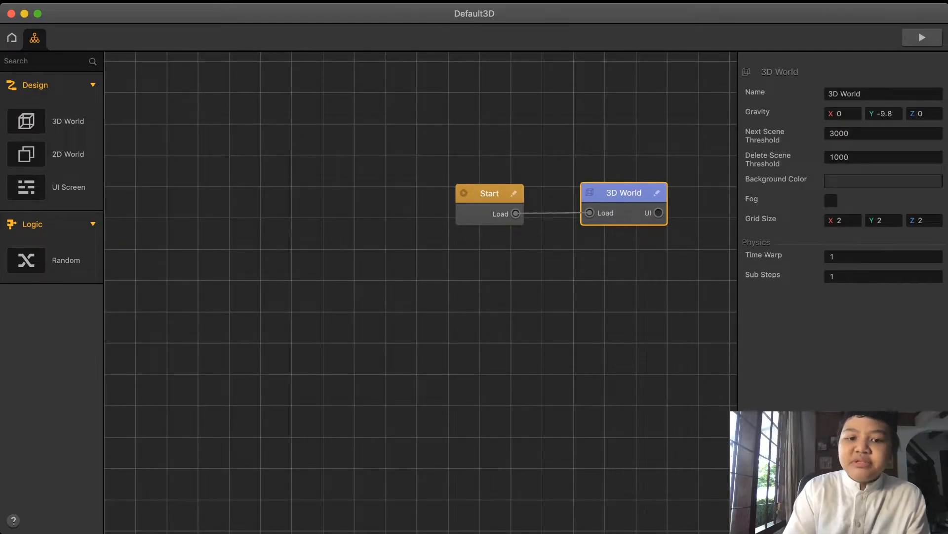
{"action": "double_click", "coordinate": [624, 192]}
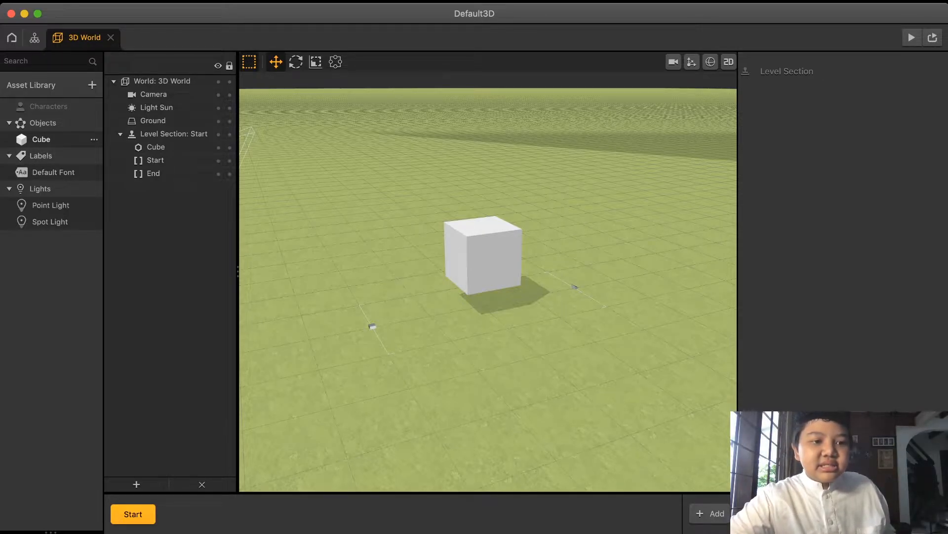
Step: Delete the Cube asset from the project and add a new Cube shape to the asset library
{"action": "left_click", "coordinate": [41, 139]}
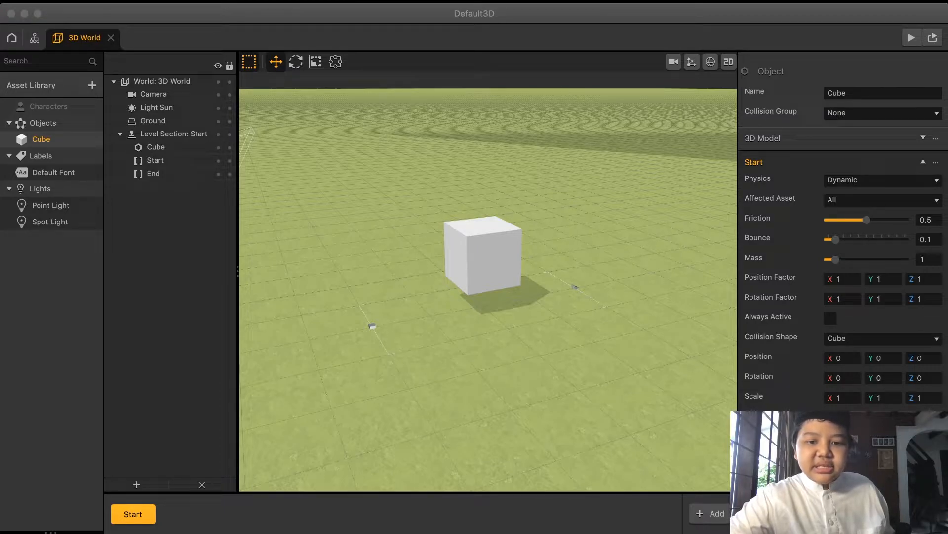
{"action": "key", "text": "Return"}
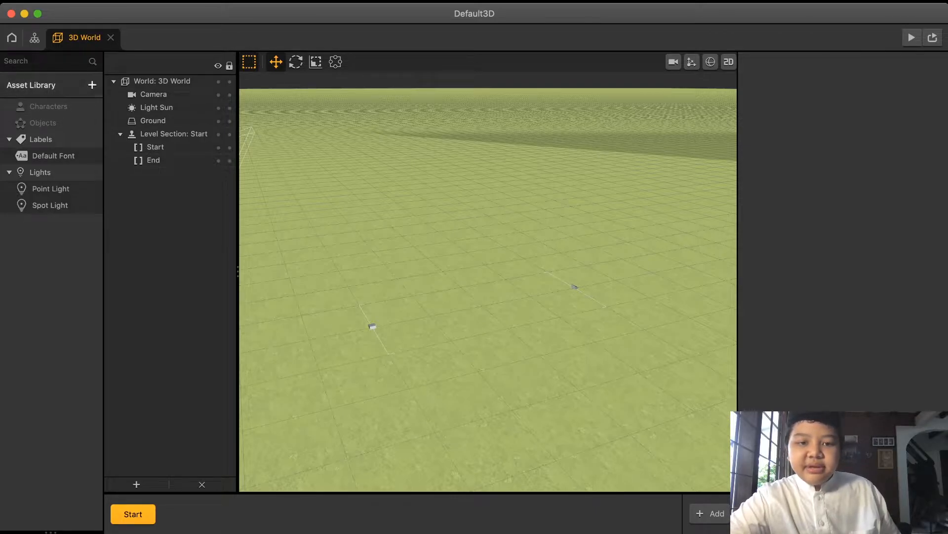
{"action": "left_click", "coordinate": [93, 85]}
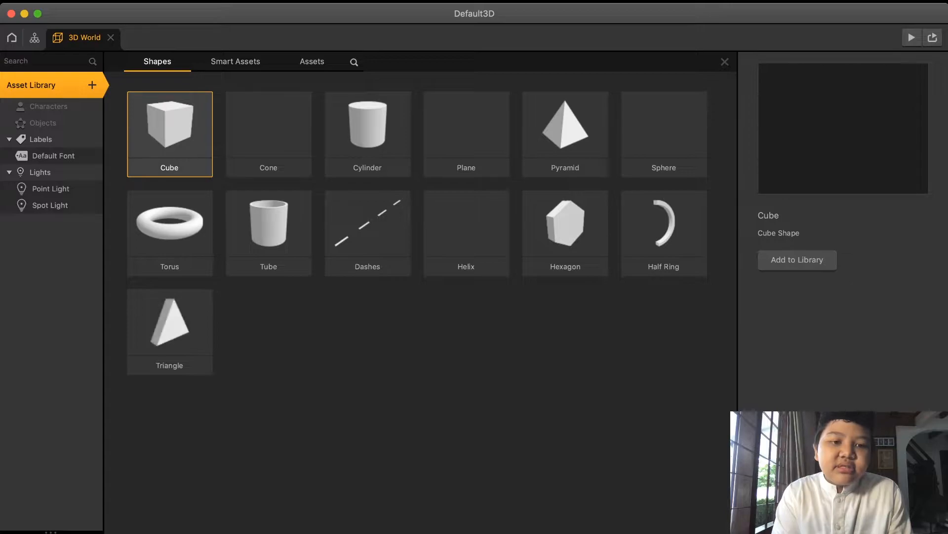
{"action": "left_click", "coordinate": [797, 260]}
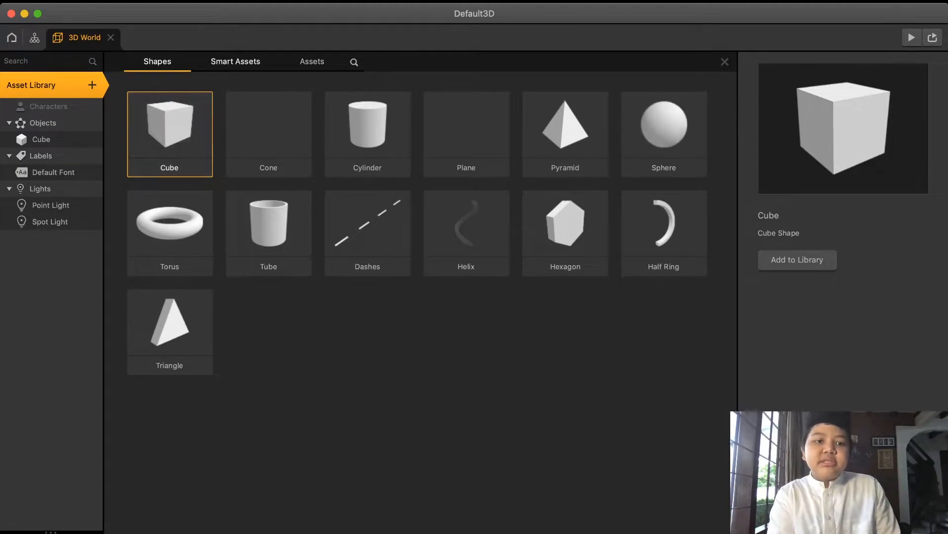
{"action": "left_click", "coordinate": [236, 61]}
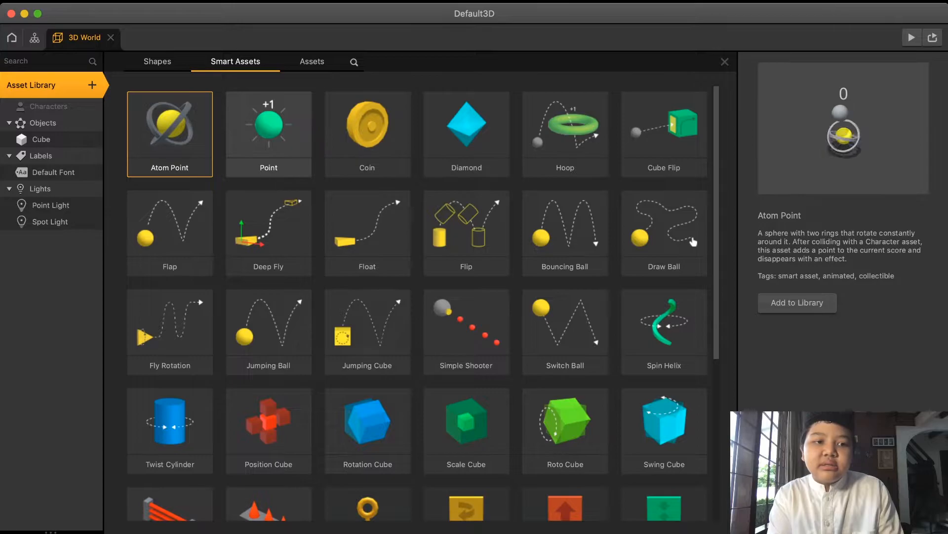
{"action": "left_click", "coordinate": [49, 85]}
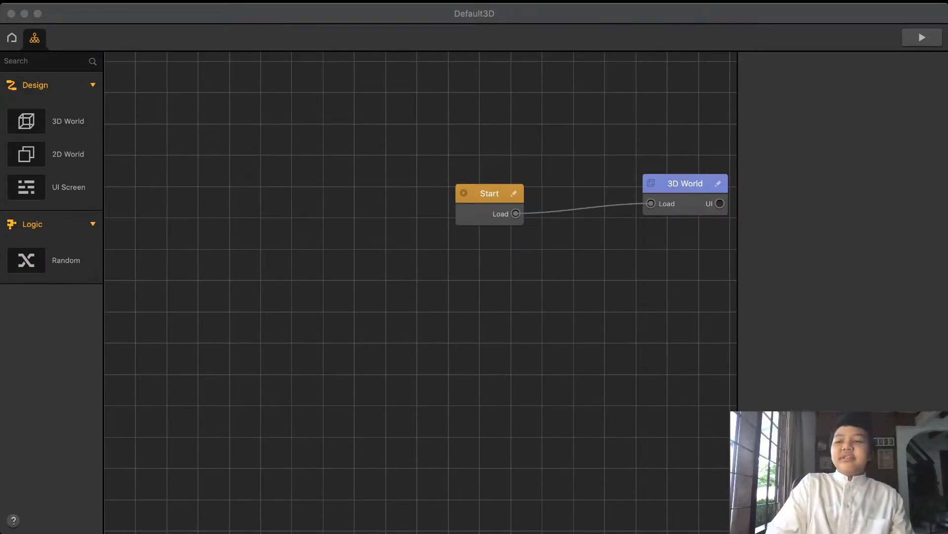
Step: Open the 3D World from its node and select the cube in the scene
{"action": "double_click", "coordinate": [685, 185]}
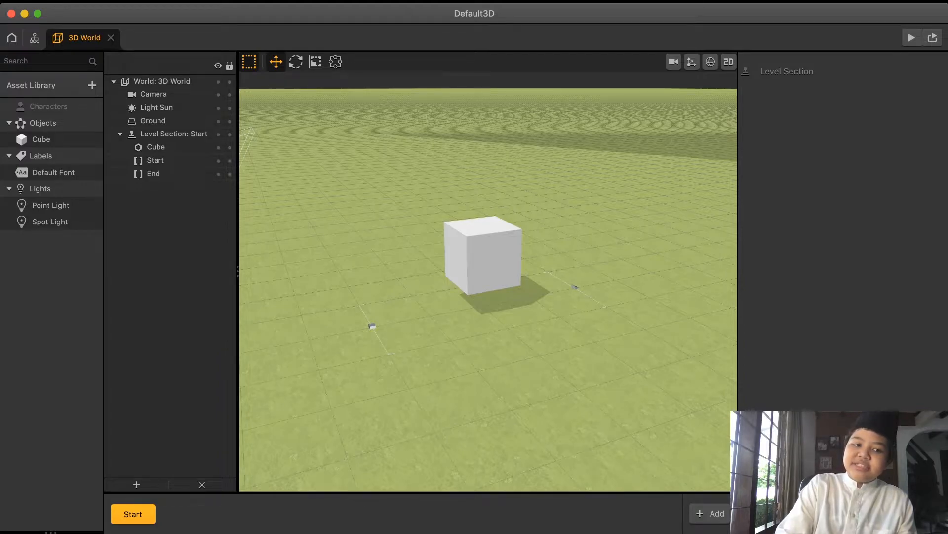
{"action": "left_click", "coordinate": [484, 257]}
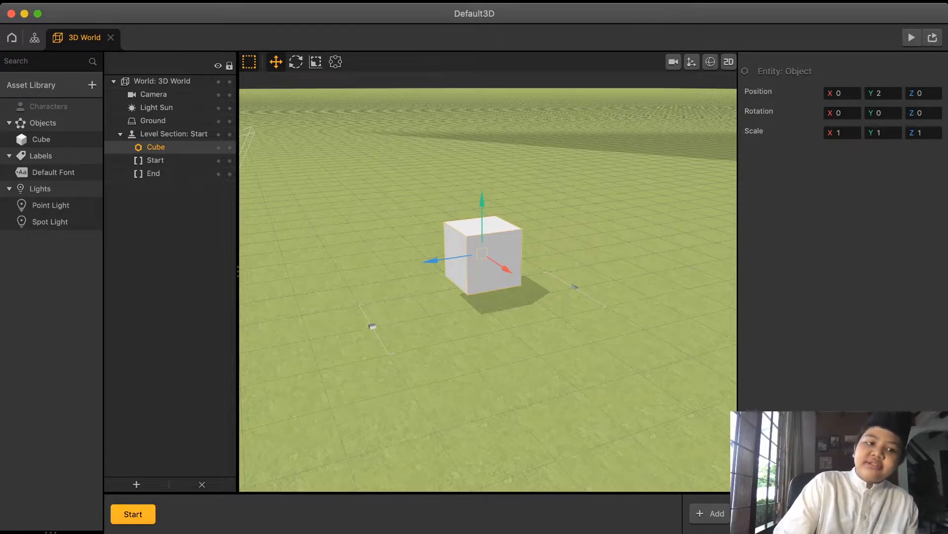
Step: Add the Point and Flap smart assets to the asset library
{"action": "left_click", "coordinate": [93, 85]}
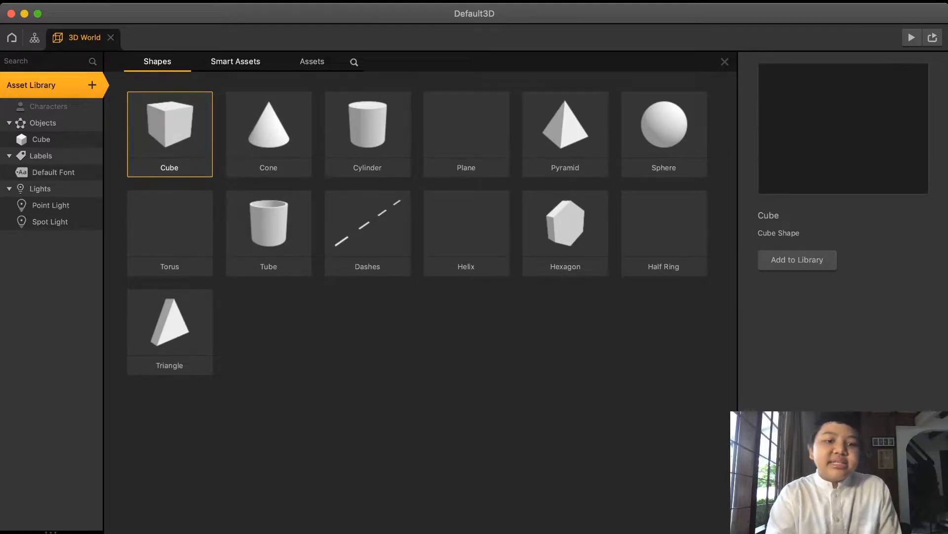
{"action": "left_click", "coordinate": [236, 62]}
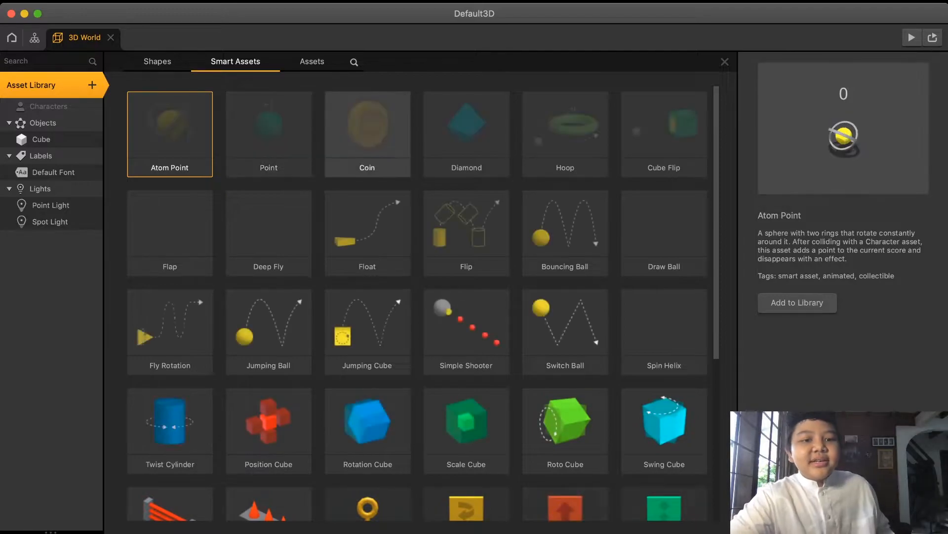
{"action": "double_click", "coordinate": [269, 134]}
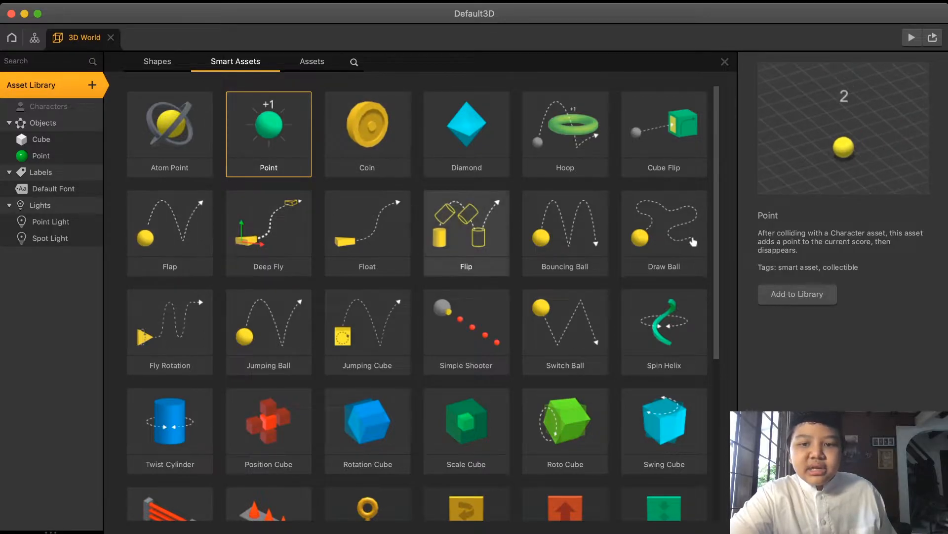
{"action": "scroll", "coordinate": [466, 232], "scroll_direction": "down", "scroll_amount": 5}
{"action": "scroll", "coordinate": [170, 148], "scroll_direction": "up", "scroll_amount": 2}
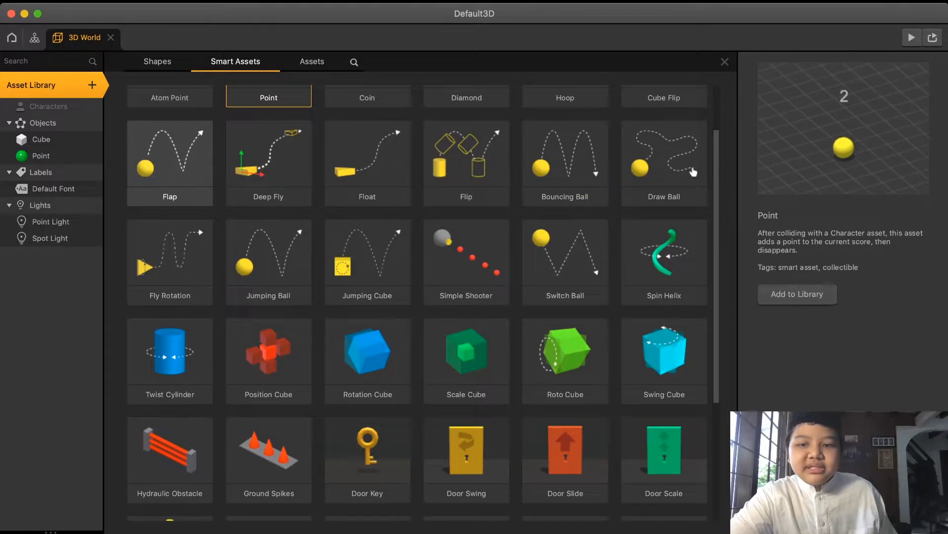
{"action": "left_click", "coordinate": [170, 163]}
{"action": "left_click", "coordinate": [797, 302]}
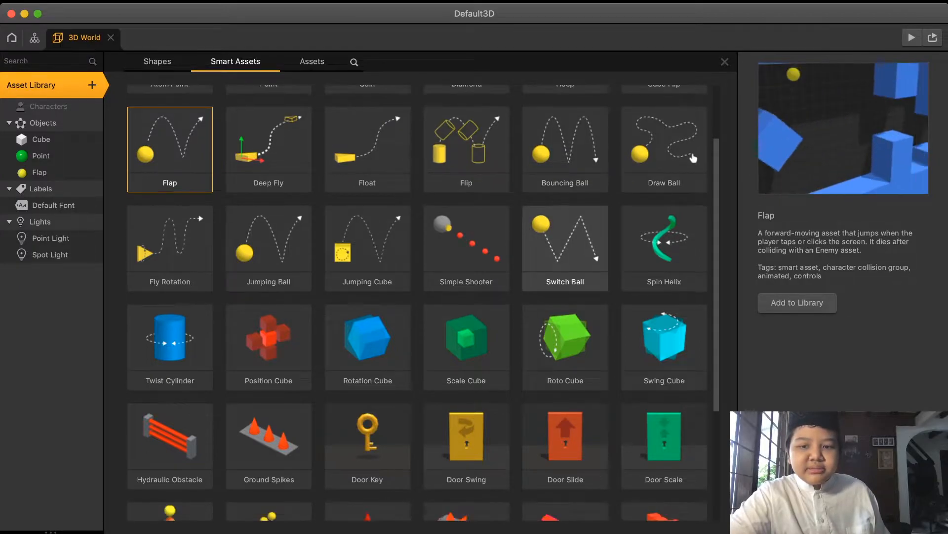
Step: Look through the remaining smart assets and add the Pyramid shape to the asset library
{"action": "scroll", "coordinate": [565, 261], "scroll_direction": "down", "scroll_amount": 5}
{"action": "scroll", "coordinate": [565, 277], "scroll_direction": "down", "scroll_amount": 1}
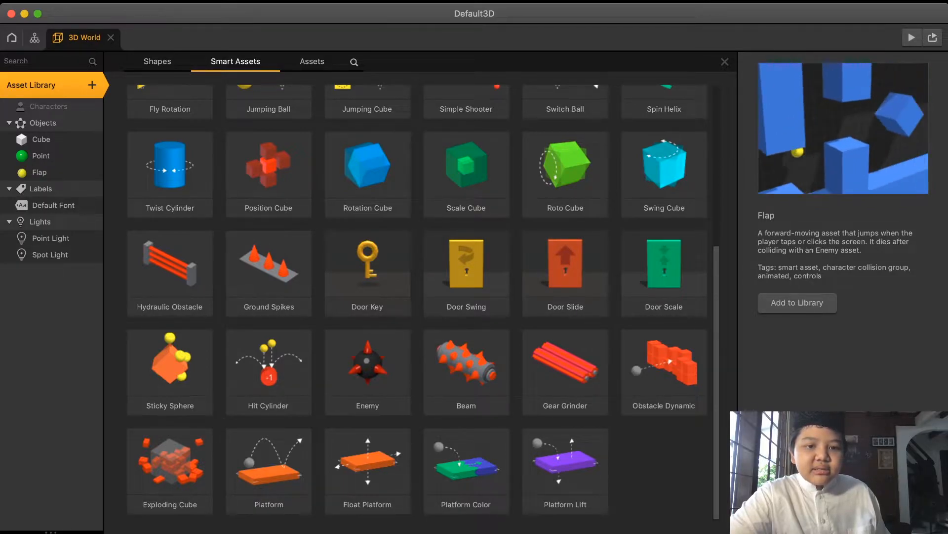
{"action": "scroll", "coordinate": [368, 326], "scroll_direction": "up", "scroll_amount": 2}
{"action": "scroll", "coordinate": [368, 326], "scroll_direction": "up", "scroll_amount": 7}
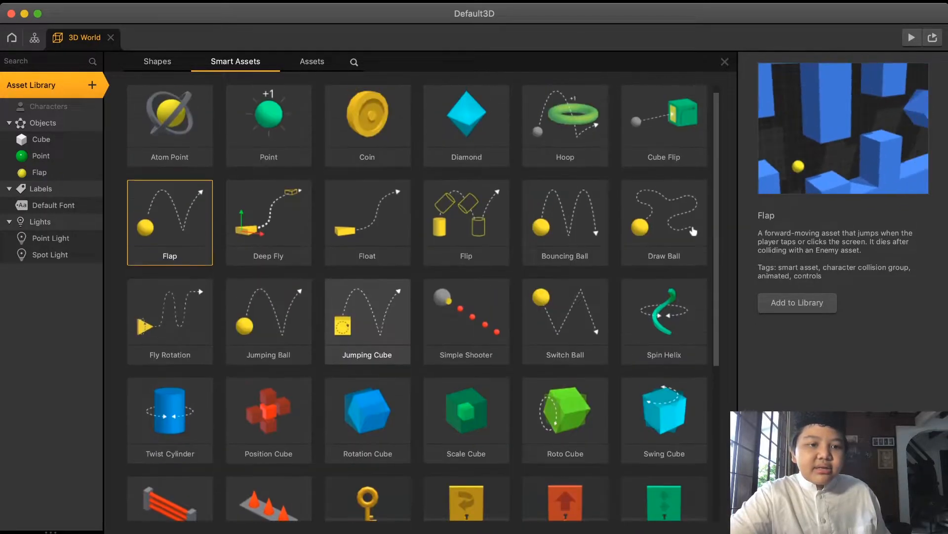
{"action": "left_click", "coordinate": [157, 62]}
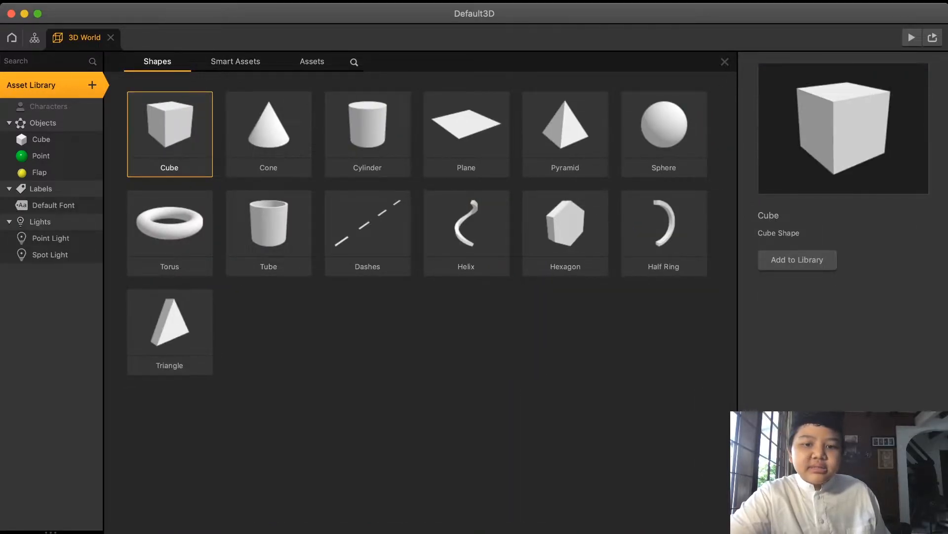
{"action": "double_click", "coordinate": [566, 130]}
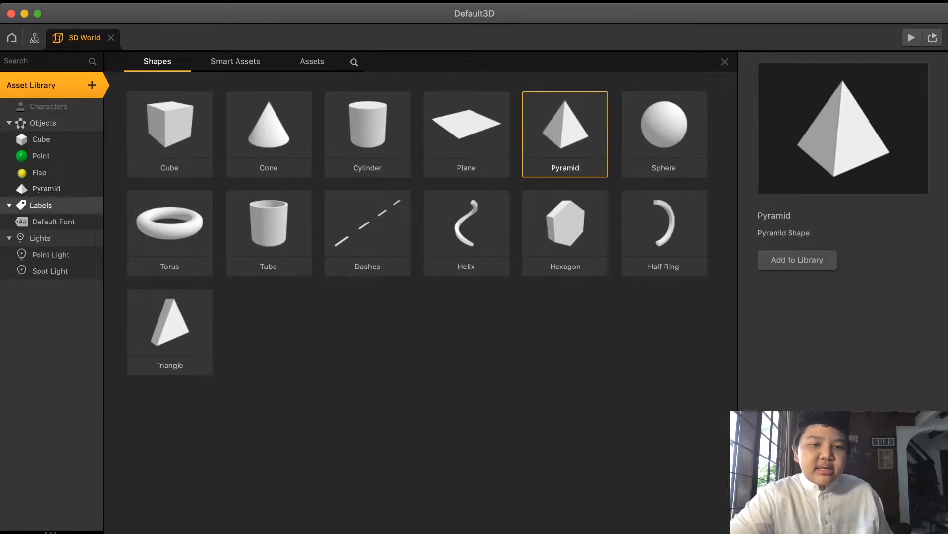
Step: Browse the collection of ready-made 3D model assets from start to end, then return to the scene
{"action": "left_click", "coordinate": [312, 61]}
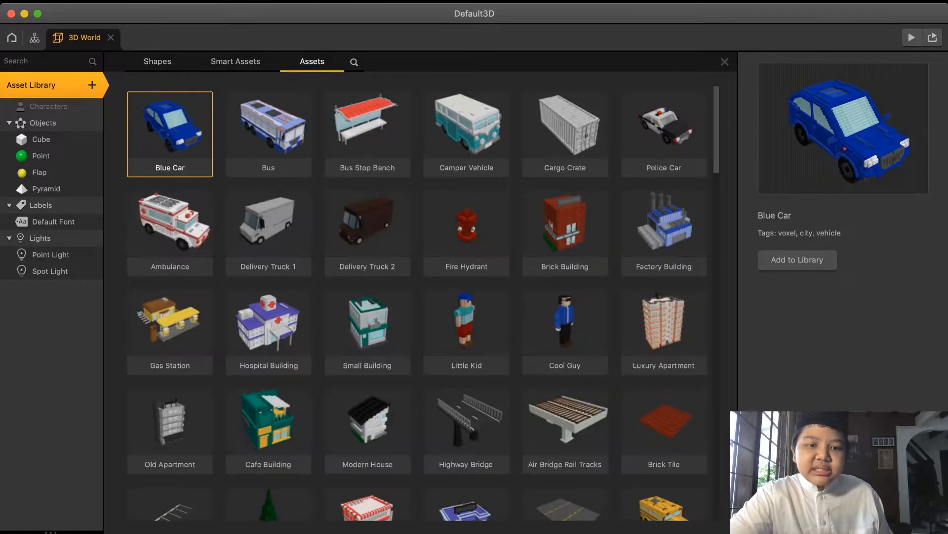
{"action": "scroll", "coordinate": [268, 203], "scroll_direction": "down", "scroll_amount": 5}
{"action": "scroll", "coordinate": [268, 207], "scroll_direction": "down", "scroll_amount": 8}
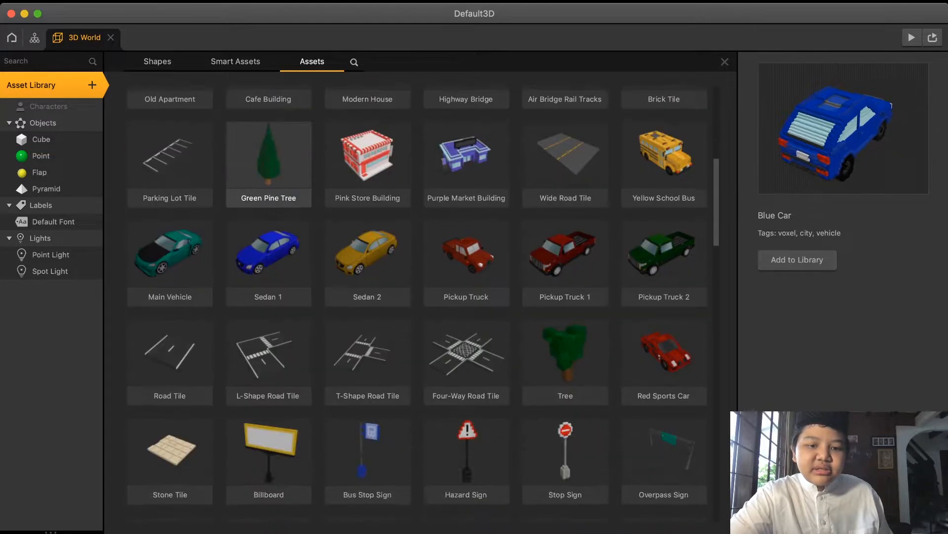
{"action": "scroll", "coordinate": [269, 208], "scroll_direction": "up", "scroll_amount": 1}
{"action": "scroll", "coordinate": [268, 208], "scroll_direction": "down", "scroll_amount": 18}
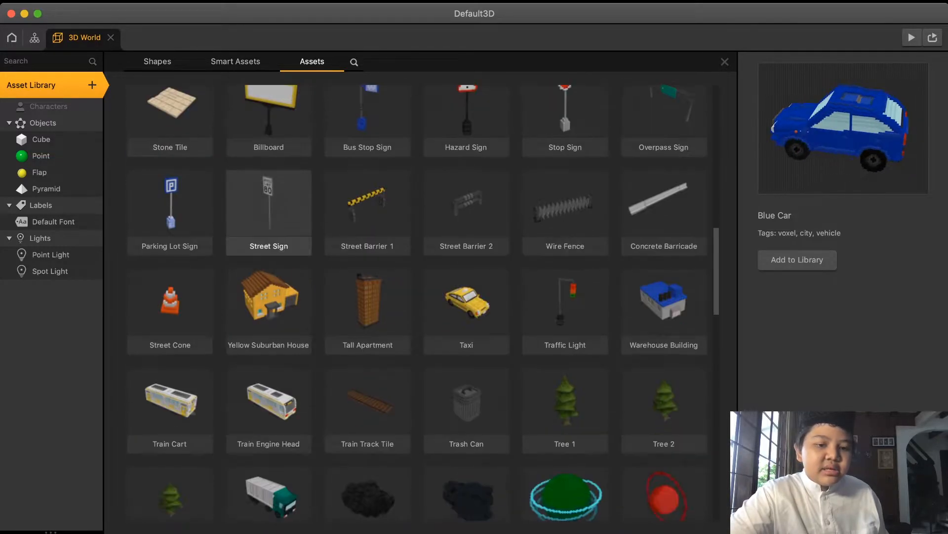
{"action": "scroll", "coordinate": [269, 208], "scroll_direction": "down", "scroll_amount": 8}
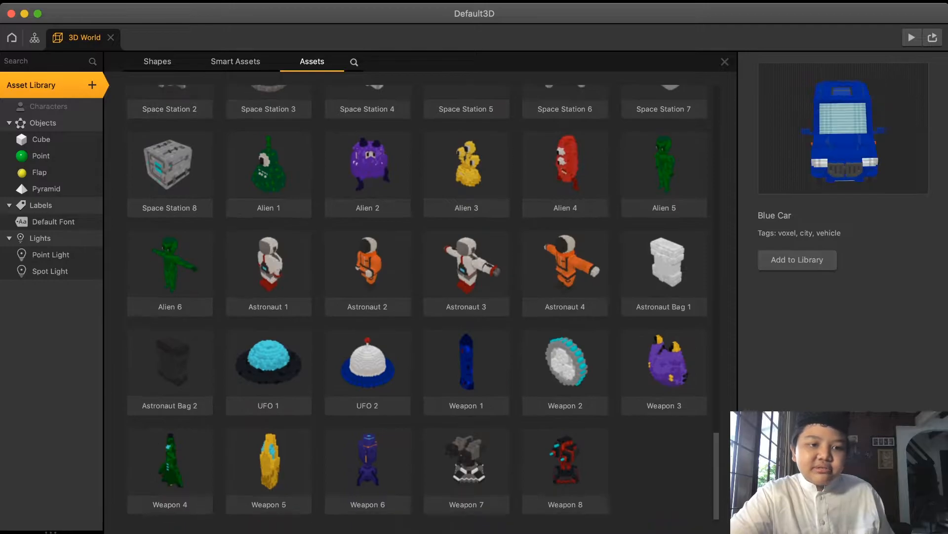
{"action": "left_click", "coordinate": [725, 62]}
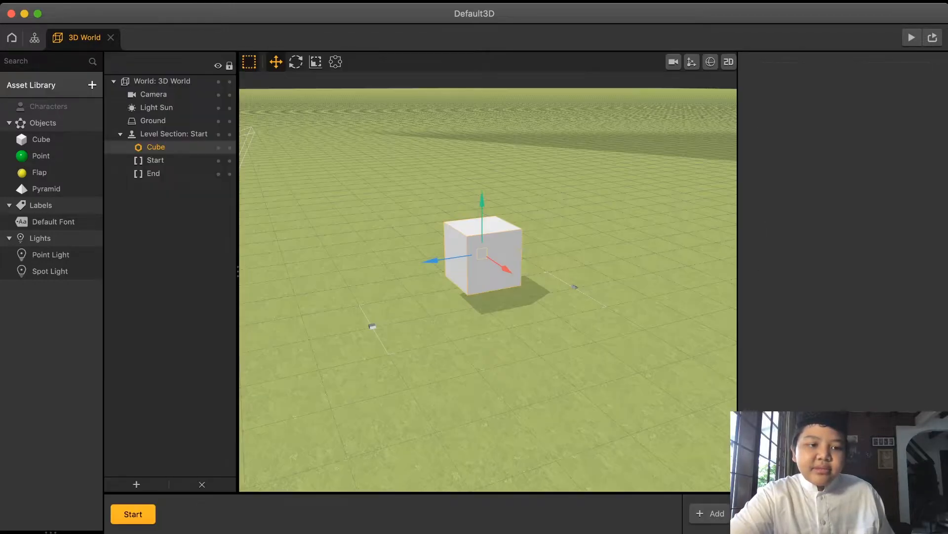
Step: Add the Sphere shape to the asset library and return to the scene
{"action": "left_click", "coordinate": [92, 85]}
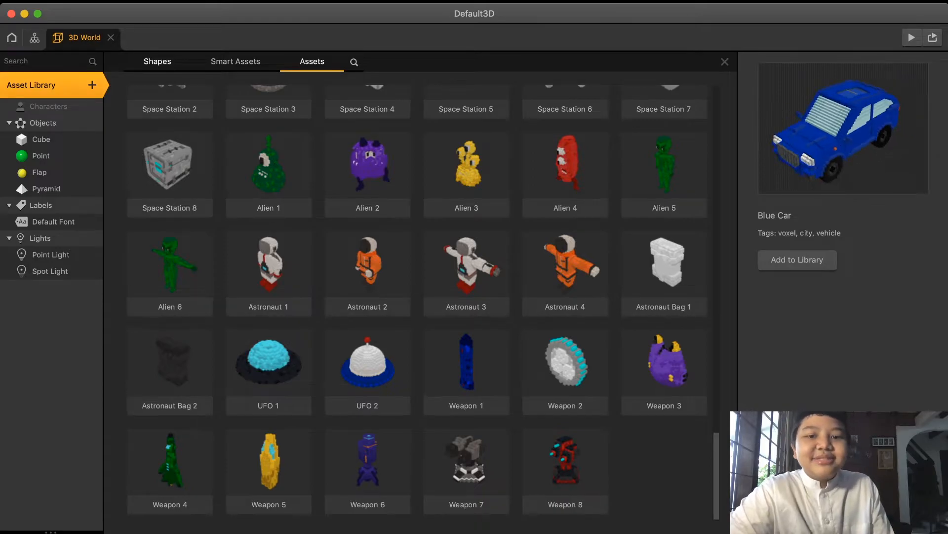
{"action": "left_click", "coordinate": [157, 62]}
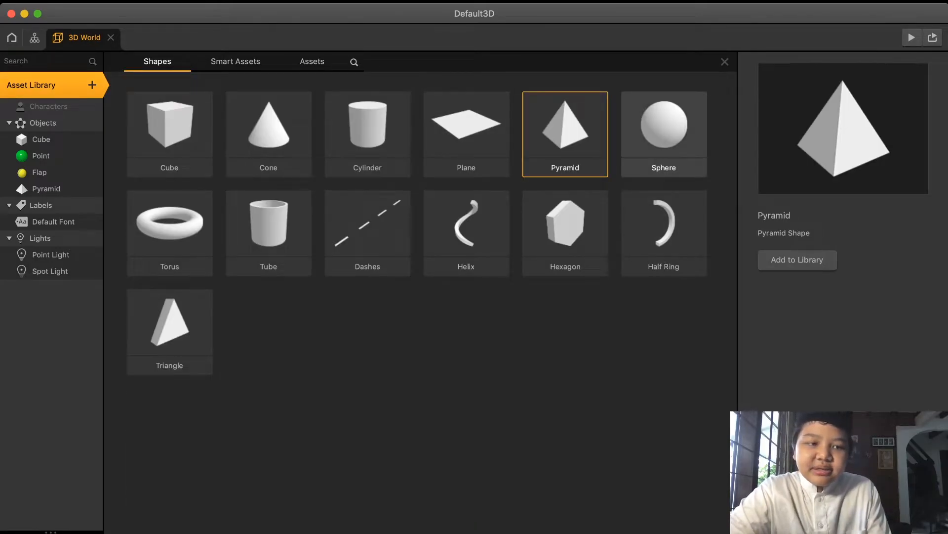
{"action": "double_click", "coordinate": [664, 135]}
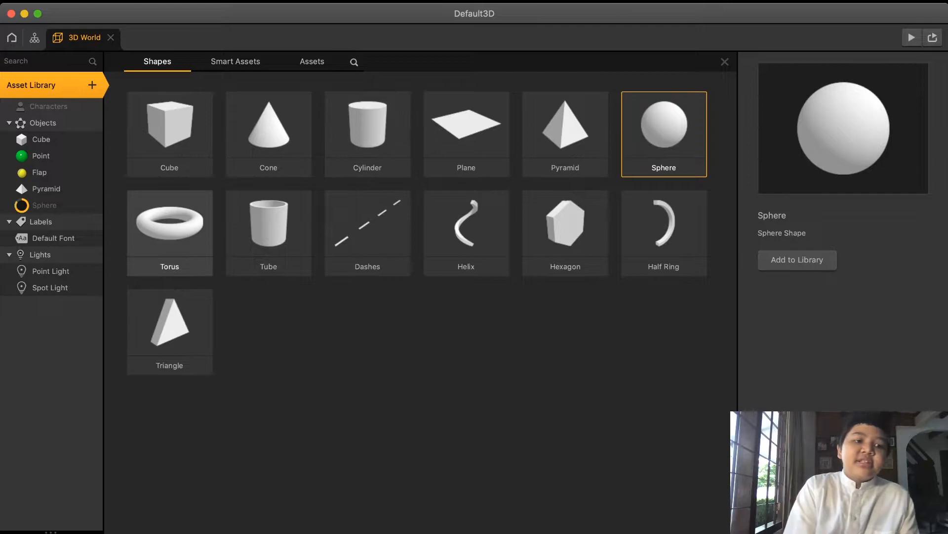
{"action": "left_click", "coordinate": [170, 233]}
{"action": "left_click", "coordinate": [92, 85]}
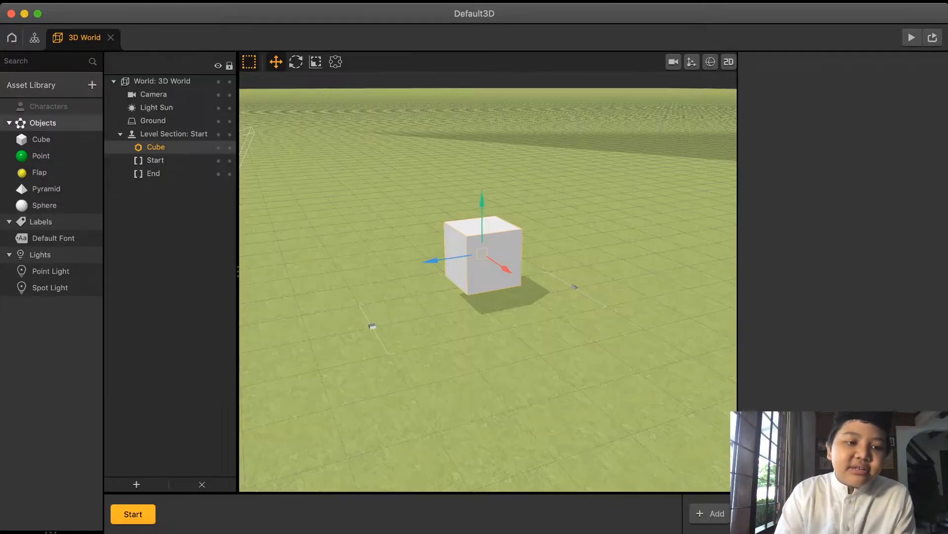
Step: Turn the Sphere asset into a character and set its collision group to Character
{"action": "left_click_drag", "start_coordinate": [44, 205], "coordinate": [49, 107]}
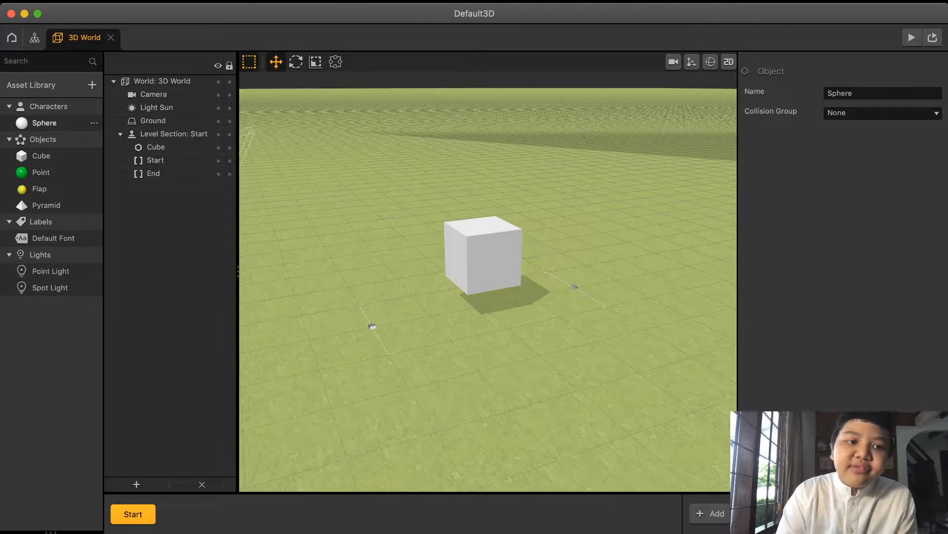
{"action": "left_click", "coordinate": [44, 122]}
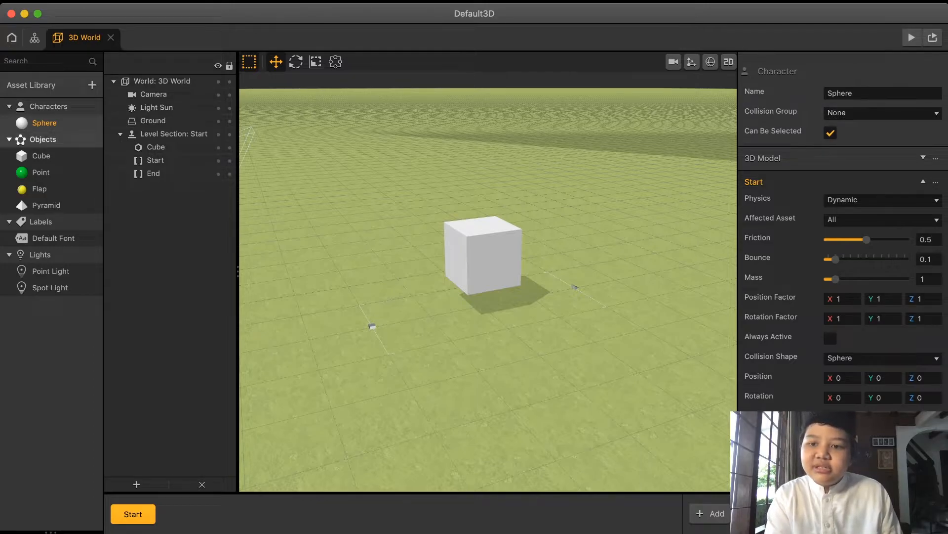
{"action": "left_click", "coordinate": [883, 114]}
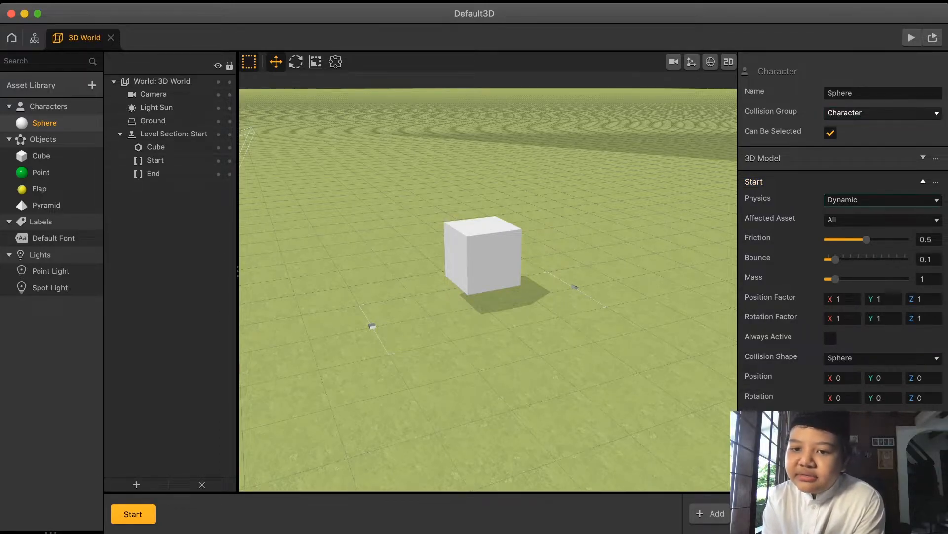
Step: Change the Sphere character's 3D model color to pale yellow
{"action": "left_click", "coordinate": [860, 158]}
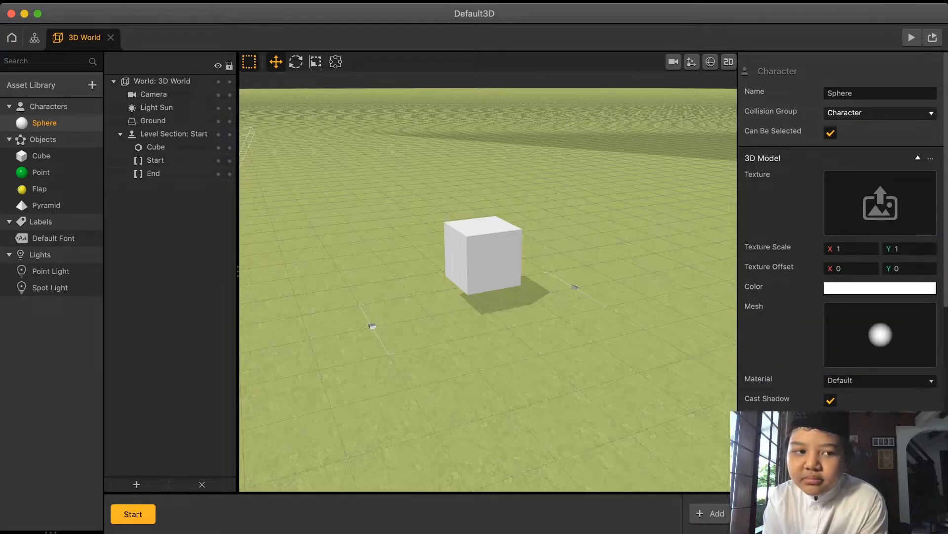
{"action": "left_click", "coordinate": [880, 288]}
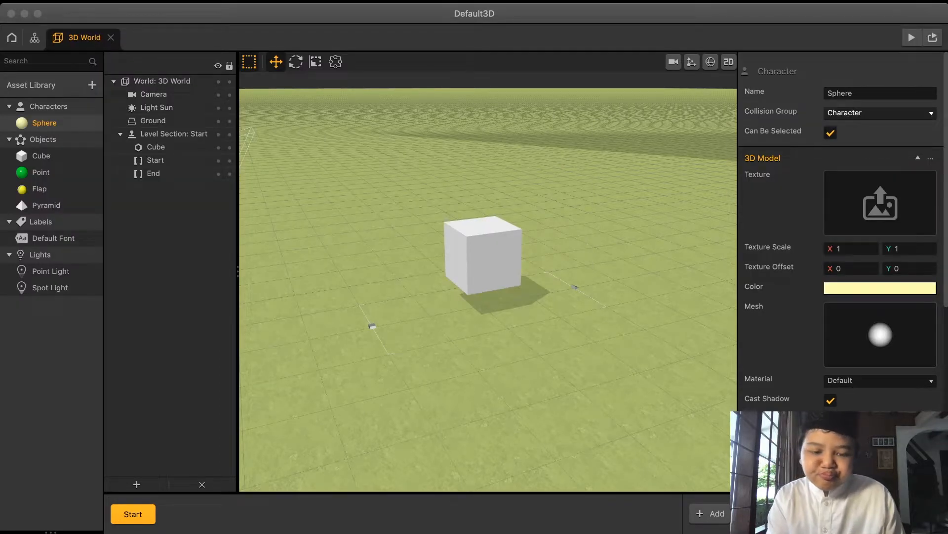
{"action": "right_click_drag", "start_coordinate": [488, 277], "coordinate": [460, 300]}
{"action": "scroll", "coordinate": [473, 247], "scroll_direction": "up", "scroll_amount": 5}
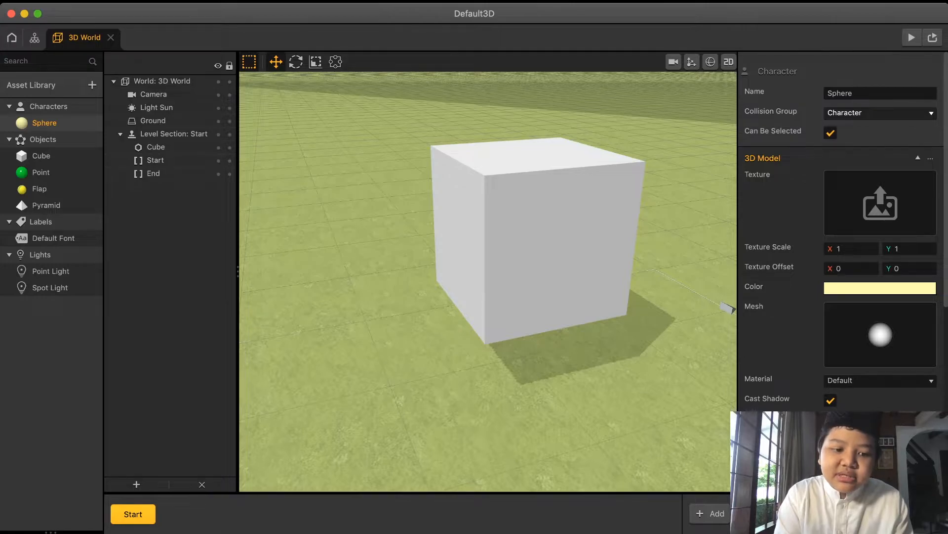
Step: Add a new level section to the world and name it 1
{"action": "left_click", "coordinate": [711, 513]}
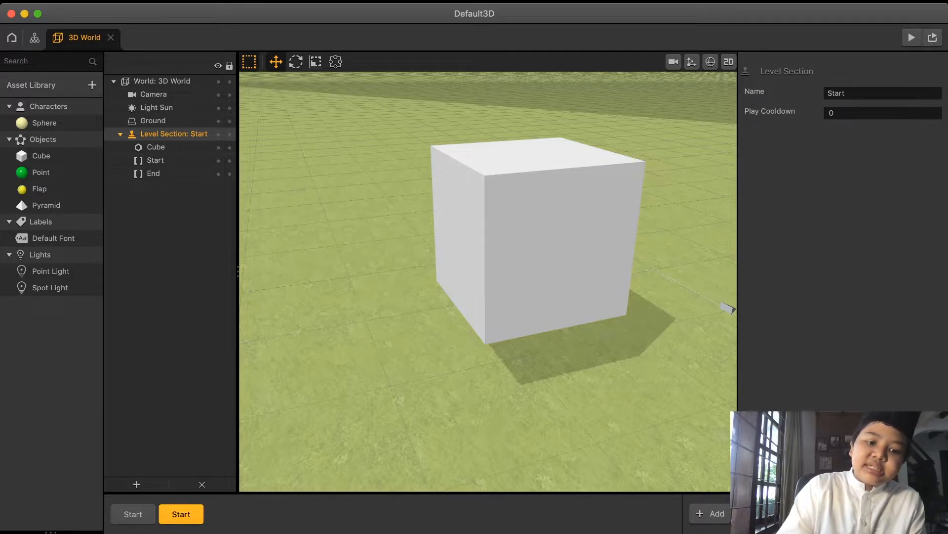
{"action": "left_click", "coordinate": [859, 94]}
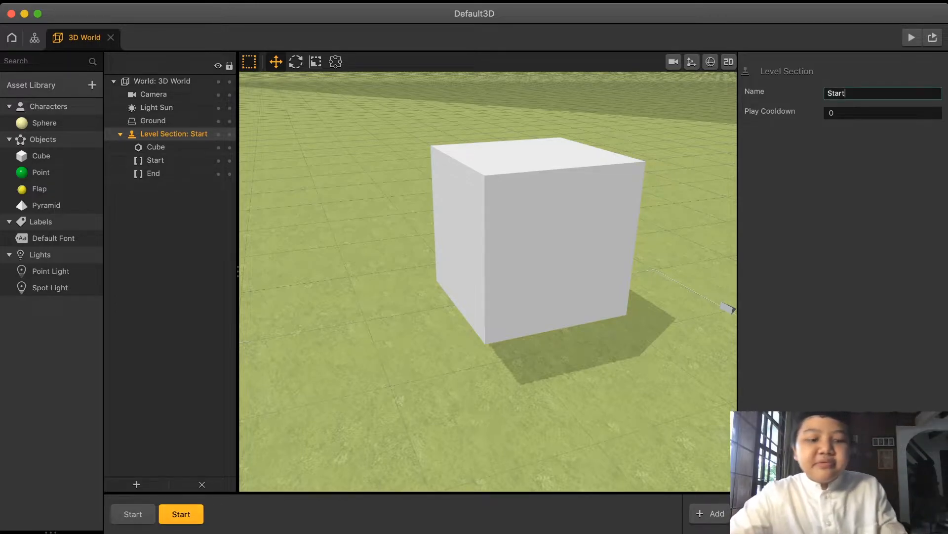
{"action": "key", "text": "BackSpace"}
{"action": "key", "text": "BackSpace"}
{"action": "key", "text": "BackSpace"}
{"action": "key", "text": "BackSpace"}
{"action": "type", "text": "1"}
{"action": "key", "text": "Return"}
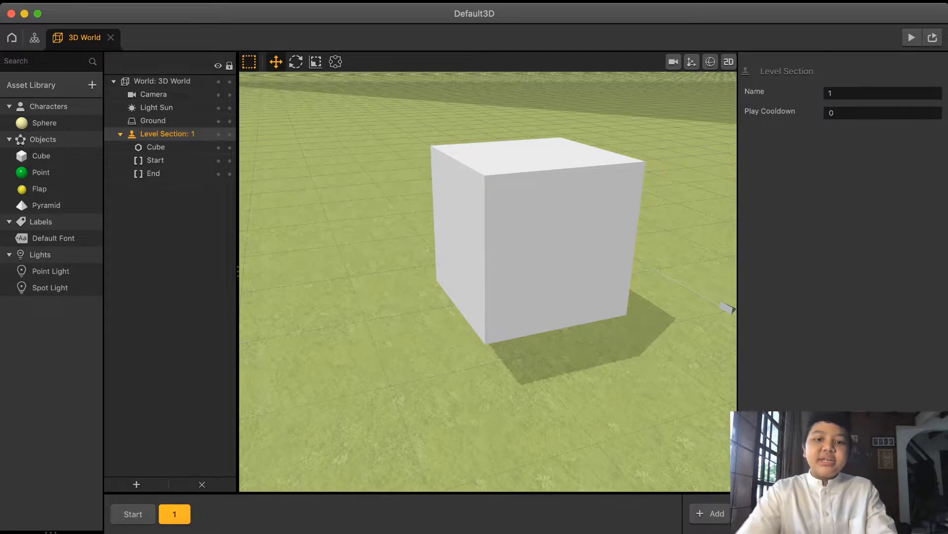
Step: Set the cube's X rotation to 45 degrees in the new level section
{"action": "left_click", "coordinate": [156, 147]}
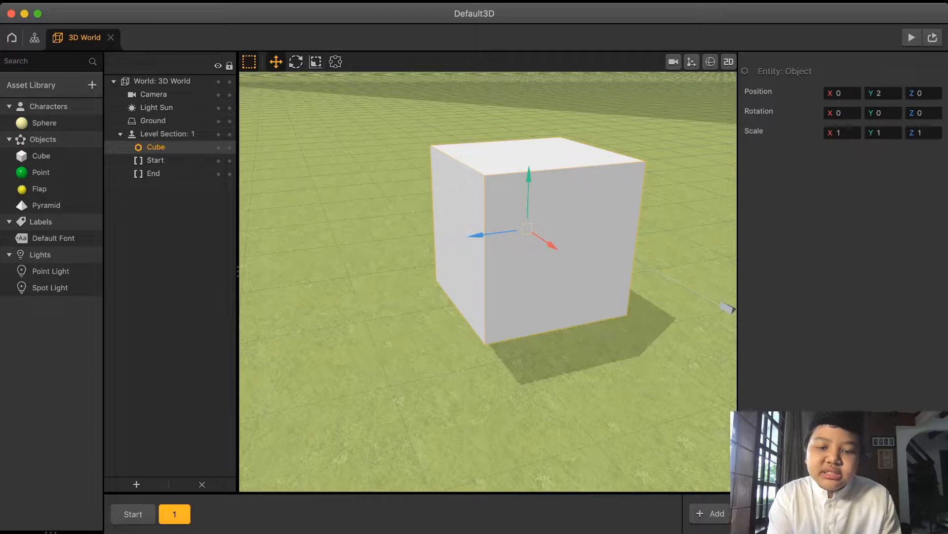
{"action": "left_click", "coordinate": [295, 62]}
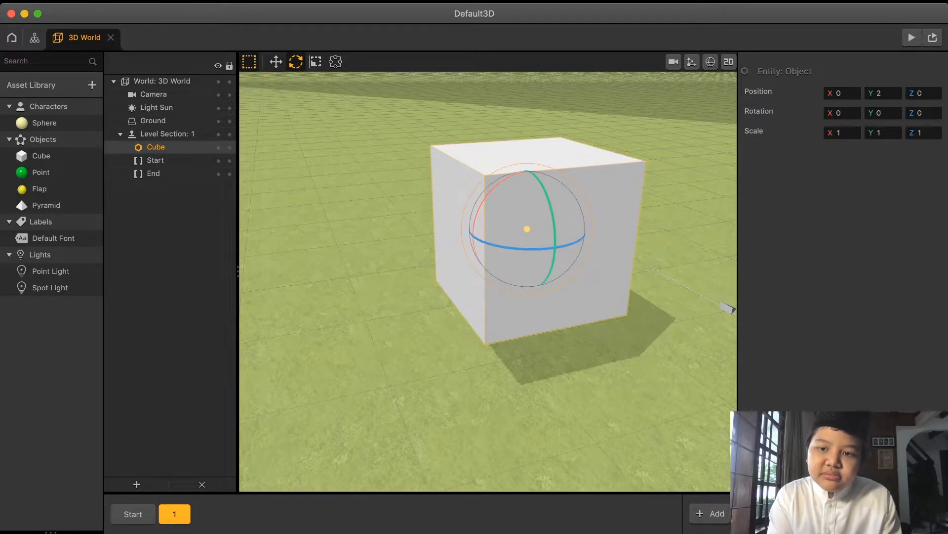
{"action": "left_click", "coordinate": [844, 113]}
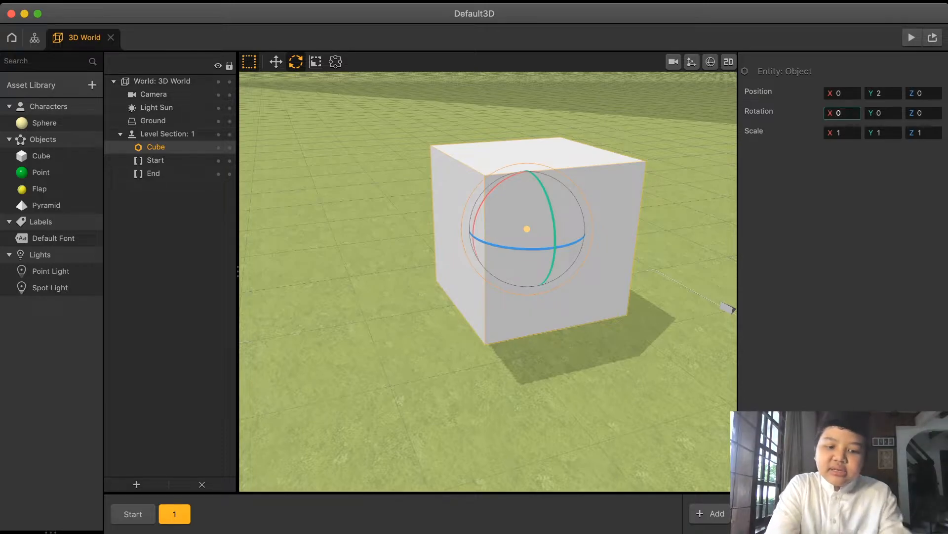
{"action": "key", "text": "BackSpace"}
{"action": "type", "text": "45"}
{"action": "key", "text": "Return"}
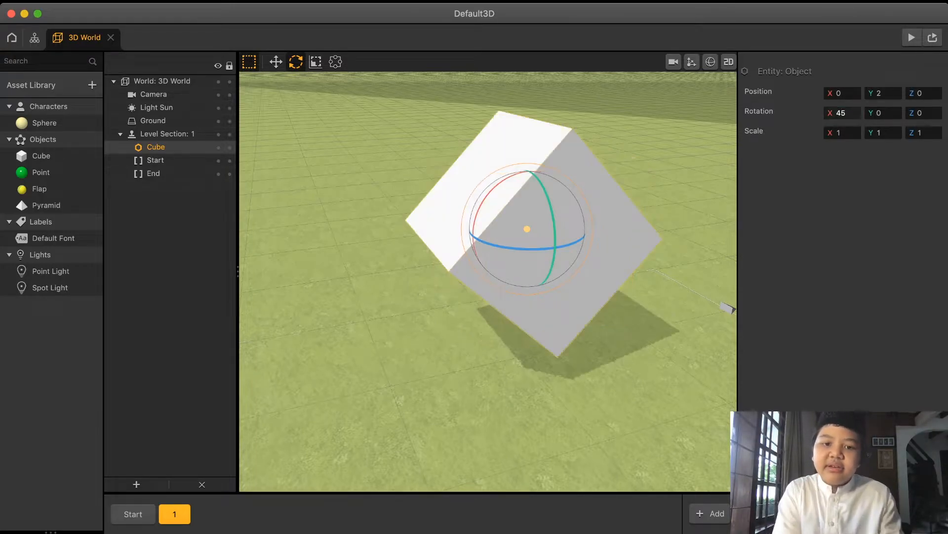
Step: Try to resize the tilted cube with the free transform tool, then undo the resize
{"action": "left_click", "coordinate": [276, 62]}
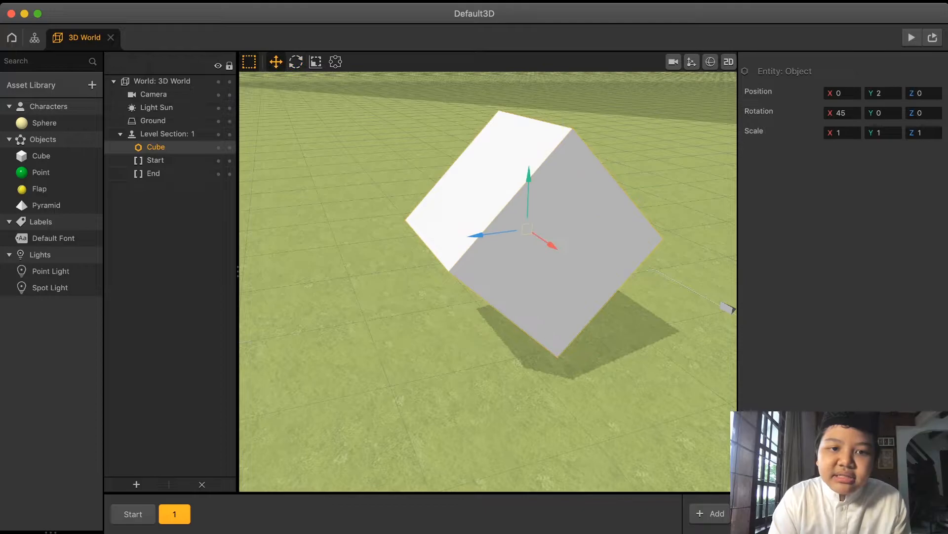
{"action": "left_click", "coordinate": [335, 62]}
{"action": "left_click_drag", "start_coordinate": [616, 218], "coordinate": [571, 222]}
{"action": "key", "text": "super+z"}
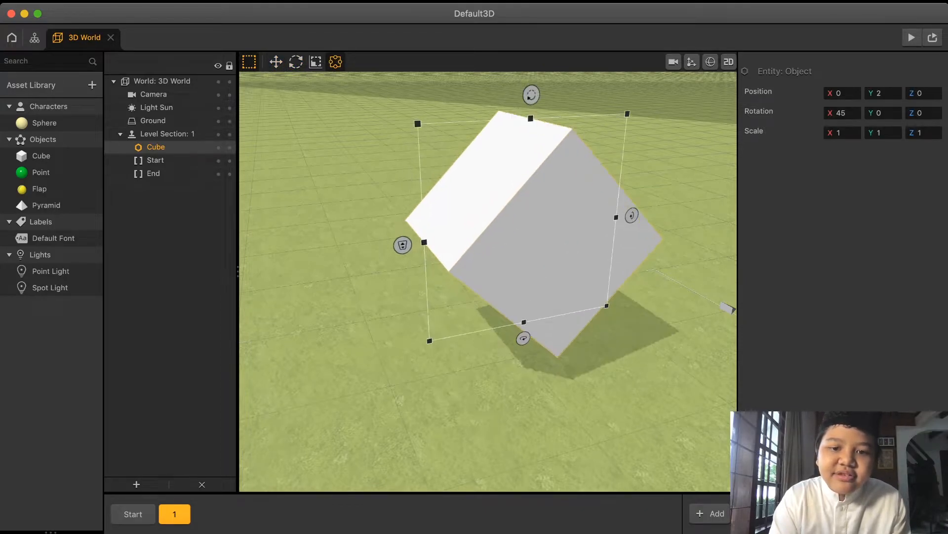
Step: Undo the recent edits back past the new level section, then redo them
{"action": "key", "text": "super+z"}
{"action": "key", "text": "super+z"}
{"action": "key", "text": "super+z"}
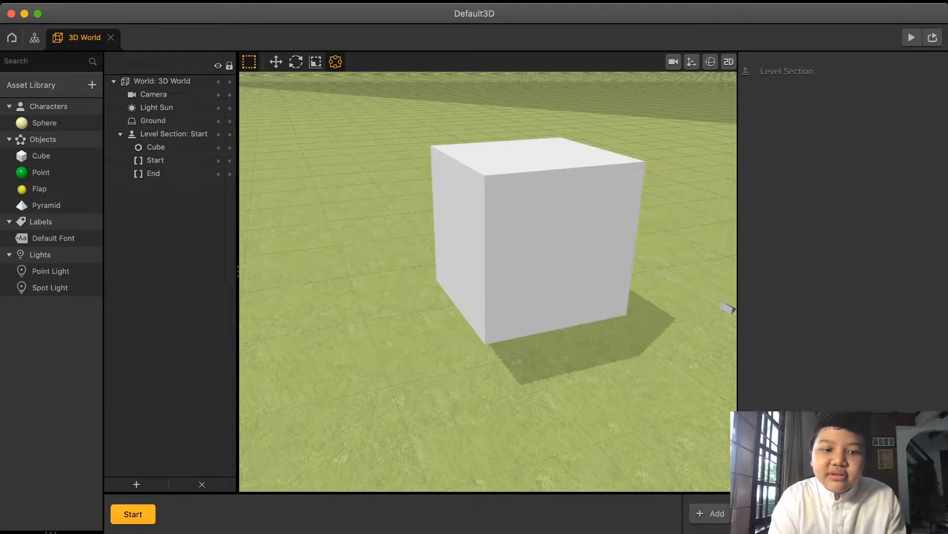
{"action": "key", "text": "super+shift+z"}
Step: Try to shrink the tilted cube with the free transform tool, lower it to the ground and resize it again
{"action": "left_click", "coordinate": [155, 148]}
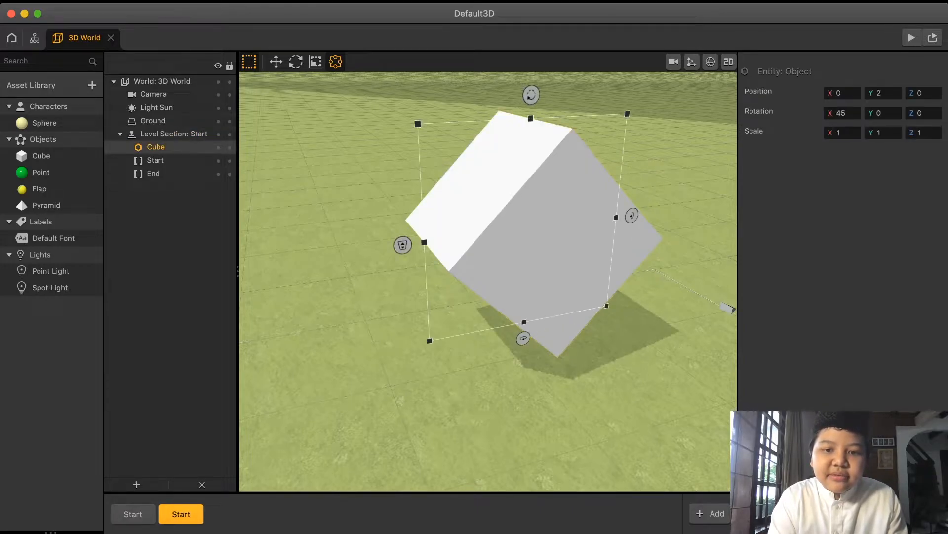
{"action": "left_click_drag", "start_coordinate": [607, 305], "coordinate": [481, 199]}
{"action": "right_click_drag", "start_coordinate": [482, 198], "coordinate": [509, 144]}
{"action": "left_click", "coordinate": [276, 61]}
{"action": "left_click_drag", "start_coordinate": [427, 212], "coordinate": [434, 408]}
{"action": "left_click", "coordinate": [335, 62]}
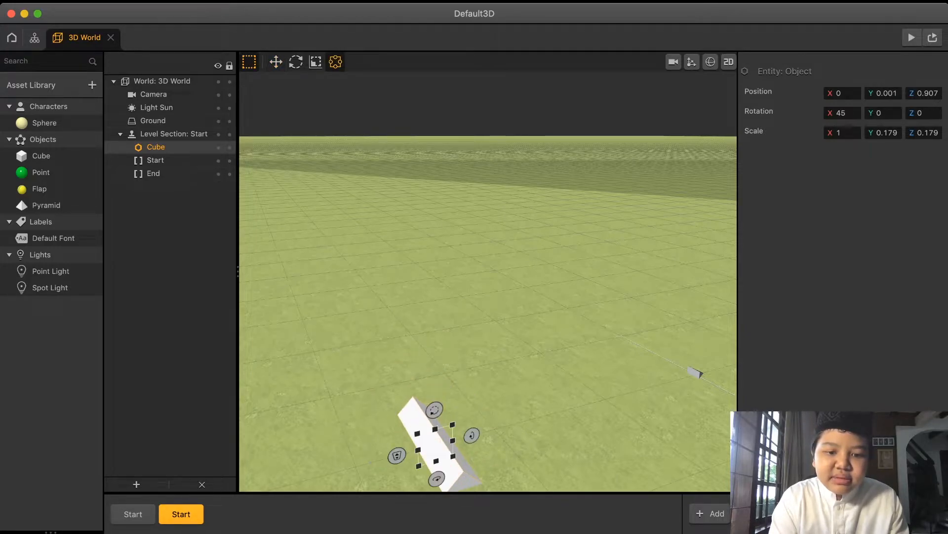
{"action": "left_click_drag", "start_coordinate": [453, 424], "coordinate": [695, 373]}
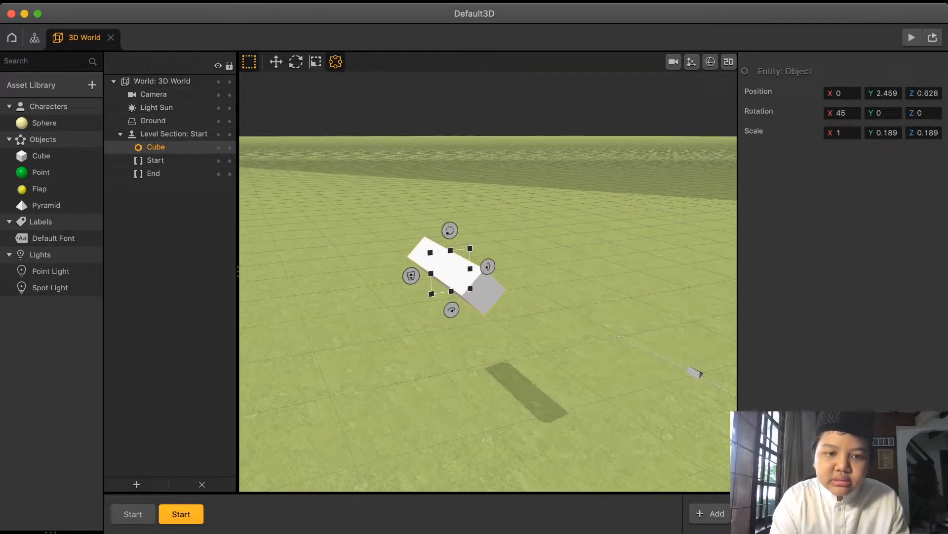
{"action": "left_click_drag", "start_coordinate": [469, 249], "coordinate": [632, 91]}
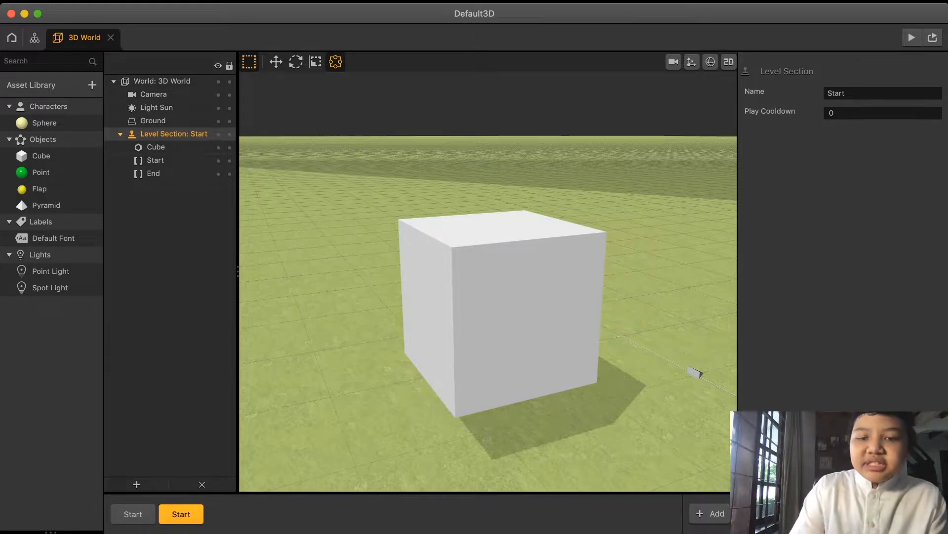
Step: Scale the cube into a long beam, about 0.478 in X, 0.462 in Y and 2.904 in Z
{"action": "left_click", "coordinate": [156, 147]}
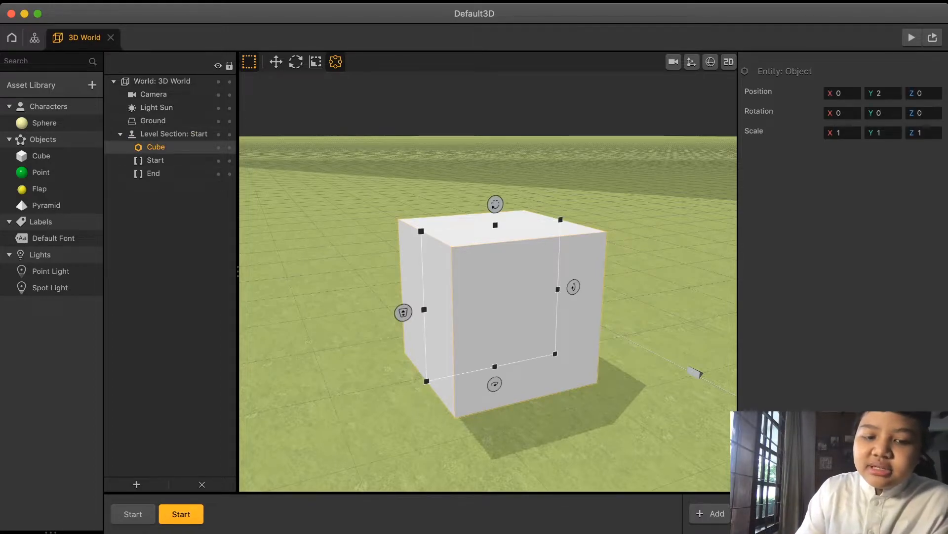
{"action": "right_click_drag", "start_coordinate": [488, 281], "coordinate": [459, 266]}
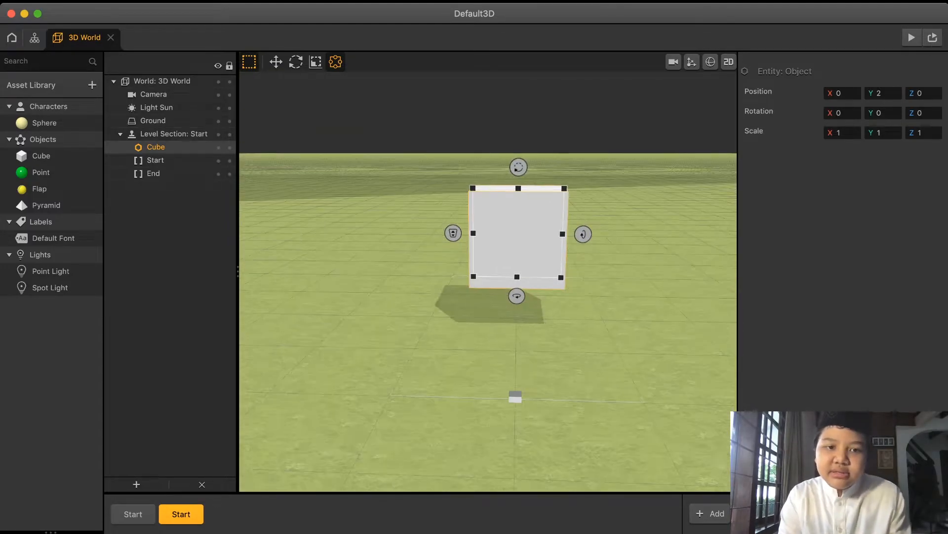
{"action": "left_click", "coordinate": [315, 62]}
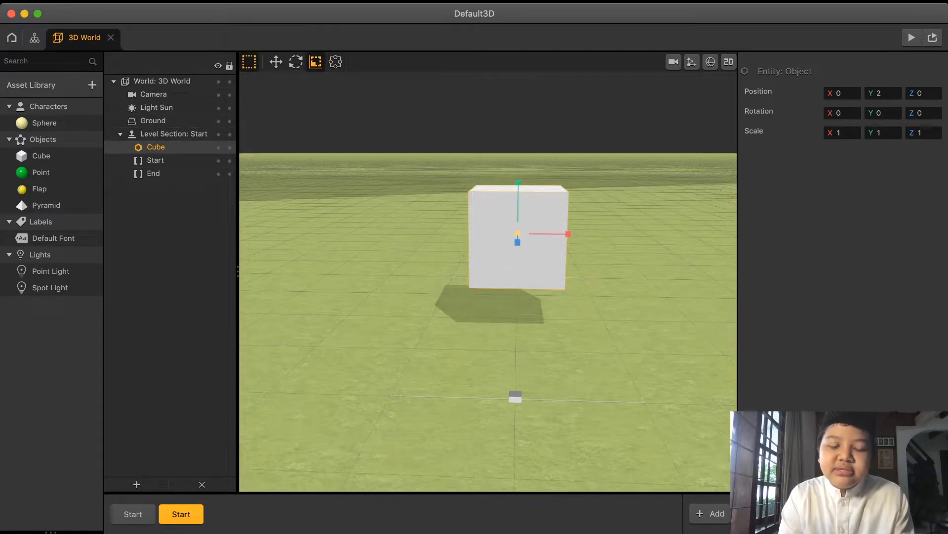
{"action": "left_click_drag", "start_coordinate": [569, 233], "coordinate": [521, 234]}
{"action": "left_click_drag", "start_coordinate": [519, 183], "coordinate": [518, 210]}
{"action": "right_click_drag", "start_coordinate": [544, 276], "coordinate": [356, 306]}
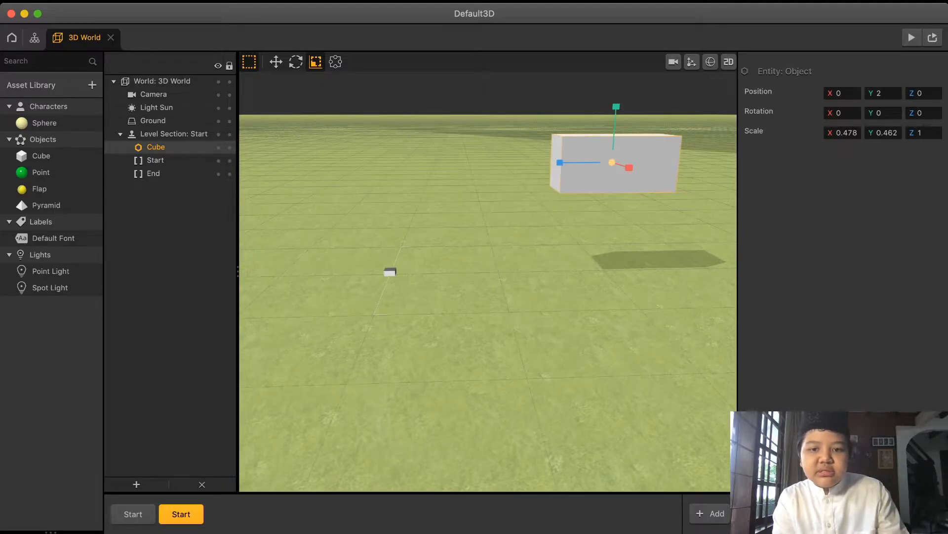
{"action": "left_click_drag", "start_coordinate": [560, 162], "coordinate": [461, 162]}
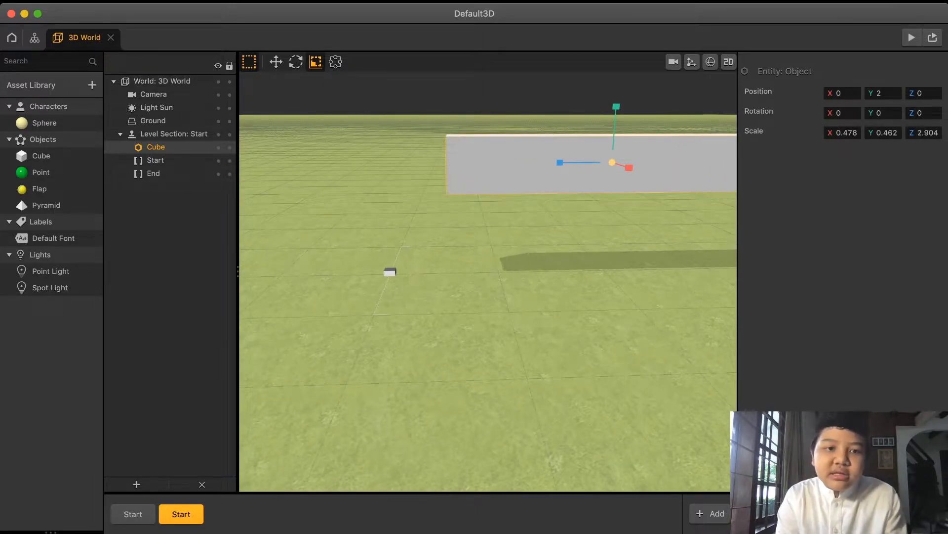
Step: Tilt the beam into a ramp with an X rotation of 45 and lower it to about Y 1.679
{"action": "left_click", "coordinate": [296, 62]}
{"action": "left_click", "coordinate": [847, 113]}
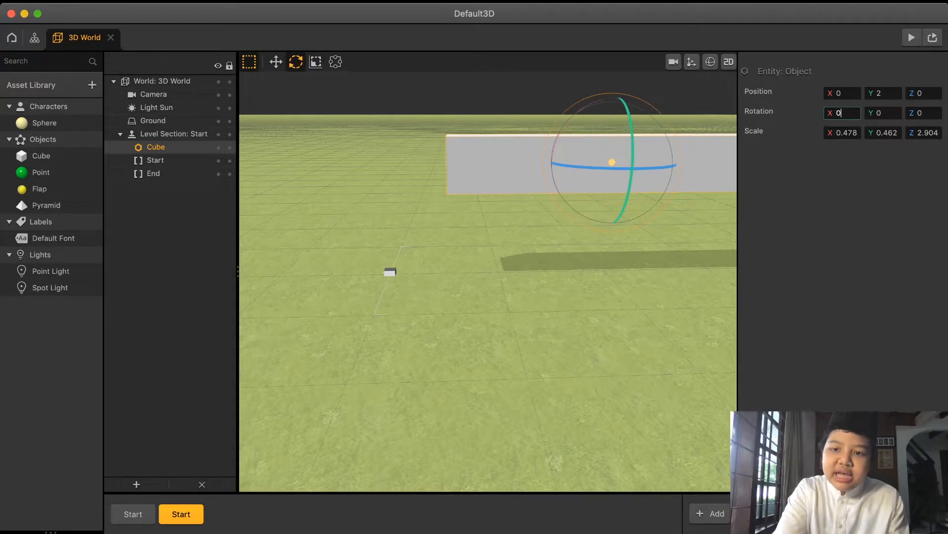
{"action": "type", "text": "45"}
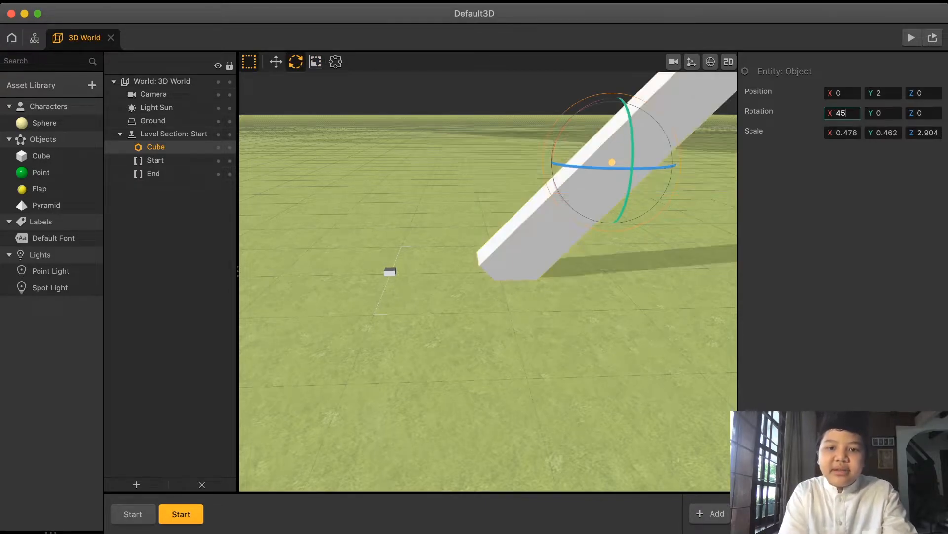
{"action": "key", "text": "Return"}
{"action": "right_click_drag", "start_coordinate": [445, 296], "coordinate": [578, 254]}
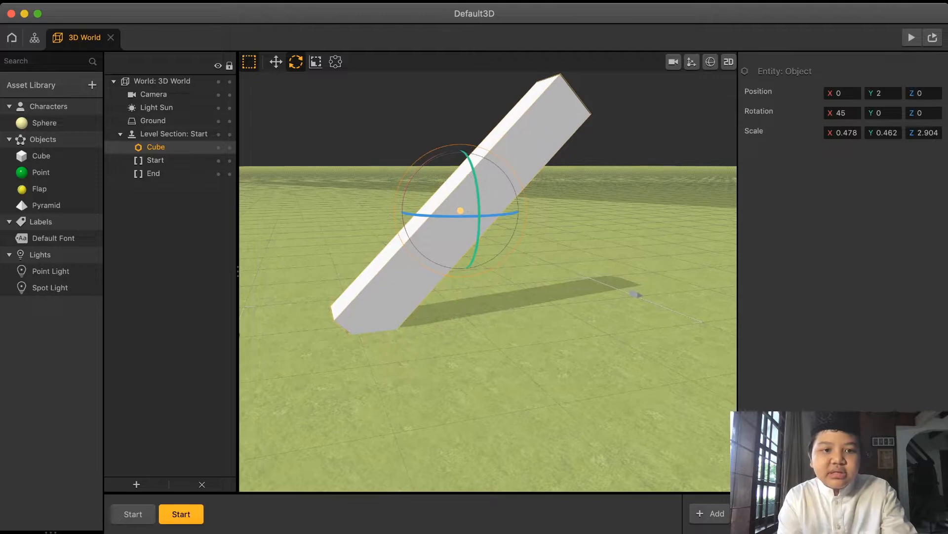
{"action": "left_click", "coordinate": [276, 62]}
{"action": "left_click_drag", "start_coordinate": [460, 155], "coordinate": [460, 174]}
Step: Duplicate the ramp, raise the copy to about Y 4.285 and set its X rotation to 0
{"action": "right_click_drag", "start_coordinate": [494, 276], "coordinate": [411, 237]}
{"action": "scroll", "coordinate": [390, 275], "scroll_direction": "down", "scroll_amount": 5}
{"action": "key", "text": "super+d"}
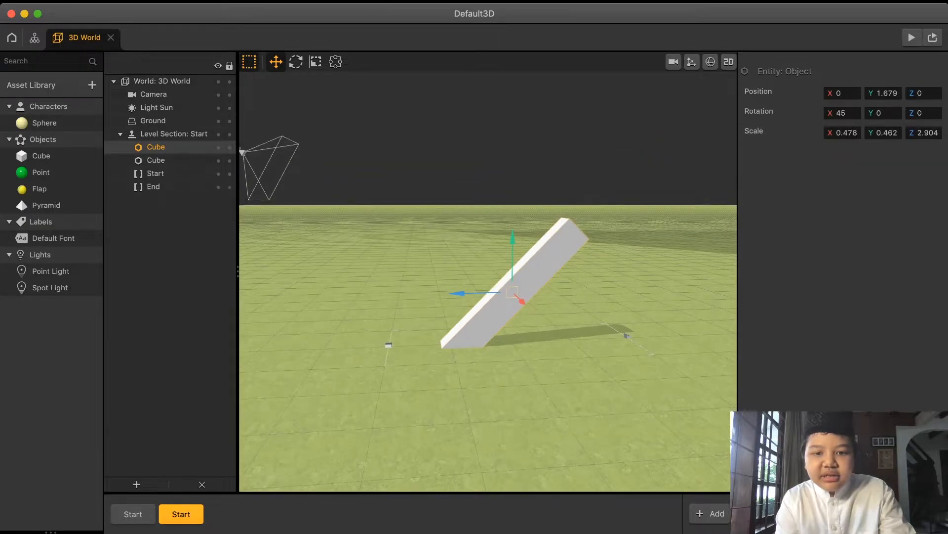
{"action": "left_click_drag", "start_coordinate": [513, 241], "coordinate": [513, 156]}
{"action": "left_click", "coordinate": [847, 113]}
{"action": "type", "text": "0"}
{"action": "key", "text": "Return"}
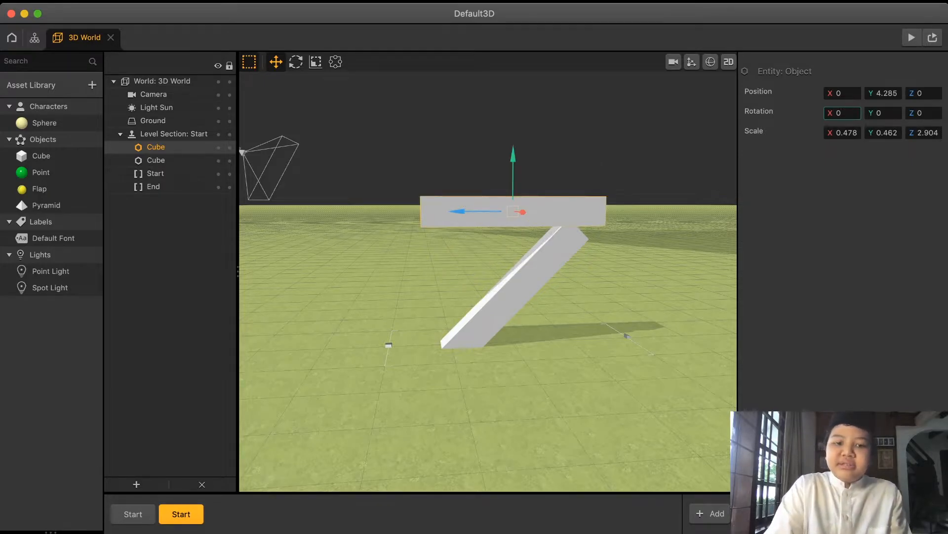
Step: Align the horizontal beam flush with the ramp's upper end, at about Y 3.591 and Z -4.617
{"action": "left_click_drag", "start_coordinate": [474, 211], "coordinate": [610, 212]}
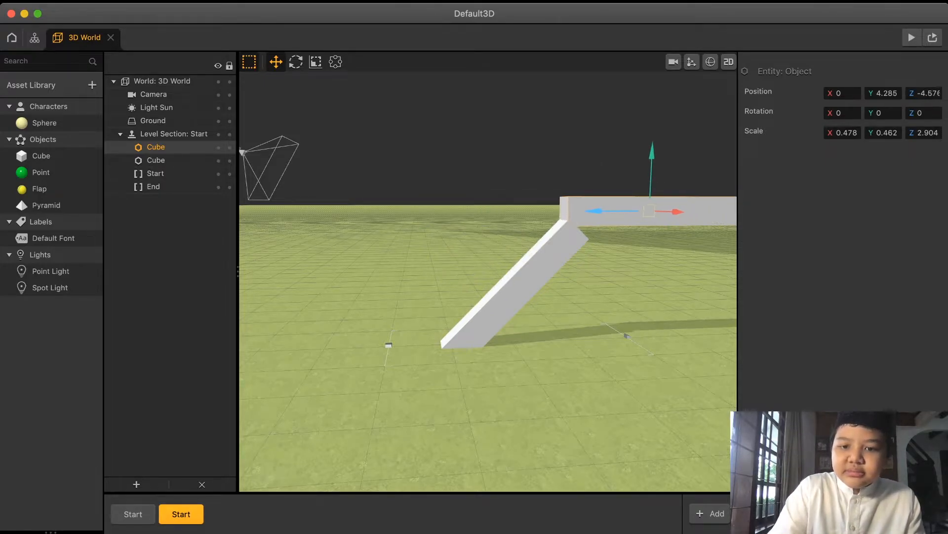
{"action": "left_click_drag", "start_coordinate": [652, 152], "coordinate": [651, 174]}
{"action": "left_click", "coordinate": [642, 140]}
{"action": "right_click_drag", "start_coordinate": [642, 141], "coordinate": [563, 156]}
{"action": "left_click", "coordinate": [504, 296]}
{"action": "right_click_drag", "start_coordinate": [504, 297], "coordinate": [588, 297]}
{"action": "left_click", "coordinate": [568, 316]}
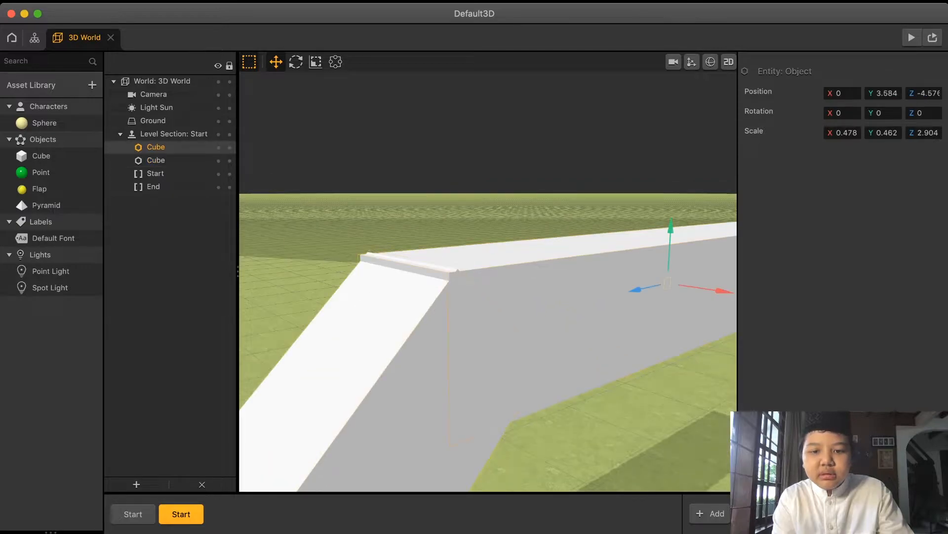
{"action": "left_click_drag", "start_coordinate": [635, 290], "coordinate": [638, 289]}
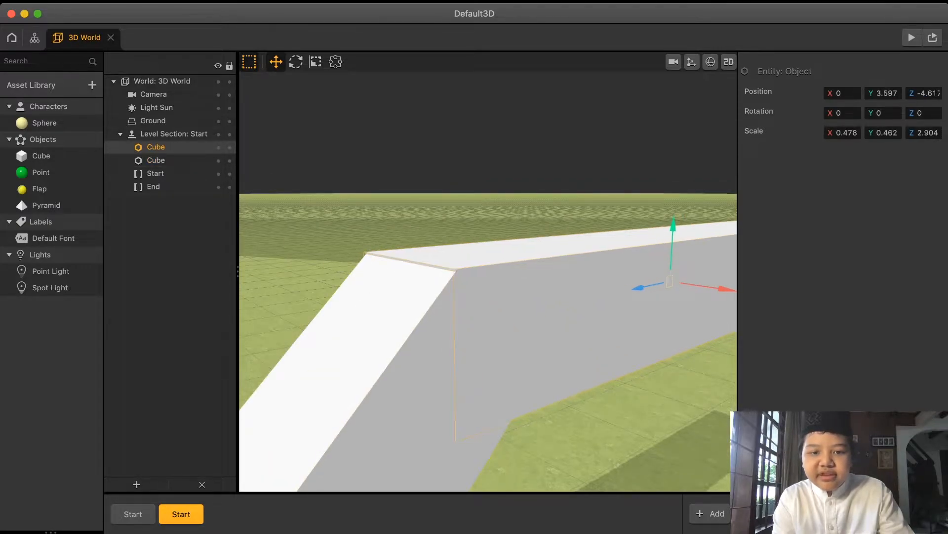
{"action": "left_click_drag", "start_coordinate": [674, 227], "coordinate": [673, 225]}
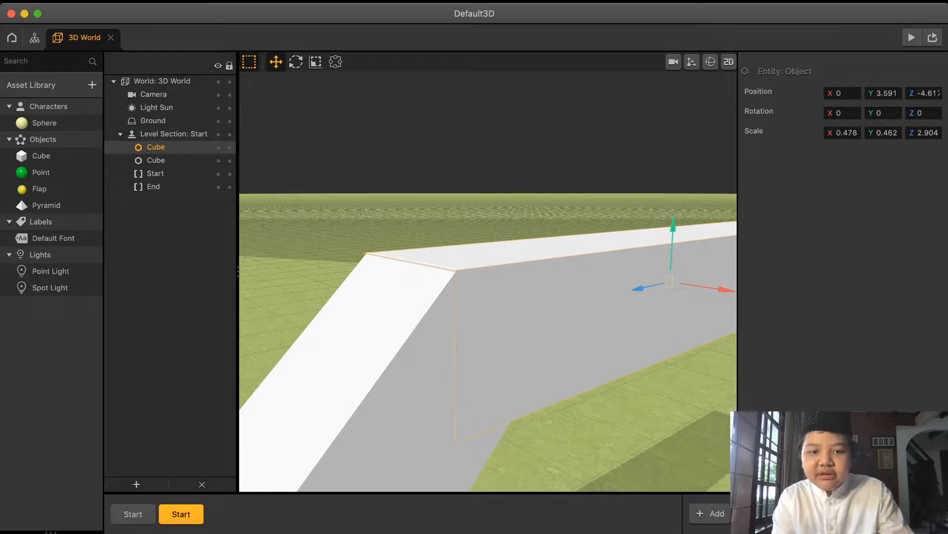
Step: Move the section's End border out beyond the horizontal beam, to about Z -17.6
{"action": "left_click", "coordinate": [617, 425]}
{"action": "scroll", "coordinate": [543, 345], "scroll_direction": "down", "scroll_amount": 5}
{"action": "right_click_drag", "start_coordinate": [568, 297], "coordinate": [336, 303]}
{"action": "left_click", "coordinate": [339, 303]}
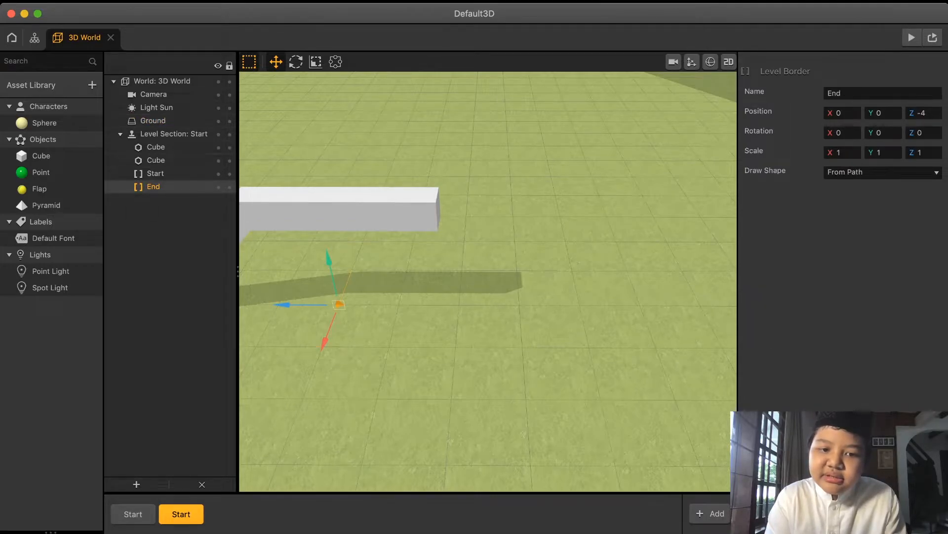
{"action": "left_click_drag", "start_coordinate": [339, 303], "coordinate": [743, 306]}
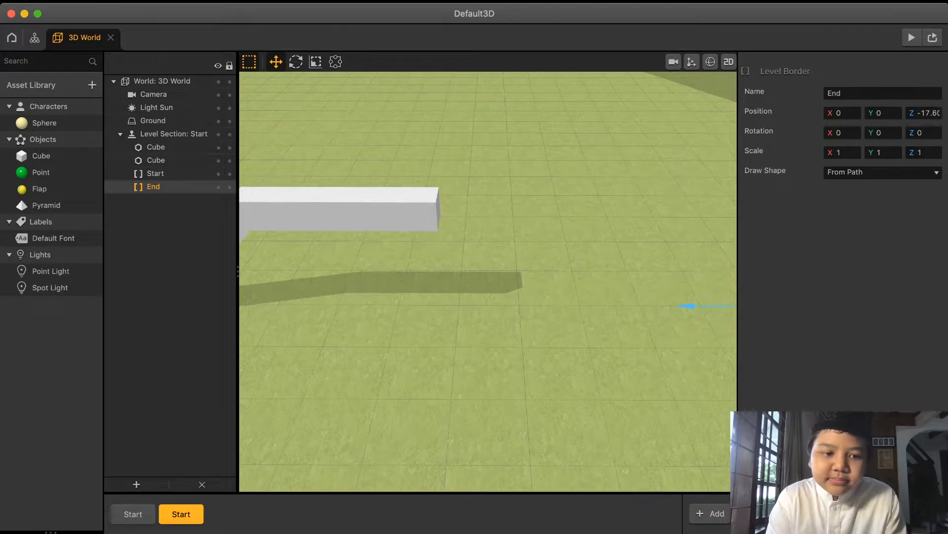
Step: Place a Point object near the far end of the horizontal beam and raise it to about Y 5.556
{"action": "mouse_move", "coordinate": [637, 296]}
{"action": "right_mouse_down"}
{"action": "mouse_move", "coordinate": [489, 252]}
{"action": "mouse_move", "coordinate": [612, 255]}
{"action": "mouse_move", "coordinate": [712, 291]}
{"action": "mouse_move", "coordinate": [637, 297]}
{"action": "right_mouse_up"}
{"action": "scroll", "coordinate": [488, 282], "scroll_direction": "up", "scroll_amount": 5}
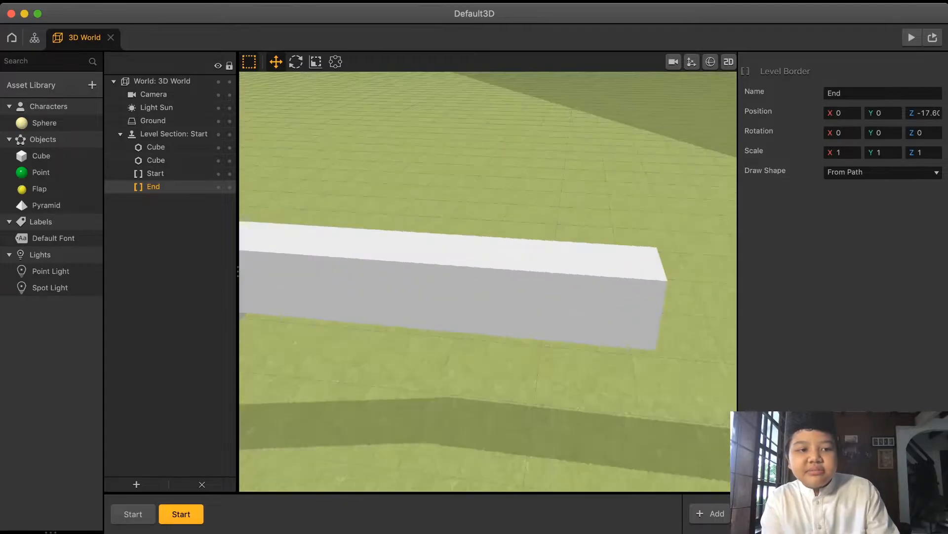
{"action": "scroll", "coordinate": [488, 281], "scroll_direction": "up", "scroll_amount": 1}
{"action": "left_click_drag", "start_coordinate": [41, 172], "coordinate": [565, 430]}
{"action": "left_click_drag", "start_coordinate": [569, 388], "coordinate": [596, 79]}
{"action": "scroll", "coordinate": [488, 281], "scroll_direction": "down", "scroll_amount": 3}
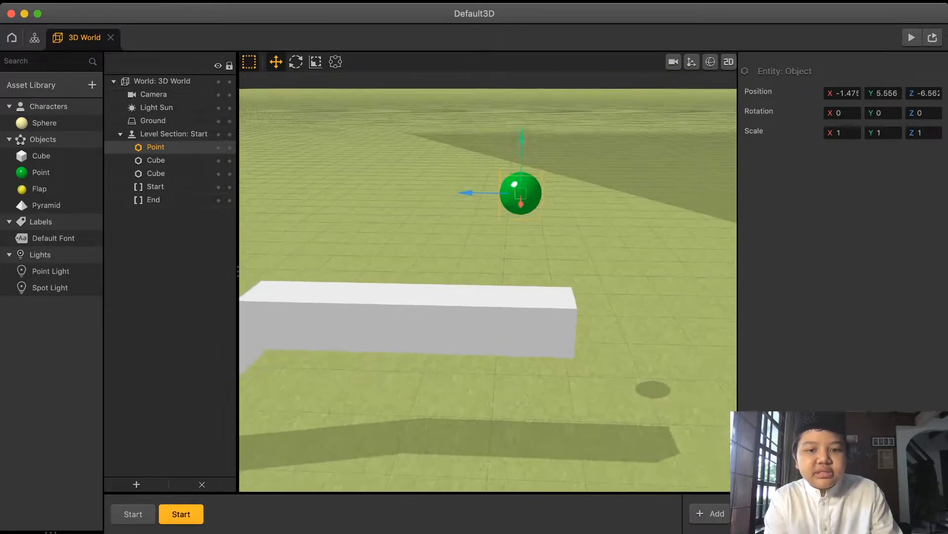
Step: Move the Point object out past the far end of the horizontal beam, to about X 0.062 and Z -10.81
{"action": "left_click_drag", "start_coordinate": [519, 197], "coordinate": [693, 198]}
{"action": "right_click_drag", "start_coordinate": [514, 277], "coordinate": [583, 271]}
{"action": "scroll", "coordinate": [488, 282], "scroll_direction": "down", "scroll_amount": 5}
{"action": "right_click_drag", "start_coordinate": [484, 266], "coordinate": [541, 259]}
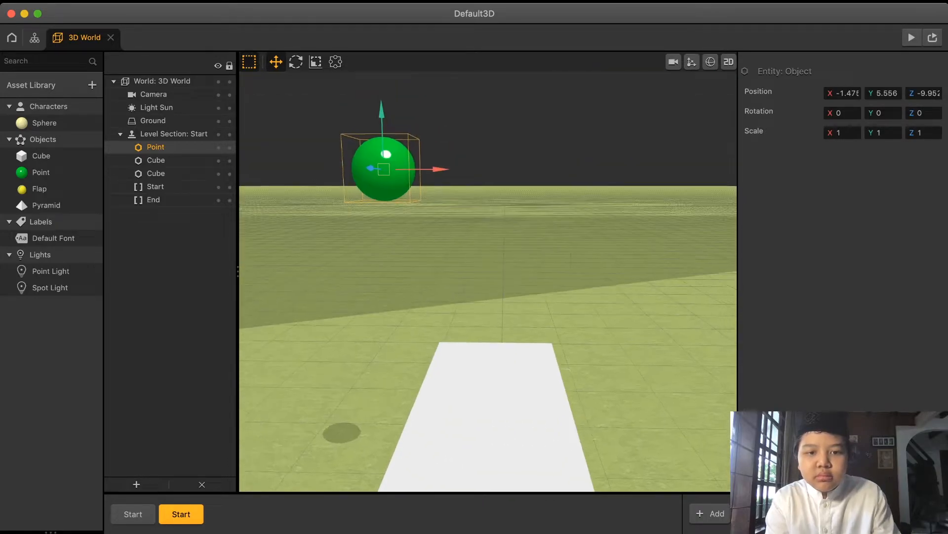
{"action": "left_click_drag", "start_coordinate": [424, 169], "coordinate": [546, 169]}
{"action": "right_click_drag", "start_coordinate": [523, 267], "coordinate": [254, 262]}
{"action": "left_click_drag", "start_coordinate": [448, 159], "coordinate": [480, 159]}
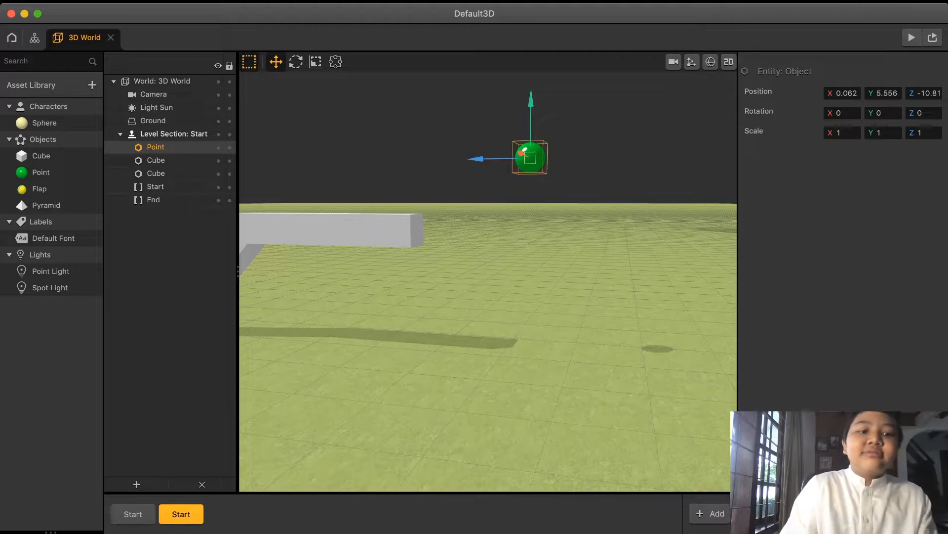
Step: Rename the current level section from Start to 1
{"action": "left_click", "coordinate": [174, 133]}
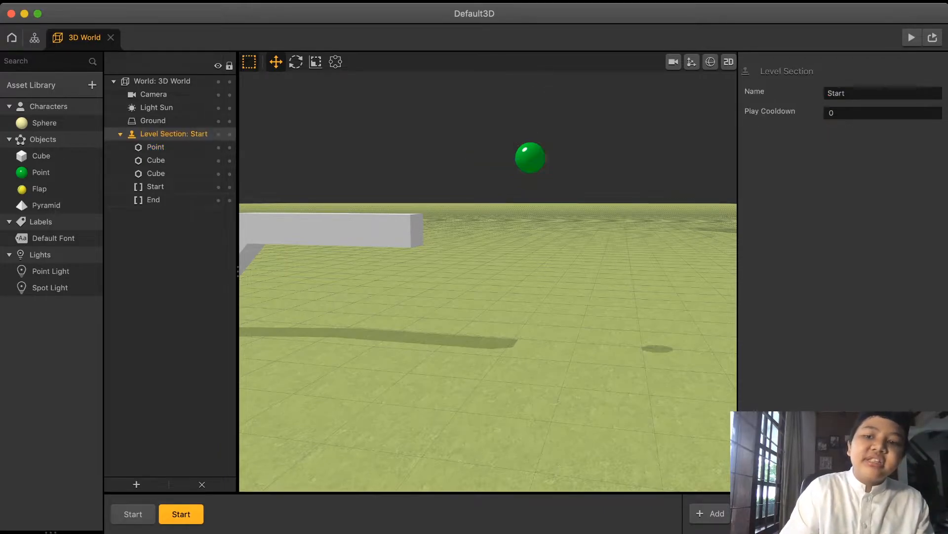
{"action": "left_click", "coordinate": [854, 94]}
{"action": "key", "text": "Return"}
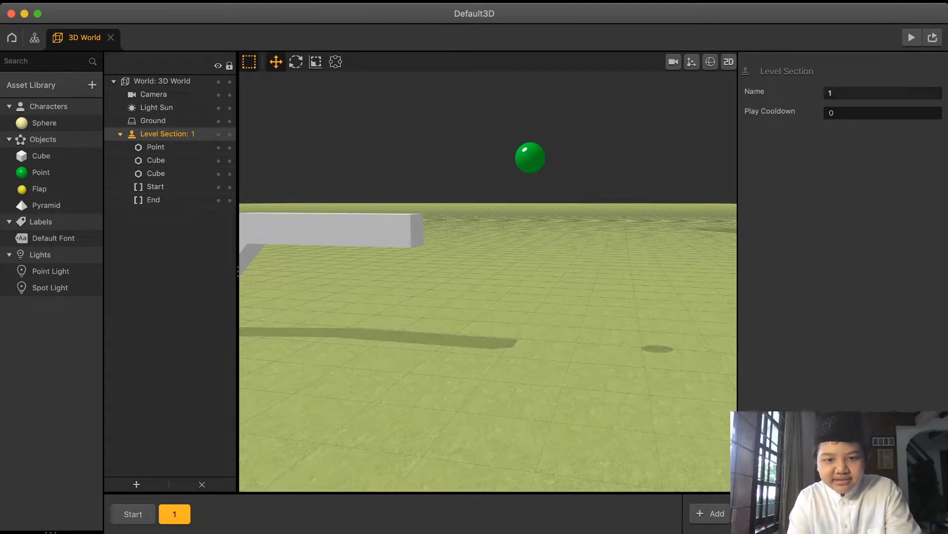
Step: Raise the Point object beyond the beam slightly, to about Y 5.77
{"action": "left_click", "coordinate": [152, 120]}
{"action": "right_click_drag", "start_coordinate": [444, 296], "coordinate": [578, 297]}
{"action": "right_click_drag", "start_coordinate": [474, 375], "coordinate": [629, 410]}
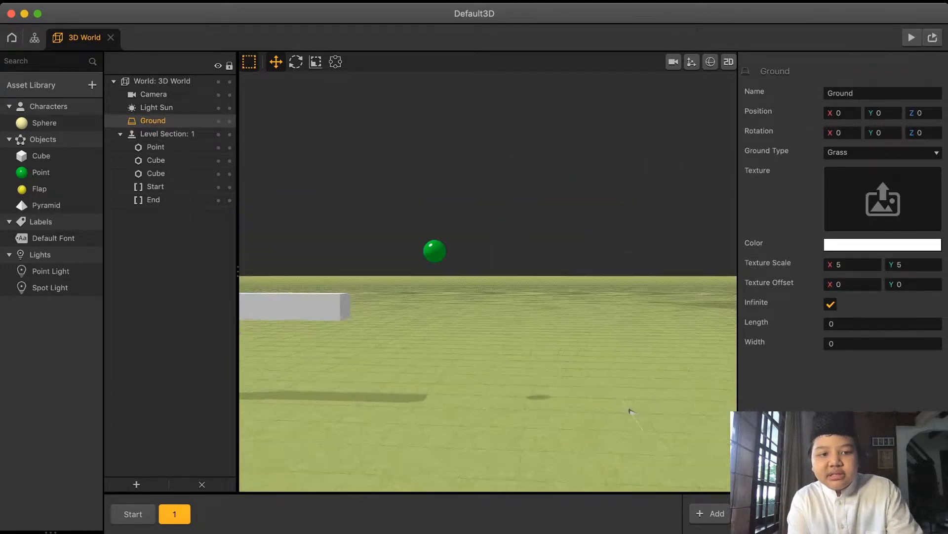
{"action": "scroll", "coordinate": [674, 446], "scroll_direction": "up", "scroll_amount": 5}
{"action": "right_click_drag", "start_coordinate": [673, 447], "coordinate": [365, 459]}
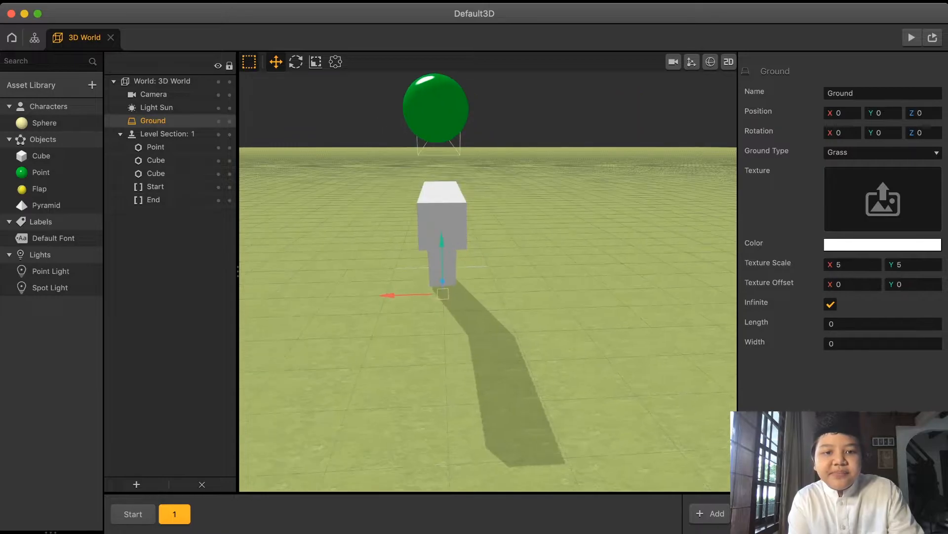
{"action": "left_click", "coordinate": [436, 109]}
{"action": "left_click_drag", "start_coordinate": [435, 85], "coordinate": [435, 68]}
Step: Shift the section's End border slightly farther out, to about Z -17.99
{"action": "right_click_drag", "start_coordinate": [445, 198], "coordinate": [513, 317]}
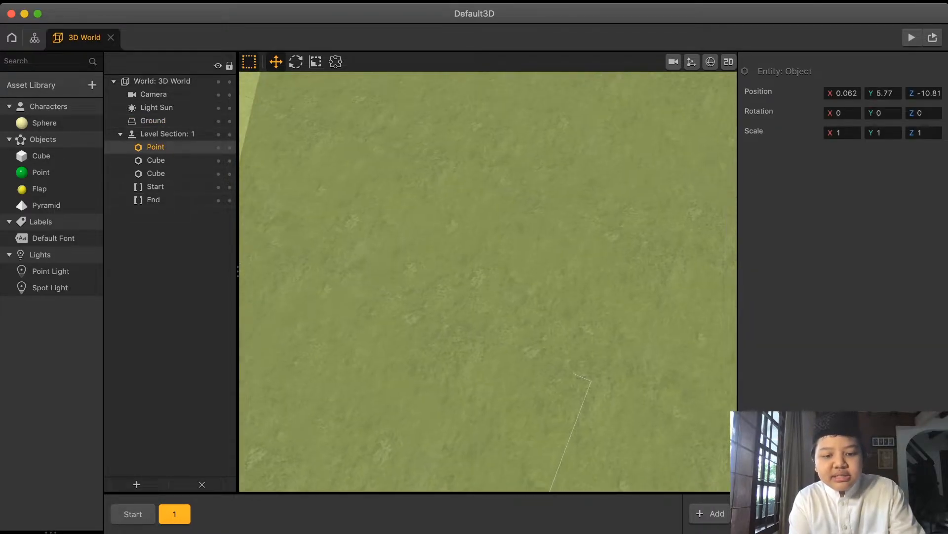
{"action": "left_click", "coordinate": [502, 356]}
{"action": "scroll", "coordinate": [502, 375], "scroll_direction": "down", "scroll_amount": 5}
{"action": "left_click", "coordinate": [501, 397]}
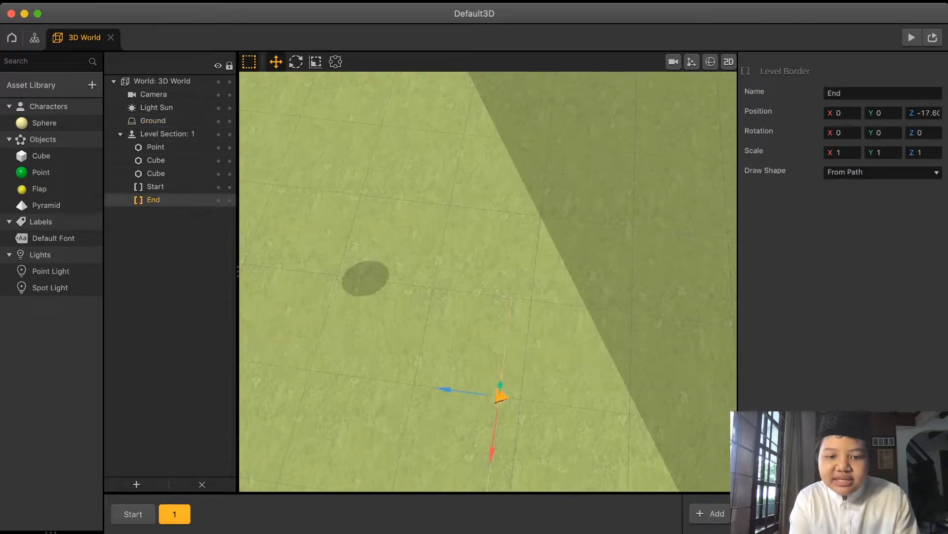
{"action": "left_click_drag", "start_coordinate": [501, 396], "coordinate": [522, 397]}
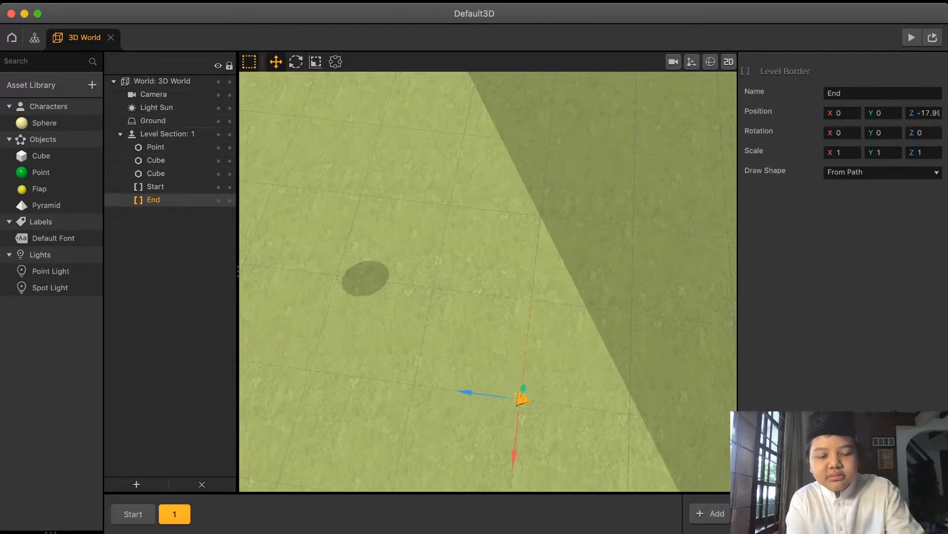
{"action": "left_click", "coordinate": [522, 396]}
Step: Set the Cube asset's physics to Static and its 3D model color to teal
{"action": "scroll", "coordinate": [523, 396], "scroll_direction": "down", "scroll_amount": 5}
{"action": "right_click_drag", "start_coordinate": [425, 267], "coordinate": [582, 296]}
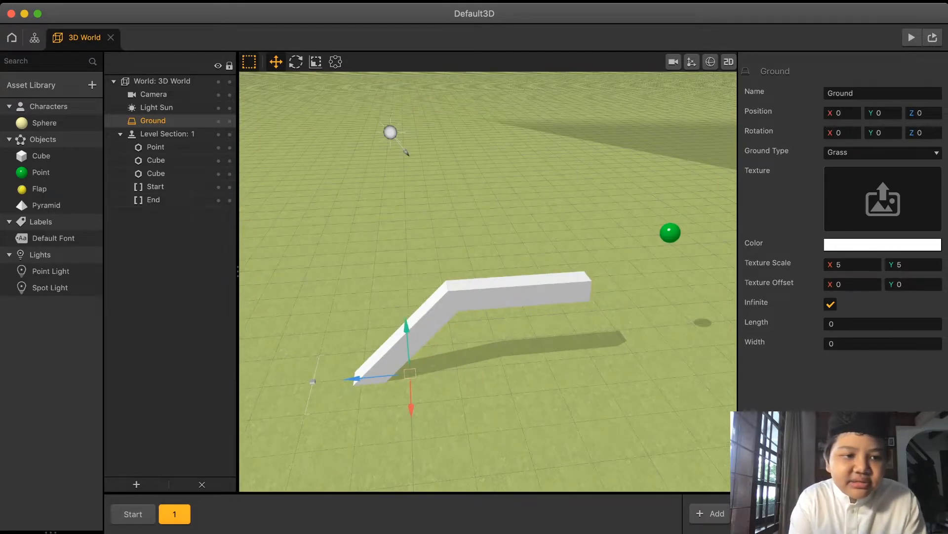
{"action": "left_click", "coordinate": [41, 155]}
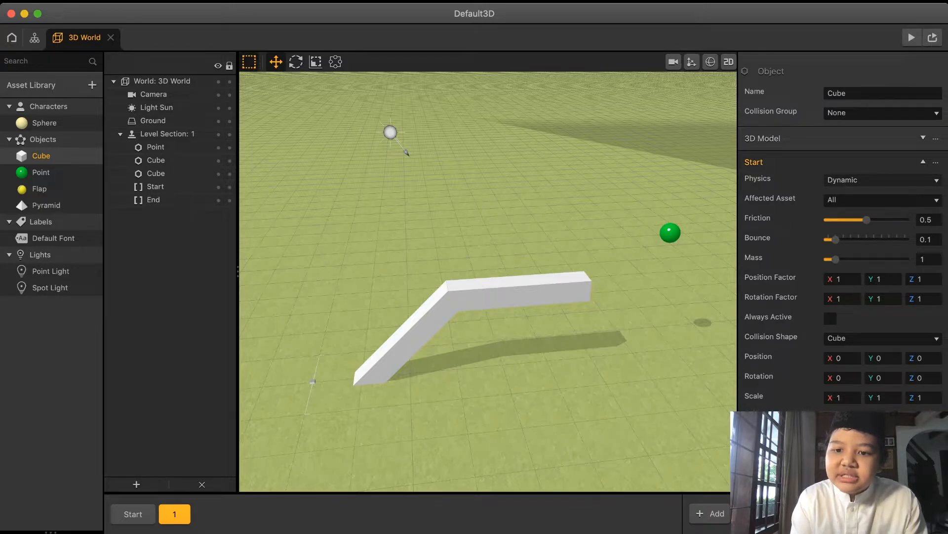
{"action": "left_click", "coordinate": [883, 180]}
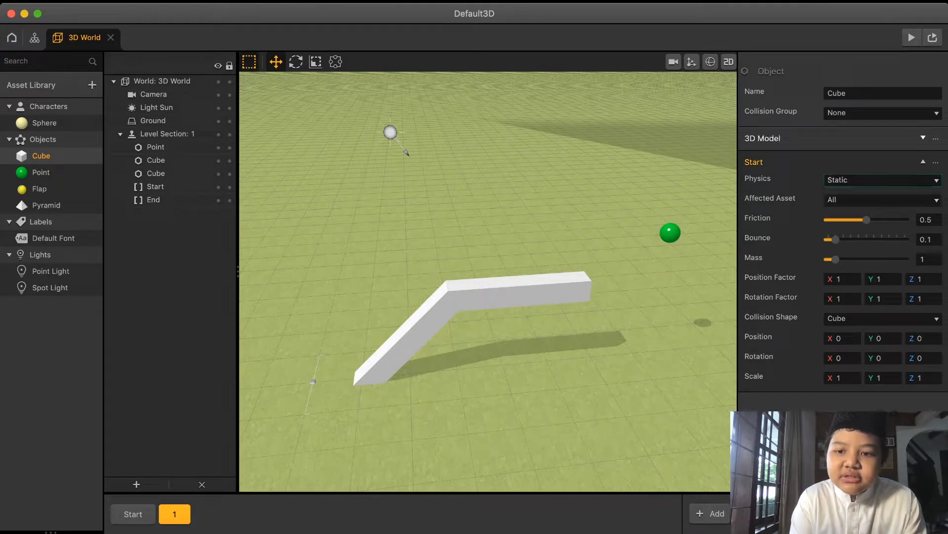
{"action": "left_click", "coordinate": [923, 138]}
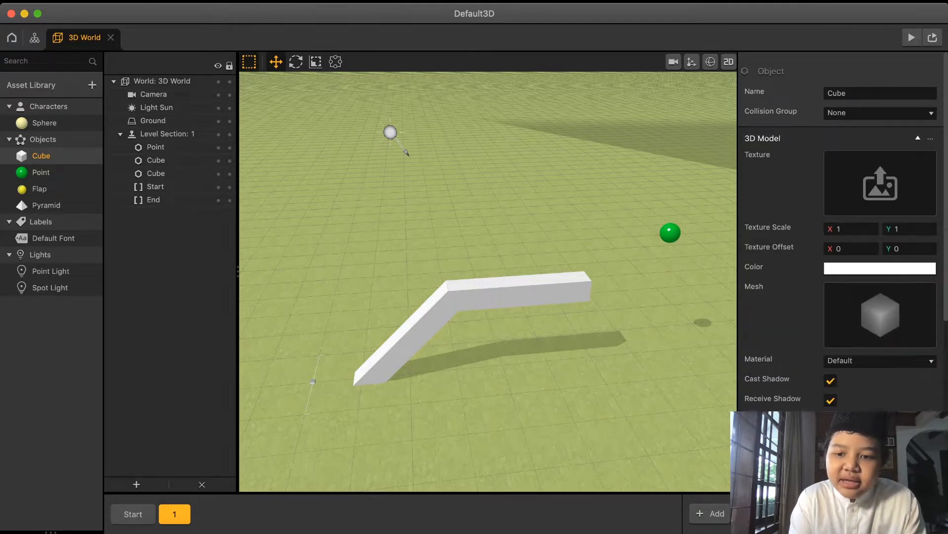
{"action": "left_click", "coordinate": [880, 183]}
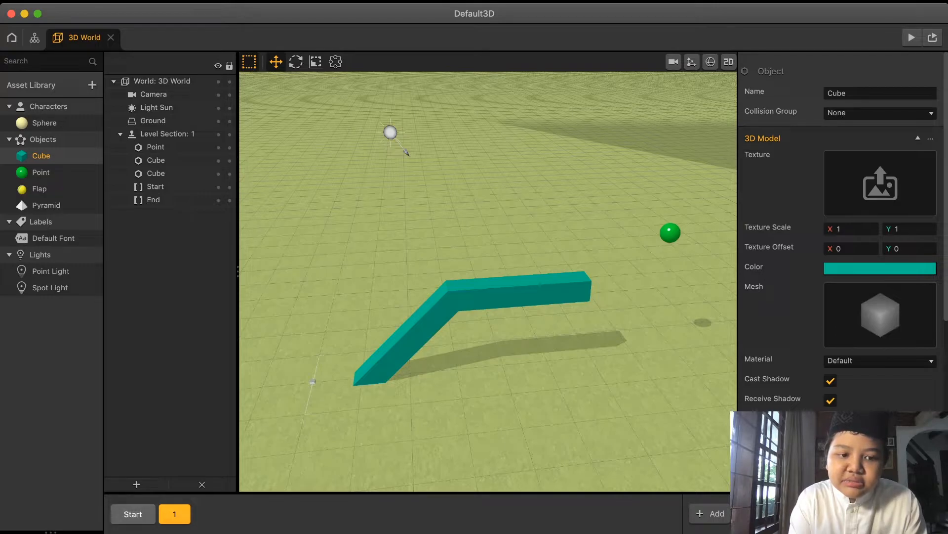
Step: Open the Start level section and place a Sphere character in front of the cube, at about Z 1.963
{"action": "left_click", "coordinate": [132, 513]}
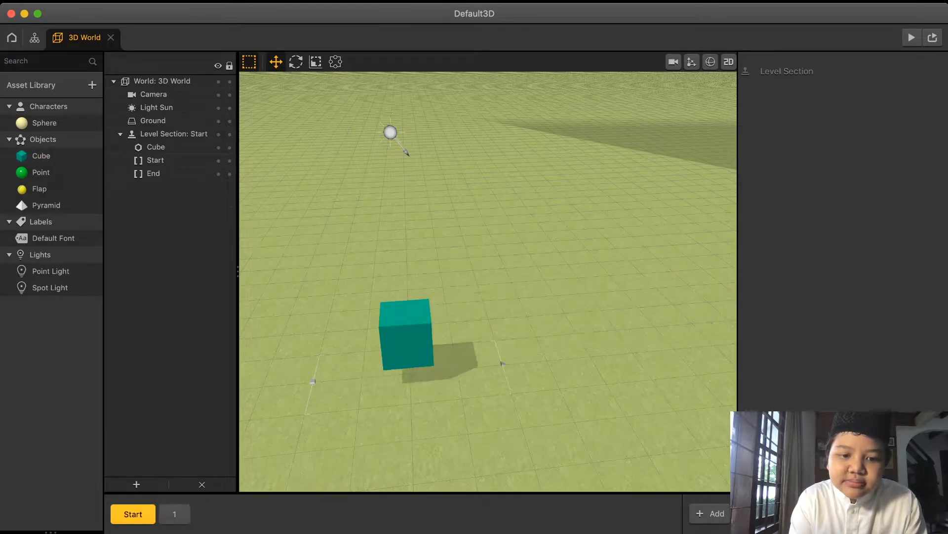
{"action": "left_click", "coordinate": [406, 338]}
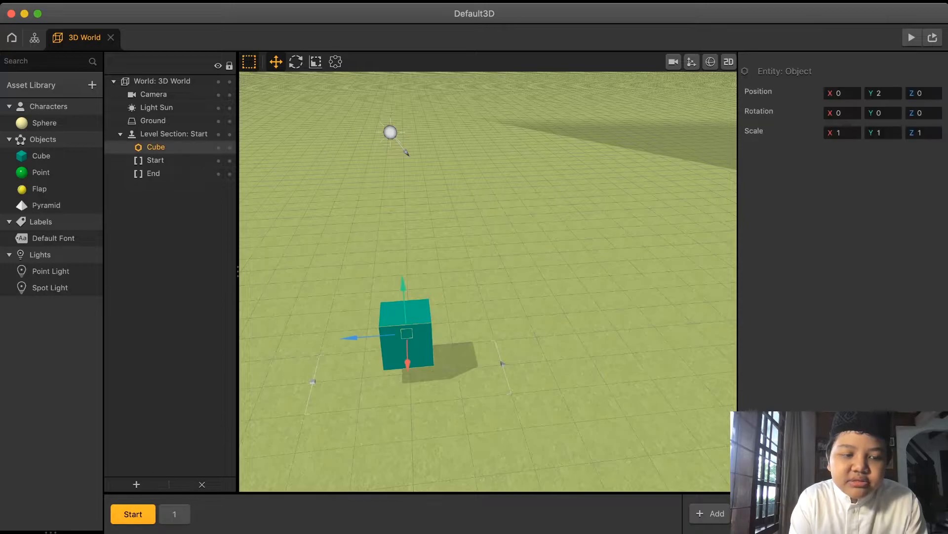
{"action": "right_click_drag", "start_coordinate": [406, 338], "coordinate": [613, 291]}
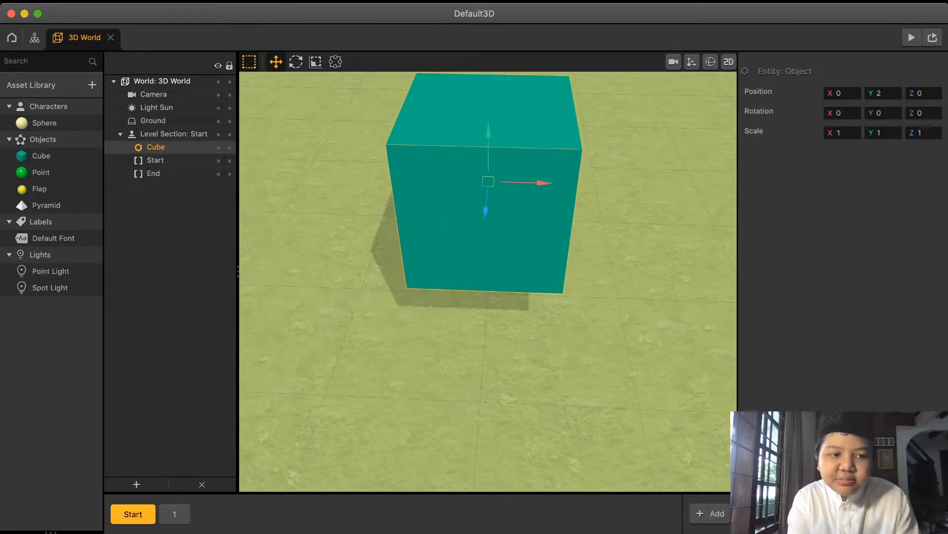
{"action": "left_click_drag", "start_coordinate": [45, 123], "coordinate": [473, 398]}
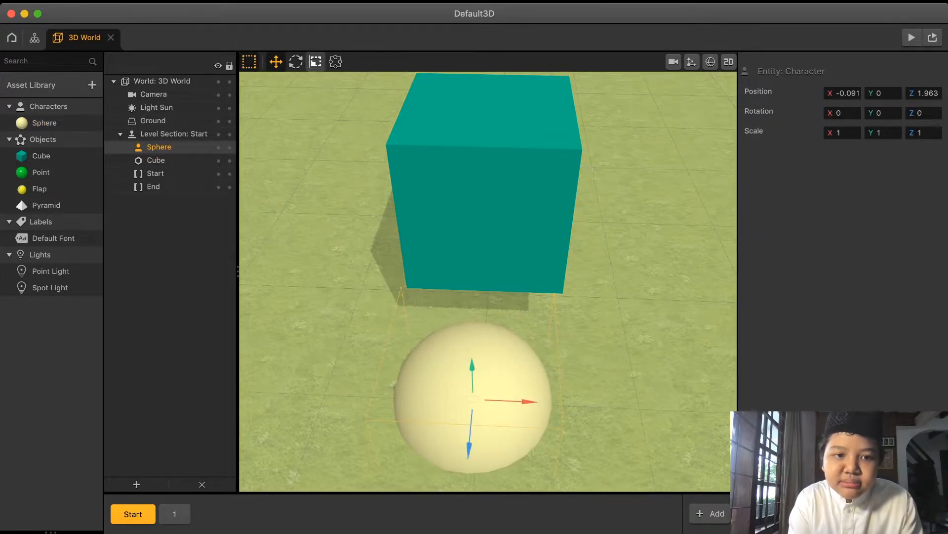
Step: Scale the Sphere character down to about X 0.516, Y 0.814 and Z 0.558
{"action": "left_click", "coordinate": [316, 62]}
{"action": "left_click_drag", "start_coordinate": [524, 401], "coordinate": [500, 401]}
{"action": "left_click_drag", "start_coordinate": [469, 446], "coordinate": [471, 424]}
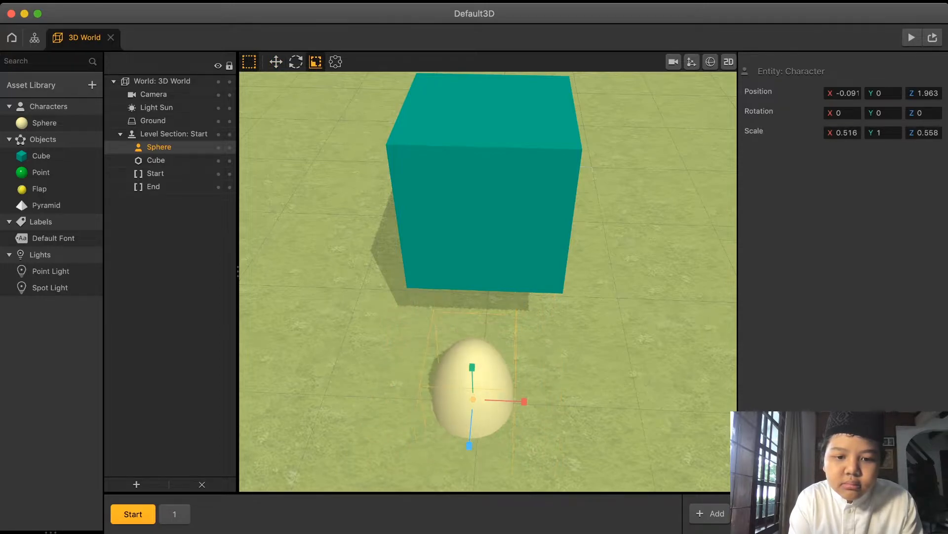
{"action": "left_click_drag", "start_coordinate": [472, 367], "coordinate": [472, 375]}
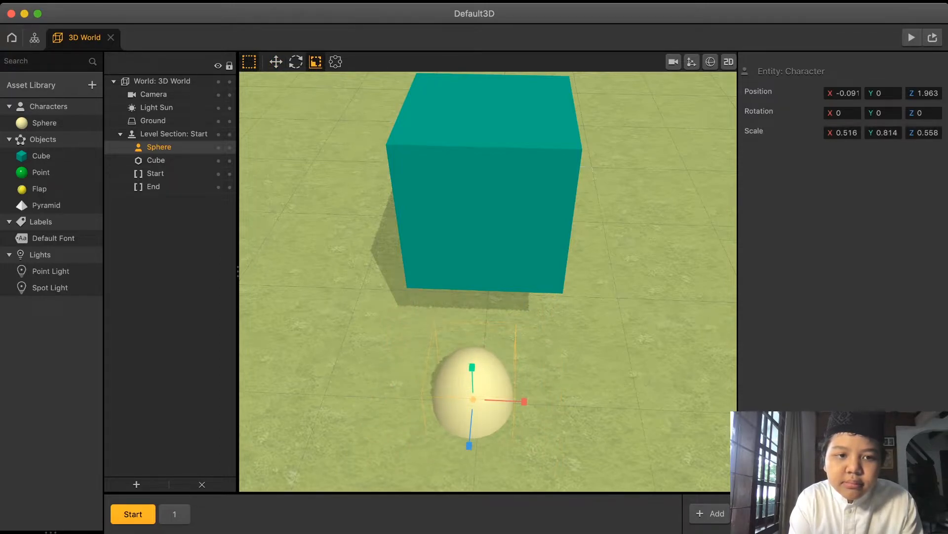
Step: Center the Sphere character at X 0 and raise it above the ground to about Y 0.92
{"action": "left_click", "coordinate": [488, 187]}
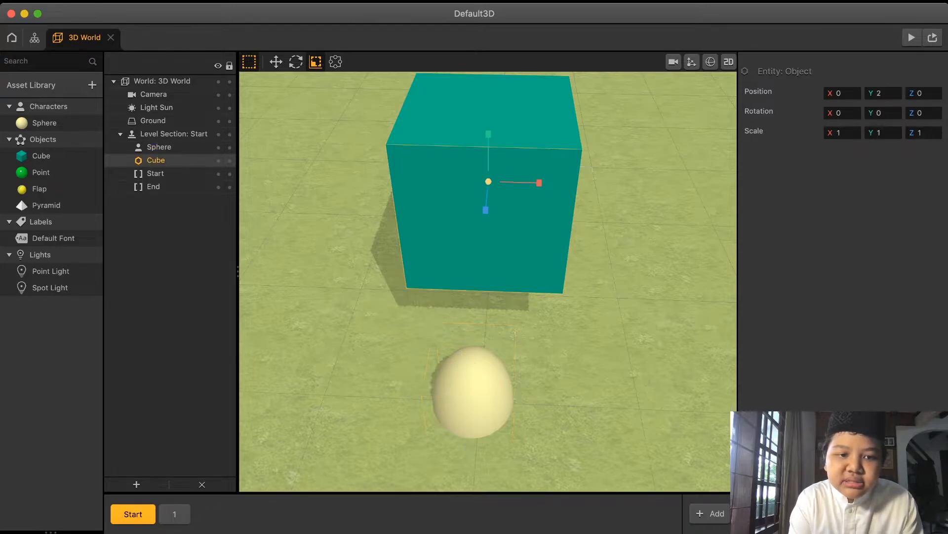
{"action": "left_click", "coordinate": [276, 62]}
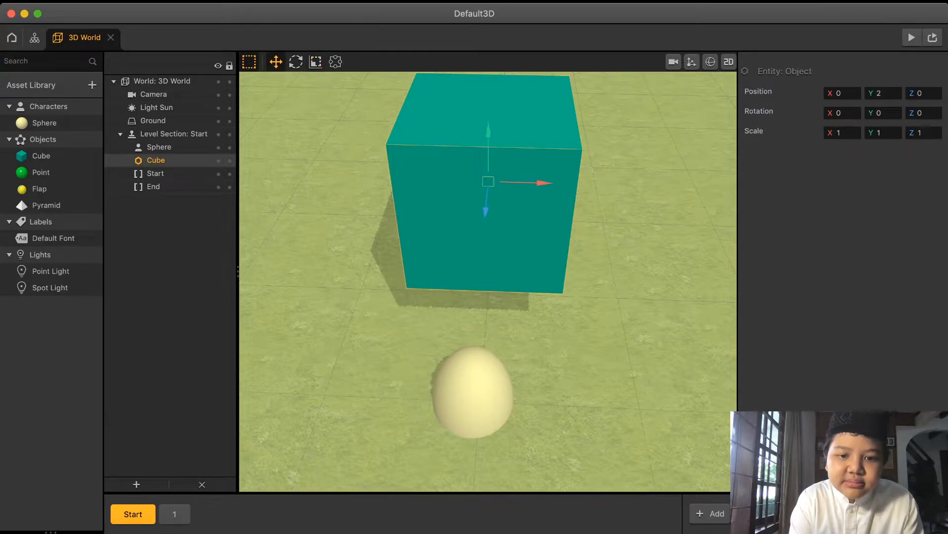
{"action": "left_click", "coordinate": [475, 391]}
{"action": "left_click_drag", "start_coordinate": [527, 401], "coordinate": [535, 401]}
{"action": "left_click_drag", "start_coordinate": [480, 366], "coordinate": [479, 317]}
Step: Delete the teal cube from the Start level section
{"action": "left_click", "coordinate": [479, 212]}
{"action": "key", "text": "Delete"}
{"action": "mouse_move", "coordinate": [479, 213]}
{"action": "middle_mouse_down"}
{"action": "mouse_move", "coordinate": [480, 176]}
{"action": "mouse_move", "coordinate": [431, 161]}
{"action": "mouse_move", "coordinate": [489, 217]}
{"action": "middle_mouse_up"}
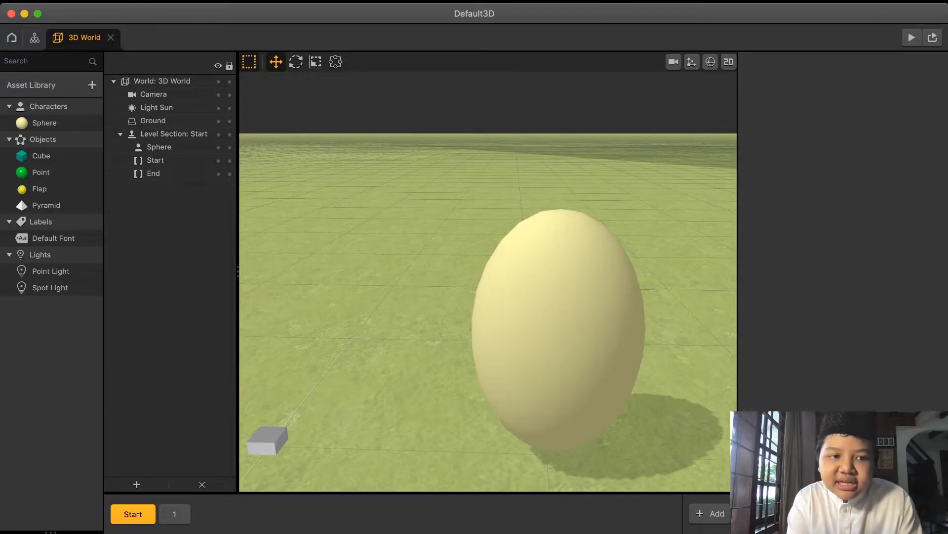
Step: Widen the Sphere character to a rounder shape, with scale about X 0.692 and Z 0.709
{"action": "left_click", "coordinate": [548, 307]}
{"action": "left_click", "coordinate": [315, 62]}
{"action": "mouse_move", "coordinate": [507, 332]}
{"action": "left_mouse_down"}
{"action": "mouse_move", "coordinate": [479, 332]}
{"action": "mouse_move", "coordinate": [490, 332]}
{"action": "left_mouse_up"}
{"action": "middle_click_drag", "start_coordinate": [490, 296], "coordinate": [420, 339]}
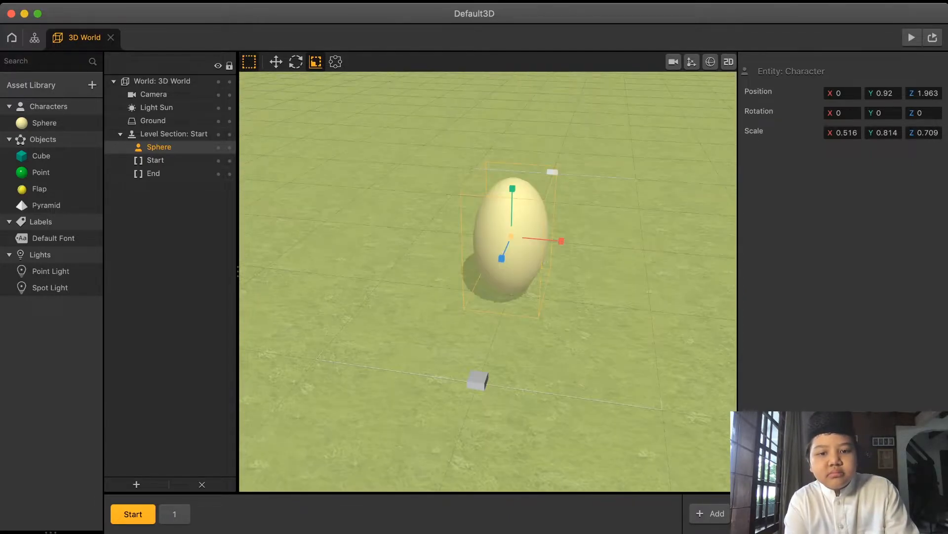
{"action": "left_click_drag", "start_coordinate": [562, 240], "coordinate": [575, 240]}
{"action": "middle_click_drag", "start_coordinate": [568, 242], "coordinate": [412, 235]}
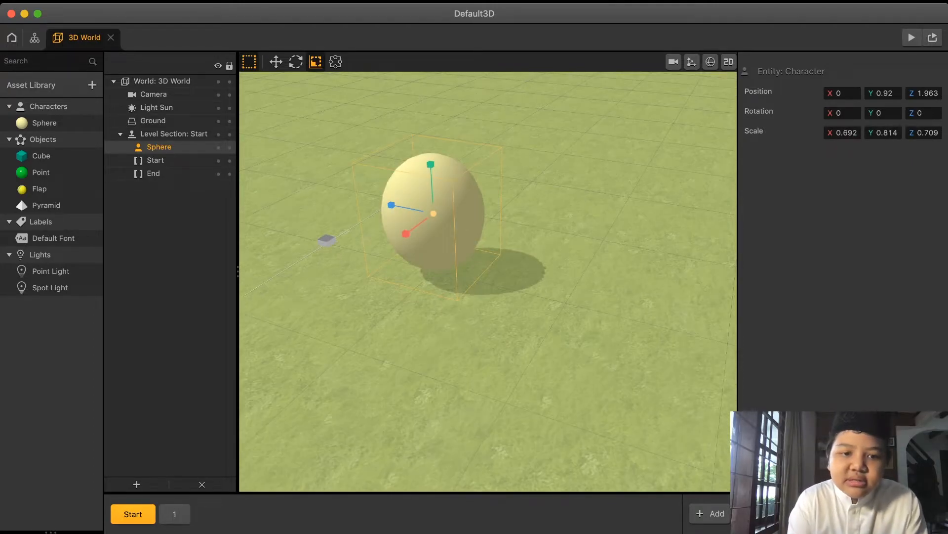
{"action": "left_click", "coordinate": [276, 62]}
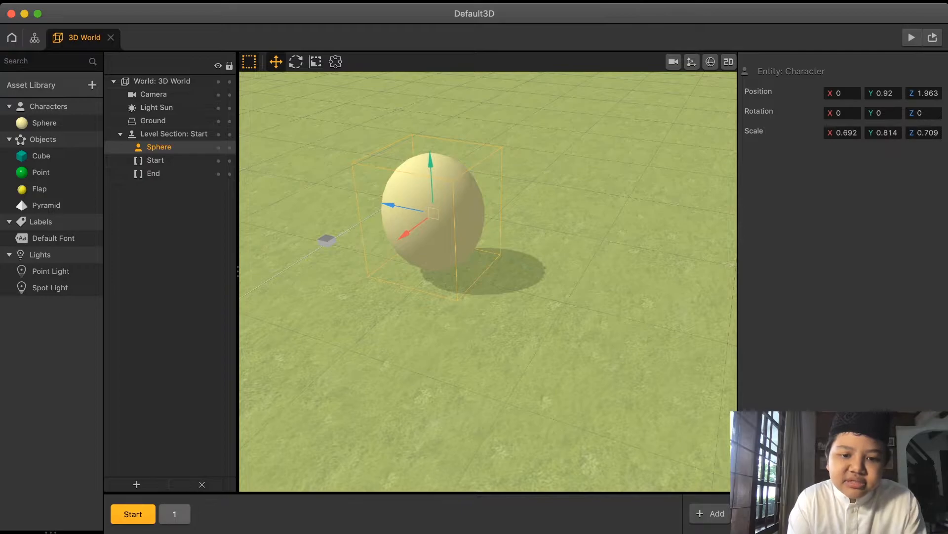
Step: Look at section 1, return to Start, and rotate the game camera through its own view to about X -28.56 and Y 37.8
{"action": "left_click", "coordinate": [175, 513]}
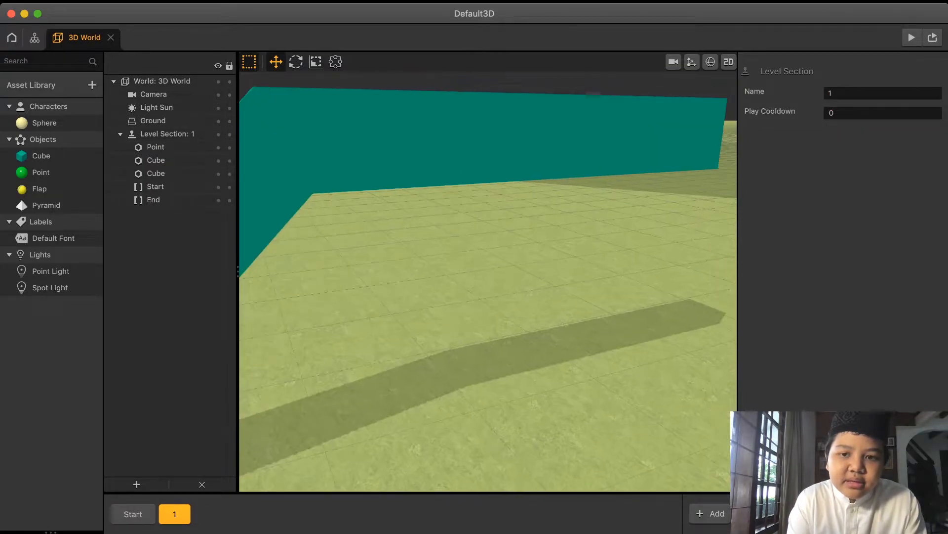
{"action": "left_click", "coordinate": [133, 513]}
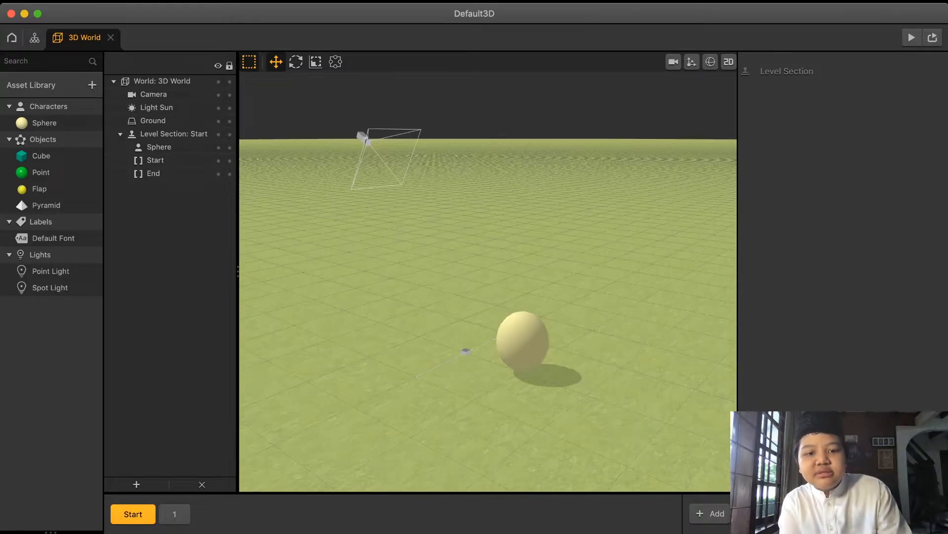
{"action": "left_click", "coordinate": [673, 62]}
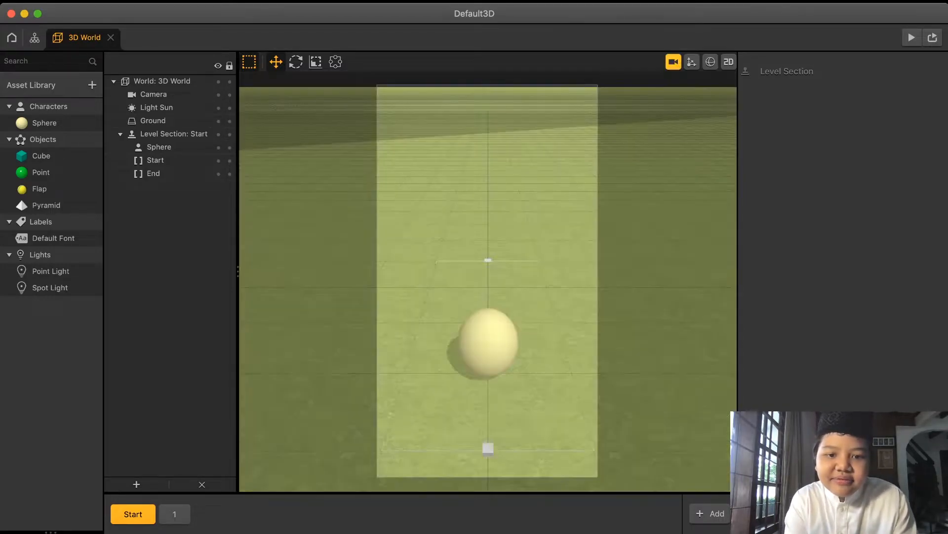
{"action": "right_click_drag", "start_coordinate": [488, 276], "coordinate": [640, 309]}
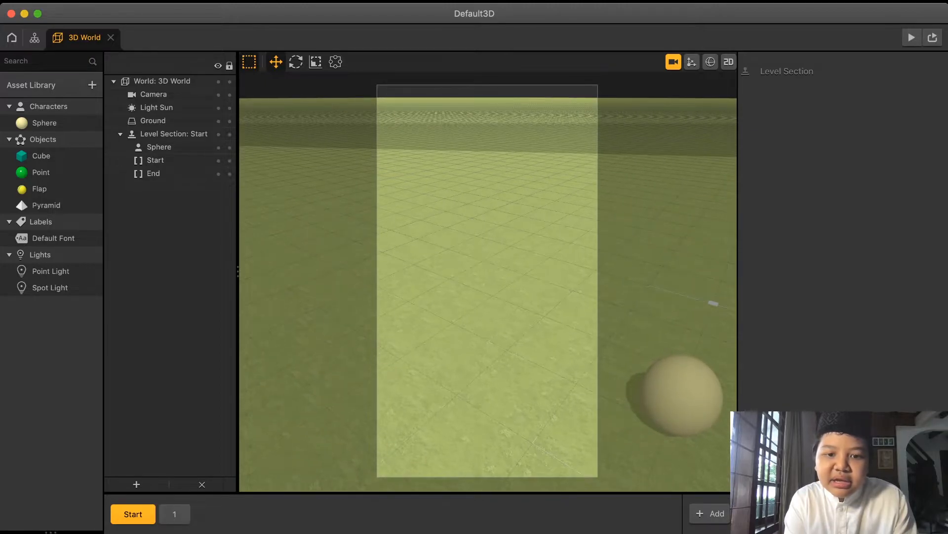
{"action": "left_click", "coordinate": [673, 62]}
{"action": "right_click_drag", "start_coordinate": [488, 296], "coordinate": [574, 235]}
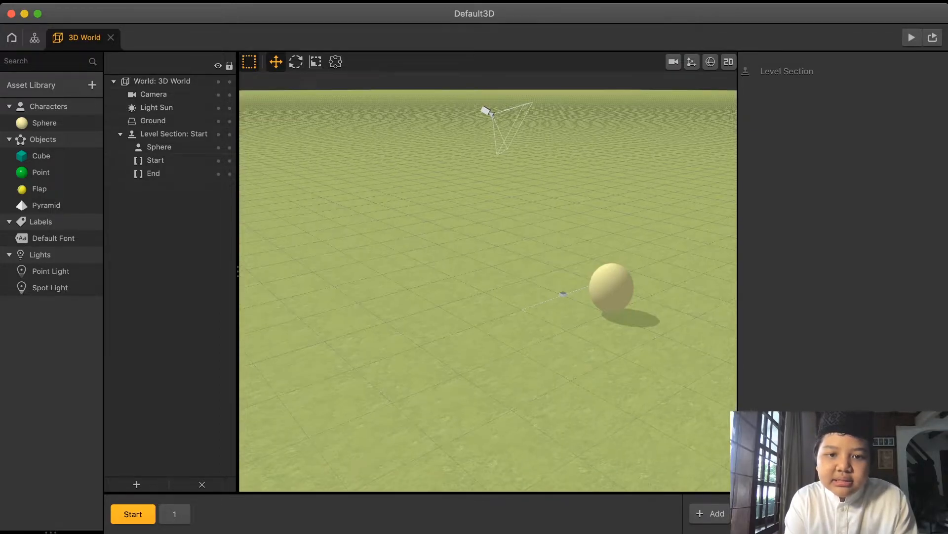
Step: Move the camera to about X 10.08, Z 5.635 and rotate it to about X -23.7, Y 49.14
{"action": "left_click", "coordinate": [487, 112]}
{"action": "left_click_drag", "start_coordinate": [448, 116], "coordinate": [351, 120]}
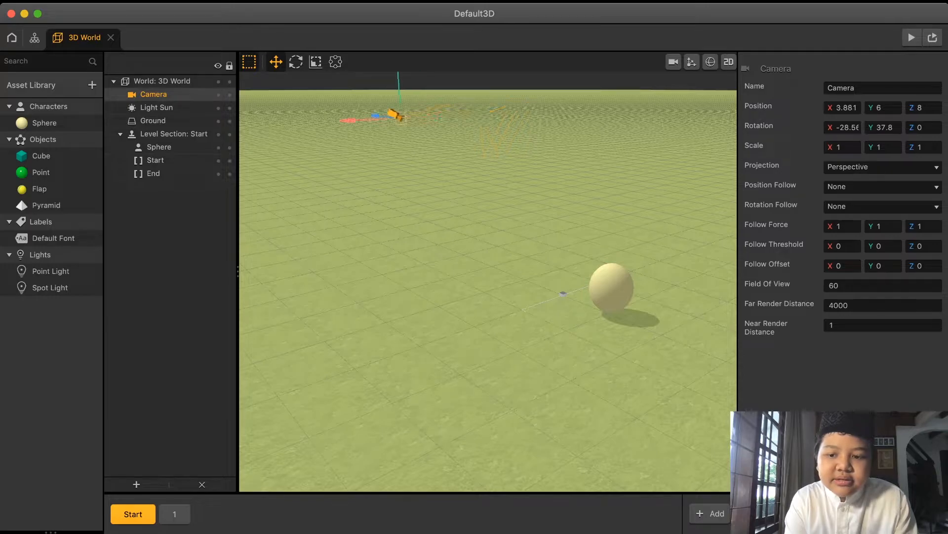
{"action": "left_click", "coordinate": [870, 187]}
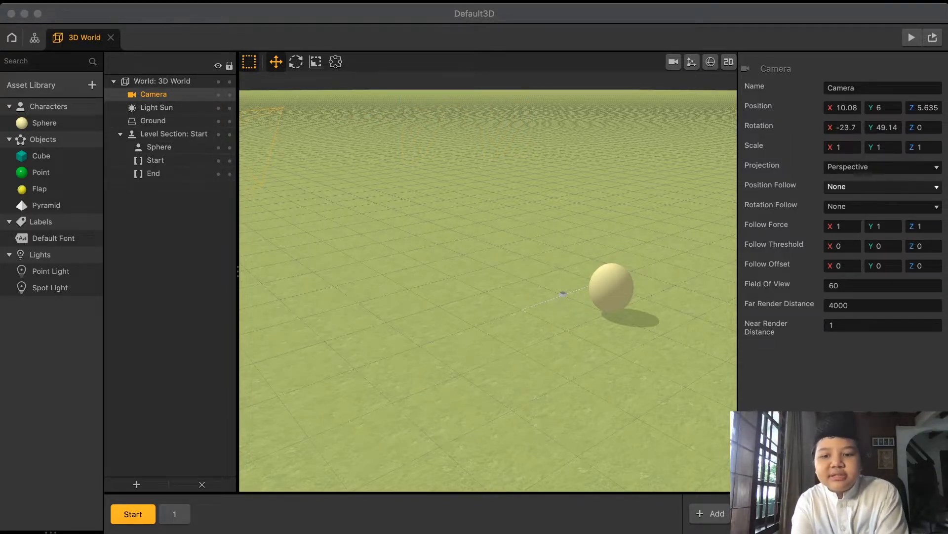
{"action": "left_click", "coordinate": [870, 187]}
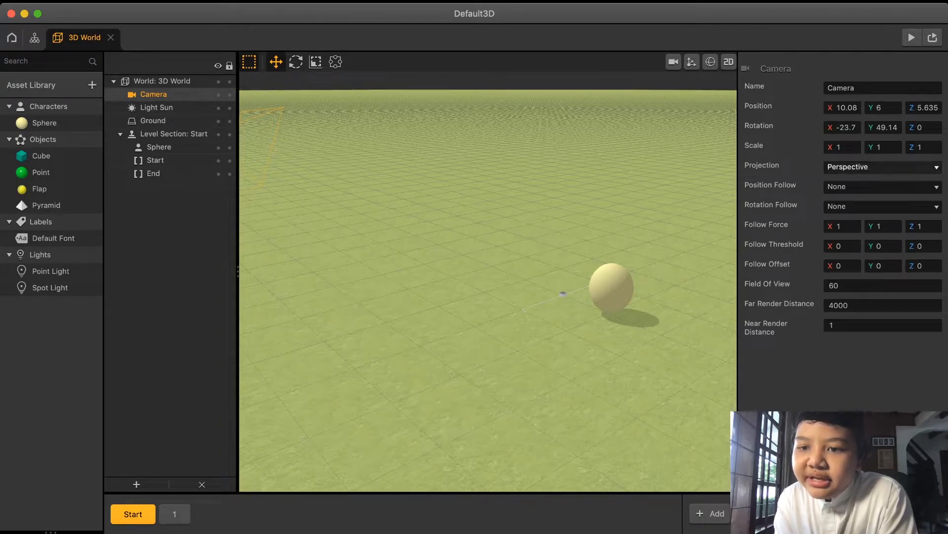
{"action": "key", "text": "Tab"}
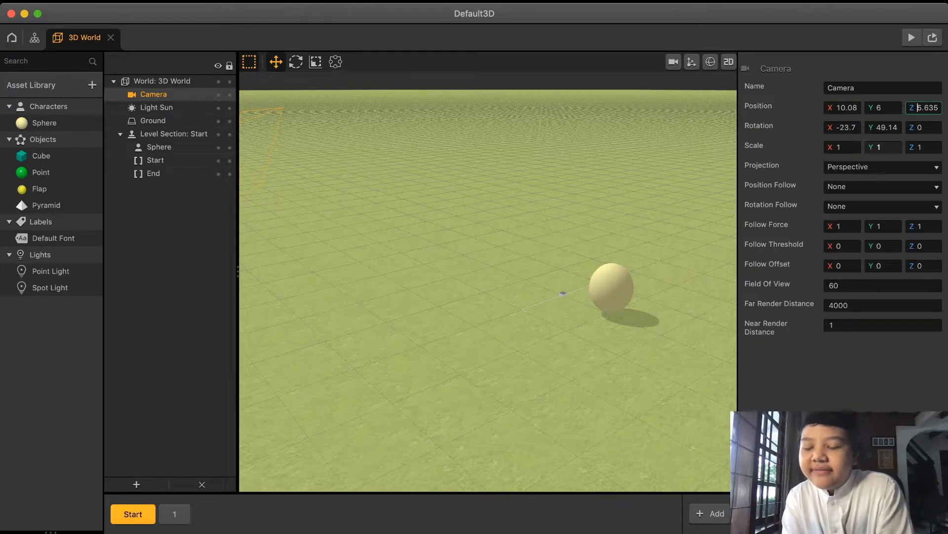
Step: Look at the Ground's settings and preview the game with the current camera placement
{"action": "left_click", "coordinate": [153, 121]}
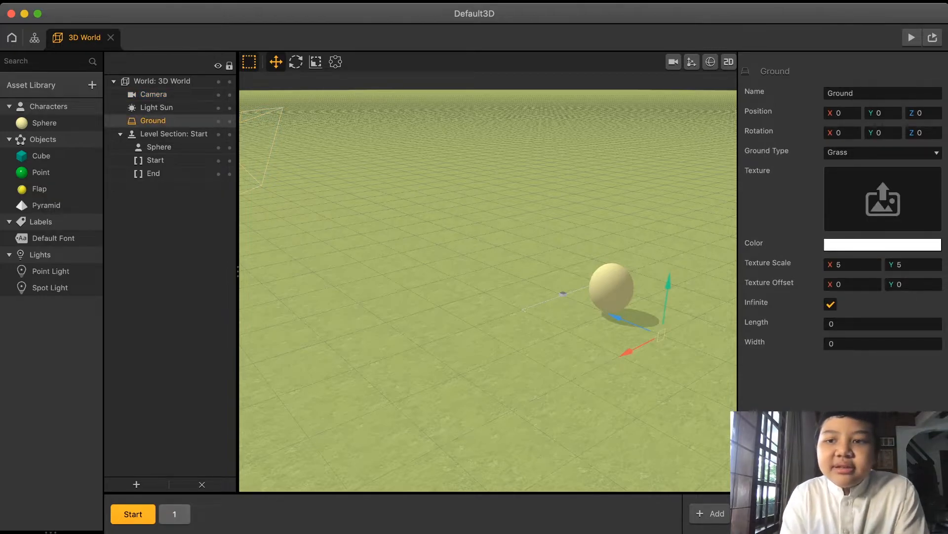
{"action": "scroll", "coordinate": [488, 290], "scroll_direction": "up", "scroll_amount": 2}
{"action": "left_click", "coordinate": [912, 38]}
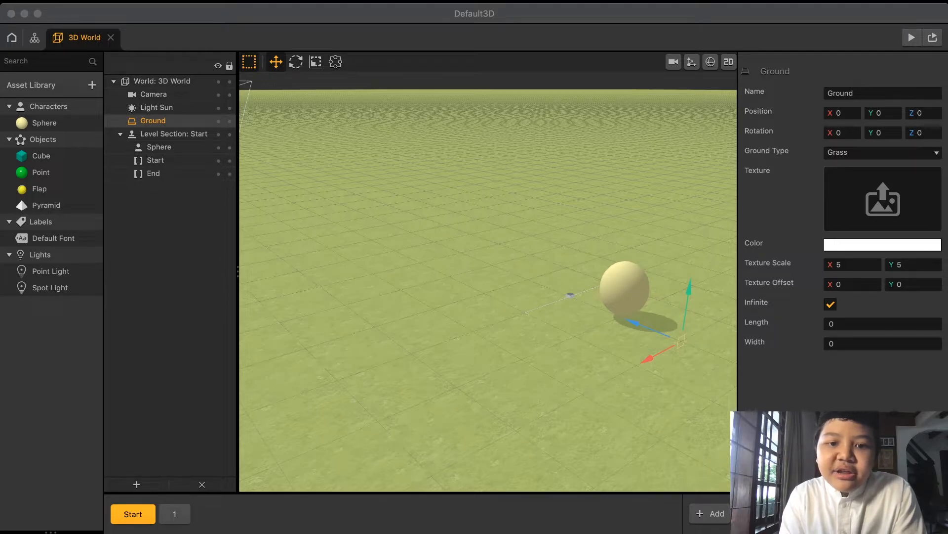
Step: Set the camera's Position Follow and Rotation Follow to Sphere, previewing the game to test them
{"action": "left_click", "coordinate": [153, 94]}
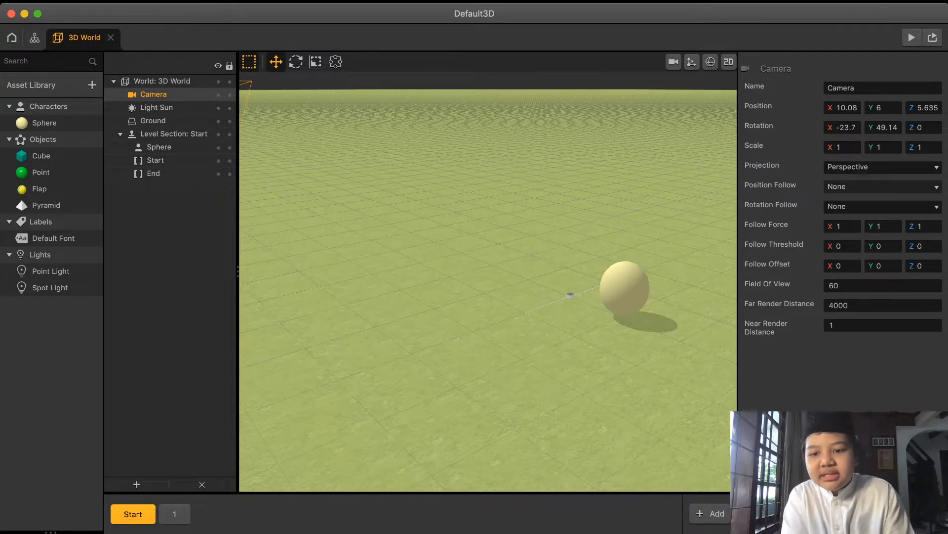
{"action": "left_click", "coordinate": [845, 246]}
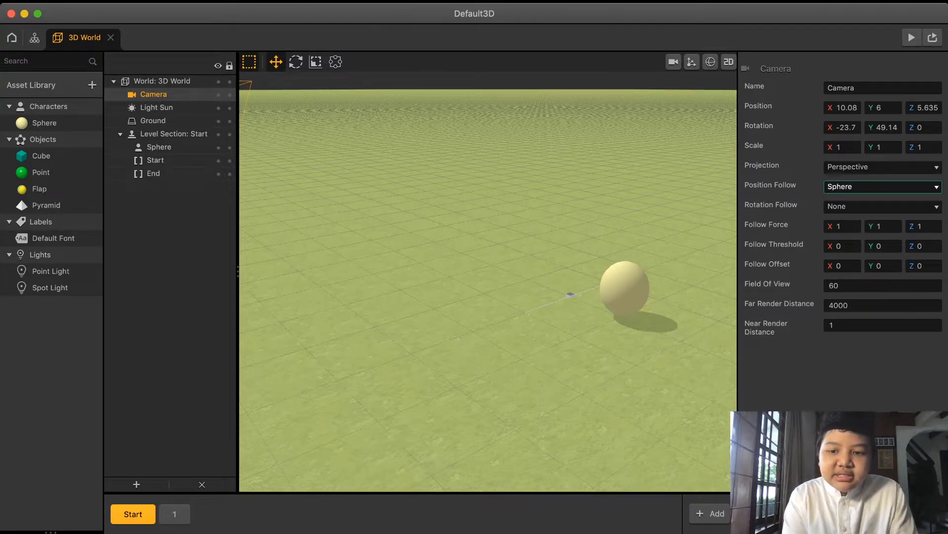
{"action": "left_click", "coordinate": [912, 38]}
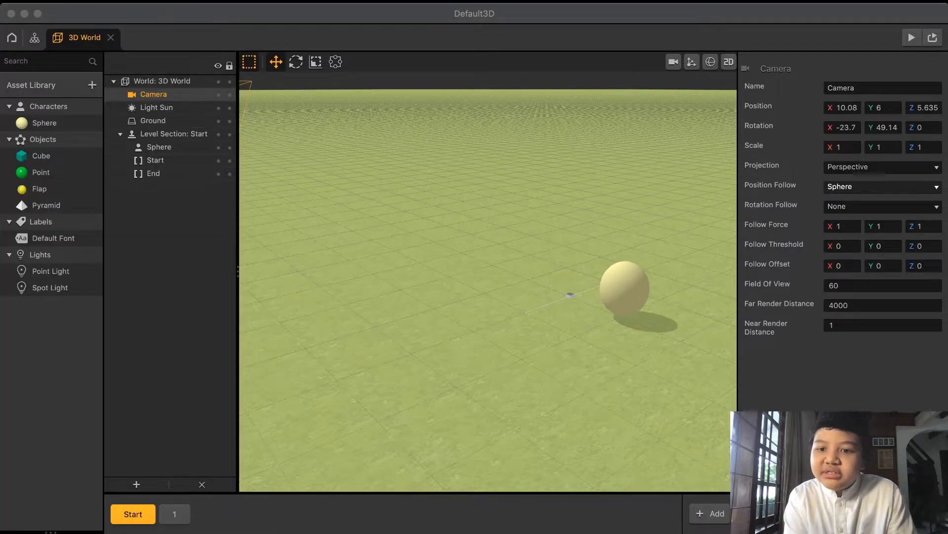
{"action": "left_click", "coordinate": [843, 246]}
{"action": "left_click", "coordinate": [912, 37]}
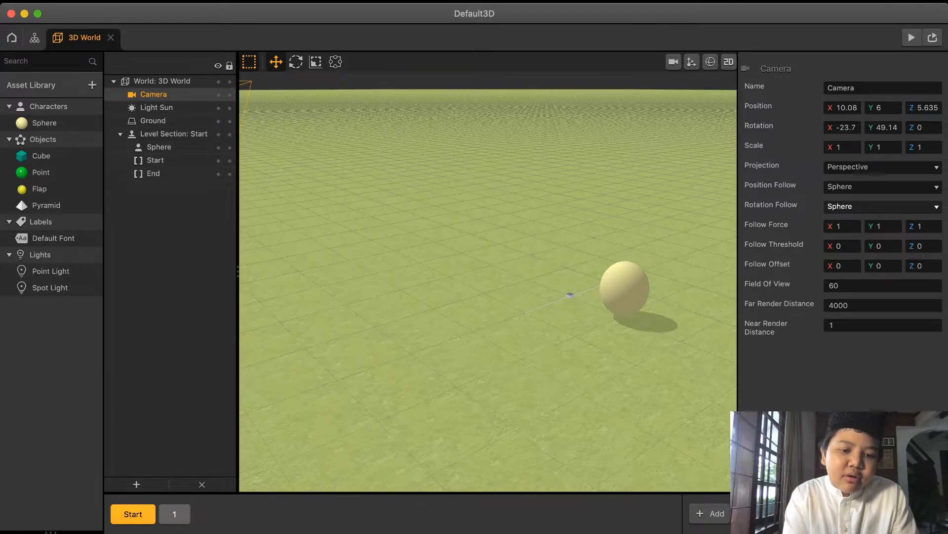
Step: Make a copy of level section 1 as a new level section
{"action": "left_click", "coordinate": [175, 514]}
{"action": "right_click_drag", "start_coordinate": [281, 124], "coordinate": [281, 59]}
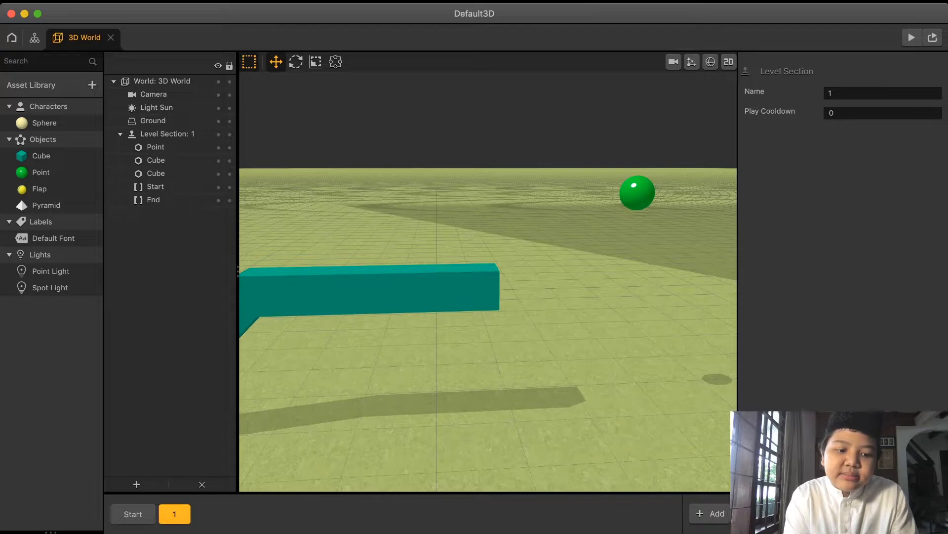
{"action": "key", "text": "super+v"}
{"action": "right_click_drag", "start_coordinate": [444, 296], "coordinate": [535, 268]}
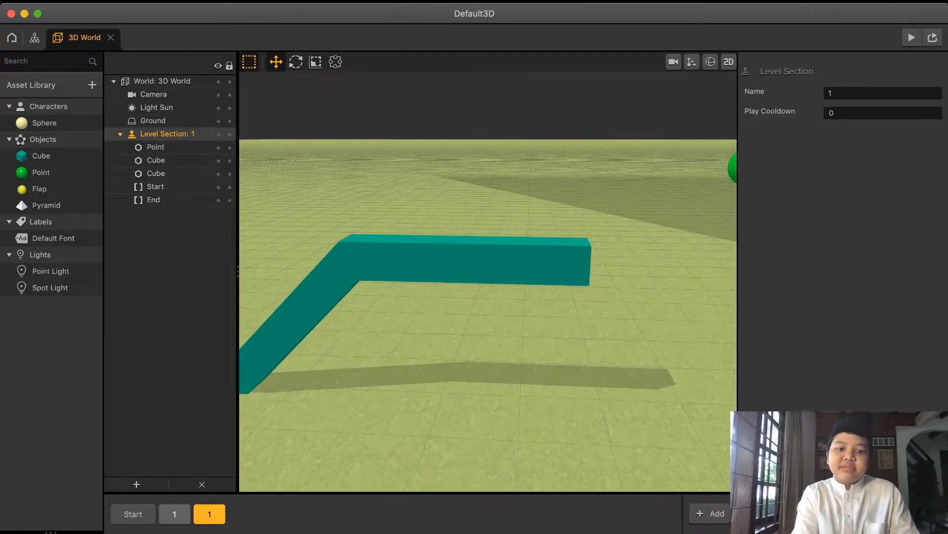
Step: Delete the horizontal teal cube beyond the ramp from the copied level section
{"action": "left_click", "coordinate": [156, 160]}
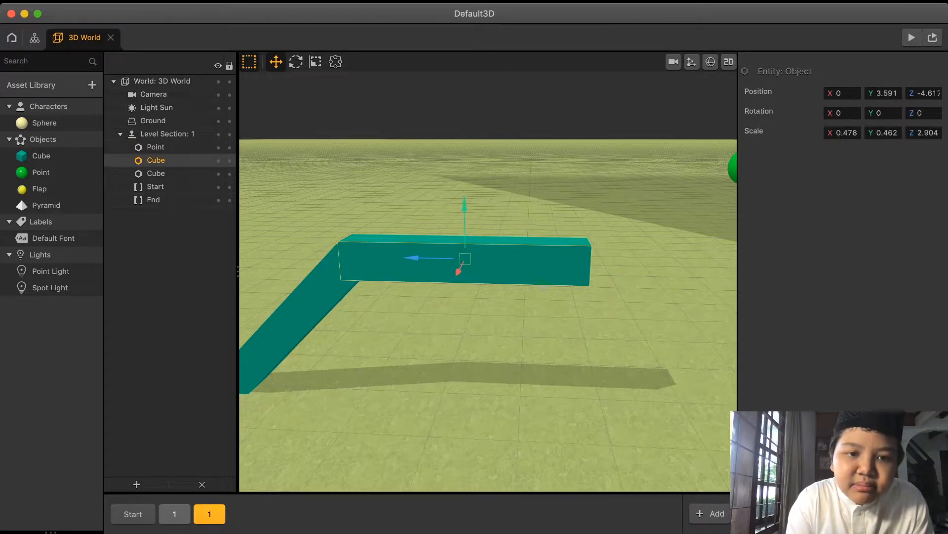
{"action": "left_click", "coordinate": [315, 62]}
{"action": "left_click_drag", "start_coordinate": [416, 258], "coordinate": [459, 259]}
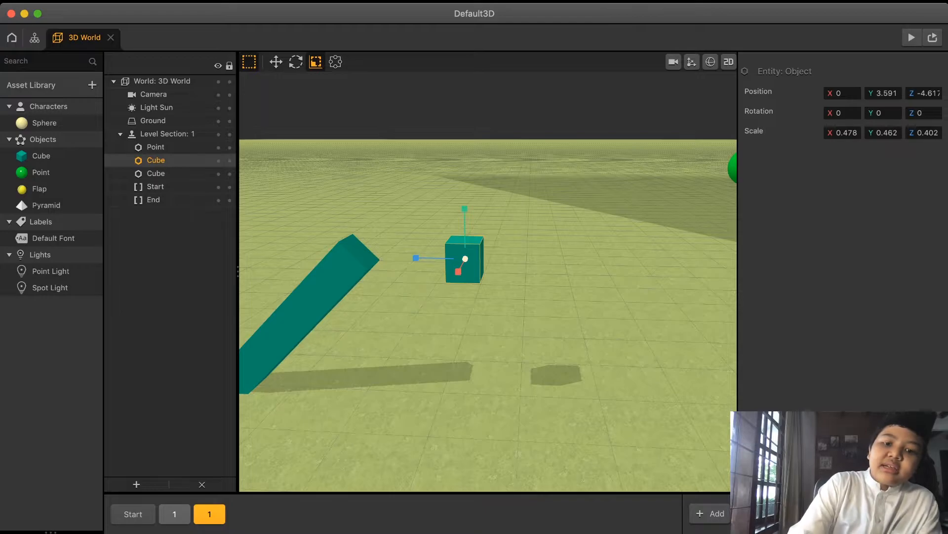
{"action": "key", "text": "BackSpace"}
{"action": "right_click_drag", "start_coordinate": [458, 258], "coordinate": [459, 316]}
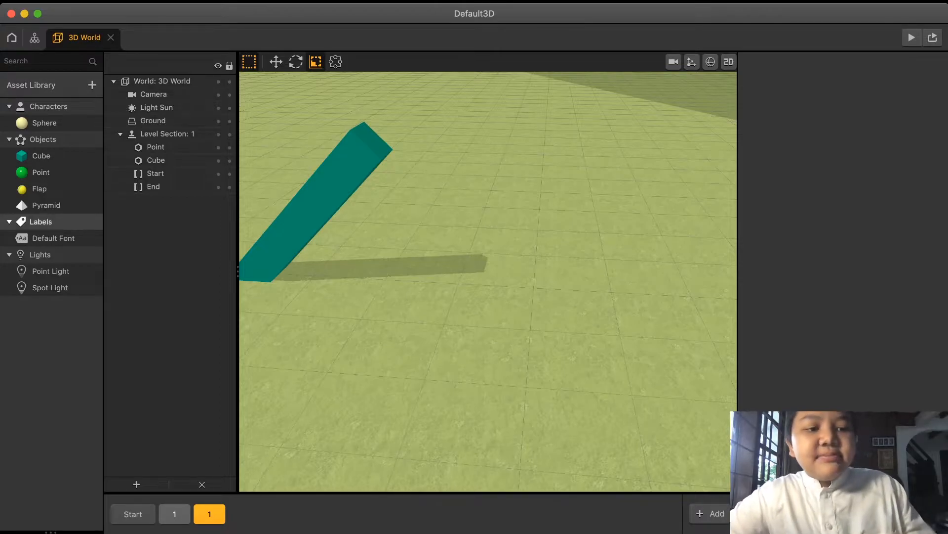
Step: Change the Pyramid asset's 3D model color to light red
{"action": "left_click", "coordinate": [45, 205]}
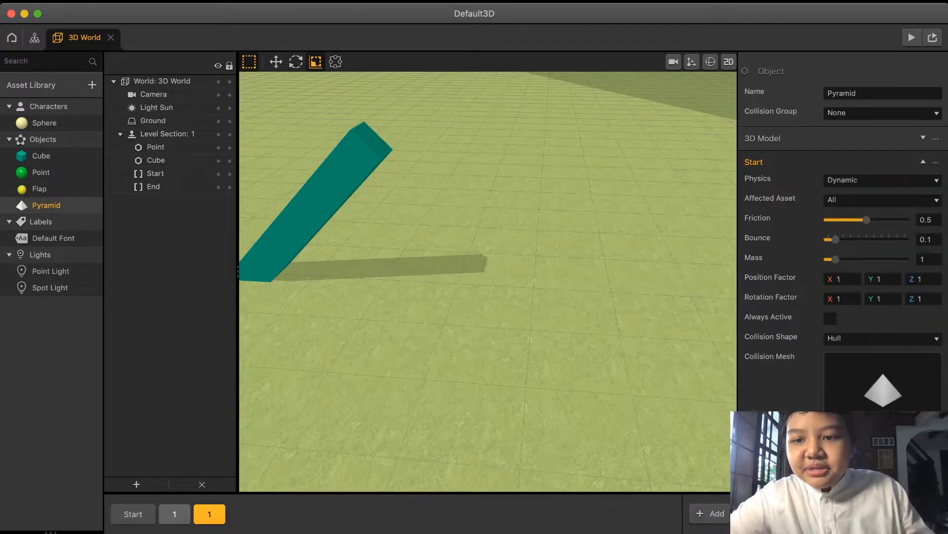
{"action": "left_click", "coordinate": [839, 138]}
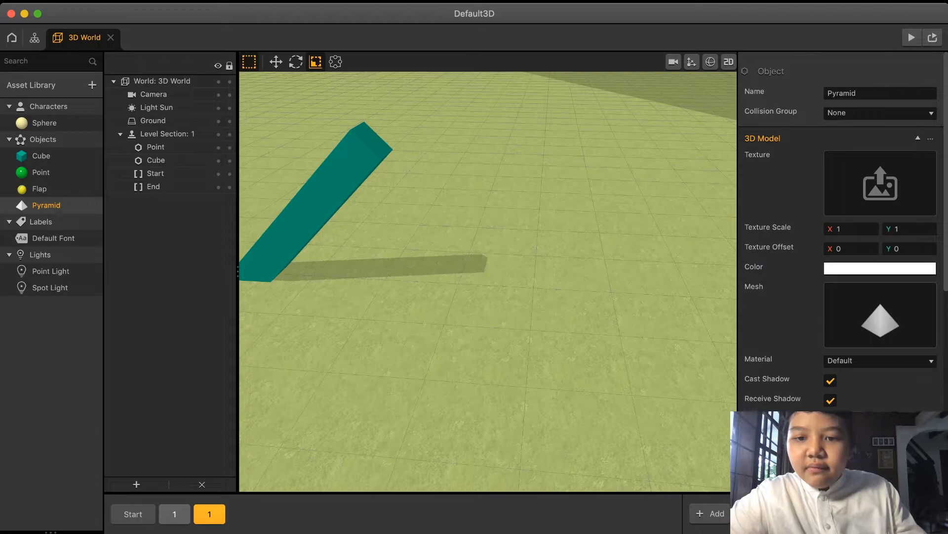
{"action": "left_click", "coordinate": [864, 268]}
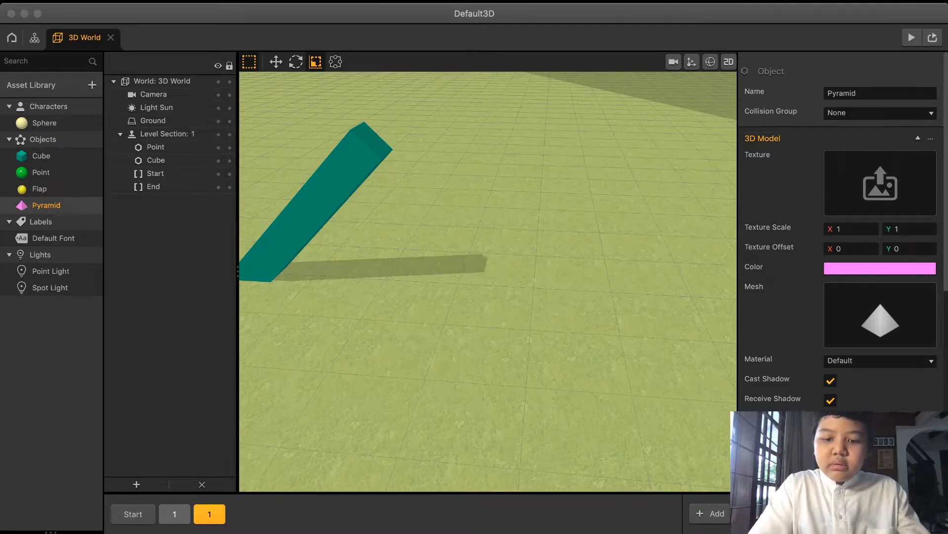
Step: Place a Pyramid on the ground beyond the teal ramp, at about X -0.308, Z -2.87
{"action": "right_click_drag", "start_coordinate": [488, 281], "coordinate": [499, 242]}
{"action": "scroll", "coordinate": [488, 281], "scroll_direction": "up", "scroll_amount": 5}
{"action": "right_click_drag", "start_coordinate": [488, 281], "coordinate": [533, 306]}
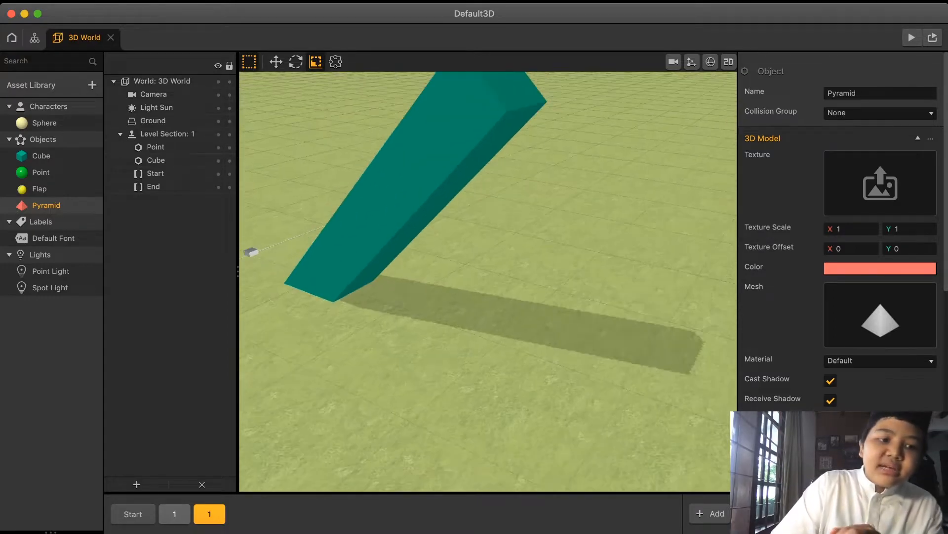
{"action": "left_click_drag", "start_coordinate": [46, 205], "coordinate": [558, 350]}
{"action": "right_click_drag", "start_coordinate": [558, 350], "coordinate": [652, 345]}
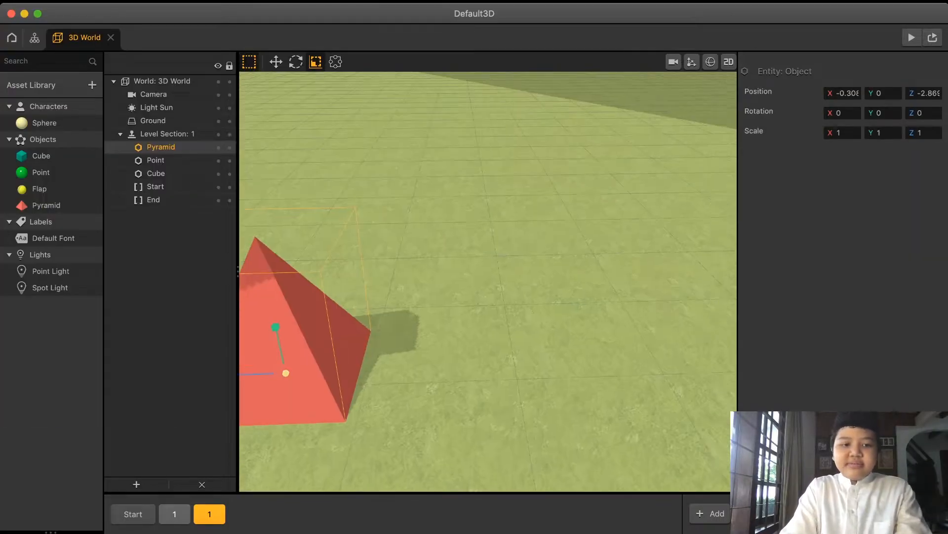
Step: Duplicate the pyramid and move the copy along Z to about -5.32
{"action": "key", "text": "super+d"}
{"action": "left_click", "coordinate": [276, 62]}
{"action": "left_click_drag", "start_coordinate": [253, 374], "coordinate": [432, 368]}
{"action": "right_click_drag", "start_coordinate": [433, 368], "coordinate": [416, 418]}
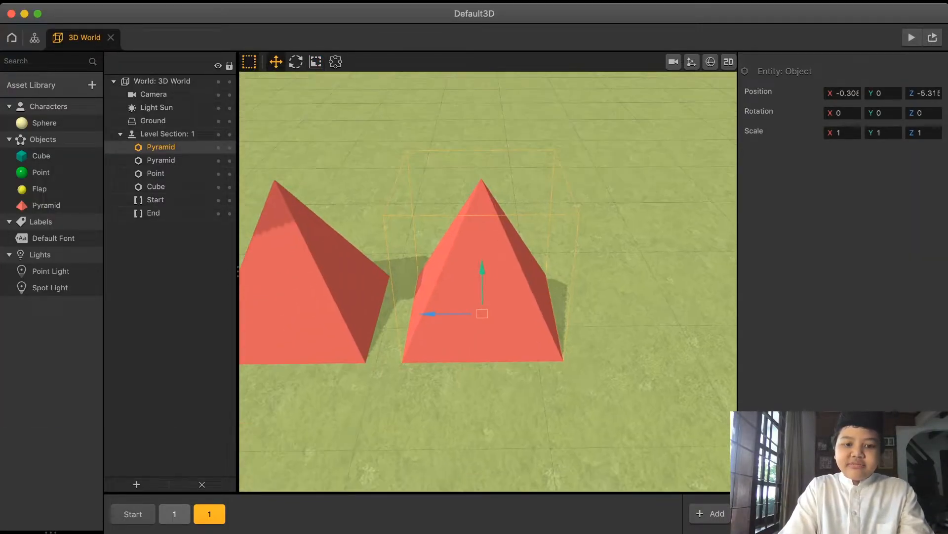
Step: Add a third pyramid to the row by duplicating the second one and moving the copy farther along Z
{"action": "scroll", "coordinate": [416, 418], "scroll_direction": "down", "scroll_amount": 8}
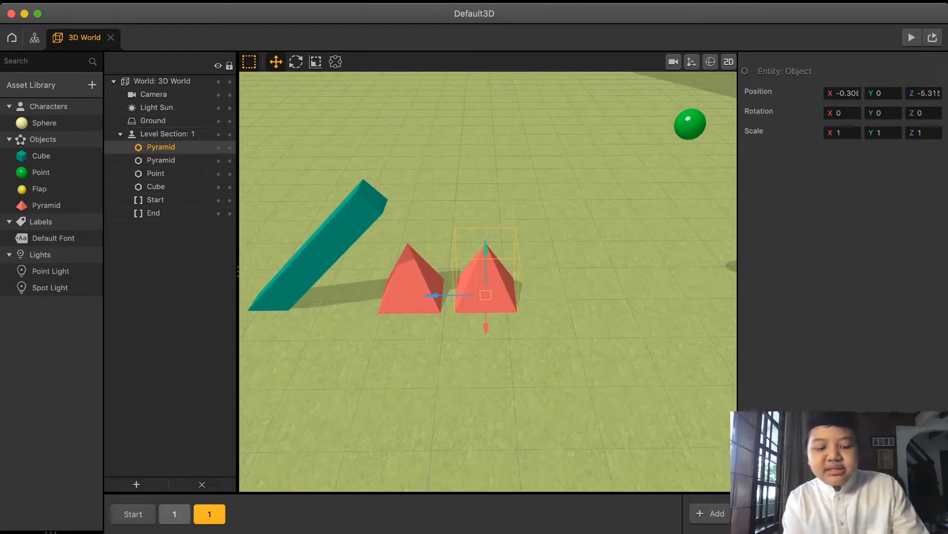
{"action": "left_click_drag", "start_coordinate": [436, 295], "coordinate": [468, 295]}
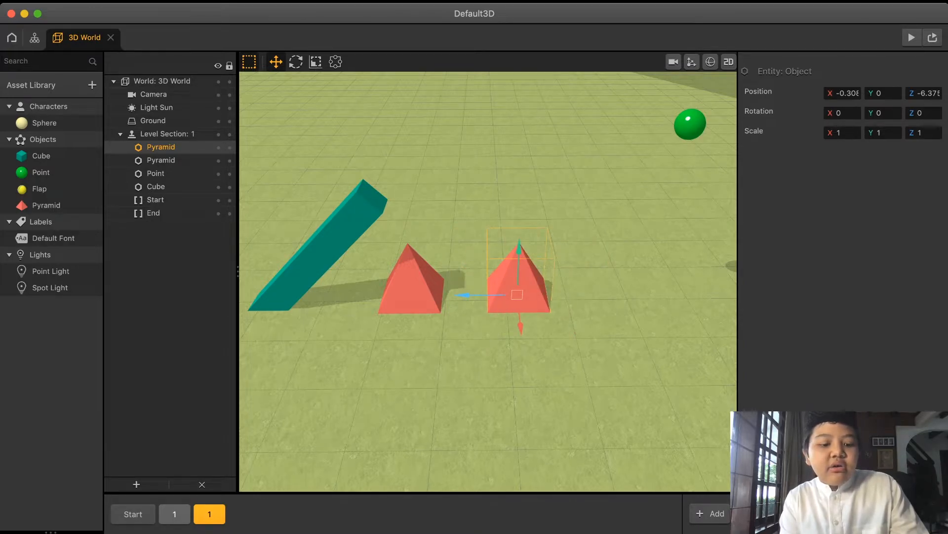
{"action": "key", "text": "super+z"}
{"action": "key", "text": "super+d"}
{"action": "left_click_drag", "start_coordinate": [435, 295], "coordinate": [505, 295]}
{"action": "left_click", "coordinate": [152, 120]}
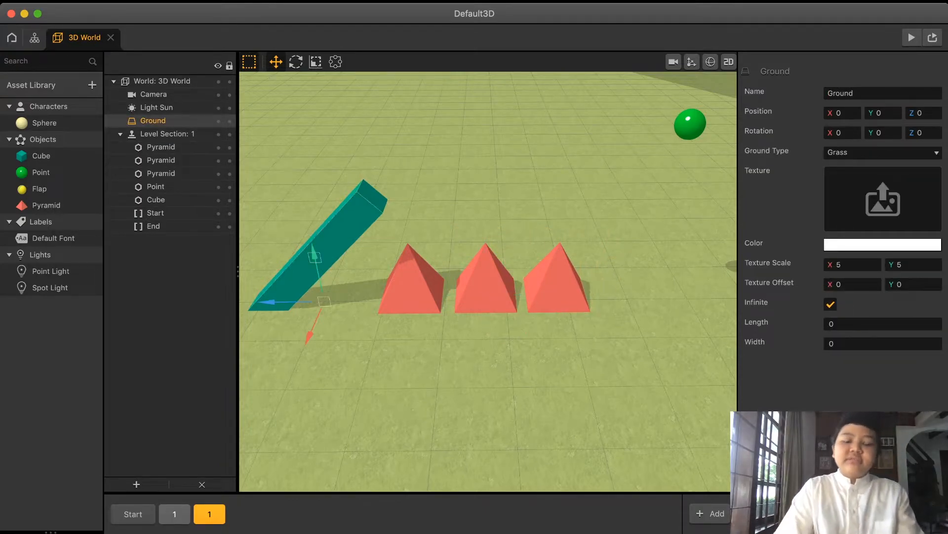
Step: Duplicate the teal ramp, move the copy past the pyramids to about Z -10.34, and set its X rotation to -45
{"action": "left_click", "coordinate": [156, 200]}
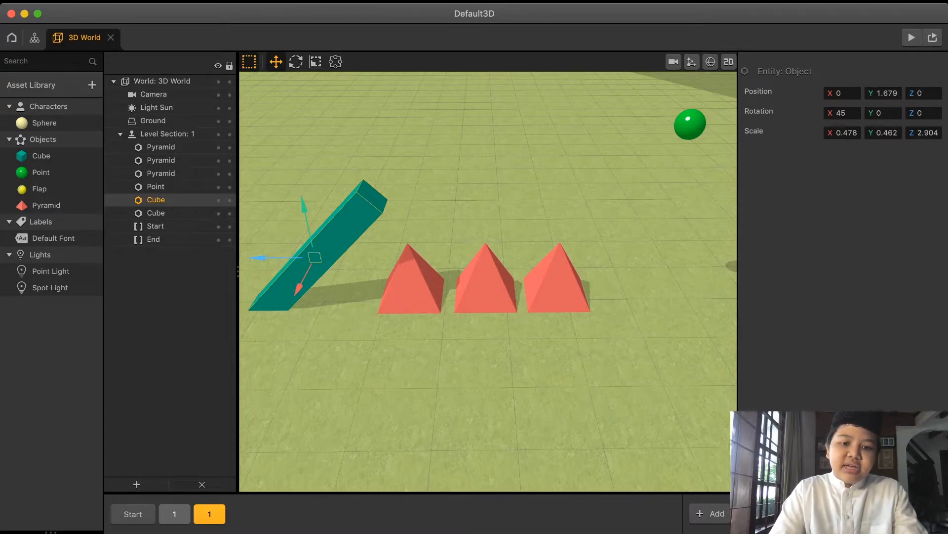
{"action": "left_click_drag", "start_coordinate": [260, 257], "coordinate": [590, 256]}
{"action": "left_click", "coordinate": [844, 113]}
{"action": "left_click", "coordinate": [837, 113]}
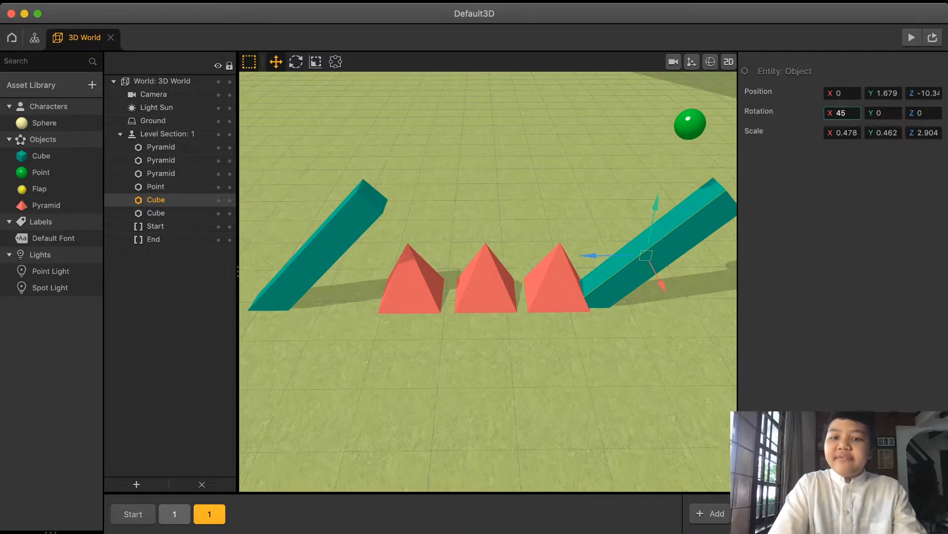
{"action": "type", "text": "-"}
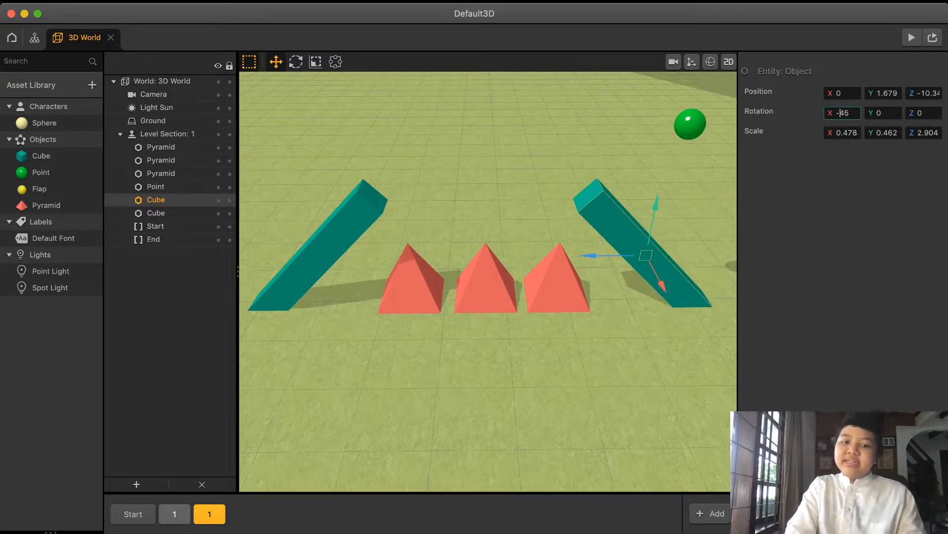
{"action": "left_click", "coordinate": [607, 256]}
Step: Move the green Point above the middle pyramid, to about Y 5.85 and Z -5.27
{"action": "left_click", "coordinate": [691, 124]}
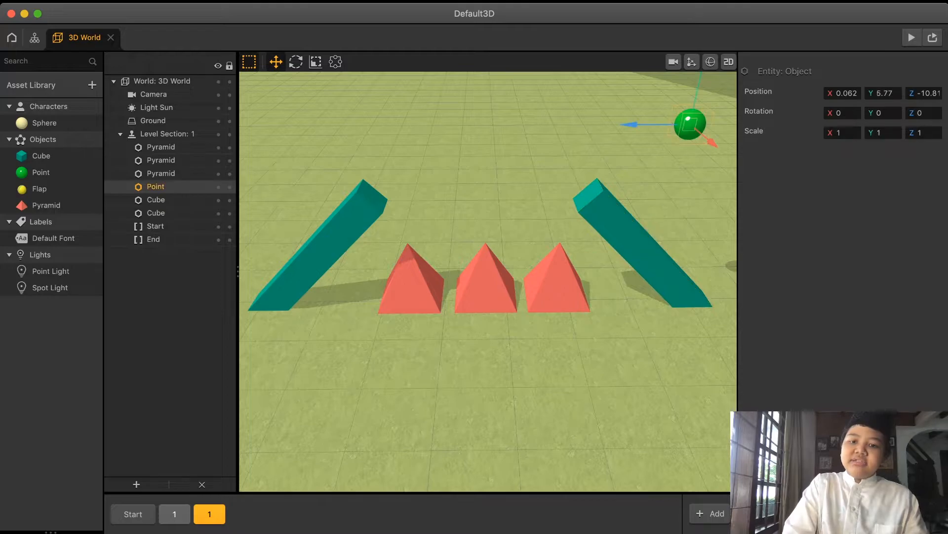
{"action": "left_click_drag", "start_coordinate": [642, 123], "coordinate": [436, 124]}
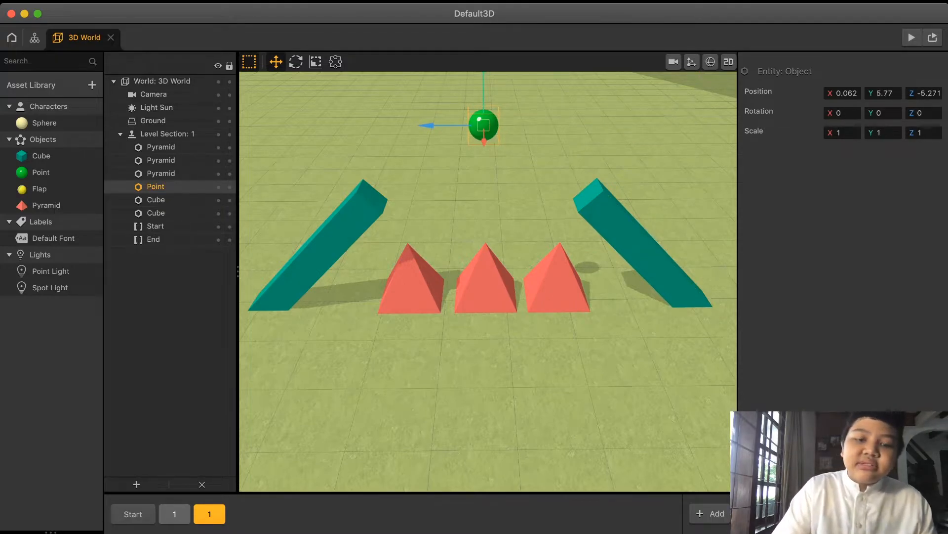
{"action": "left_click_drag", "start_coordinate": [484, 90], "coordinate": [483, 86]}
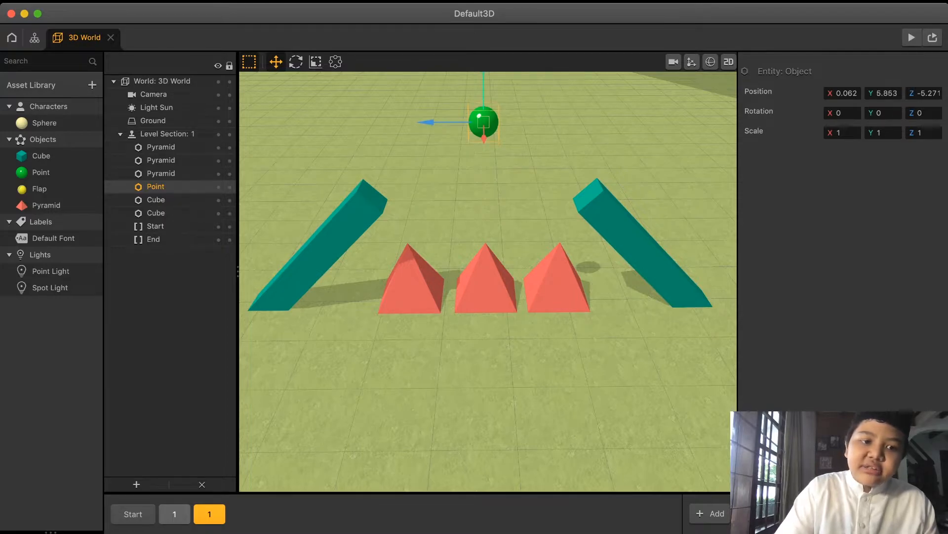
Step: Rename the copied level section to 2
{"action": "left_click", "coordinate": [167, 133]}
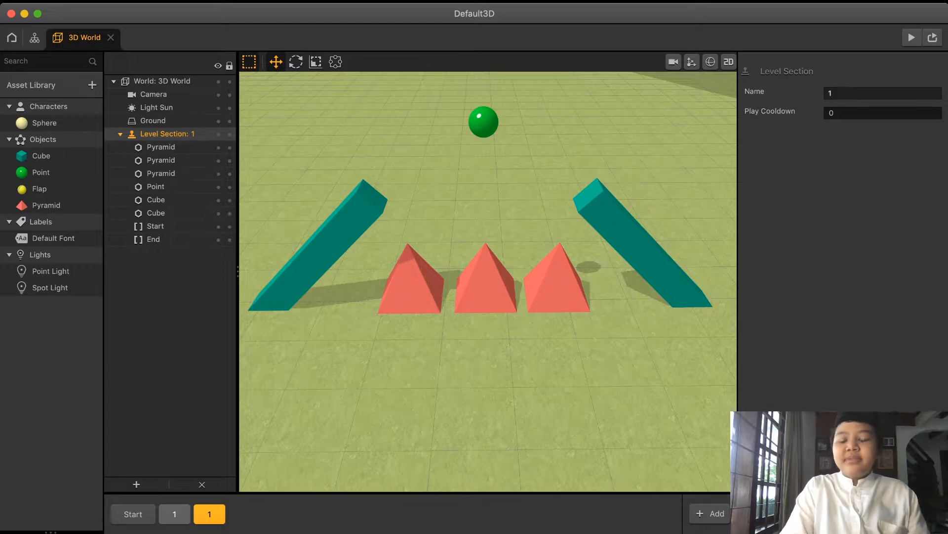
{"action": "left_click", "coordinate": [883, 93]}
{"action": "key", "text": "BackSpace"}
{"action": "type", "text": "2"}
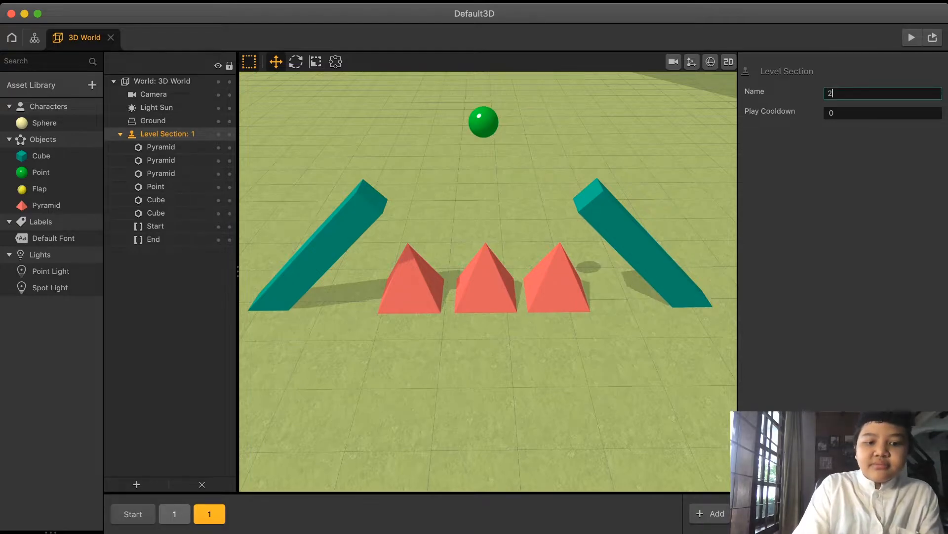
{"action": "key", "text": "Return"}
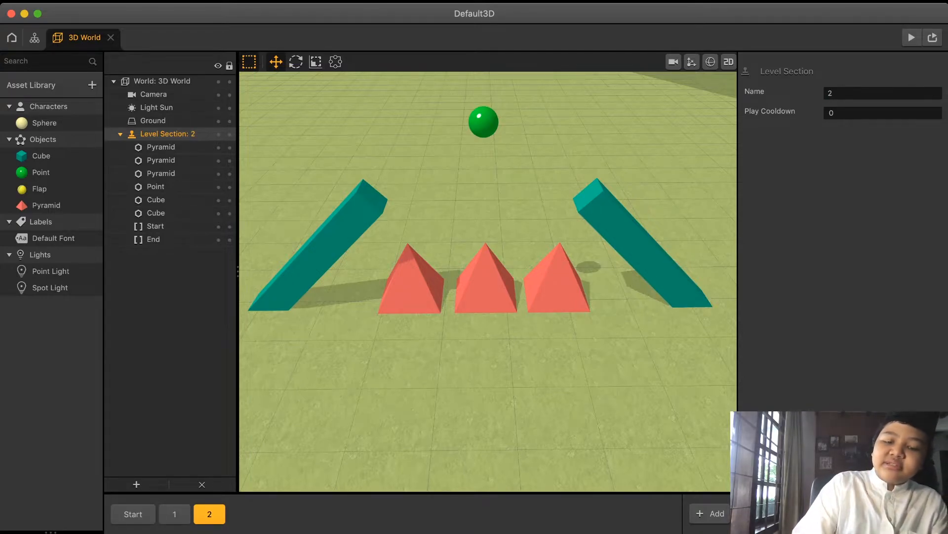
Step: Move level section 2's End border farther past the second ramp, to about Z -21.98
{"action": "right_click_drag", "start_coordinate": [488, 282], "coordinate": [447, 282]}
{"action": "key", "text": "d"}
{"action": "key", "text": "s"}
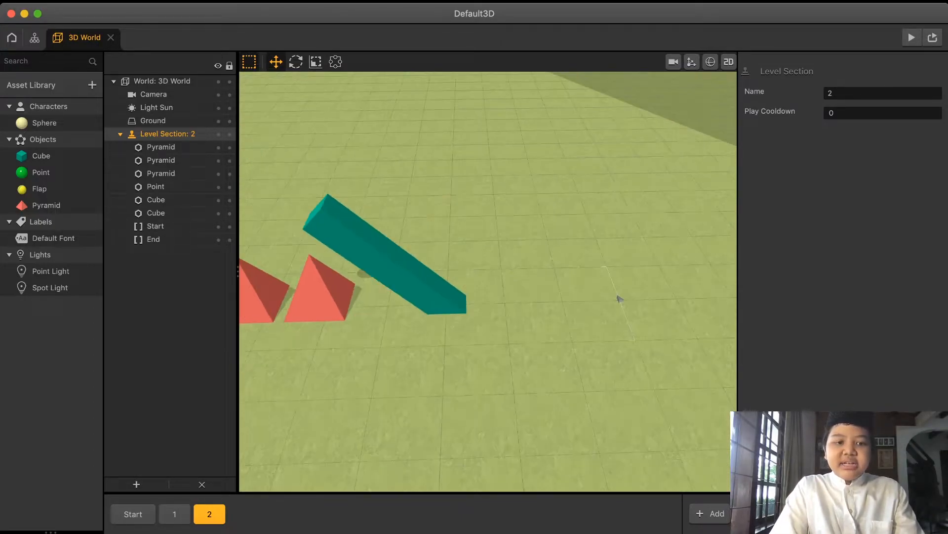
{"action": "key", "text": "s"}
{"action": "left_click", "coordinate": [555, 295]}
{"action": "left_click_drag", "start_coordinate": [555, 296], "coordinate": [653, 294]}
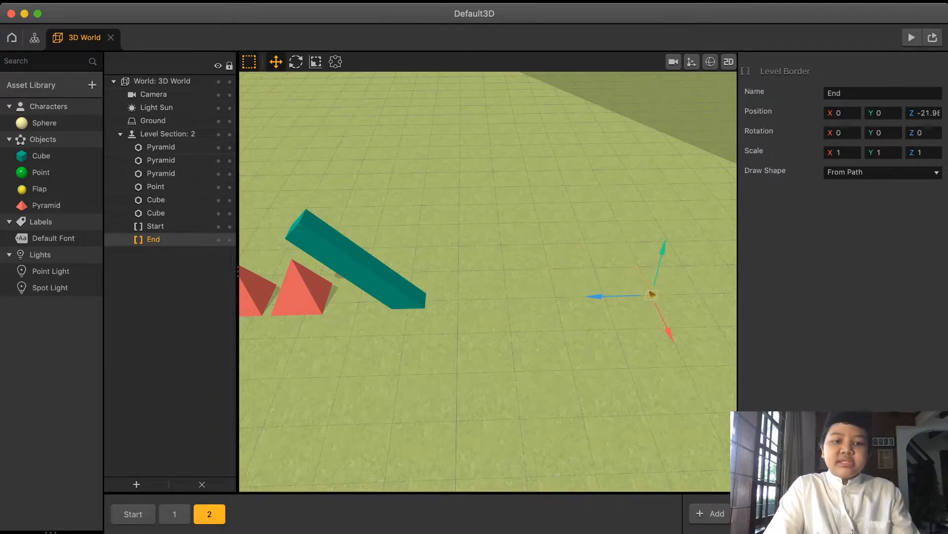
Step: Duplicate level section 1 and place the copy after section 2
{"action": "right_click_drag", "start_coordinate": [652, 294], "coordinate": [548, 296]}
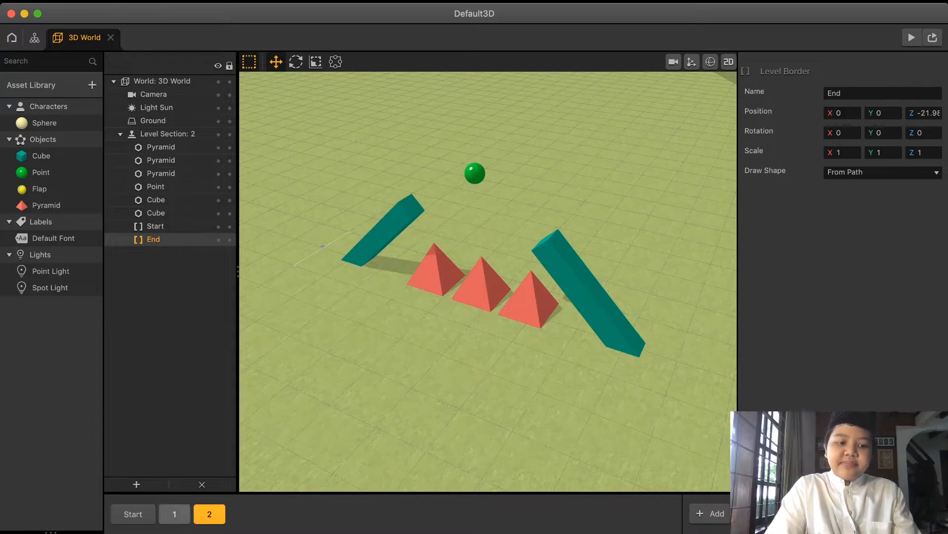
{"action": "left_click", "coordinate": [175, 514]}
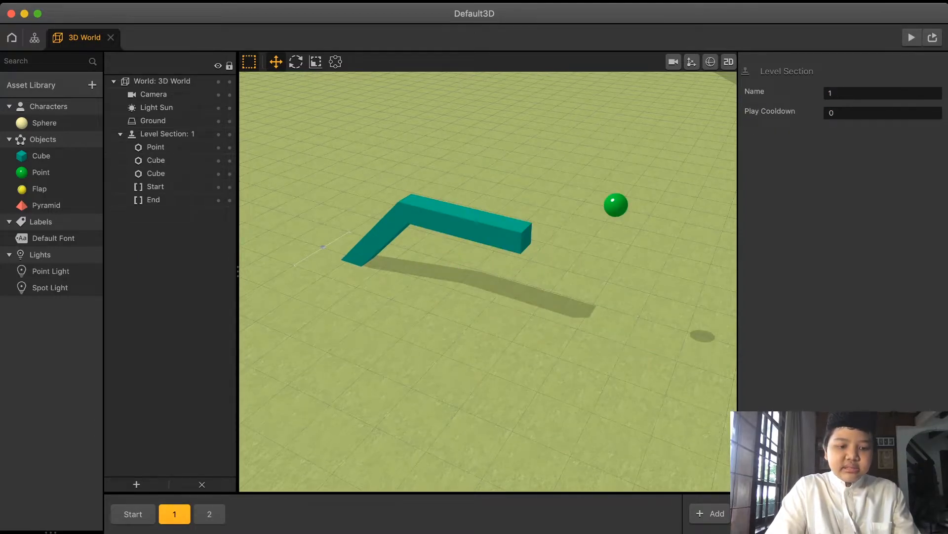
{"action": "key", "text": "super+d"}
{"action": "left_click_drag", "start_coordinate": [210, 514], "coordinate": [276, 514]}
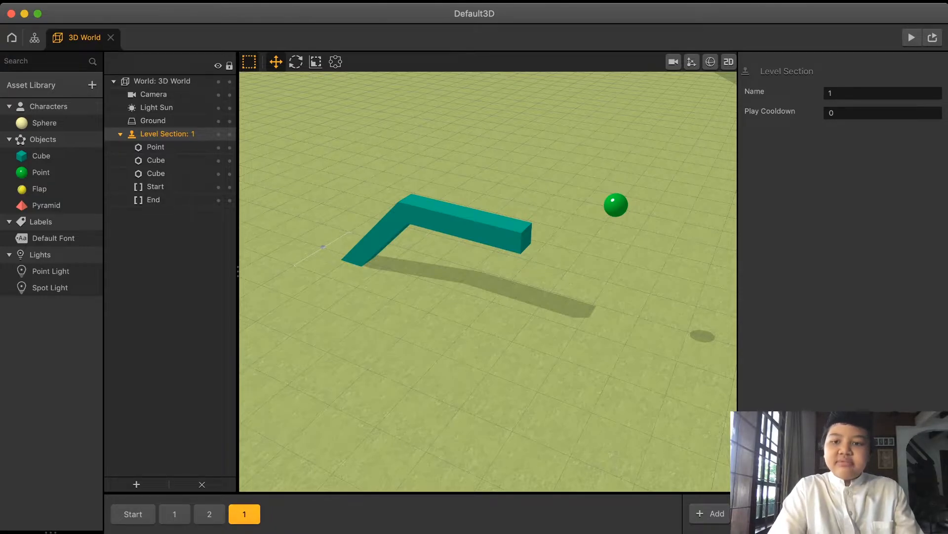
Step: Rename the copied level section to 3
{"action": "left_click", "coordinate": [882, 93]}
{"action": "key", "text": "BackSpace"}
{"action": "type", "text": "3"}
{"action": "key", "text": "Return"}
{"action": "left_click", "coordinate": [153, 121]}
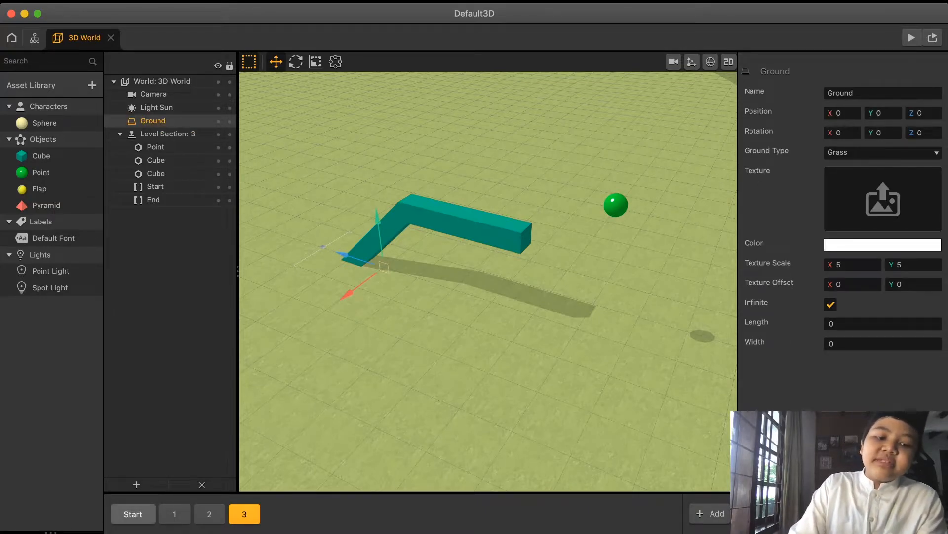
Step: Open the node map of the Start section's Sphere character and add a Move node to it
{"action": "left_click", "coordinate": [133, 514]}
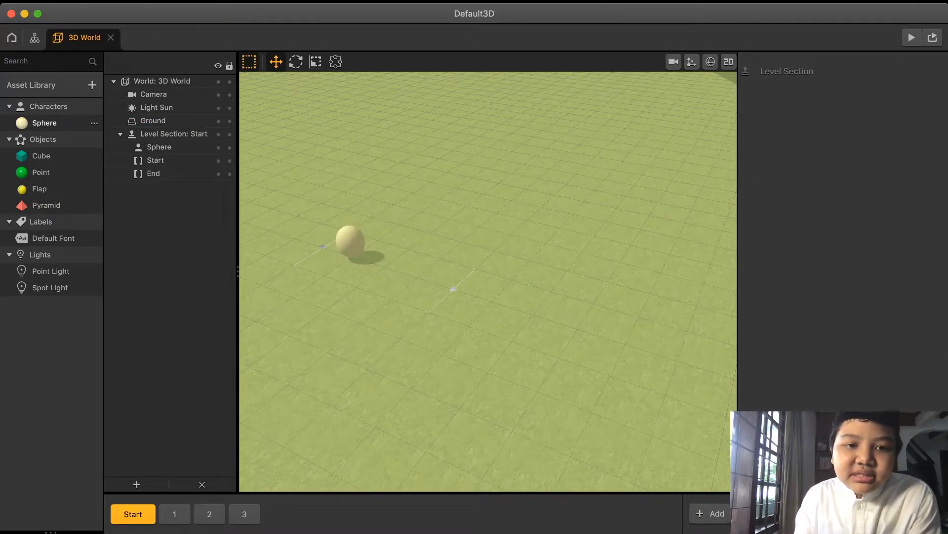
{"action": "double_click", "coordinate": [44, 122]}
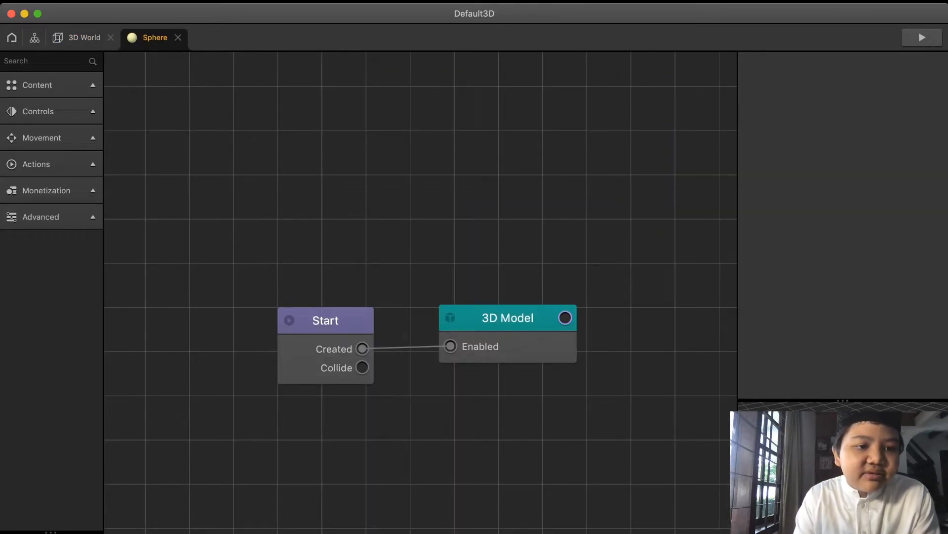
{"action": "left_click", "coordinate": [44, 138]}
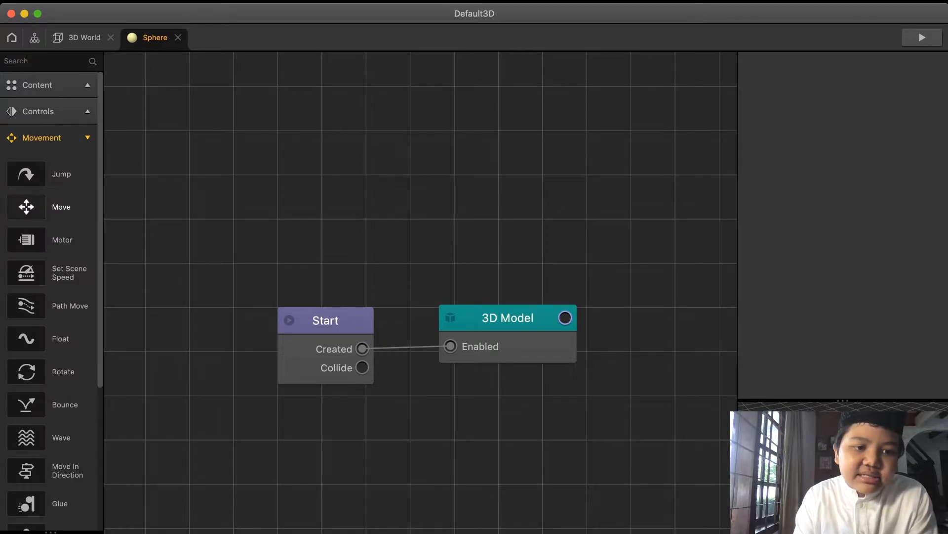
{"action": "left_click_drag", "start_coordinate": [27, 206], "coordinate": [504, 219]}
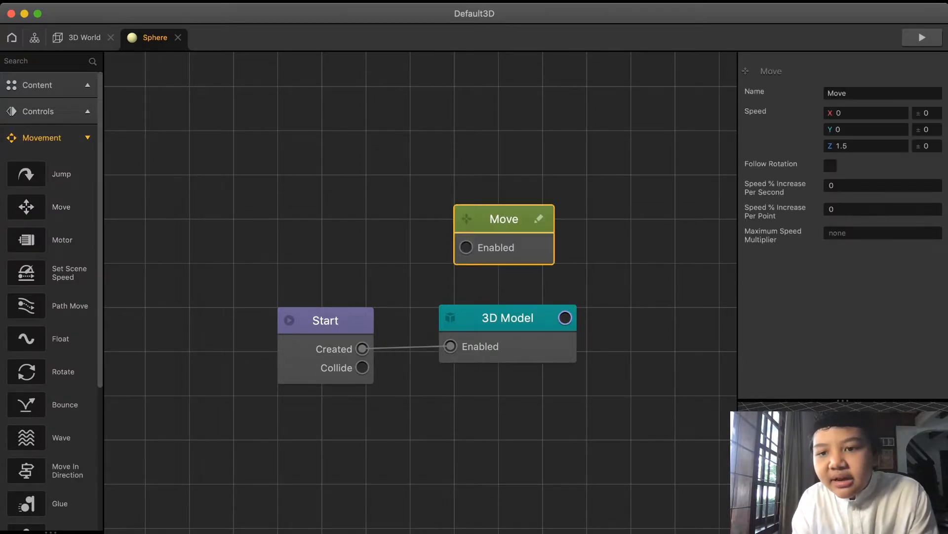
Step: Try Z speeds of -19 and 20 on the Sphere's Move node and clear the value
{"action": "left_click", "coordinate": [855, 146]}
{"action": "key", "text": "BackSpace"}
{"action": "key", "text": "BackSpace"}
{"action": "key", "text": "BackSpace"}
{"action": "type", "text": "-"}
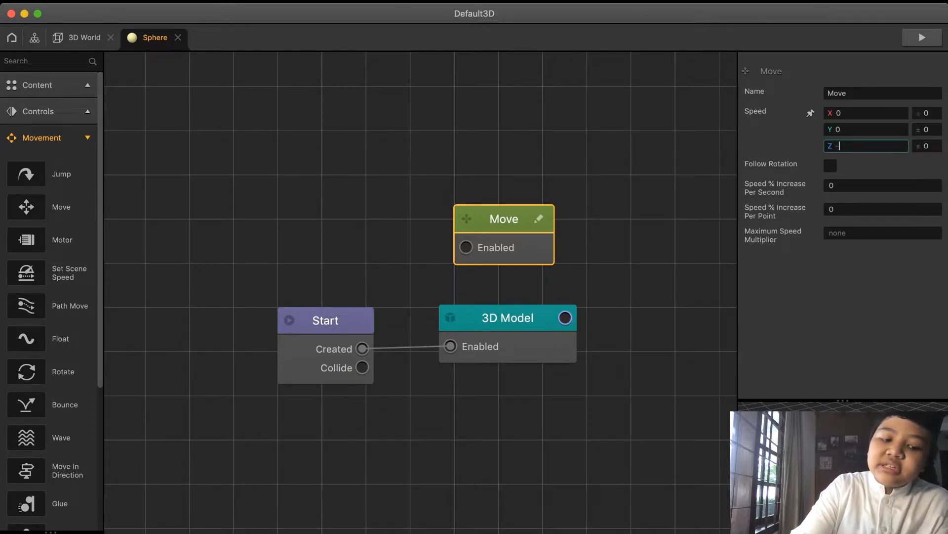
{"action": "type", "text": "19"}
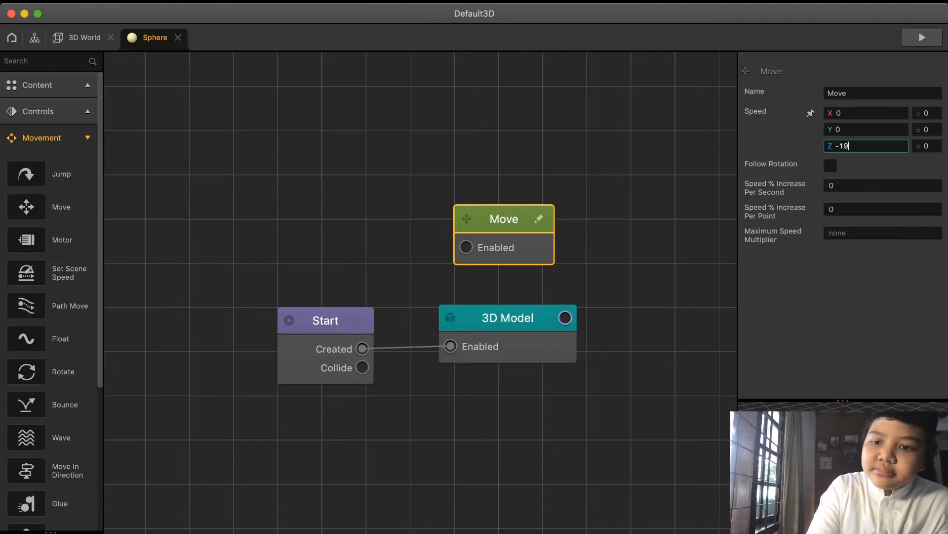
{"action": "key", "text": "BackSpace"}
{"action": "key", "text": "BackSpace"}
{"action": "key", "text": "BackSpace"}
{"action": "type", "text": "20"}
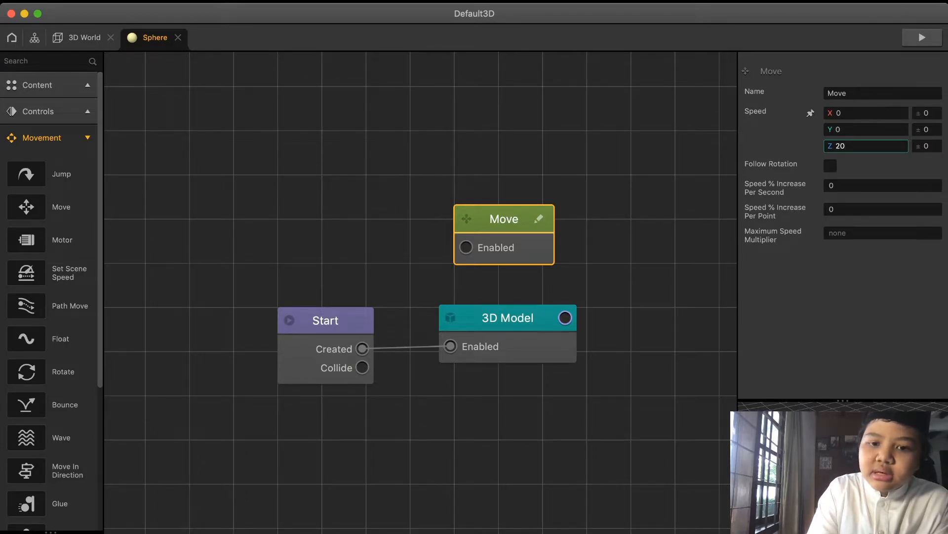
{"action": "key", "text": "BackSpace"}
{"action": "key", "text": "BackSpace"}
{"action": "key", "text": "Return"}
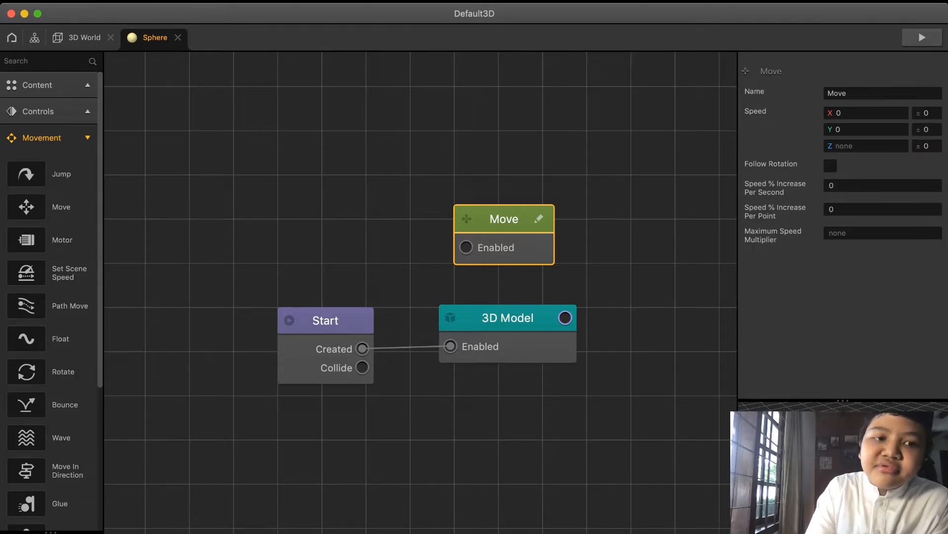
Step: Close the Sphere's node map, delete the Sphere character, and turn the Flap object into a character
{"action": "left_click", "coordinate": [178, 37]}
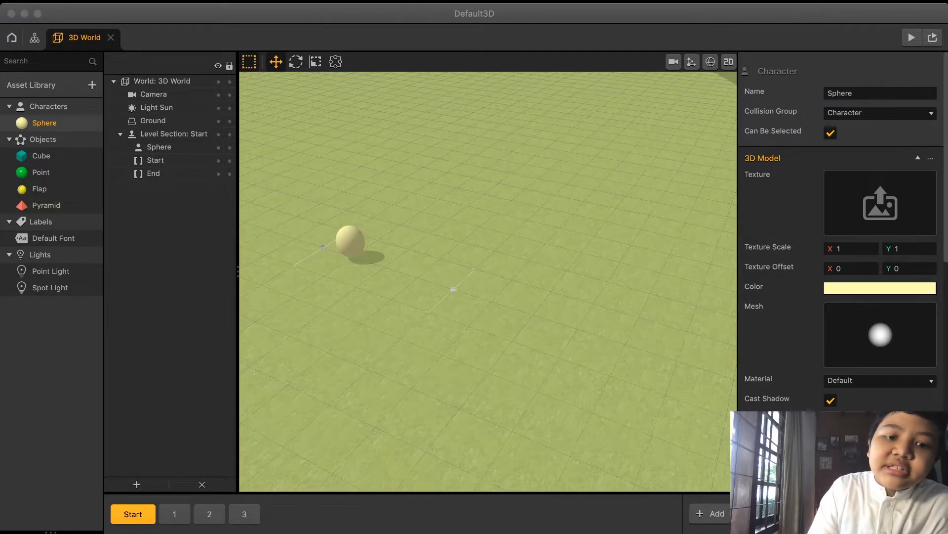
{"action": "key", "text": "Return"}
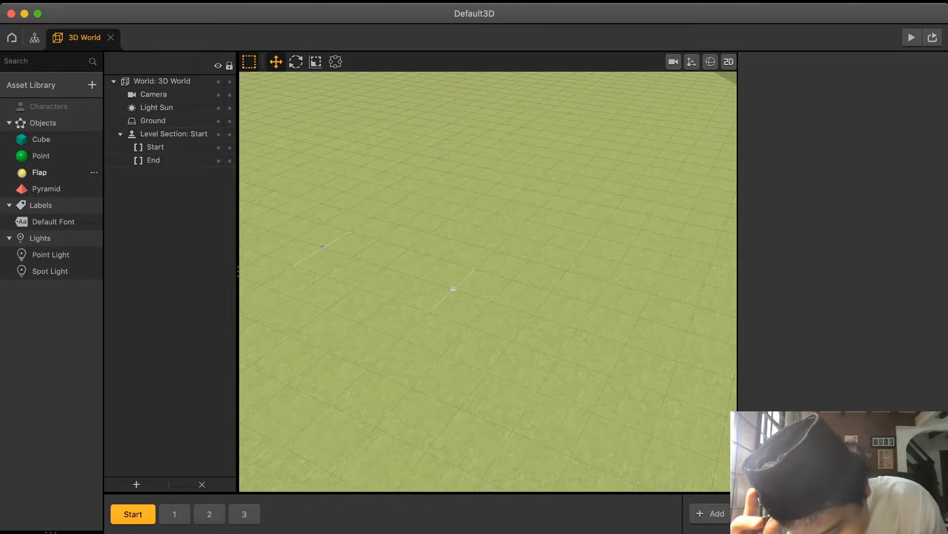
{"action": "left_click_drag", "start_coordinate": [40, 172], "coordinate": [45, 106]}
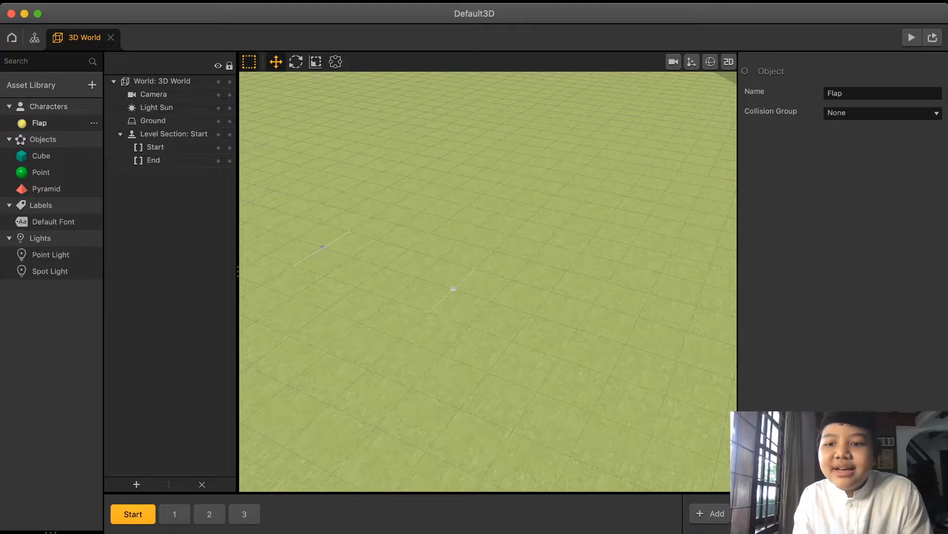
Step: Set the Flap character's collision group to Character
{"action": "left_click", "coordinate": [40, 123]}
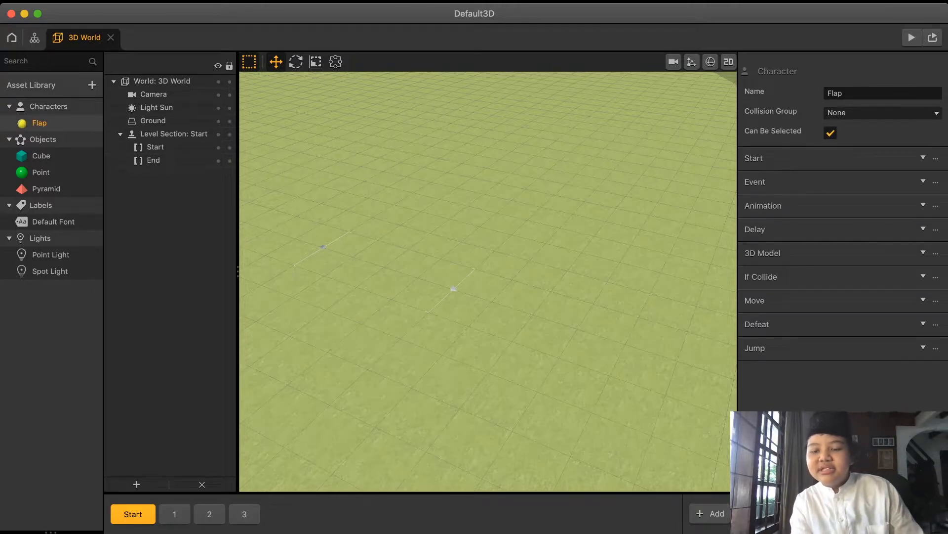
{"action": "left_click", "coordinate": [884, 113]}
{"action": "left_click", "coordinate": [884, 123]}
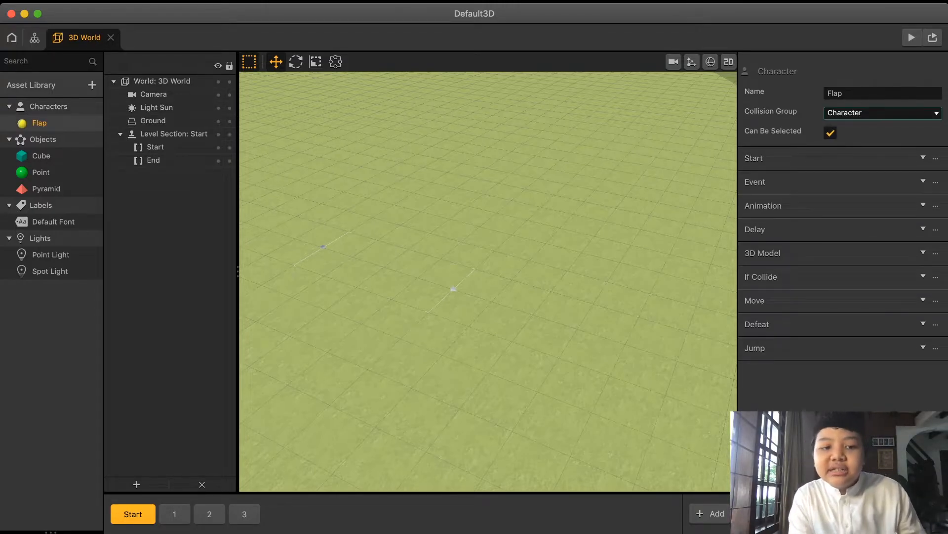
Step: Place the Flap character between the Start and End borders of the Start section, at about Y 0.444 and Z 1.949
{"action": "right_click_drag", "start_coordinate": [454, 281], "coordinate": [544, 296]}
{"action": "scroll", "coordinate": [488, 281], "scroll_direction": "up", "scroll_amount": 5}
{"action": "scroll", "coordinate": [488, 281], "scroll_direction": "down", "scroll_amount": 5}
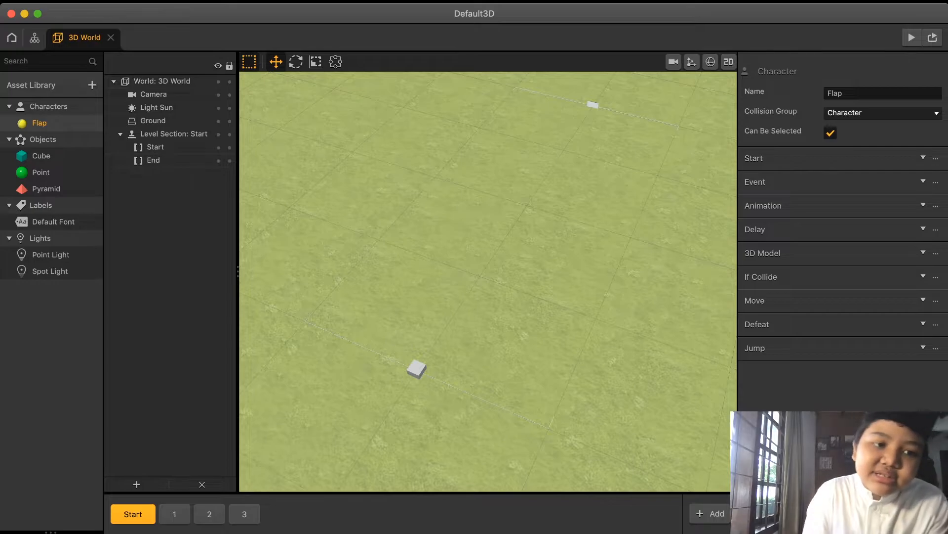
{"action": "left_click_drag", "start_coordinate": [39, 122], "coordinate": [479, 270]}
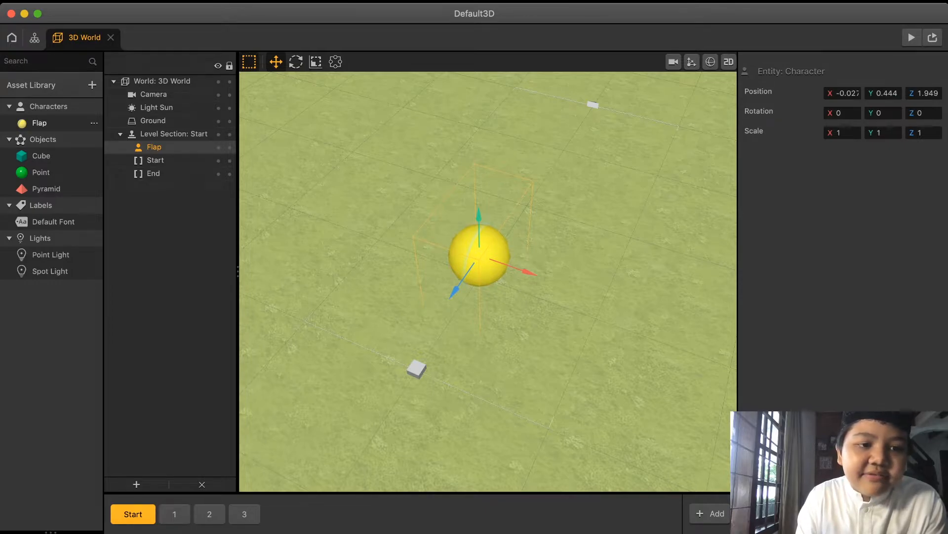
Step: Open the Flap character's node map and set the Jump node's jump limit to 1
{"action": "double_click", "coordinate": [39, 123]}
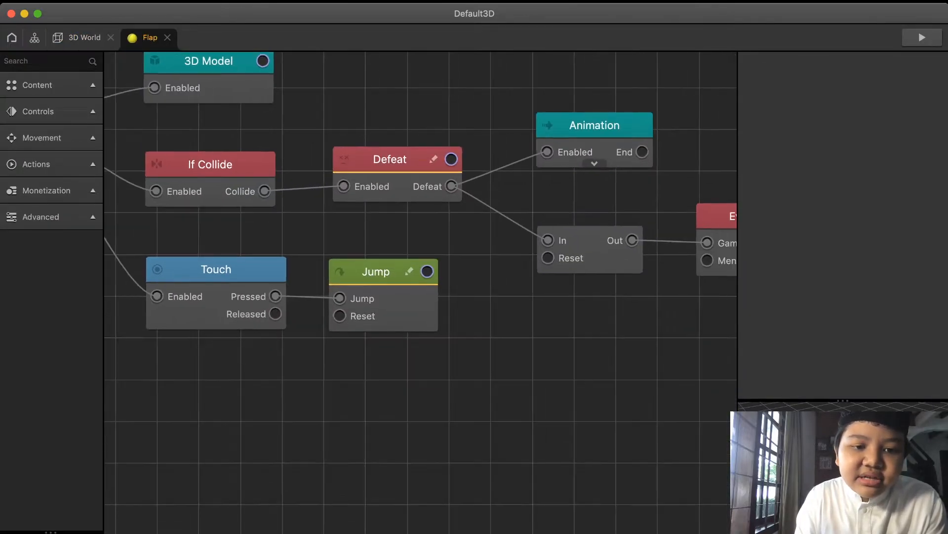
{"action": "left_click", "coordinate": [270, 205]}
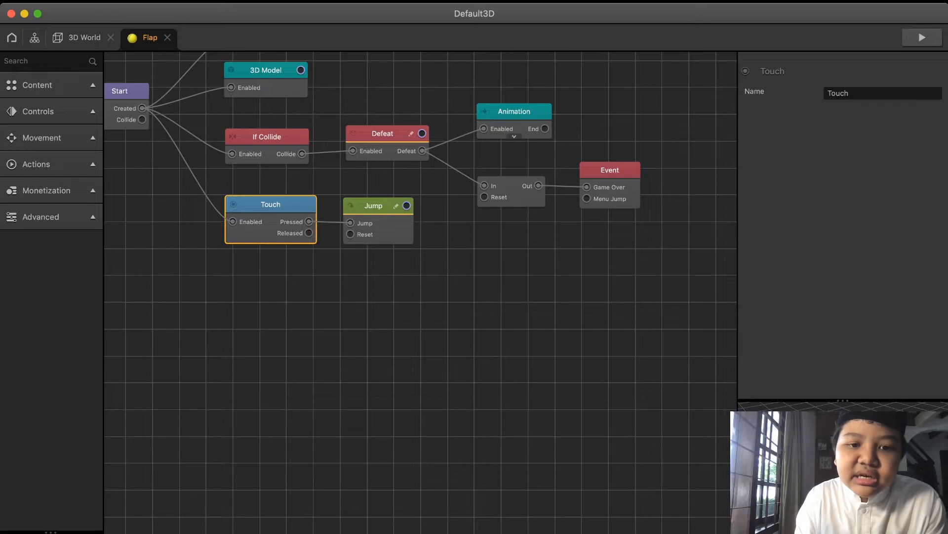
{"action": "left_click", "coordinate": [374, 206]}
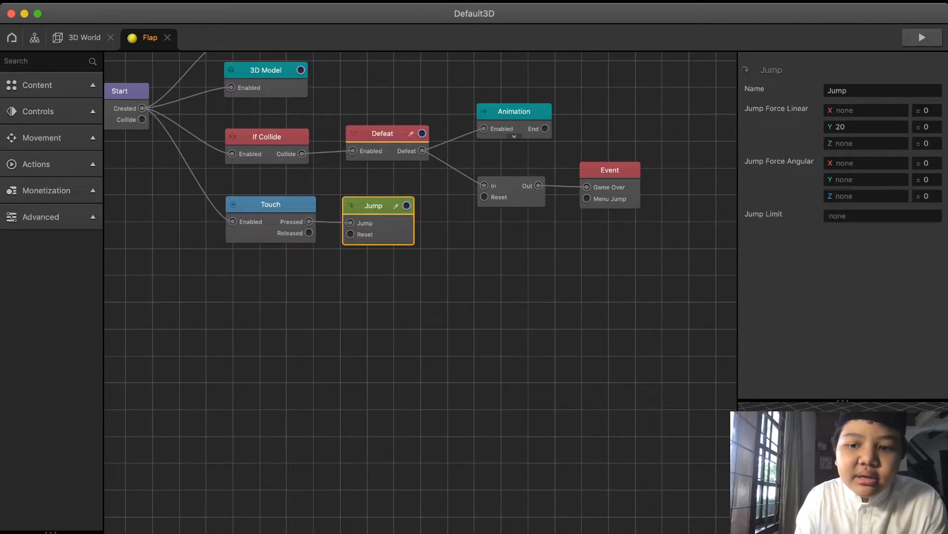
{"action": "left_click", "coordinate": [883, 216]}
{"action": "type", "text": "1"}
{"action": "left_click", "coordinate": [642, 277]}
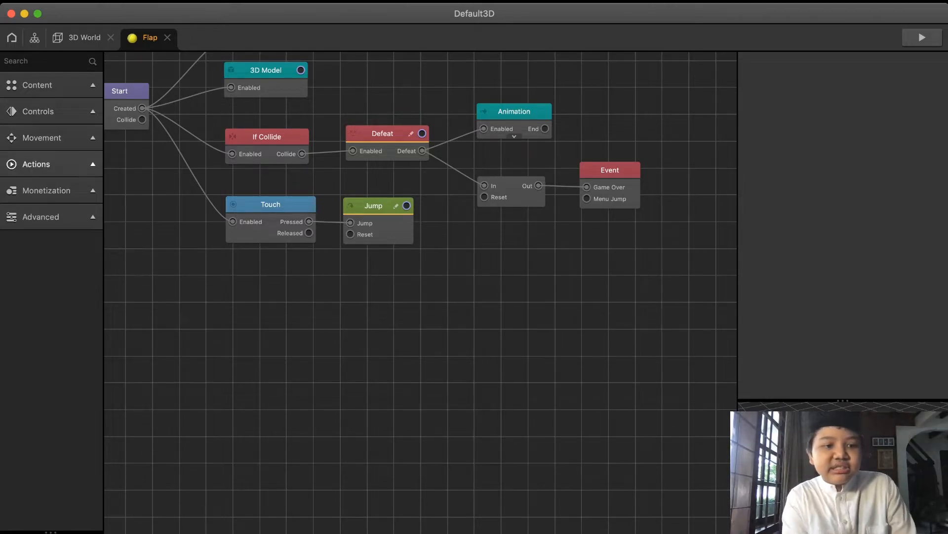
Step: Add a new If Collide node to Flap's node map with Cube as its affected asset
{"action": "left_click", "coordinate": [36, 164]}
{"action": "left_click_drag", "start_coordinate": [26, 200], "coordinate": [306, 296]}
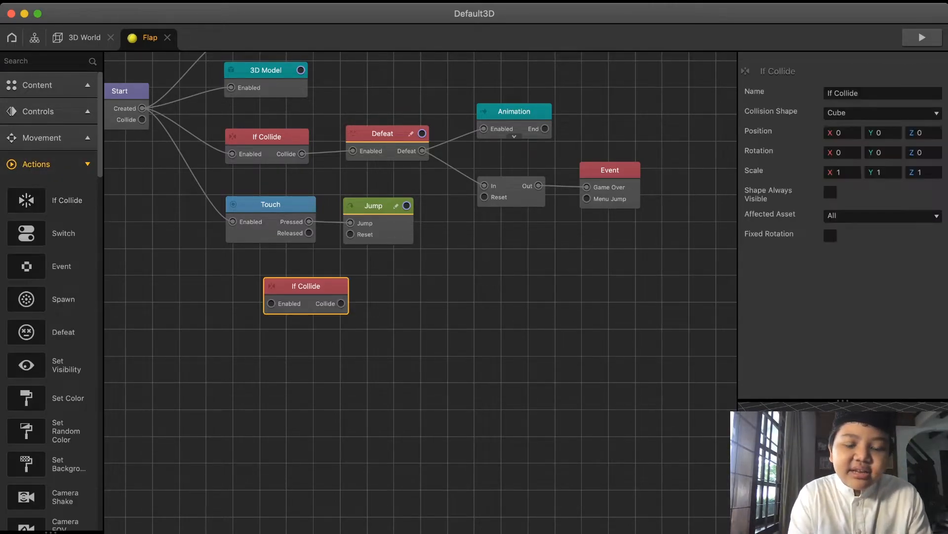
{"action": "left_click", "coordinate": [375, 206]}
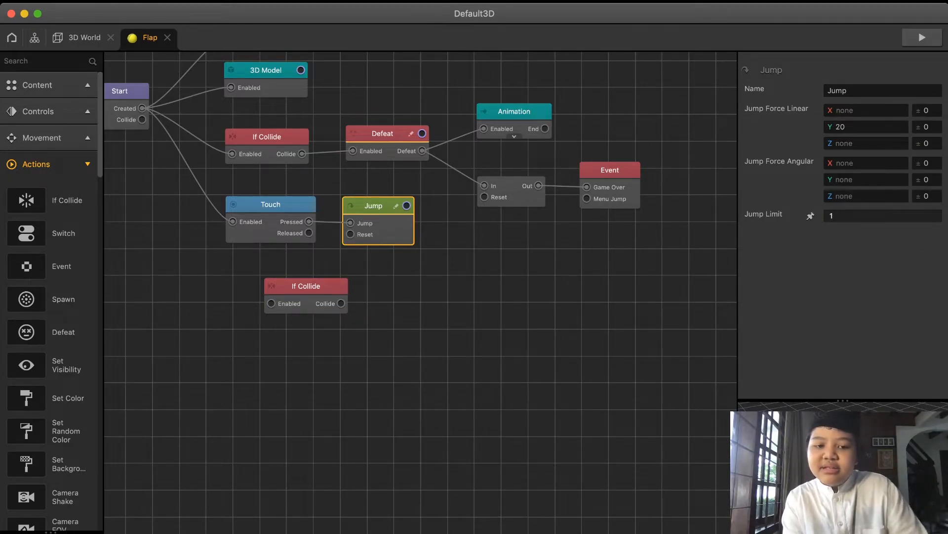
{"action": "left_click", "coordinate": [306, 286]}
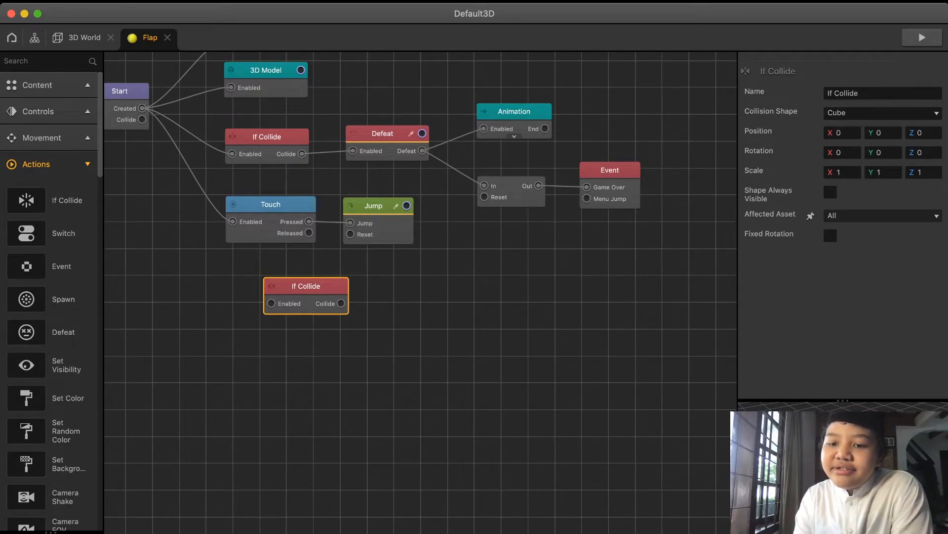
{"action": "left_click", "coordinate": [882, 216]}
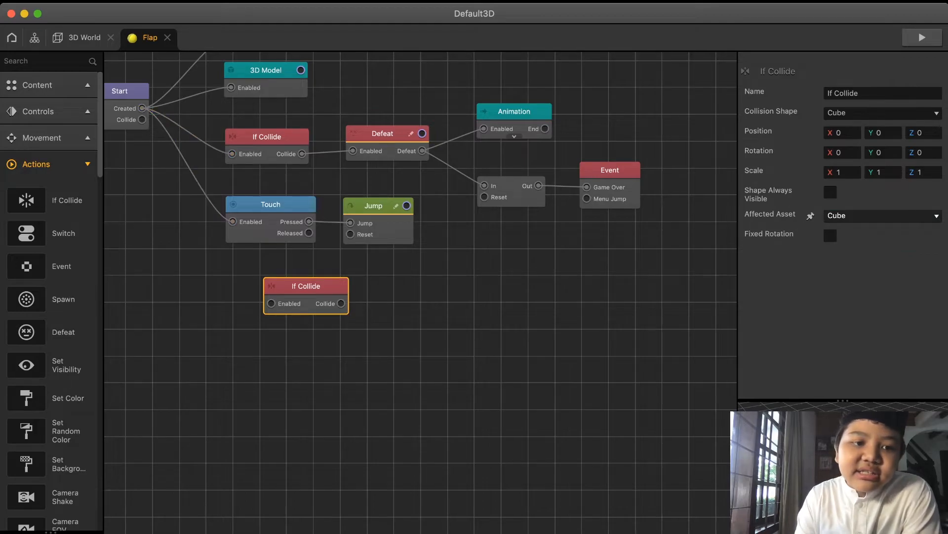
Step: Wire the new If Collide node from Start's Created output to Jump's Reset input and preview the game
{"action": "left_click_drag", "start_coordinate": [142, 108], "coordinate": [350, 235]}
{"action": "left_click", "coordinate": [376, 217]}
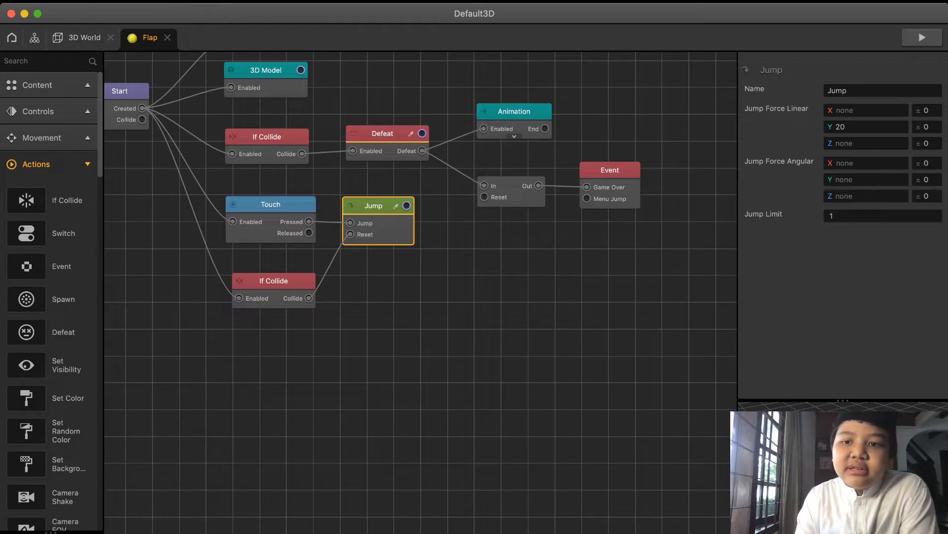
{"action": "left_click", "coordinate": [923, 38]}
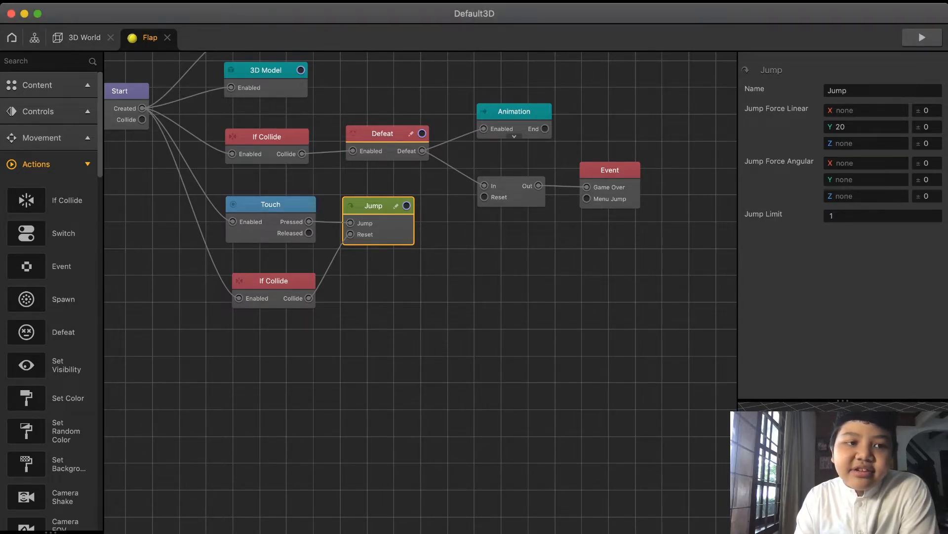
Step: Return to the 3D World and set the camera's Position Follow to Flap
{"action": "left_click", "coordinate": [84, 38]}
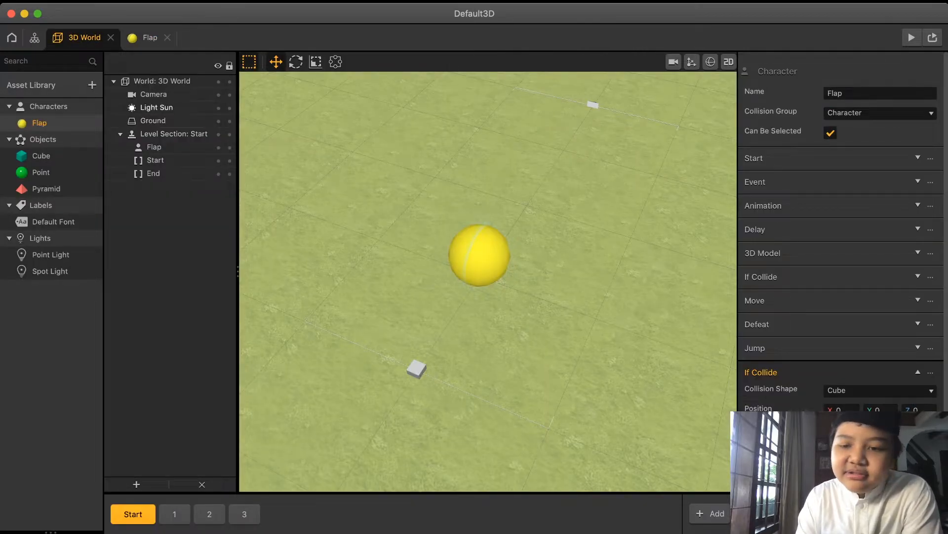
{"action": "left_click", "coordinate": [154, 94]}
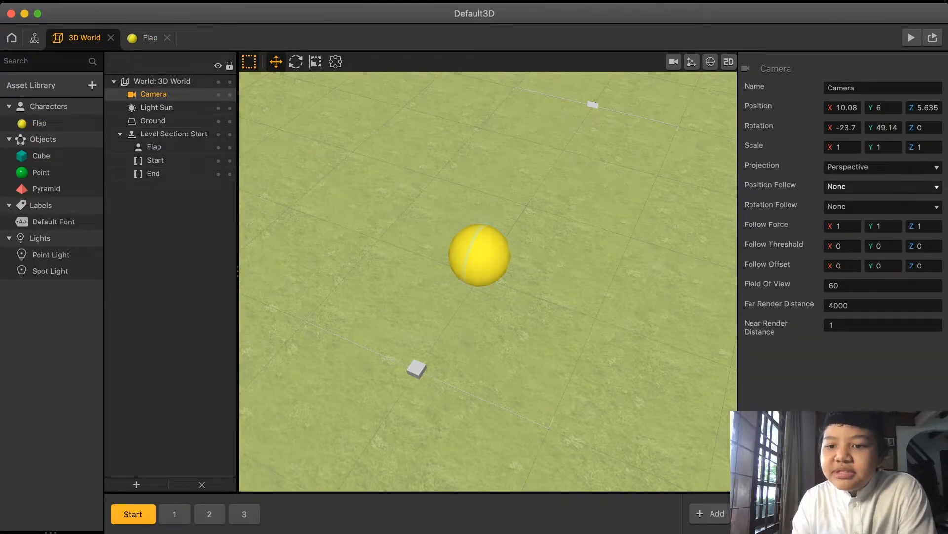
{"action": "left_click", "coordinate": [841, 245]}
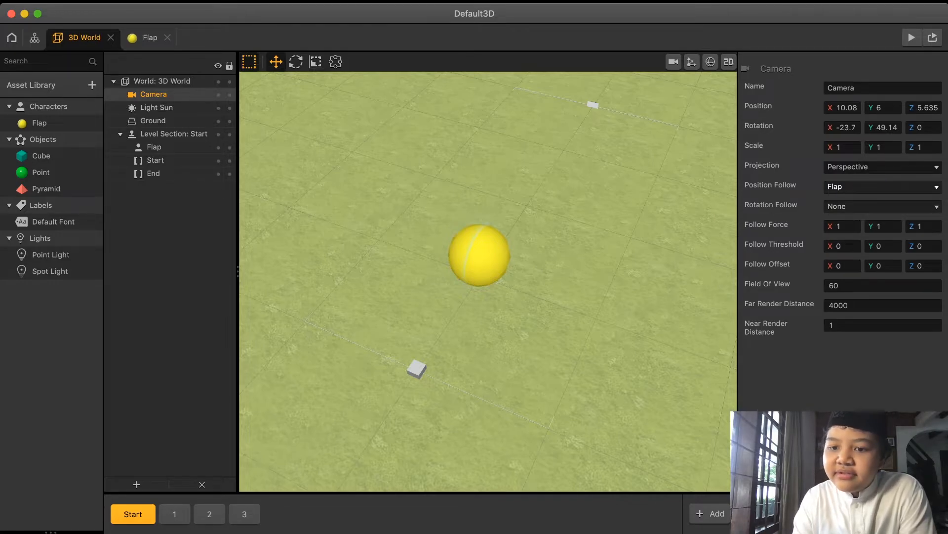
Step: Preview the game with the camera's Rotation Follow set to Flap, restore it to None, and preview again
{"action": "left_click", "coordinate": [883, 206]}
{"action": "left_click", "coordinate": [912, 37]}
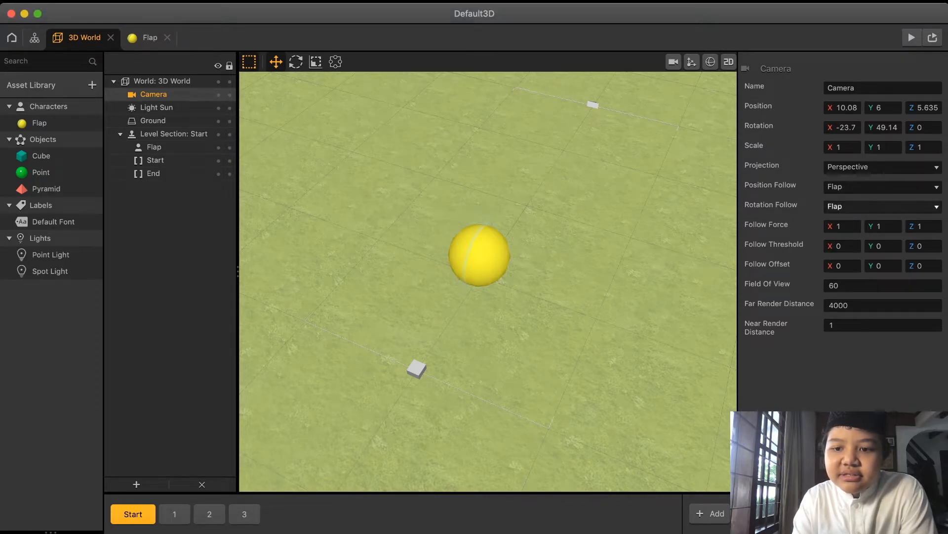
{"action": "left_click", "coordinate": [883, 206]}
{"action": "left_click", "coordinate": [883, 194]}
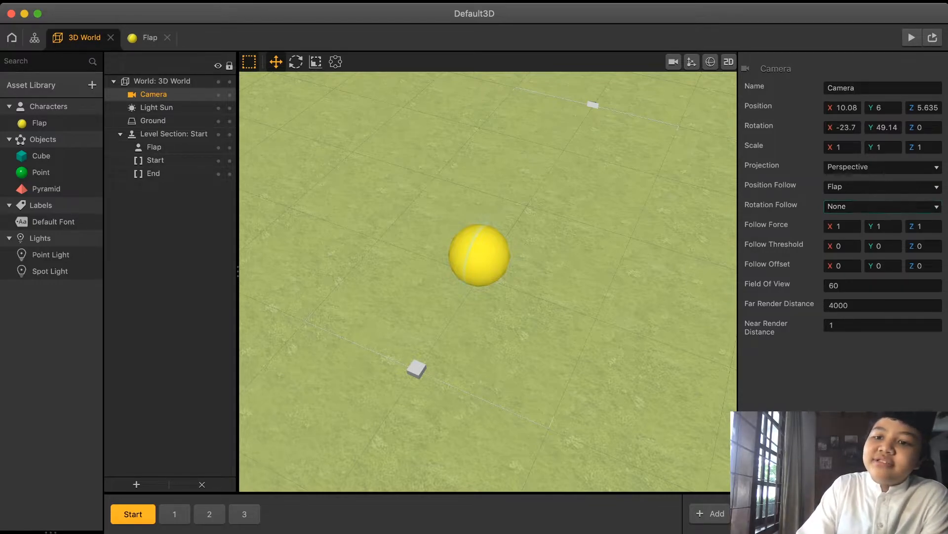
{"action": "left_click", "coordinate": [912, 37]}
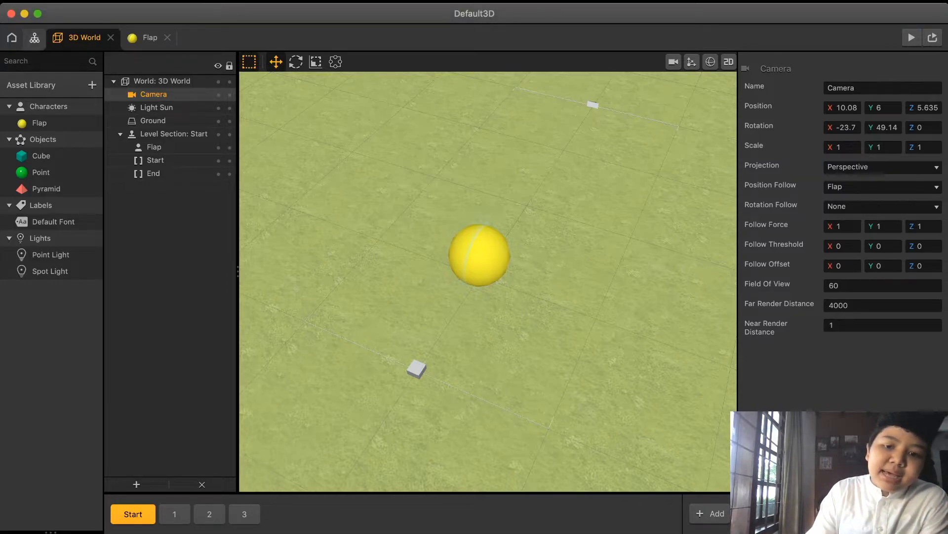
Step: Try a Gravity Y of -20 for the 3D World node and preview the game
{"action": "left_click", "coordinate": [35, 37]}
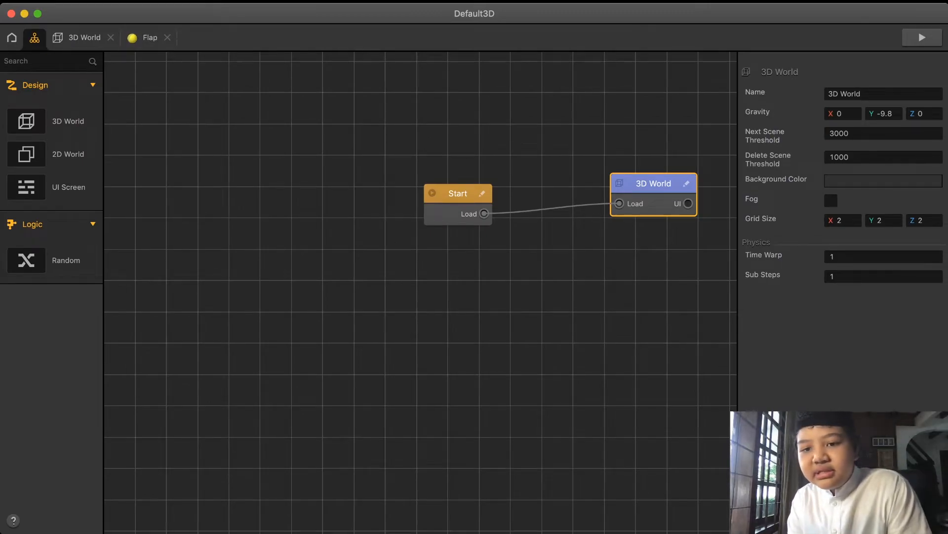
{"action": "left_click", "coordinate": [885, 113]}
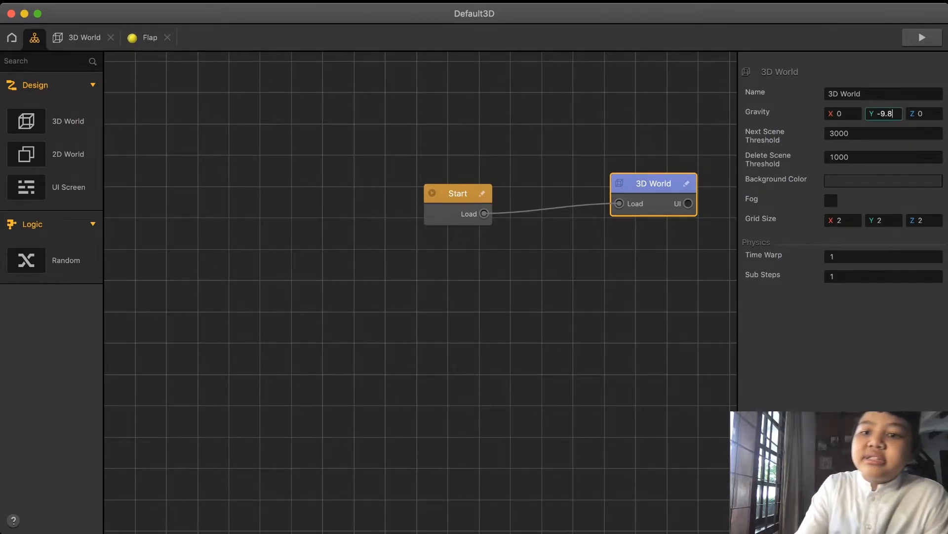
{"action": "key", "text": "BackSpace"}
{"action": "key", "text": "BackSpace"}
{"action": "key", "text": "BackSpace"}
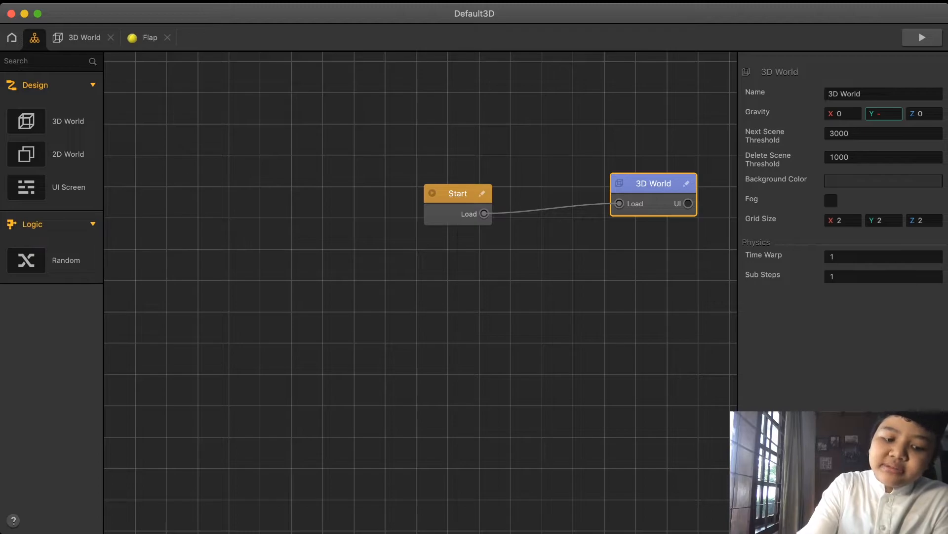
{"action": "type", "text": "20"}
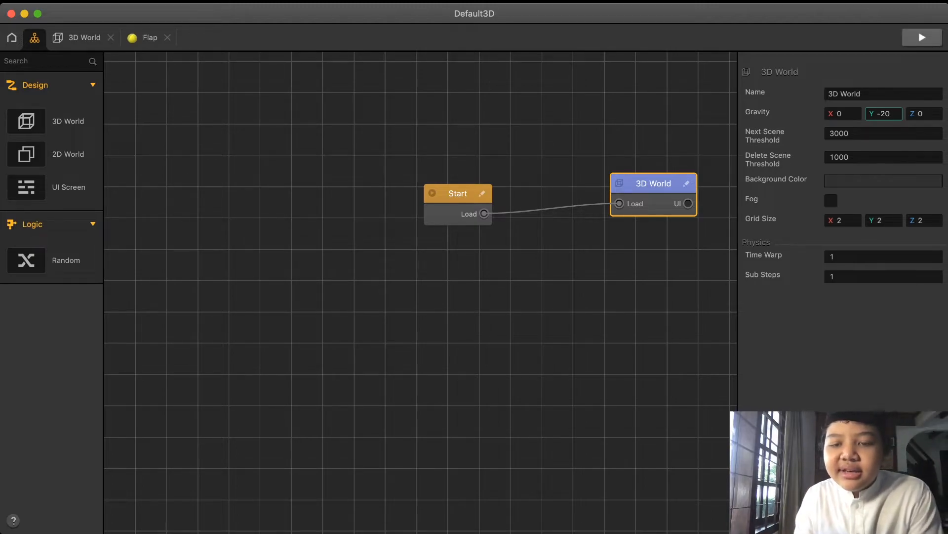
{"action": "left_click", "coordinate": [922, 38]}
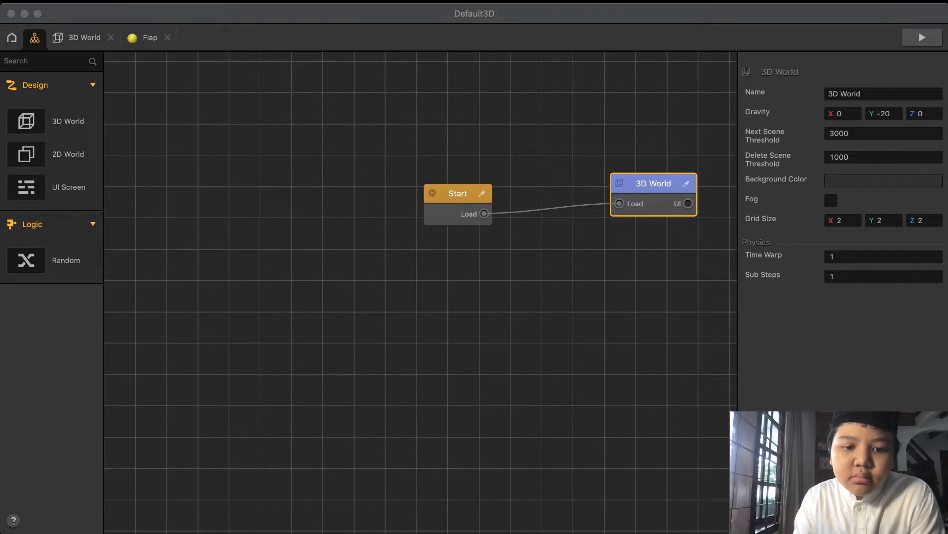
{"action": "key", "text": "super+Tab"}
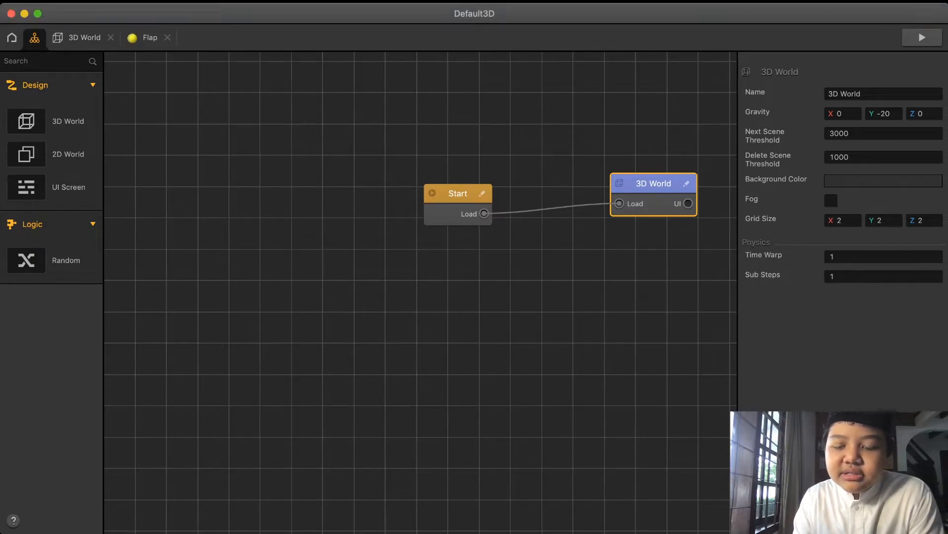
Step: Set the 3D World node's Gravity Y to -50 and preview the game
{"action": "left_click", "coordinate": [884, 114]}
{"action": "key", "text": "BackSpace"}
{"action": "key", "text": "BackSpace"}
{"action": "type", "text": "50"}
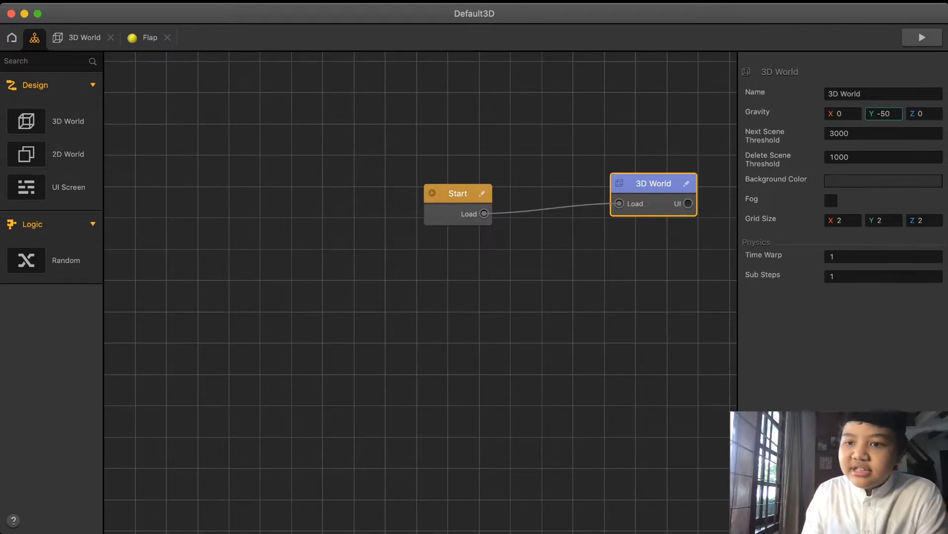
{"action": "key", "text": "super+Tab"}
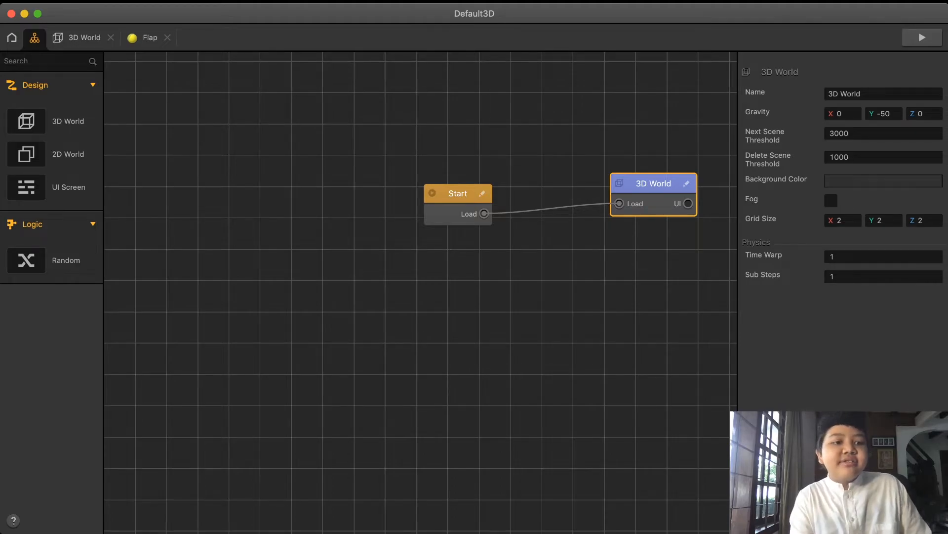
Step: Return to the 3D World and set the Pyramid object's Physics to Static
{"action": "left_click", "coordinate": [79, 37]}
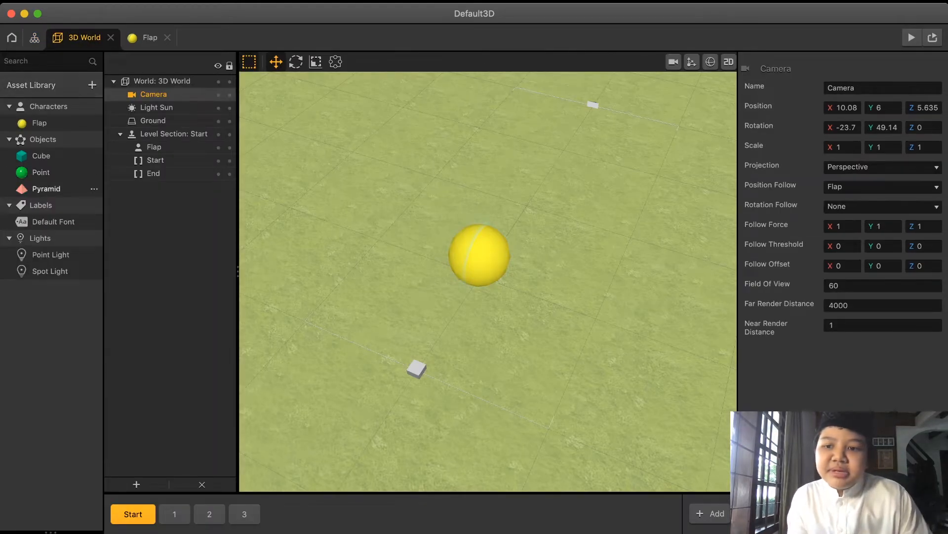
{"action": "left_click", "coordinate": [46, 188]}
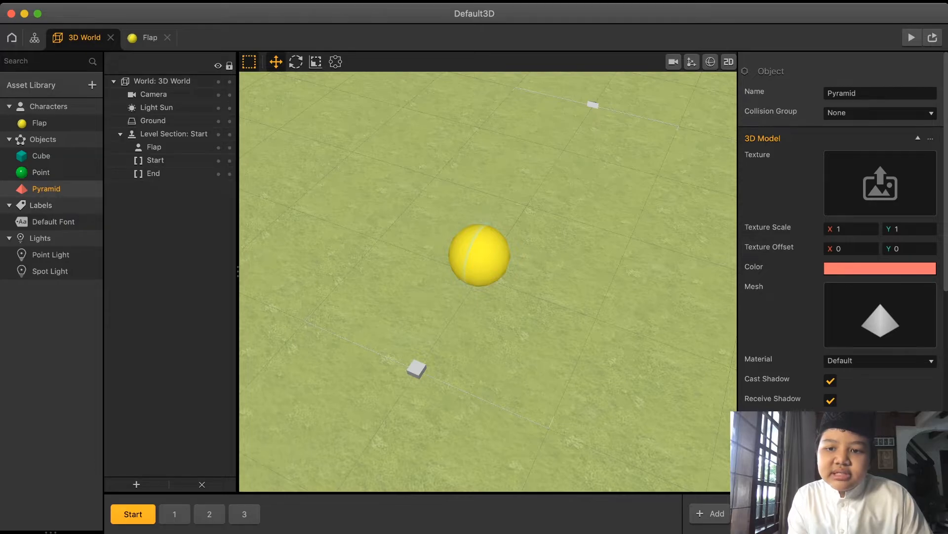
{"action": "scroll", "coordinate": [842, 233], "scroll_direction": "down", "scroll_amount": 10}
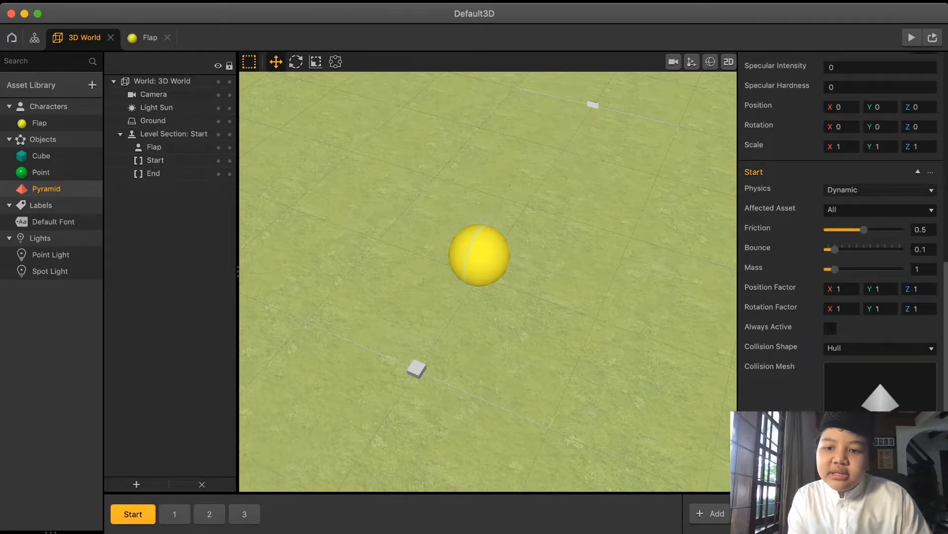
{"action": "left_click", "coordinate": [862, 200]}
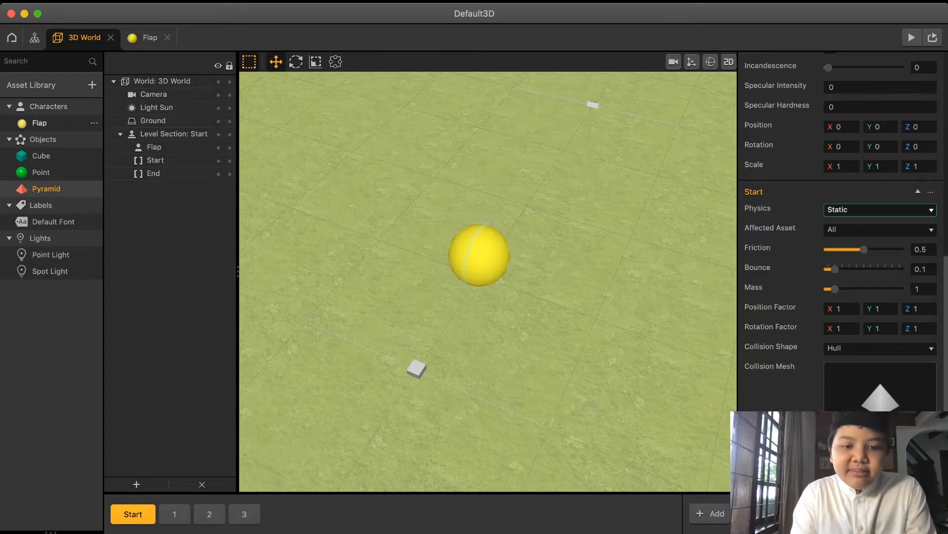
Step: Open Flap's node map and check the settings of the If Collide node wired to Defeat
{"action": "double_click", "coordinate": [40, 123]}
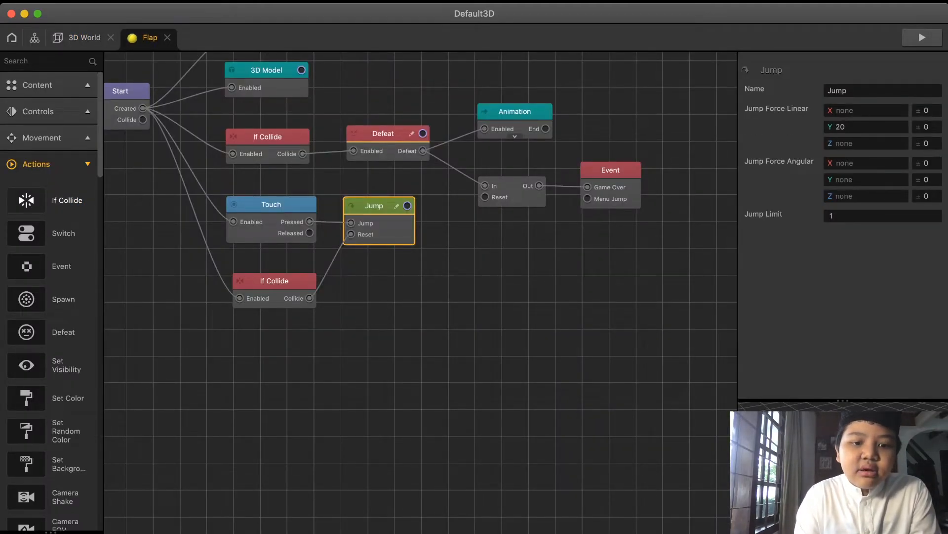
{"action": "left_click_drag", "start_coordinate": [27, 200], "coordinate": [28, 312]}
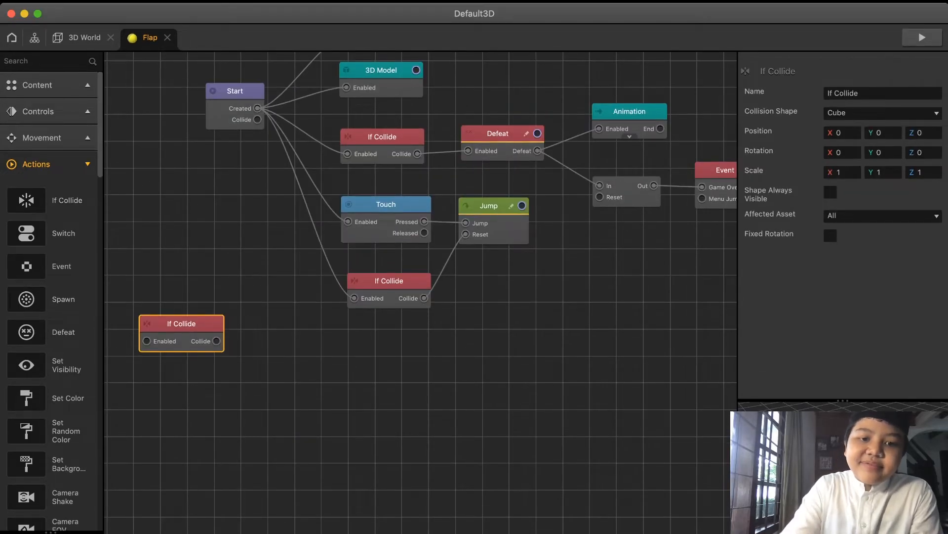
{"action": "key", "text": "BackSpace"}
{"action": "left_click", "coordinate": [382, 137]}
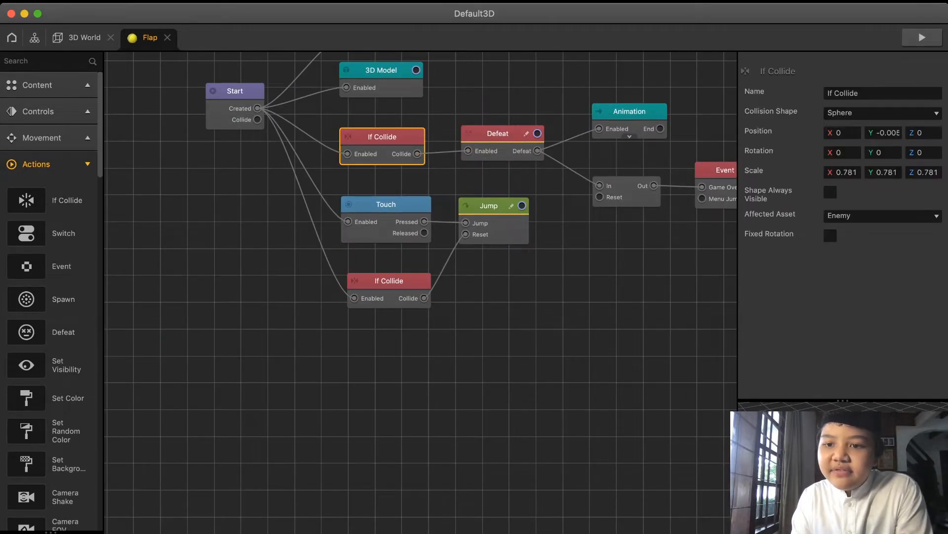
{"action": "left_click", "coordinate": [498, 134]}
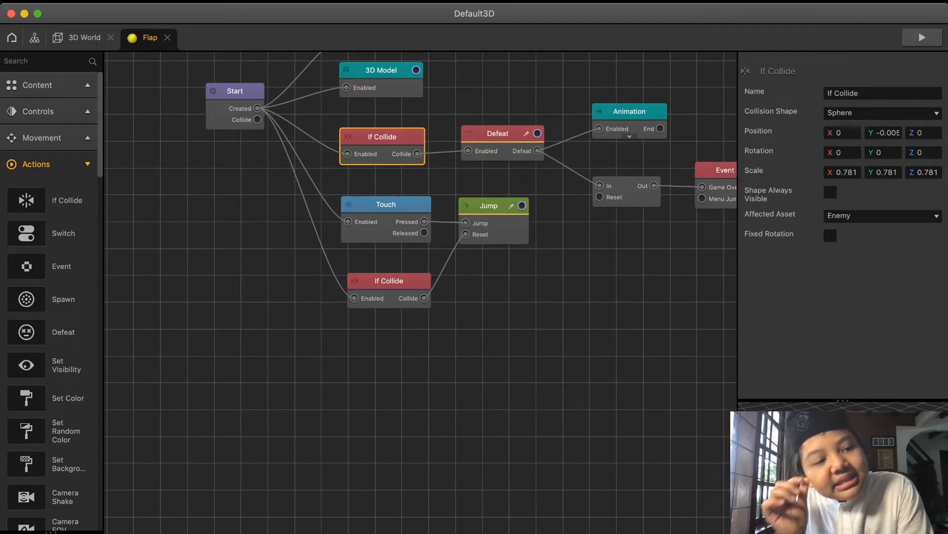
Step: Return to the 3D World and set the Pyramid object's Collision Group to Enemy
{"action": "left_click", "coordinate": [84, 37]}
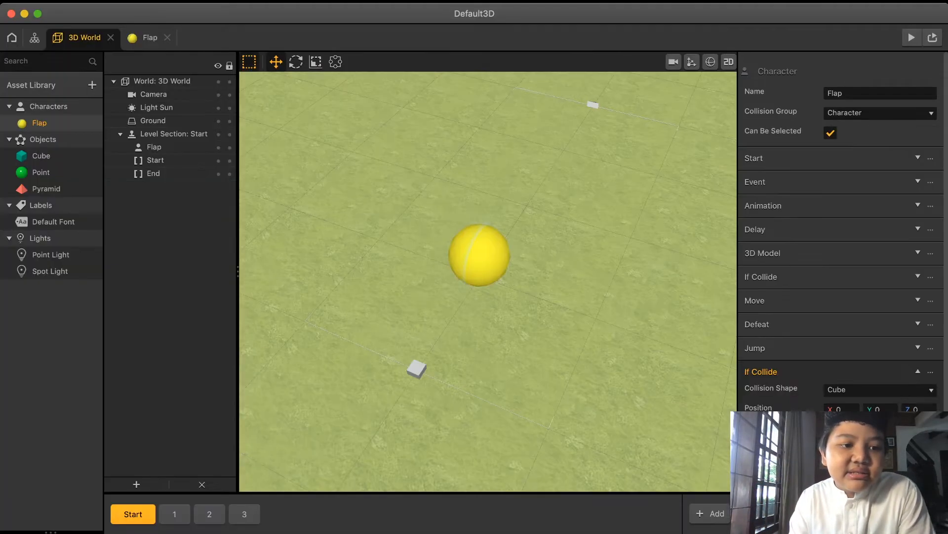
{"action": "left_click", "coordinate": [46, 188]}
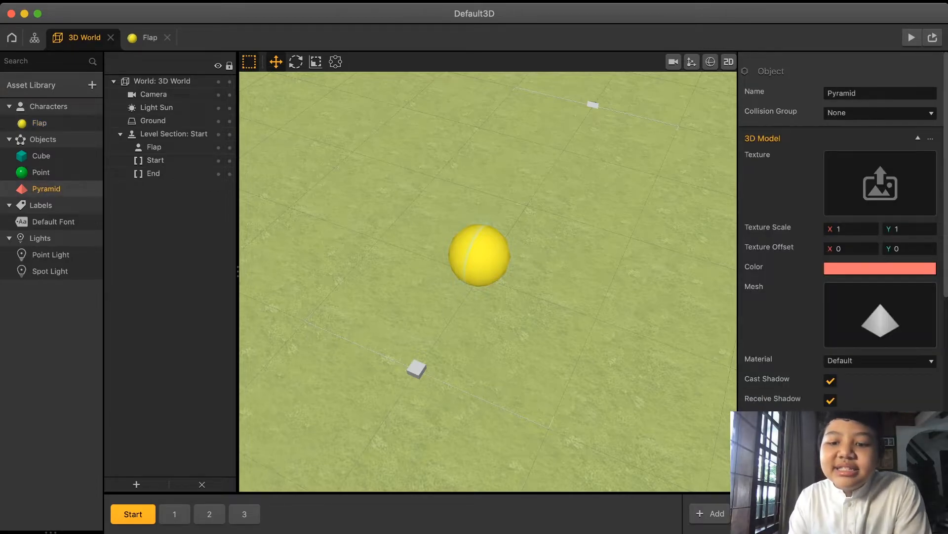
{"action": "scroll", "coordinate": [840, 232], "scroll_direction": "down", "scroll_amount": 5}
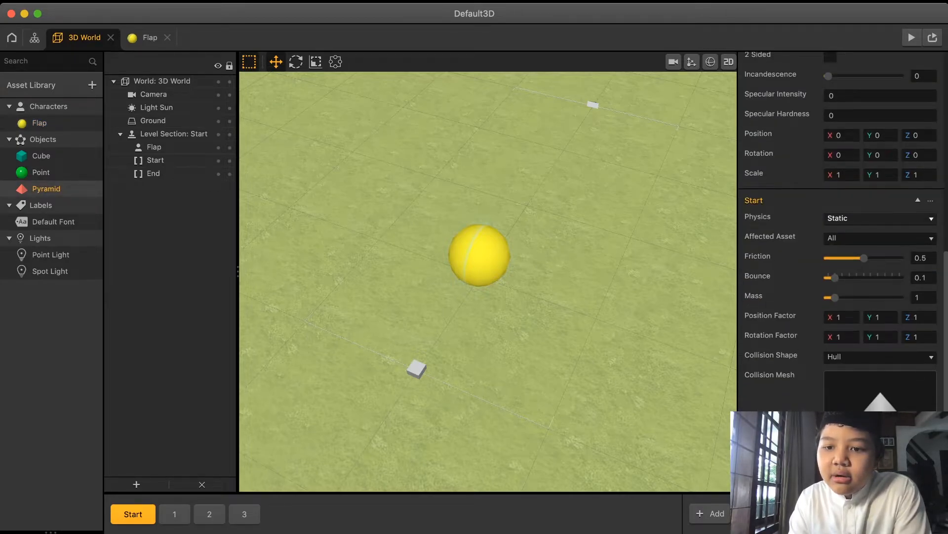
{"action": "scroll", "coordinate": [840, 237], "scroll_direction": "up", "scroll_amount": 8}
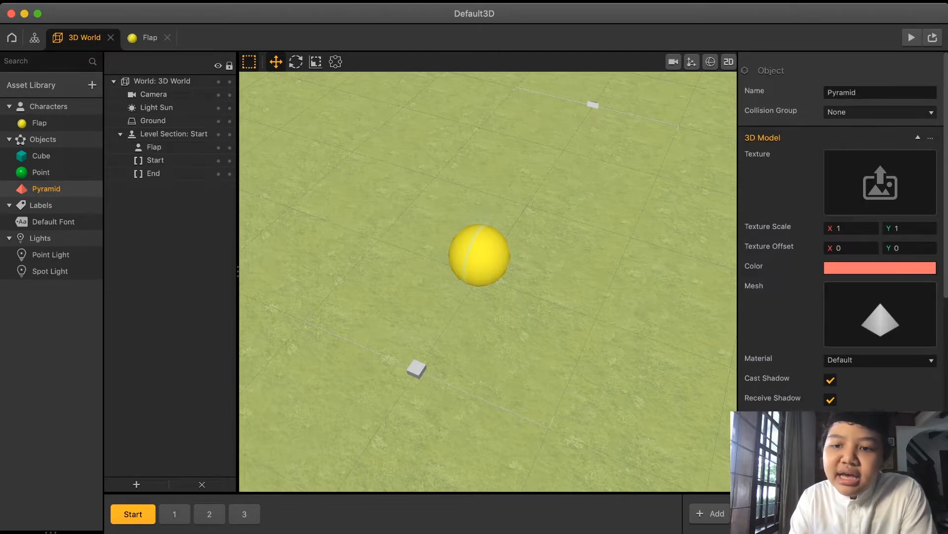
{"action": "left_click", "coordinate": [880, 113]}
{"action": "left_click", "coordinate": [859, 157]}
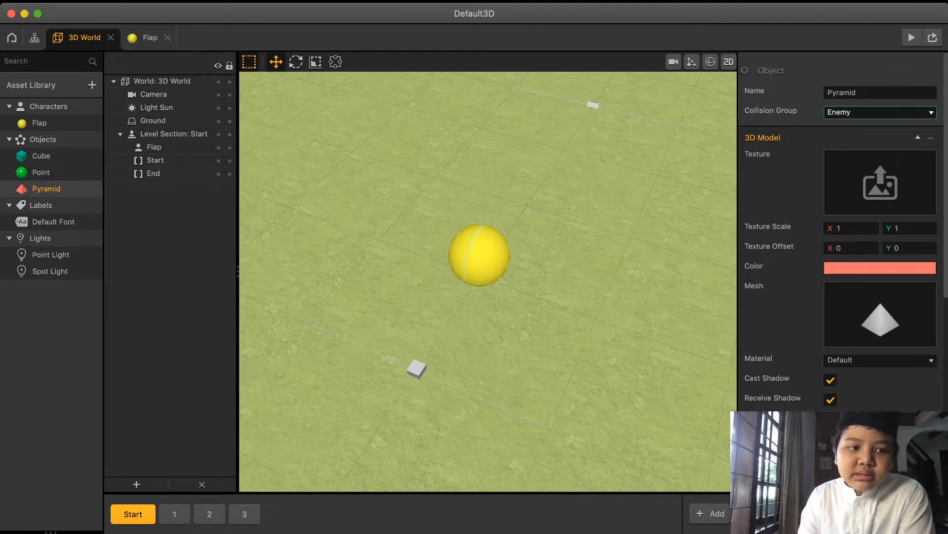
Step: Set the Point object's Collision Group to Coin
{"action": "left_click", "coordinate": [30, 172]}
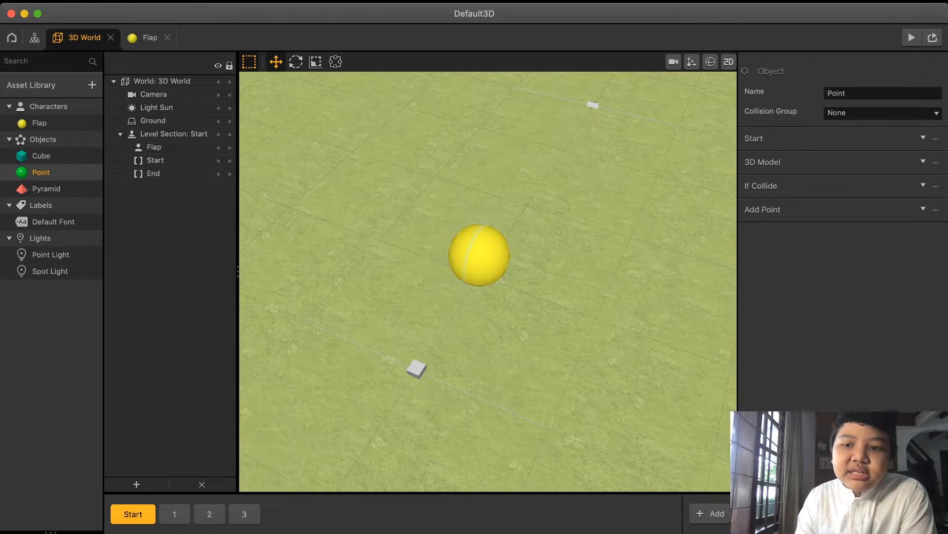
{"action": "right_click_drag", "start_coordinate": [479, 255], "coordinate": [467, 366]}
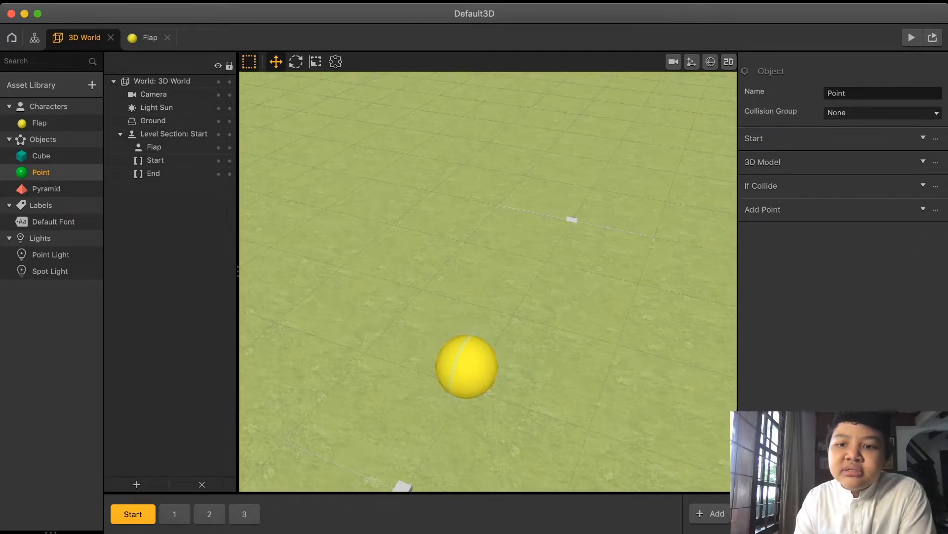
{"action": "left_click", "coordinate": [851, 186]}
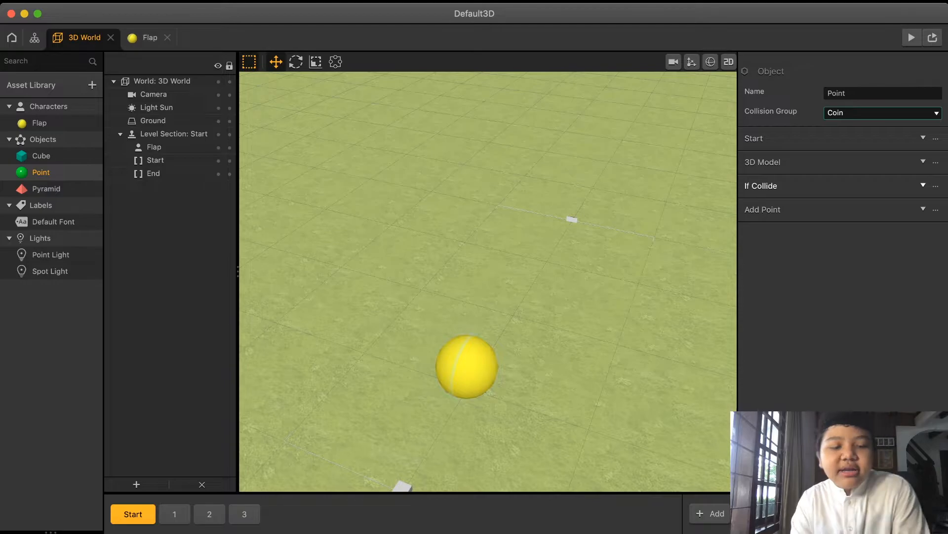
{"action": "right_click_drag", "start_coordinate": [499, 207], "coordinate": [477, 405]}
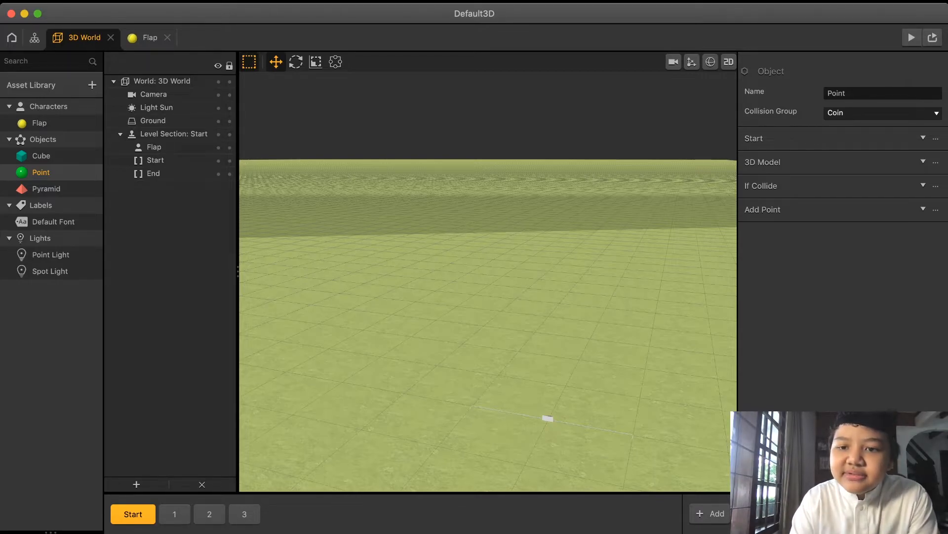
{"action": "right_click_drag", "start_coordinate": [477, 396], "coordinate": [492, 232]}
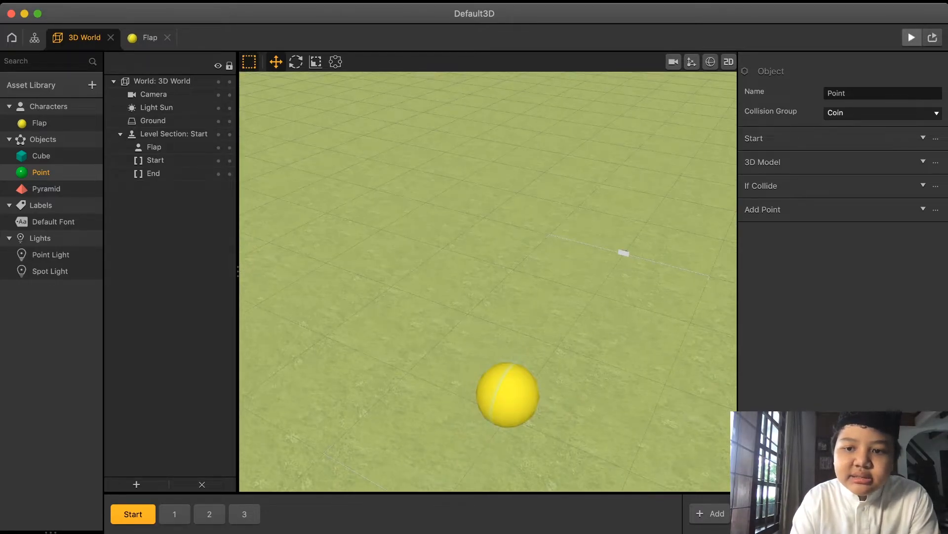
{"action": "left_click", "coordinate": [144, 37]}
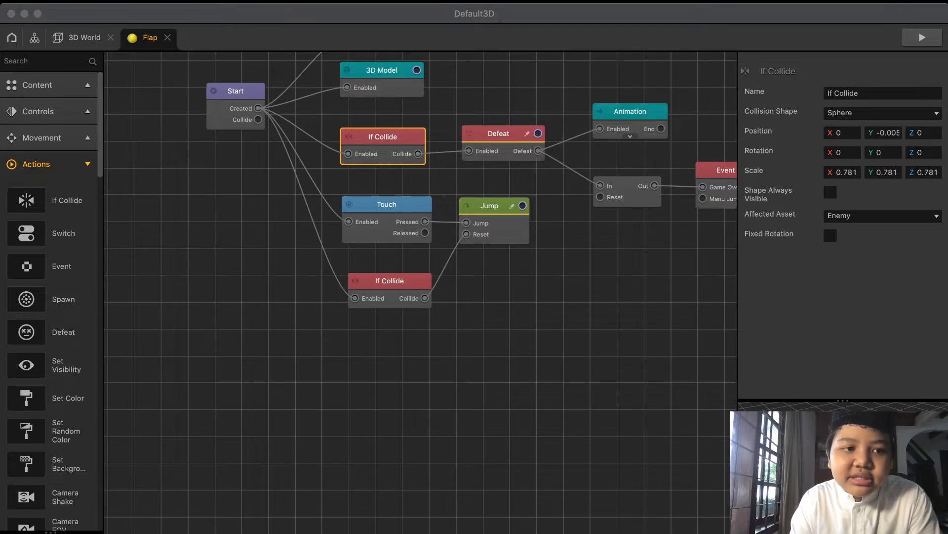
{"action": "left_click", "coordinate": [84, 37]}
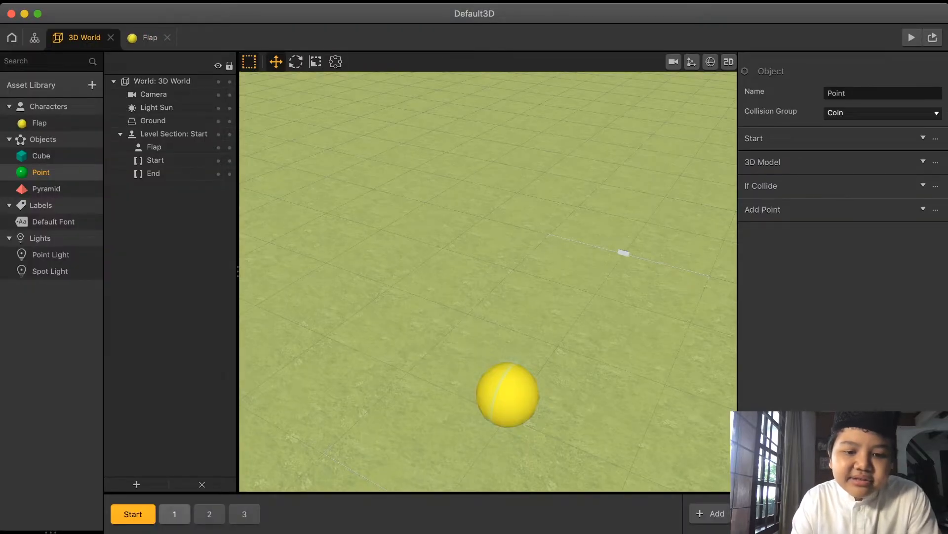
Step: Open level section 1 and raise its green Point vertically, higher above the cubes
{"action": "left_click", "coordinate": [174, 514]}
{"action": "right_click_drag", "start_coordinate": [488, 282], "coordinate": [366, 410]}
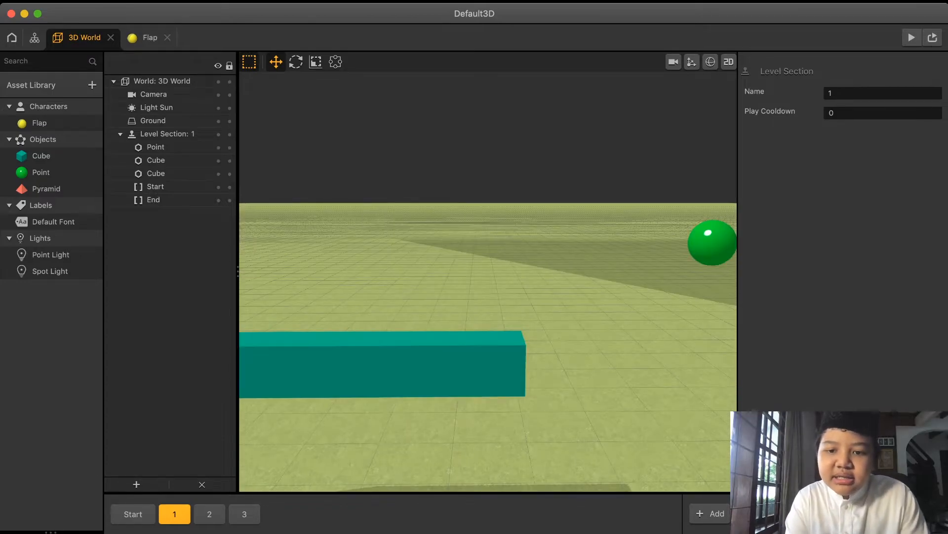
{"action": "left_click", "coordinate": [712, 242]}
{"action": "left_click_drag", "start_coordinate": [715, 197], "coordinate": [715, 114]}
Step: Open level section 2 and raise its Point above the pyramids to a Y position of about 6.5
{"action": "left_click", "coordinate": [210, 513]}
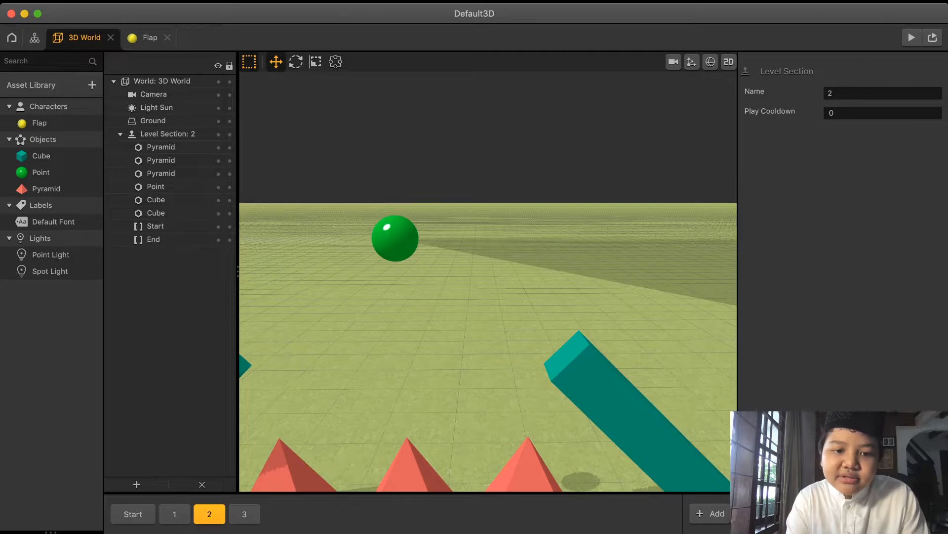
{"action": "left_click", "coordinate": [395, 237]}
{"action": "left_click_drag", "start_coordinate": [393, 182], "coordinate": [394, 149]}
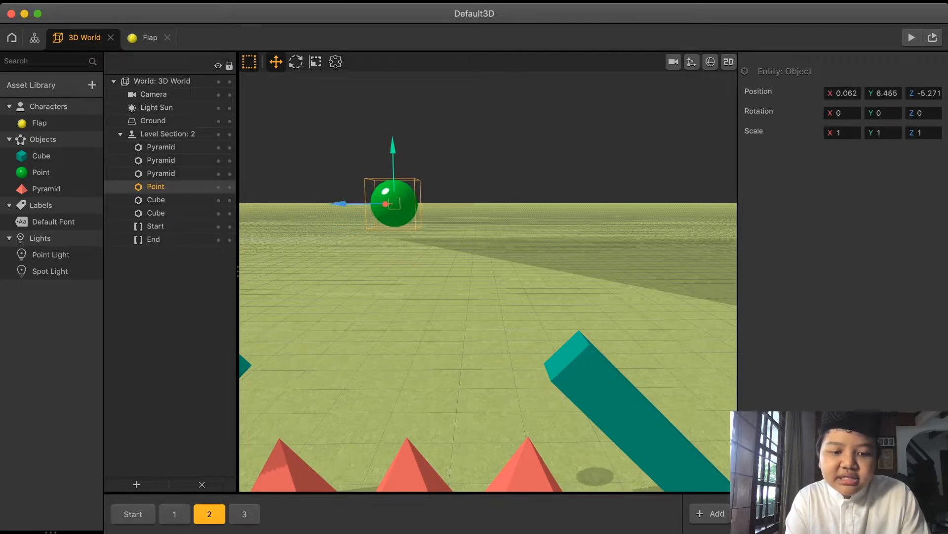
Step: Open level section 3 and place a Pyramid obstacle on the ground near the cube ramp
{"action": "left_click", "coordinate": [244, 514]}
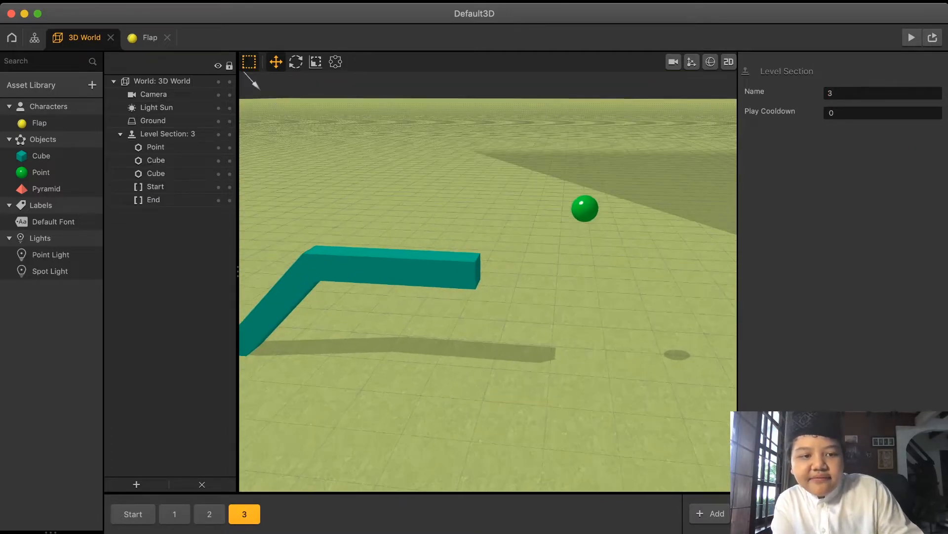
{"action": "left_click_drag", "start_coordinate": [46, 188], "coordinate": [375, 349]}
{"action": "scroll", "coordinate": [386, 349], "scroll_direction": "up", "scroll_amount": 5}
{"action": "right_click_drag", "start_coordinate": [385, 296], "coordinate": [502, 261]}
{"action": "left_click_drag", "start_coordinate": [291, 444], "coordinate": [302, 442]}
{"action": "right_click_drag", "start_coordinate": [474, 276], "coordinate": [583, 304]}
{"action": "right_click_drag", "start_coordinate": [544, 277], "coordinate": [593, 277]}
Step: Duplicate section 3's objects into a row of nine pyramids and rising cube platforms with a Point above each of the three highest
{"action": "key", "text": "super+d"}
{"action": "left_click_drag", "start_coordinate": [602, 260], "coordinate": [466, 307]}
{"action": "key", "text": "super+d"}
{"action": "left_click", "coordinate": [528, 286]}
{"action": "left_click", "coordinate": [509, 287]}
{"action": "left_click", "coordinate": [509, 286]}
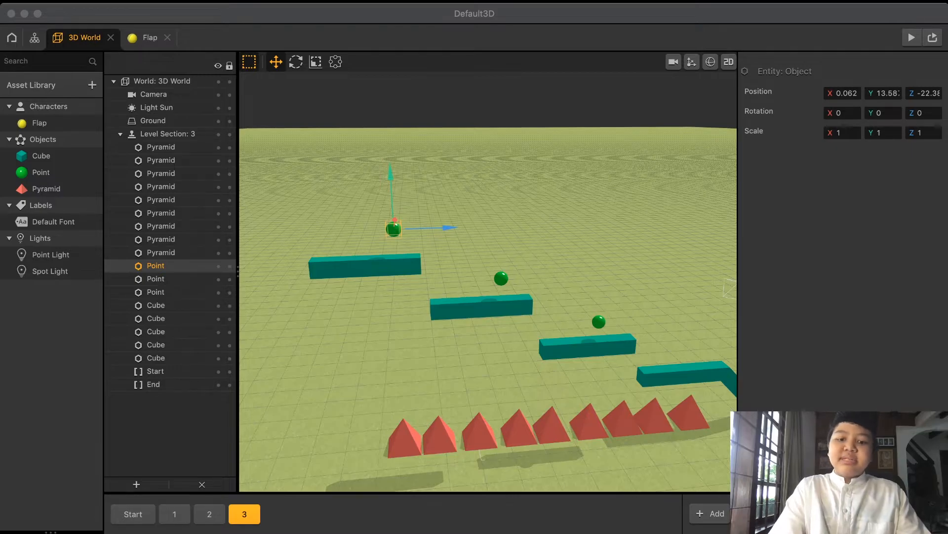
Step: Move level section 3's End marker past the row of pyramids to a Z position of about -42 and test-play the game
{"action": "right_click_drag", "start_coordinate": [488, 282], "coordinate": [500, 341]}
{"action": "scroll", "coordinate": [488, 281], "scroll_direction": "up", "scroll_amount": 6}
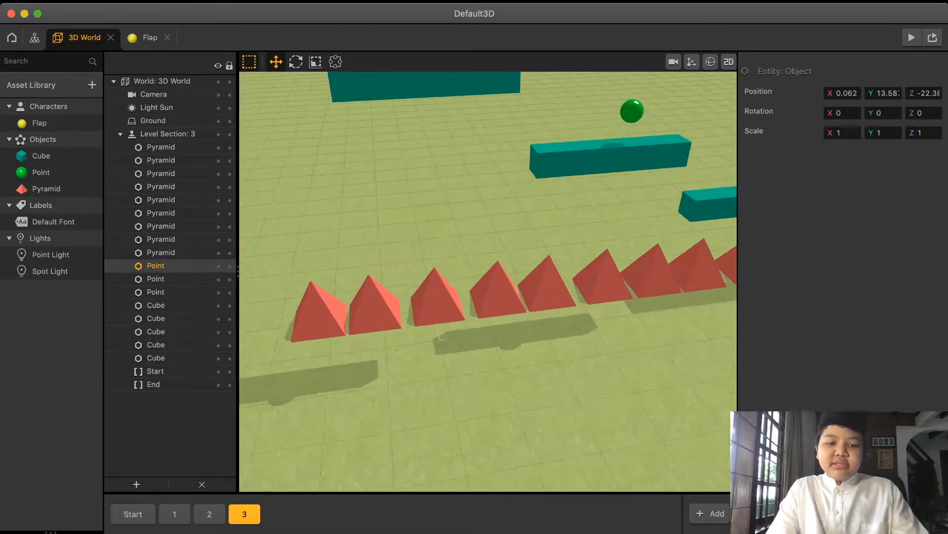
{"action": "right_click_drag", "start_coordinate": [488, 282], "coordinate": [593, 244]}
{"action": "scroll", "coordinate": [488, 282], "scroll_direction": "down", "scroll_amount": 4}
{"action": "right_click_drag", "start_coordinate": [488, 282], "coordinate": [355, 321]}
{"action": "left_click", "coordinate": [154, 384]}
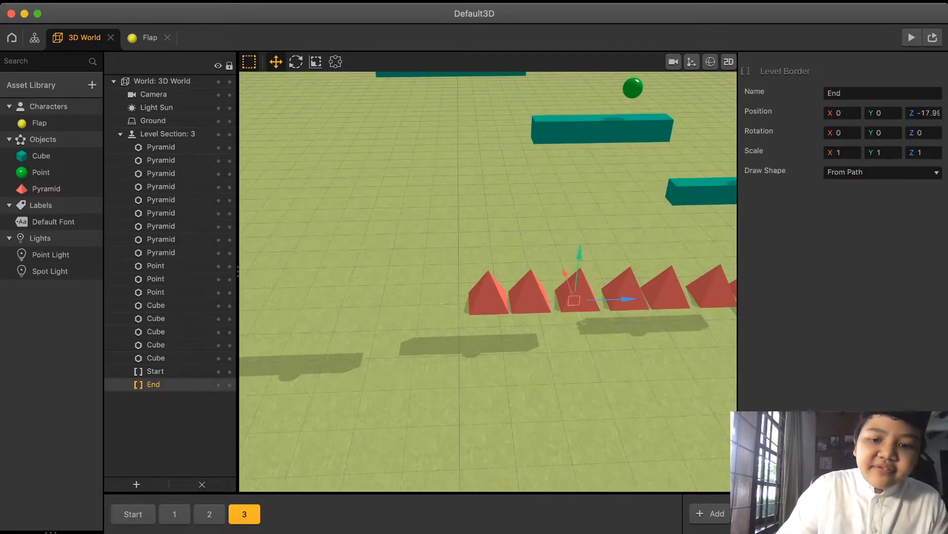
{"action": "left_click_drag", "start_coordinate": [626, 299], "coordinate": [251, 310]}
{"action": "right_click_drag", "start_coordinate": [445, 297], "coordinate": [316, 276]}
{"action": "left_click_drag", "start_coordinate": [506, 309], "coordinate": [449, 292]}
{"action": "left_click", "coordinate": [912, 37]}
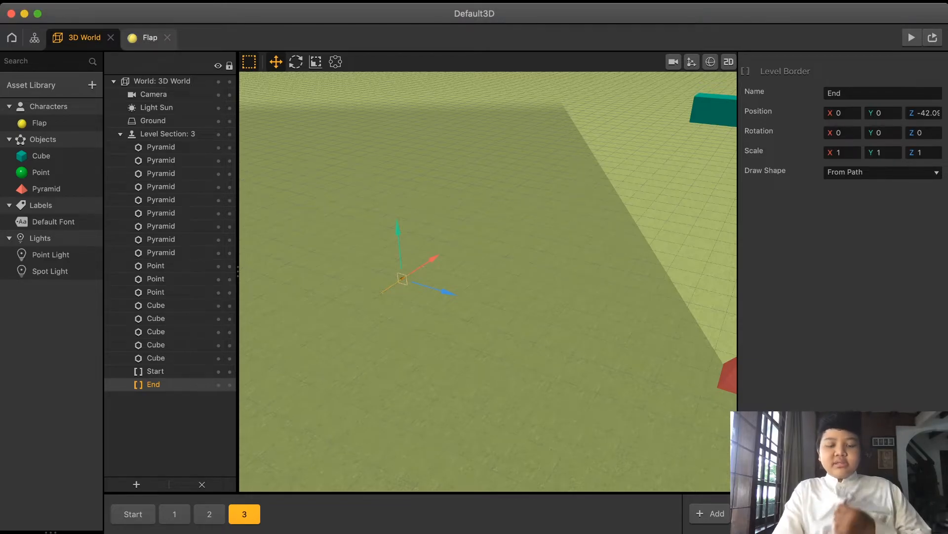
Step: Shift section 3's three Points along Z to about -11.5, -18.6 and -23.9, and lower the cube beneath the lowest Point to Y about 5.3
{"action": "right_click_drag", "start_coordinate": [563, 247], "coordinate": [416, 303]}
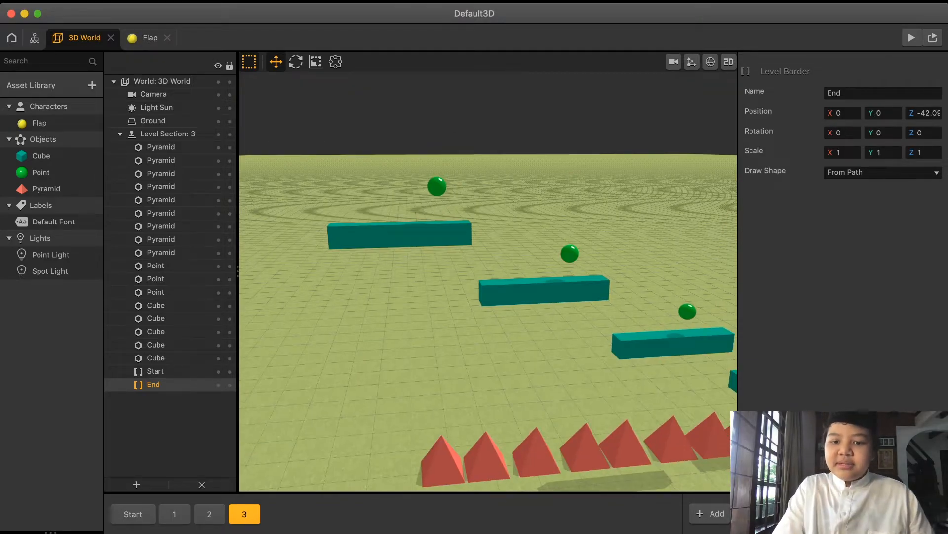
{"action": "left_click", "coordinate": [687, 312]}
{"action": "left_click_drag", "start_coordinate": [724, 309], "coordinate": [704, 311]}
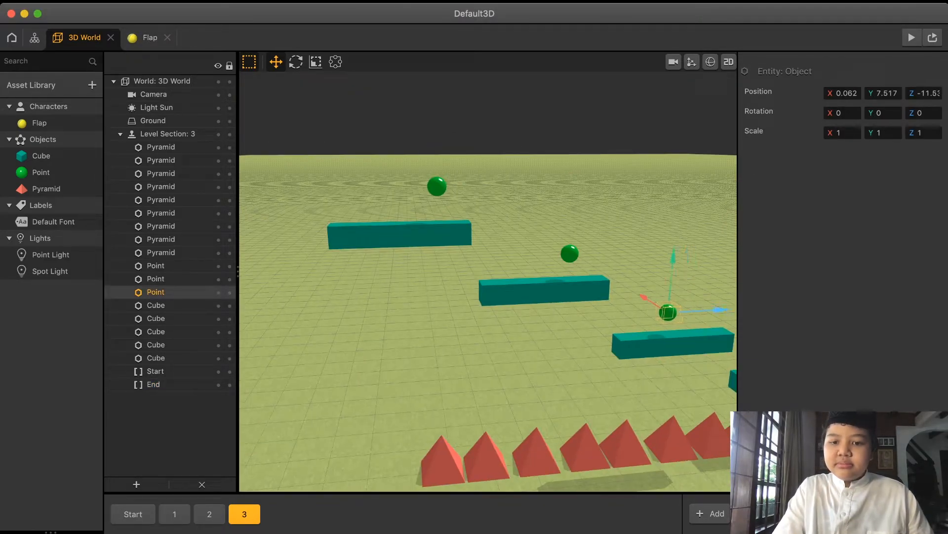
{"action": "left_click", "coordinate": [569, 254]}
{"action": "left_click_drag", "start_coordinate": [621, 253], "coordinate": [577, 253]}
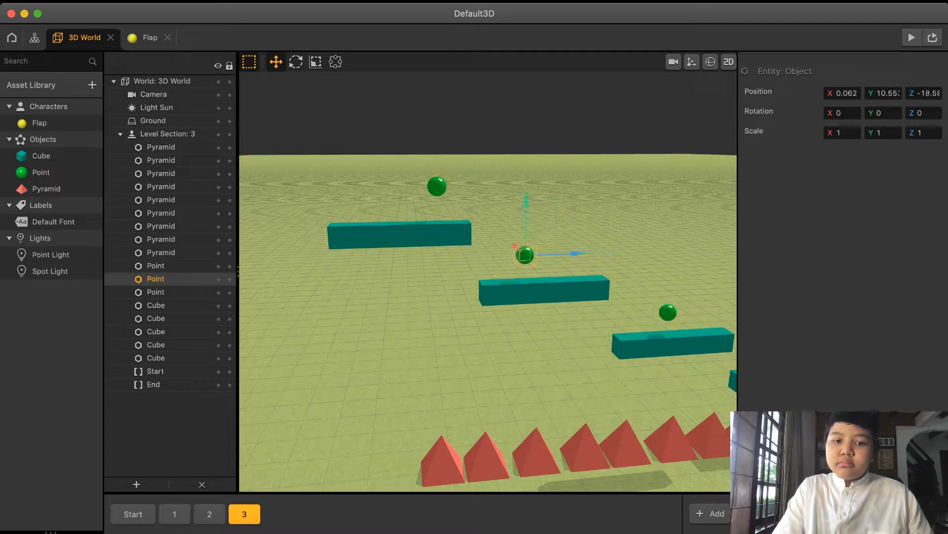
{"action": "left_click", "coordinate": [437, 186]}
{"action": "left_click_drag", "start_coordinate": [474, 186], "coordinate": [436, 186]}
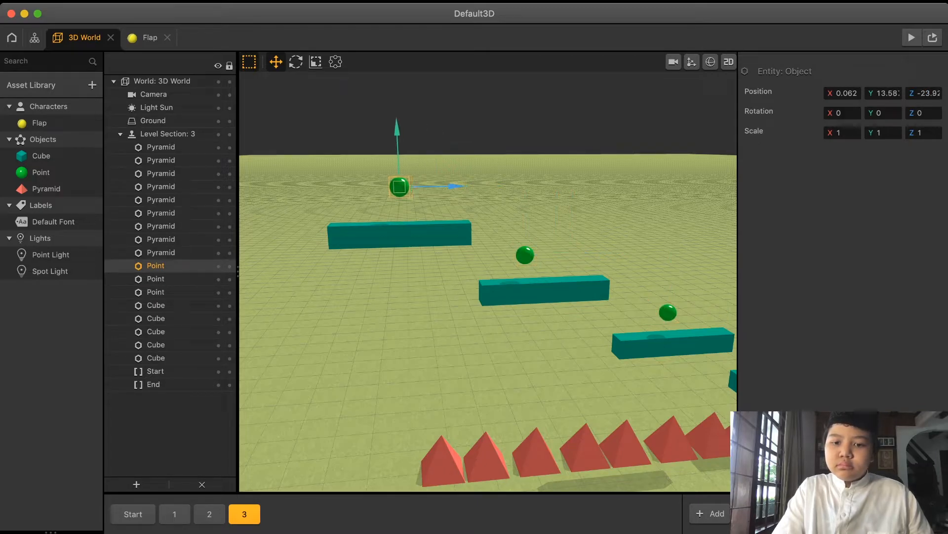
{"action": "left_click", "coordinate": [672, 343]}
{"action": "left_click_drag", "start_coordinate": [678, 287], "coordinate": [677, 301]}
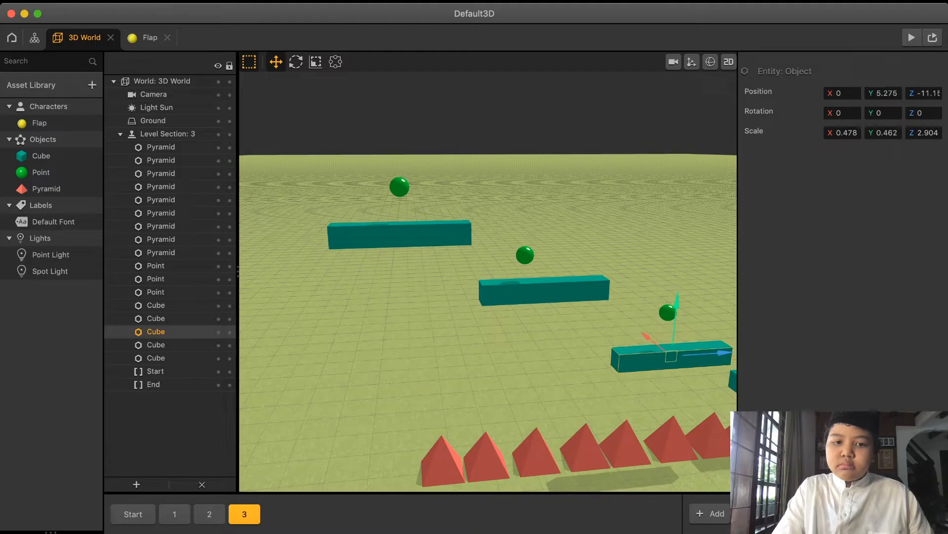
Step: Duplicate section 3's highest Point to about Y 15.8, Z -30.2, beyond the last platform, and test-play the game
{"action": "left_click", "coordinate": [399, 187]}
{"action": "key", "text": "super+d"}
{"action": "left_click_drag", "start_coordinate": [397, 127], "coordinate": [395, 89]}
{"action": "left_click_drag", "start_coordinate": [398, 148], "coordinate": [233, 130]}
{"action": "right_click_drag", "start_coordinate": [316, 198], "coordinate": [361, 198]}
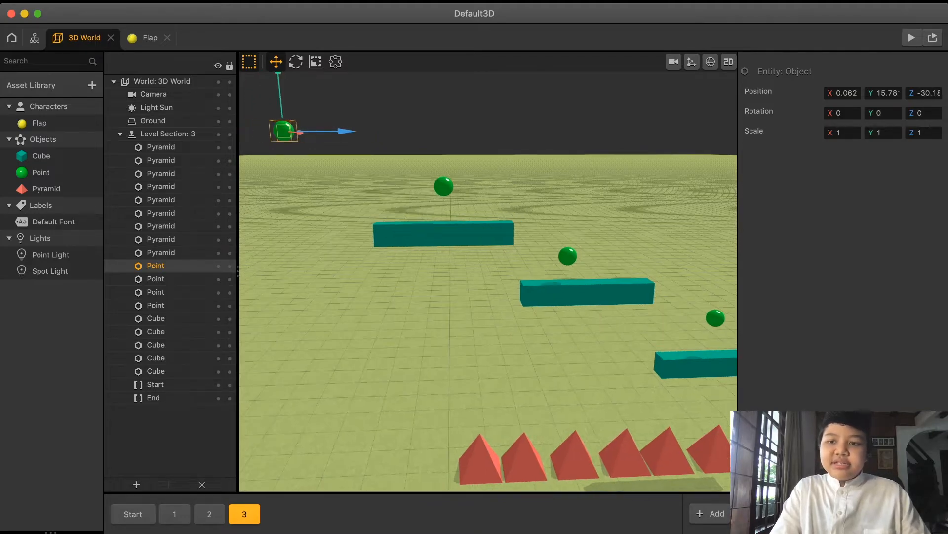
{"action": "left_click", "coordinate": [912, 37]}
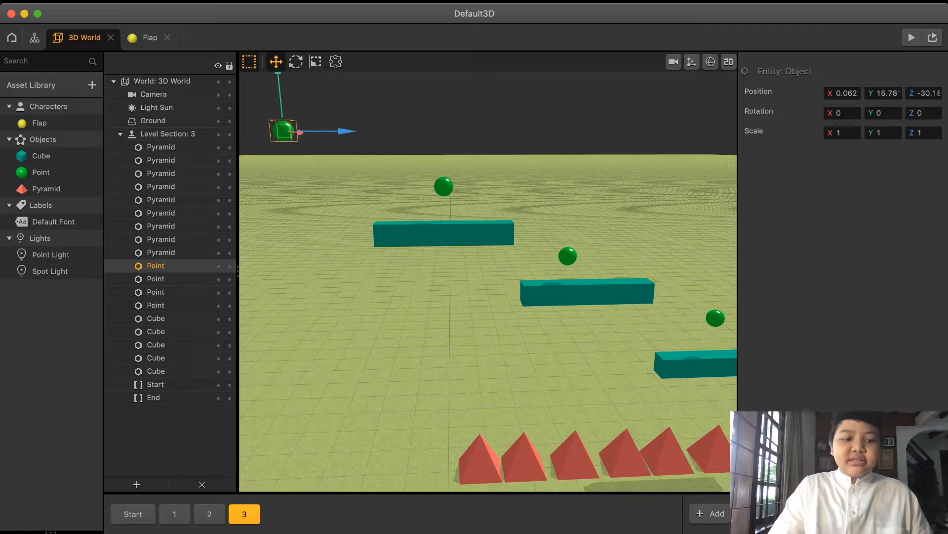
Step: Open level section 1 and raise its Point to a Y position of about 8
{"action": "left_click", "coordinate": [175, 514]}
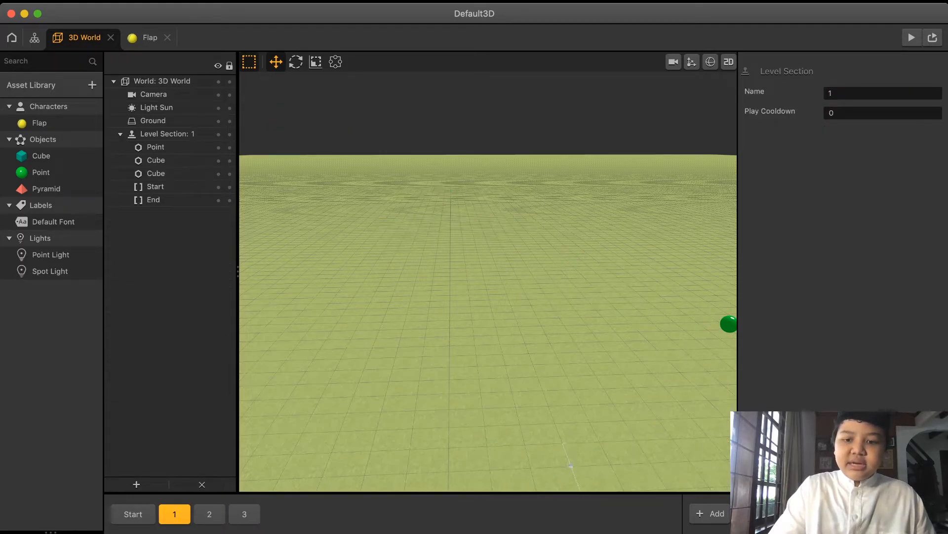
{"action": "left_click", "coordinate": [156, 148]}
{"action": "left_click_drag", "start_coordinate": [736, 270], "coordinate": [737, 254]}
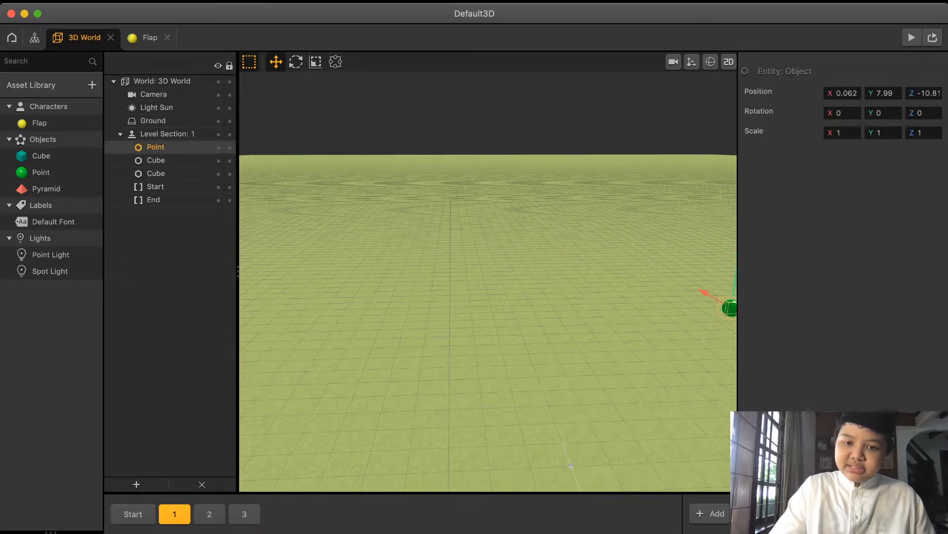
{"action": "right_click_drag", "start_coordinate": [617, 277], "coordinate": [464, 232]}
Step: Open level section 2 and raise its Point to a Y position of about 7.3
{"action": "left_click", "coordinate": [210, 513]}
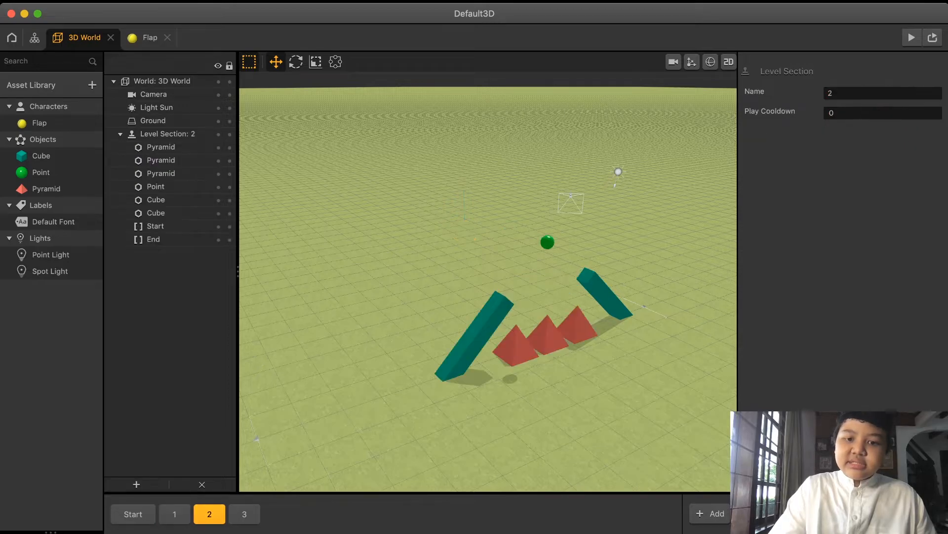
{"action": "left_click", "coordinate": [547, 242]}
{"action": "left_click_drag", "start_coordinate": [550, 188], "coordinate": [550, 174]}
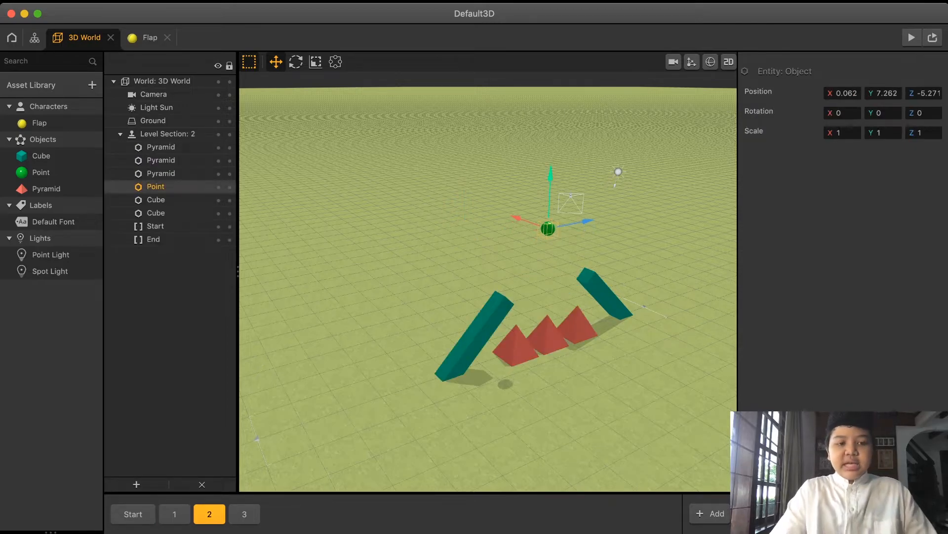
Step: Set the Ground type to No Texture with a near-black colour and test-play the game
{"action": "left_click", "coordinate": [153, 120]}
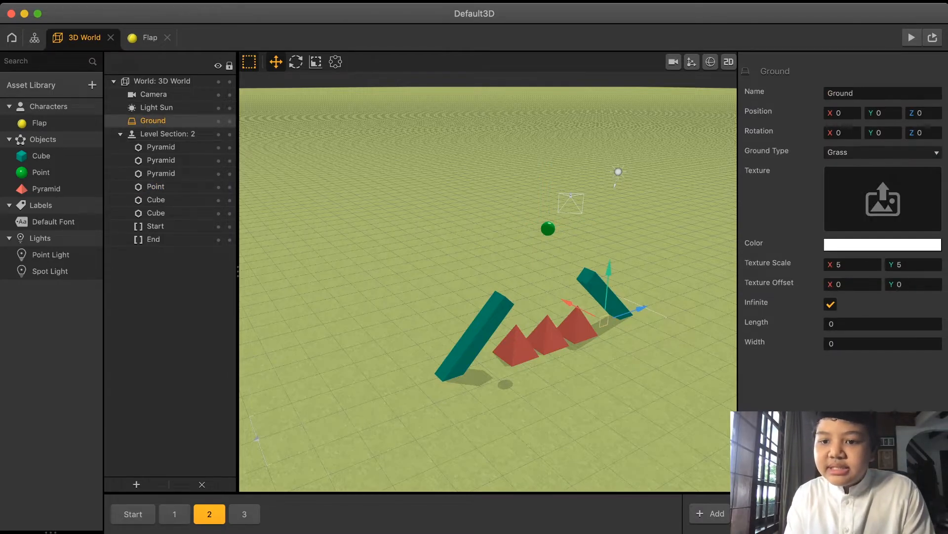
{"action": "left_click", "coordinate": [883, 152]}
{"action": "left_click", "coordinate": [870, 141]}
{"action": "left_click", "coordinate": [883, 153]}
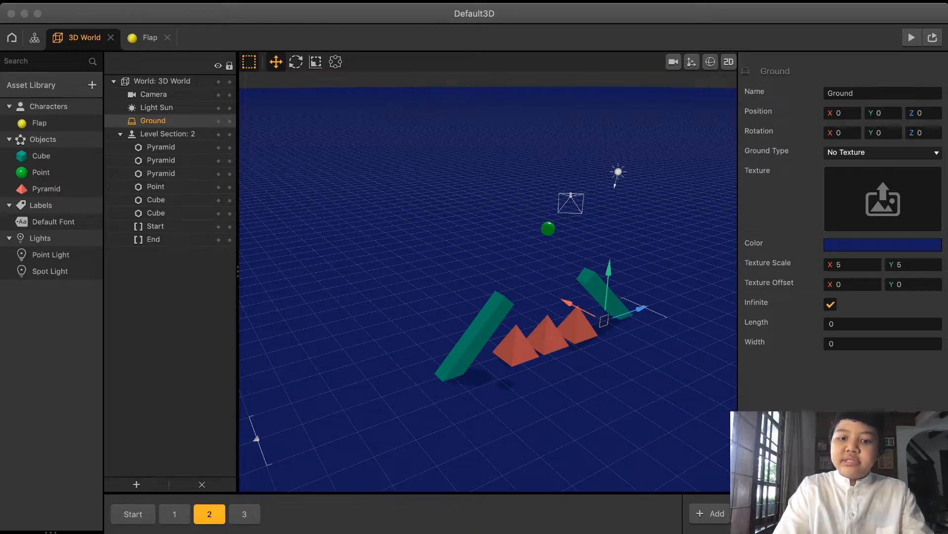
{"action": "scroll", "coordinate": [488, 282], "scroll_direction": "up", "scroll_amount": 3}
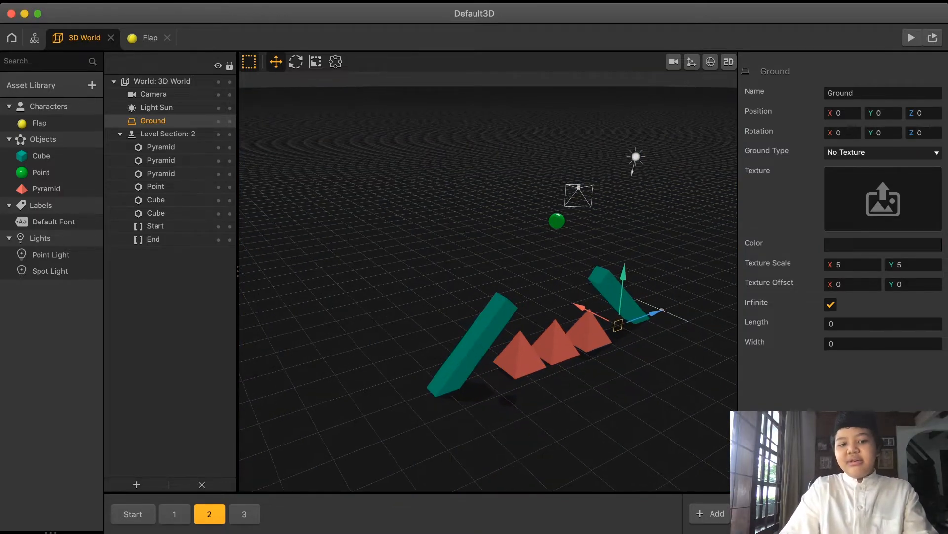
{"action": "right_click_drag", "start_coordinate": [488, 281], "coordinate": [363, 235]}
{"action": "scroll", "coordinate": [488, 282], "scroll_direction": "up", "scroll_amount": 5}
{"action": "right_click_drag", "start_coordinate": [488, 281], "coordinate": [677, 355]}
{"action": "scroll", "coordinate": [488, 282], "scroll_direction": "down", "scroll_amount": 5}
{"action": "right_click_drag", "start_coordinate": [488, 281], "coordinate": [504, 304]}
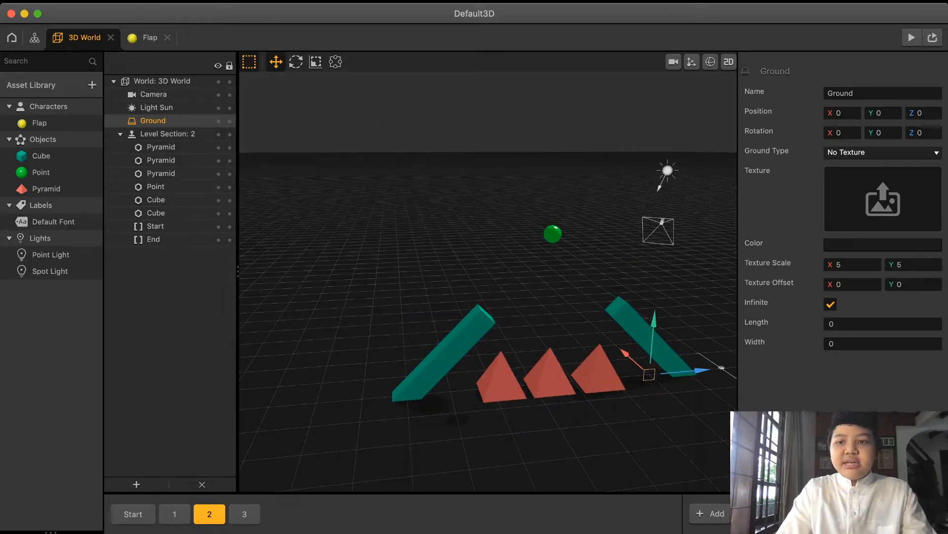
{"action": "left_click", "coordinate": [912, 38]}
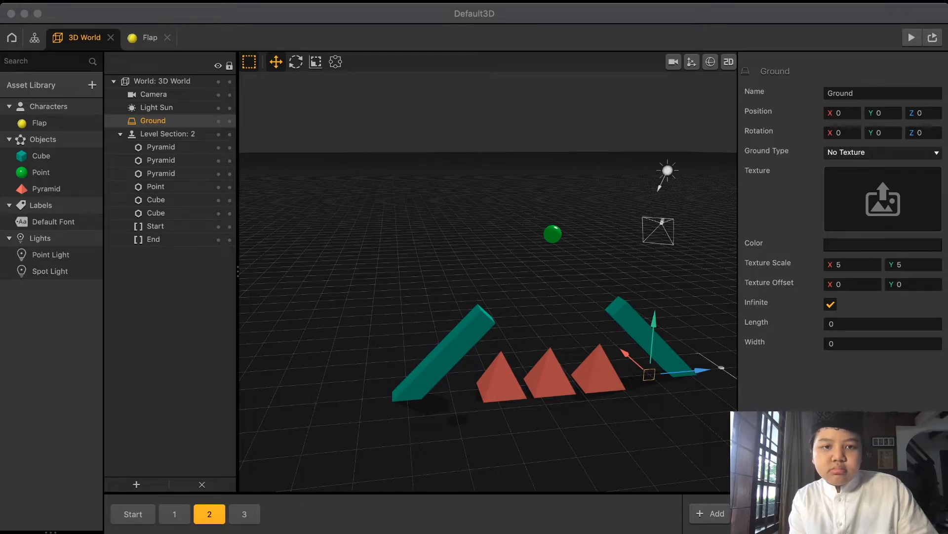
Step: Lighten the Ground colour to dark grey and test-play the game
{"action": "key", "text": "super+Tab"}
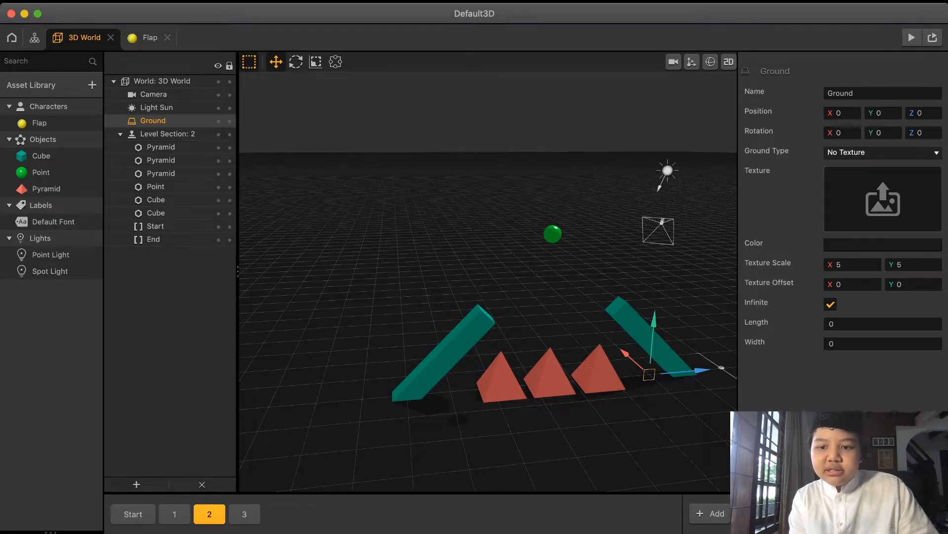
{"action": "key", "text": "super+Tab"}
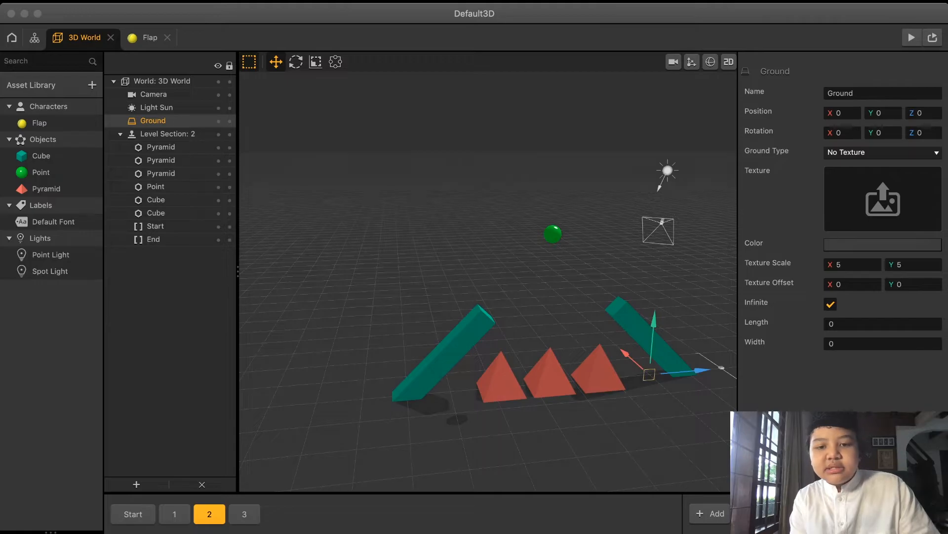
{"action": "key", "text": "super+Tab"}
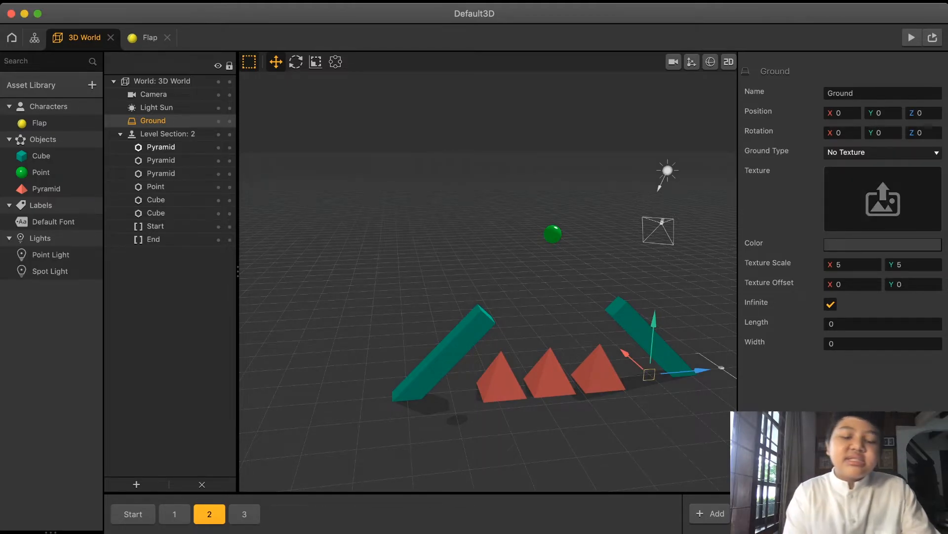
{"action": "left_click", "coordinate": [912, 38]}
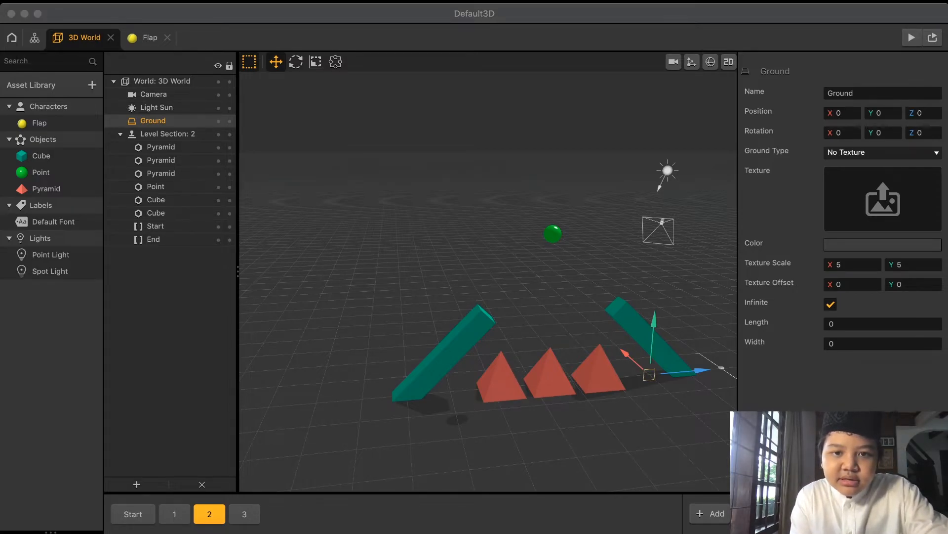
{"action": "key", "text": "super+Tab"}
Step: View level section 2 through the game camera, open the Camera's properties and test-play the game
{"action": "left_click", "coordinate": [674, 62]}
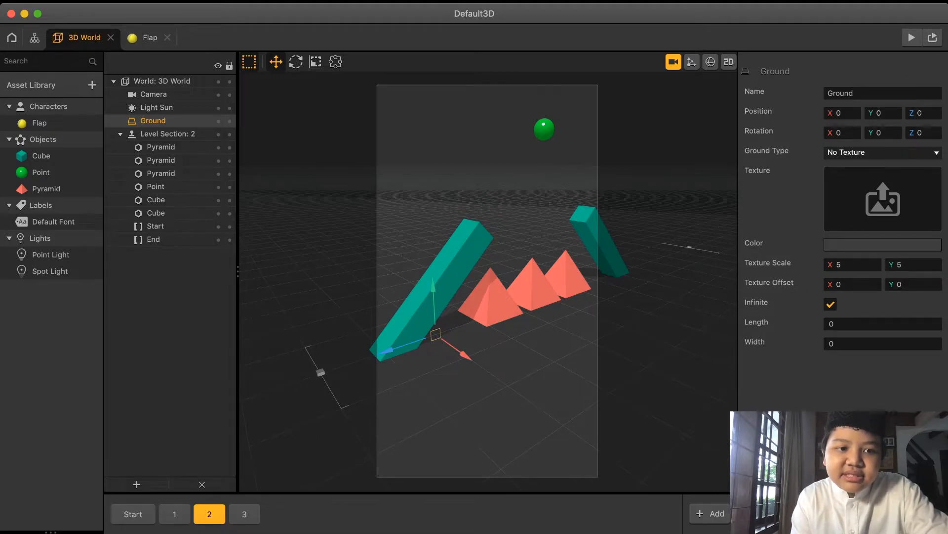
{"action": "left_click", "coordinate": [154, 94]}
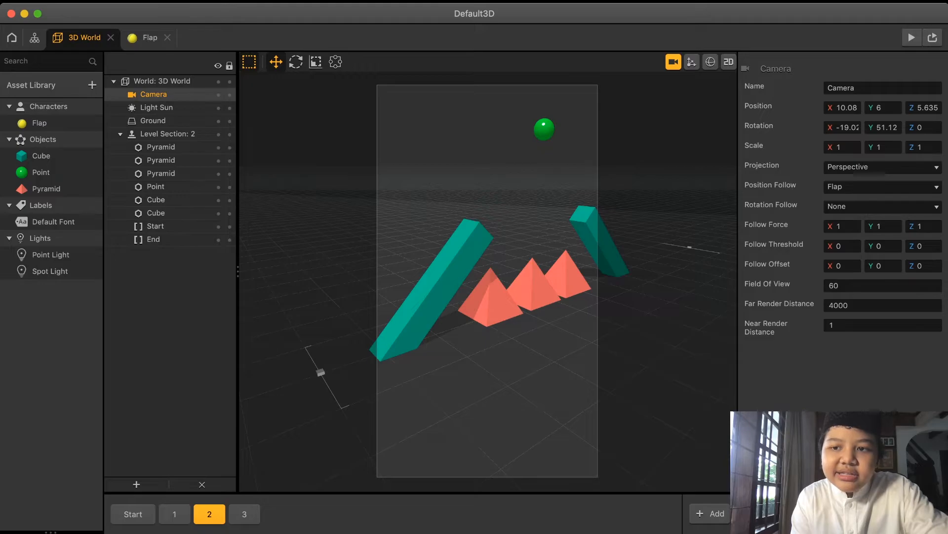
{"action": "left_click", "coordinate": [912, 38]}
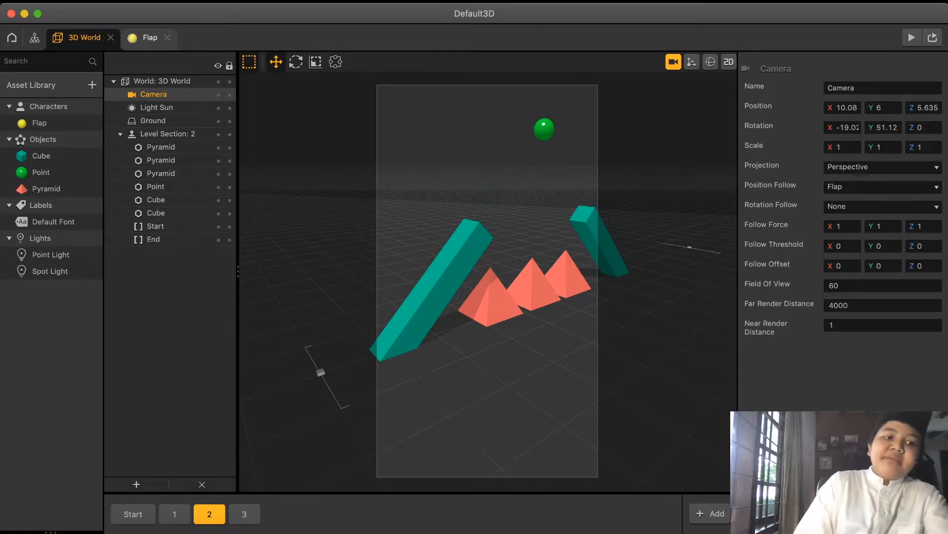
Step: Add a UI Screen node to the game's scene graph below the Start node and name it "ingame UI"
{"action": "left_click", "coordinate": [34, 38]}
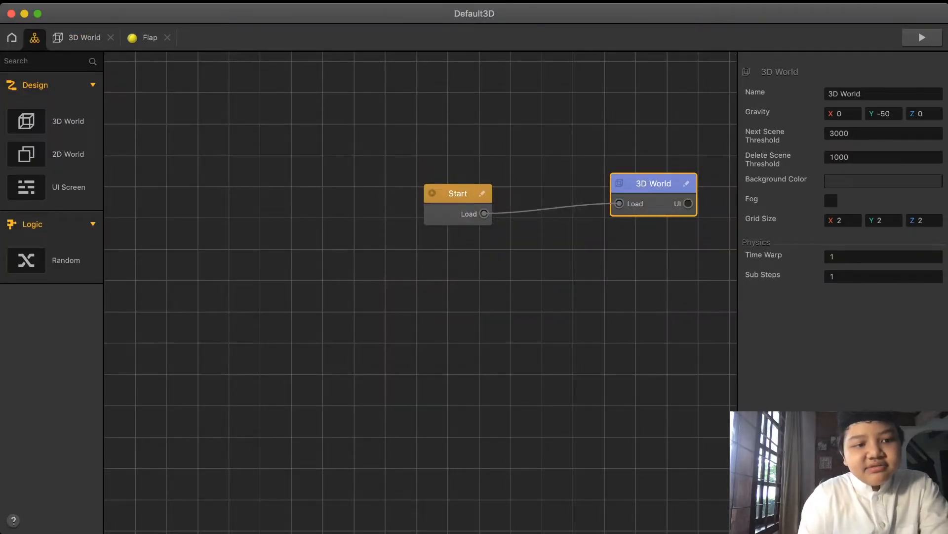
{"action": "left_click_drag", "start_coordinate": [26, 187], "coordinate": [472, 380]}
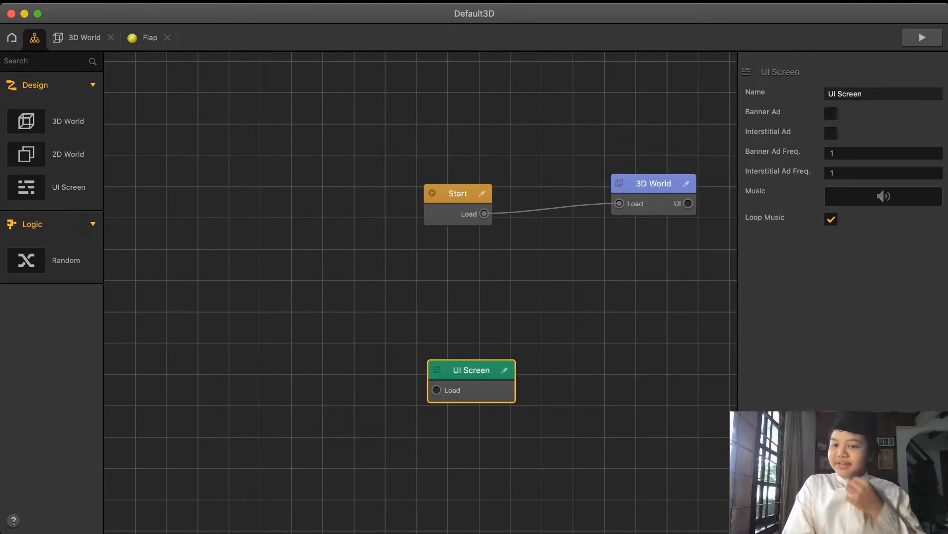
{"action": "mouse_move", "coordinate": [837, 94]}
{"action": "left_mouse_down"}
{"action": "mouse_move", "coordinate": [863, 93]}
{"action": "mouse_move", "coordinate": [828, 94]}
{"action": "left_mouse_up"}
{"action": "key", "text": "super+a"}
{"action": "type", "text": "ingame UI"}
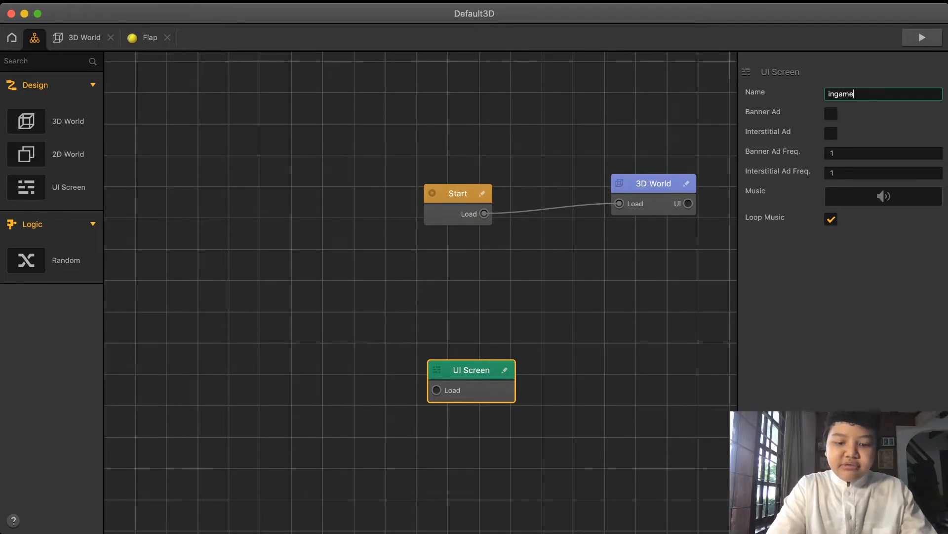
{"action": "key", "text": "Return"}
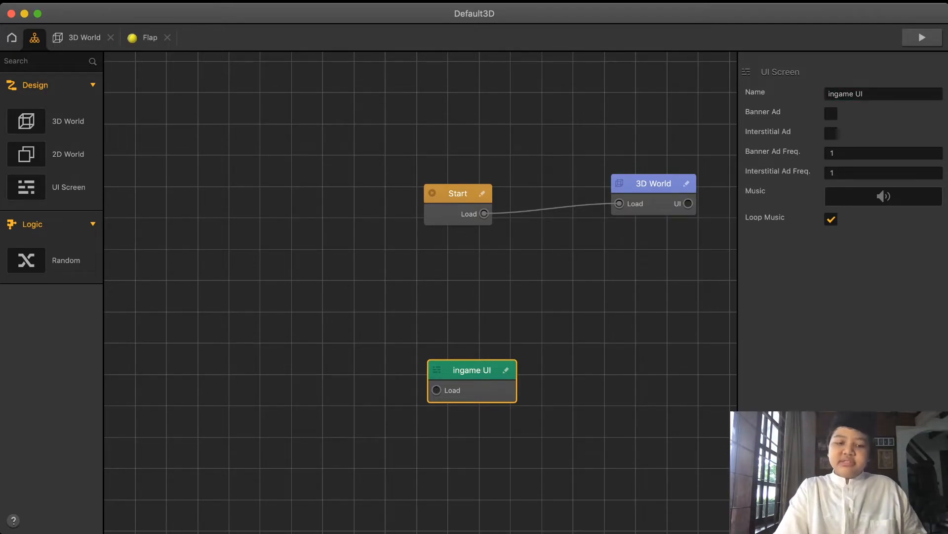
Step: Open the ingame UI screen, add a Default Font label near its upper edge and set the label's Function to Score
{"action": "double_click", "coordinate": [471, 370]}
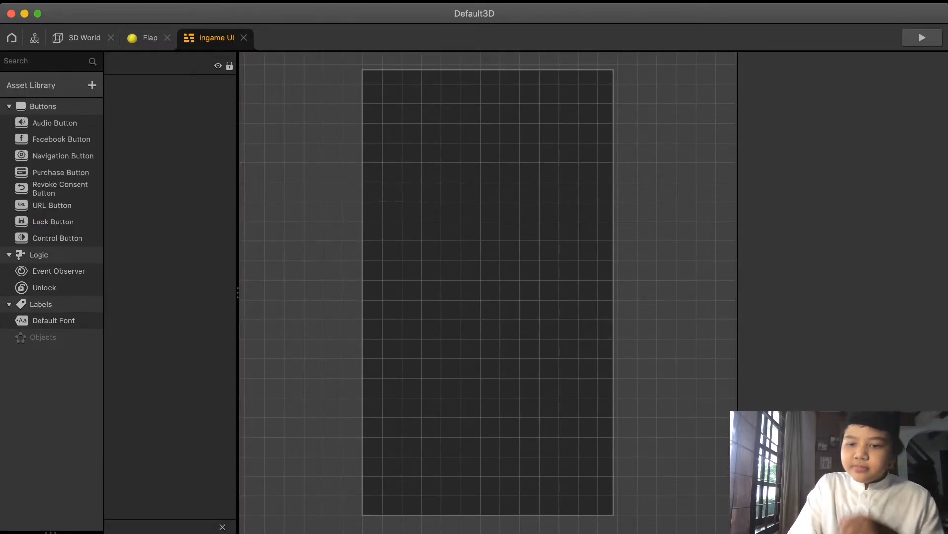
{"action": "left_click_drag", "start_coordinate": [53, 320], "coordinate": [472, 120]}
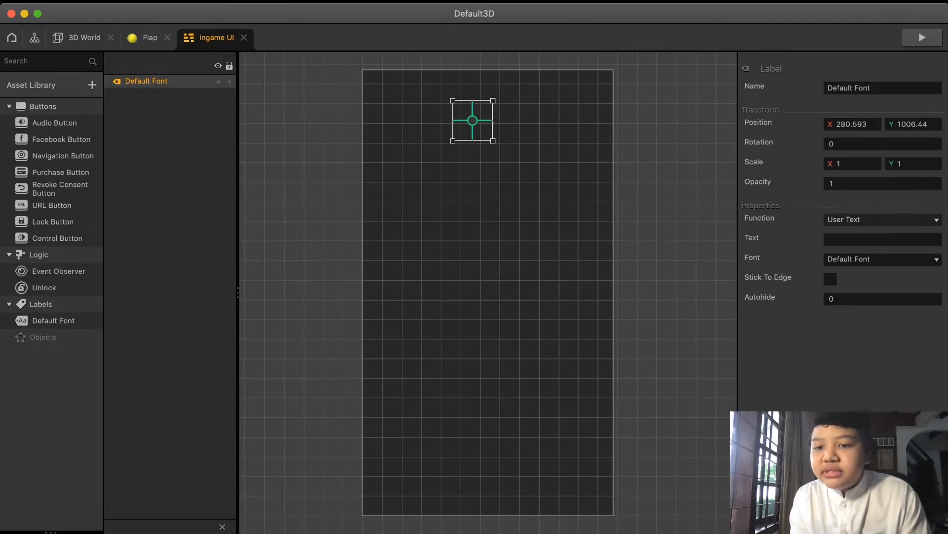
{"action": "left_click", "coordinate": [859, 239]}
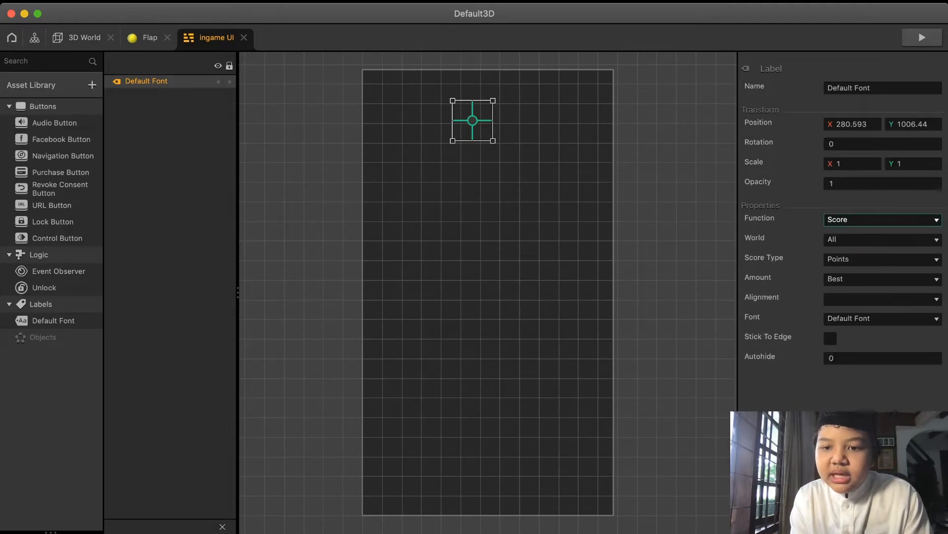
Step: Set the score label's Amount to Current, then enlarge it to a scale of about 2.6 by 3.3 in the canvas's upper-left corner
{"action": "left_click", "coordinate": [883, 279]}
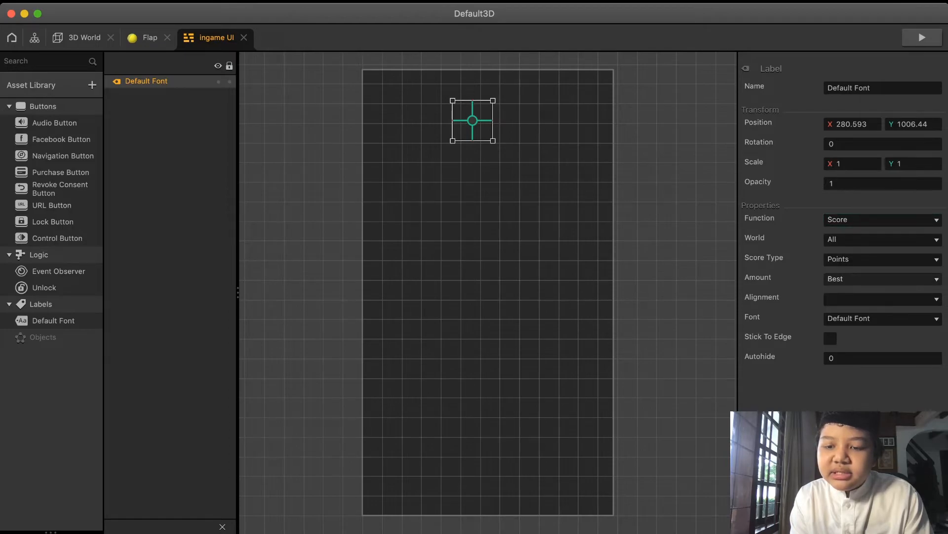
{"action": "left_click", "coordinate": [859, 290]}
{"action": "left_click_drag", "start_coordinate": [493, 141], "coordinate": [556, 230]}
{"action": "left_click_drag", "start_coordinate": [504, 165], "coordinate": [416, 135]}
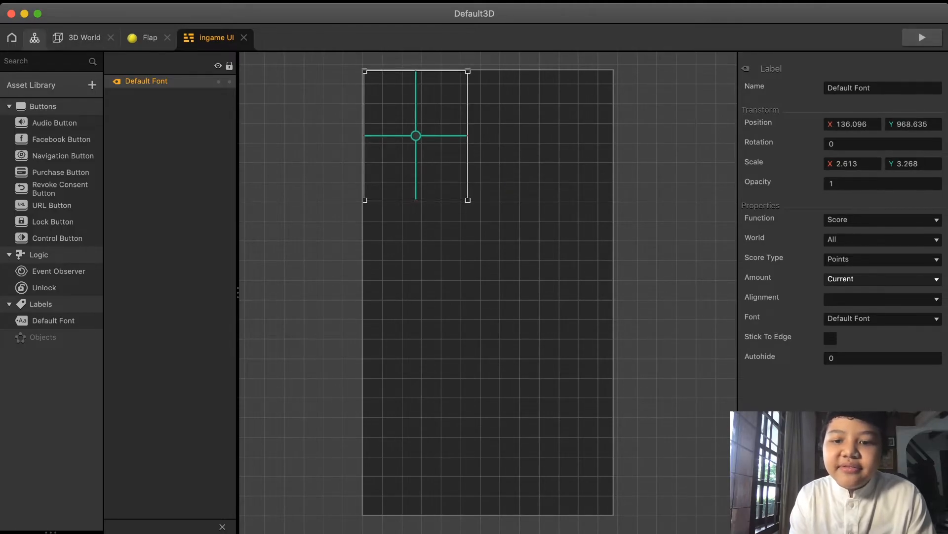
Step: Move the ingame UI node beside the 3D World node and connect 3D World's UI output to its Load input
{"action": "left_click", "coordinate": [34, 37]}
{"action": "left_click_drag", "start_coordinate": [459, 371], "coordinate": [731, 186]}
{"action": "scroll", "coordinate": [631, 255], "scroll_direction": "down", "scroll_amount": 3}
{"action": "scroll", "coordinate": [707, 235], "scroll_direction": "up", "scroll_amount": 5}
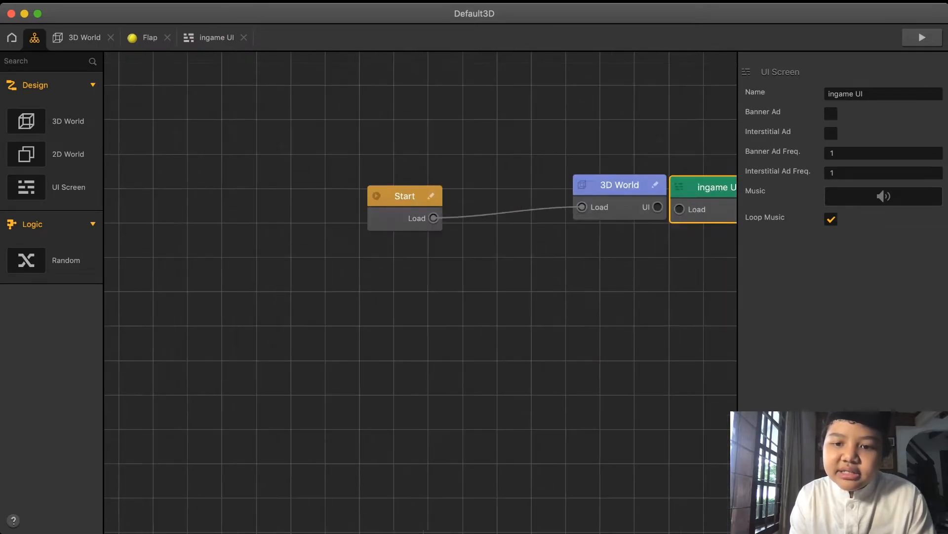
{"action": "left_click_drag", "start_coordinate": [647, 200], "coordinate": [674, 203]}
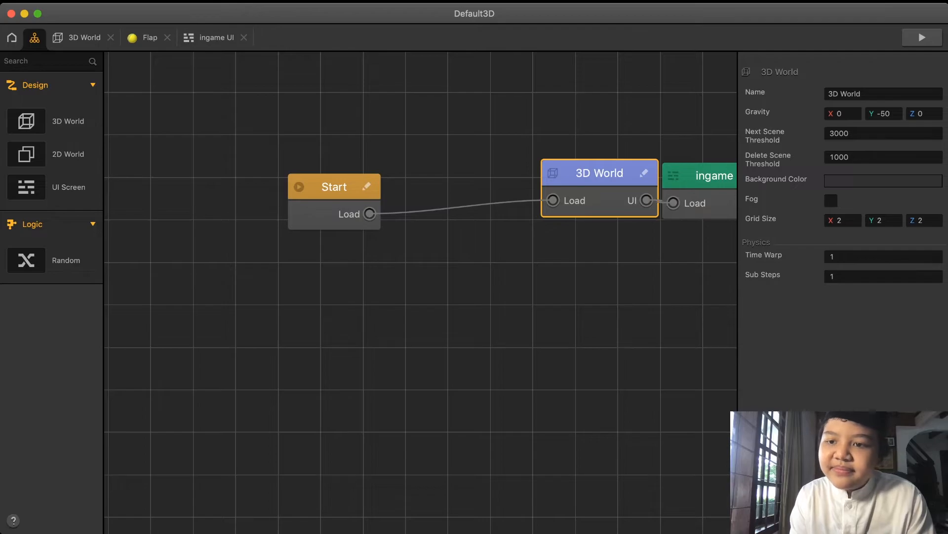
Step: Line up the 3D World and ingame UI nodes close beside the Start node and test-play the game
{"action": "left_click_drag", "start_coordinate": [600, 173], "coordinate": [444, 183]}
{"action": "left_click_drag", "start_coordinate": [711, 175], "coordinate": [556, 188]}
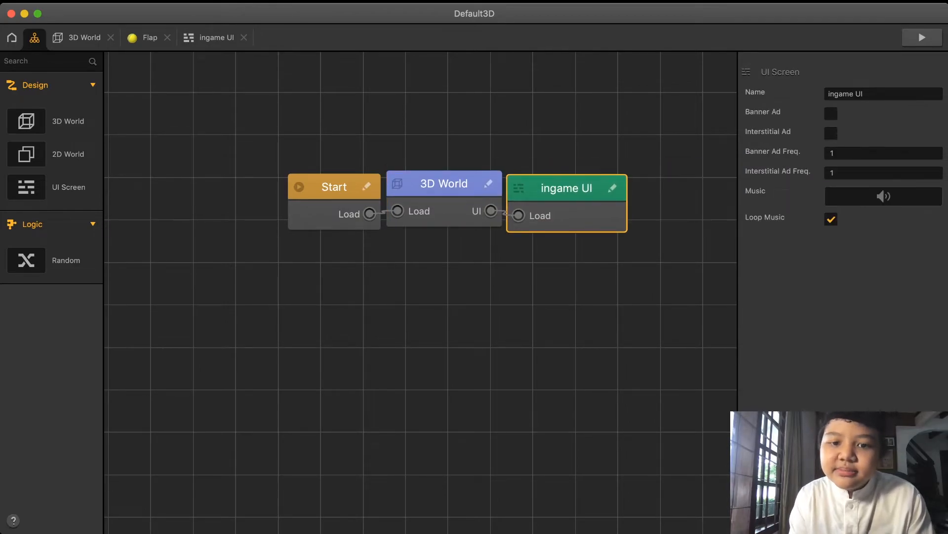
{"action": "left_click", "coordinate": [922, 38]}
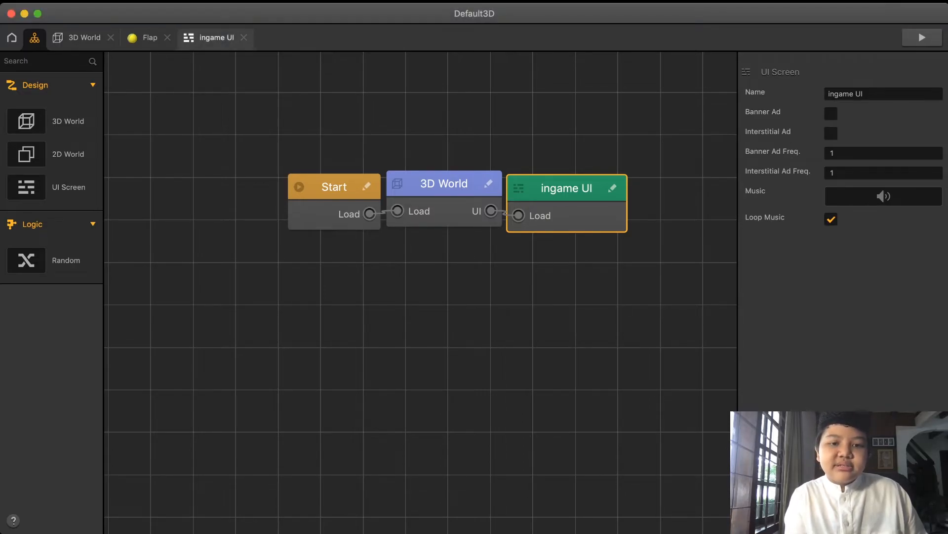
Step: Move the ingame UI screen's score label to the canvas's upper centre, at about X 324, Y 970, and deselect it
{"action": "left_click", "coordinate": [217, 38]}
{"action": "left_click_drag", "start_coordinate": [416, 135], "coordinate": [489, 135]}
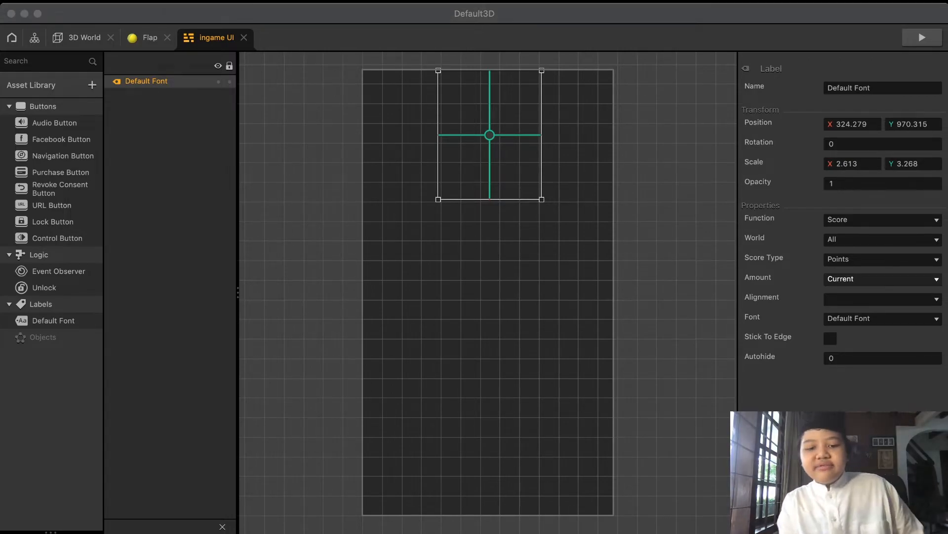
{"action": "key", "text": "Escape"}
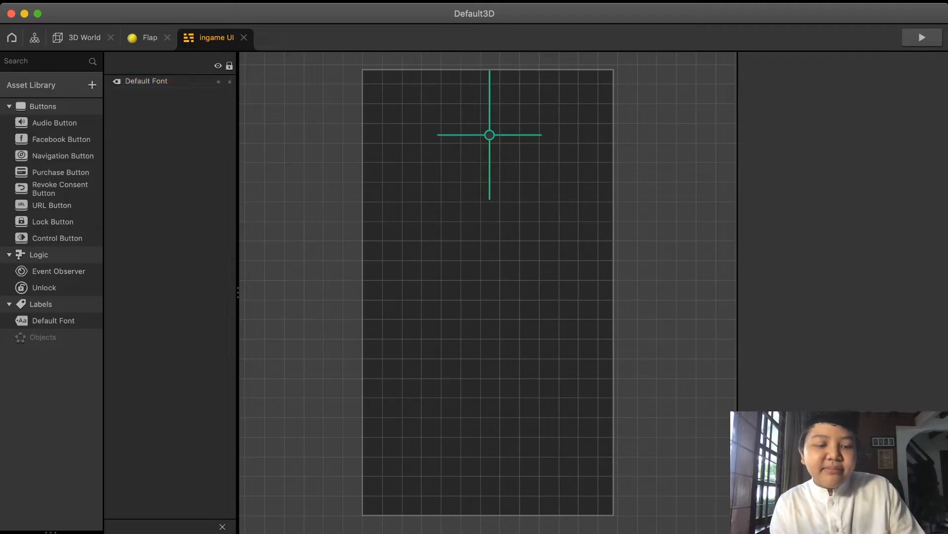
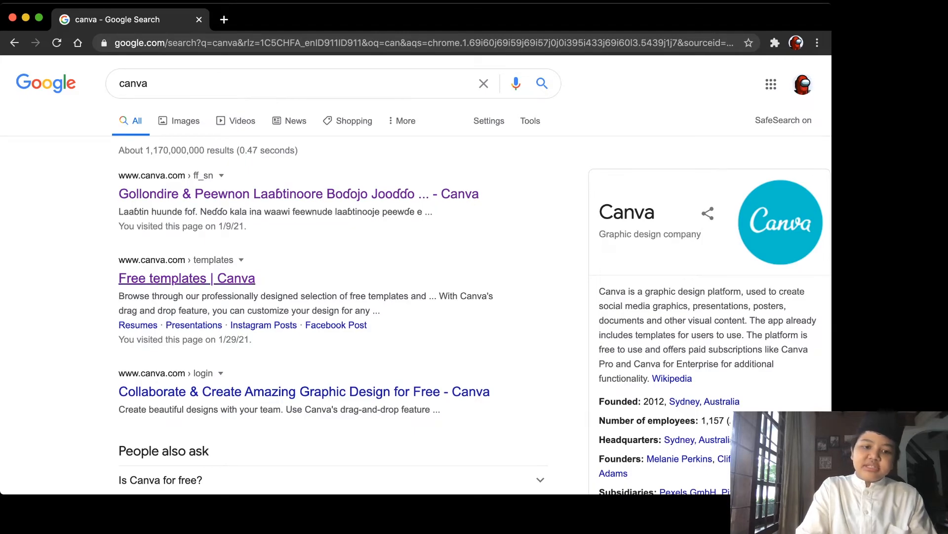
Step: Open Canva from the Google results and create a new design with custom dimensions of 284 x 466 px
{"action": "left_click", "coordinate": [149, 278]}
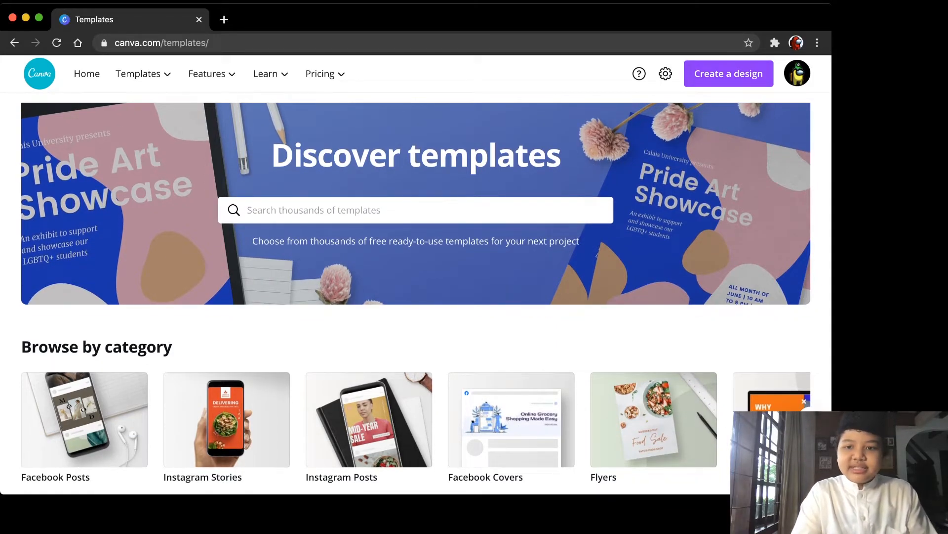
{"action": "left_click", "coordinate": [729, 73]}
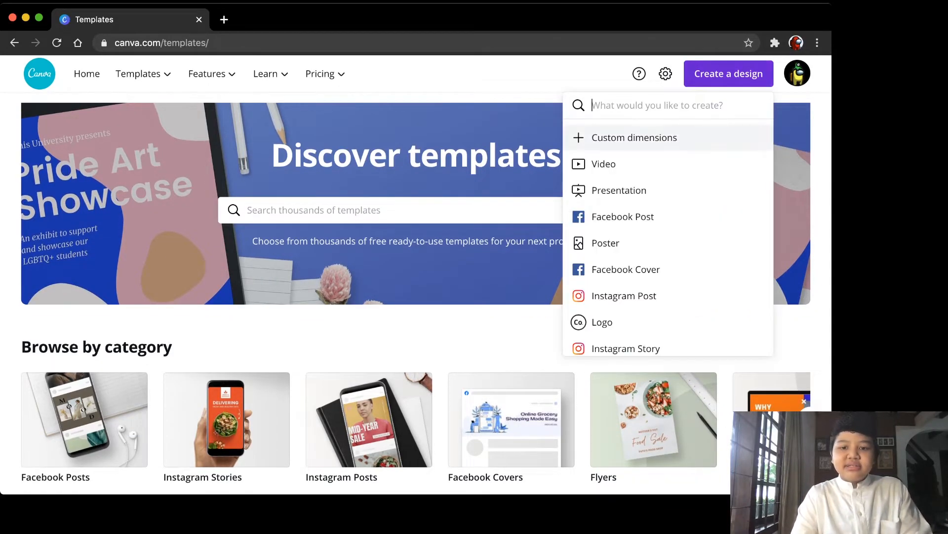
{"action": "left_click", "coordinate": [635, 138]}
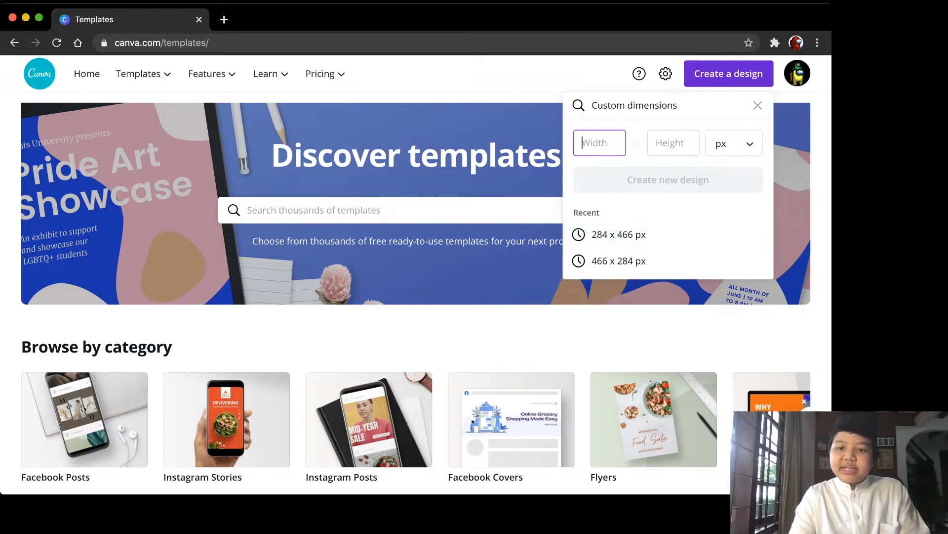
{"action": "left_click", "coordinate": [619, 235]}
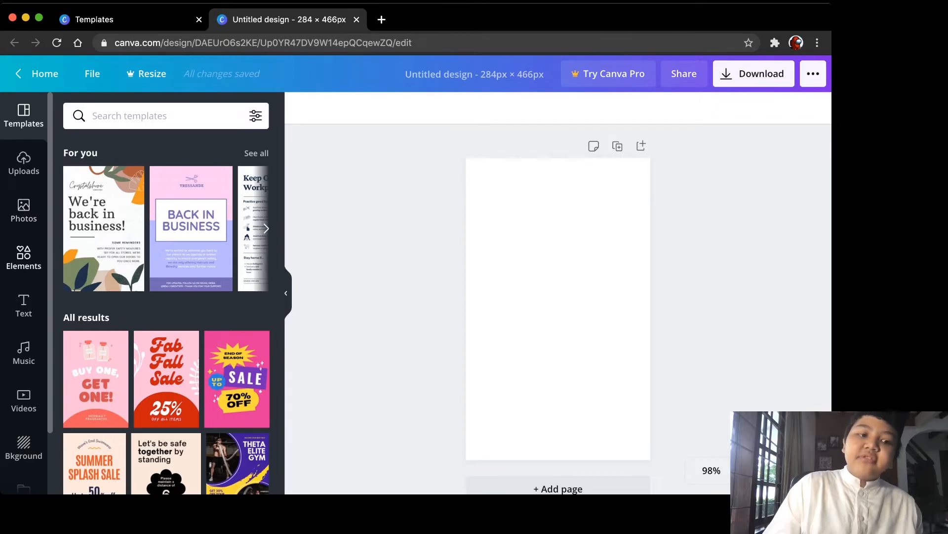
Step: Add the recently used sunset mountain photo to the blank page and set it as the page background
{"action": "left_click", "coordinate": [23, 210]}
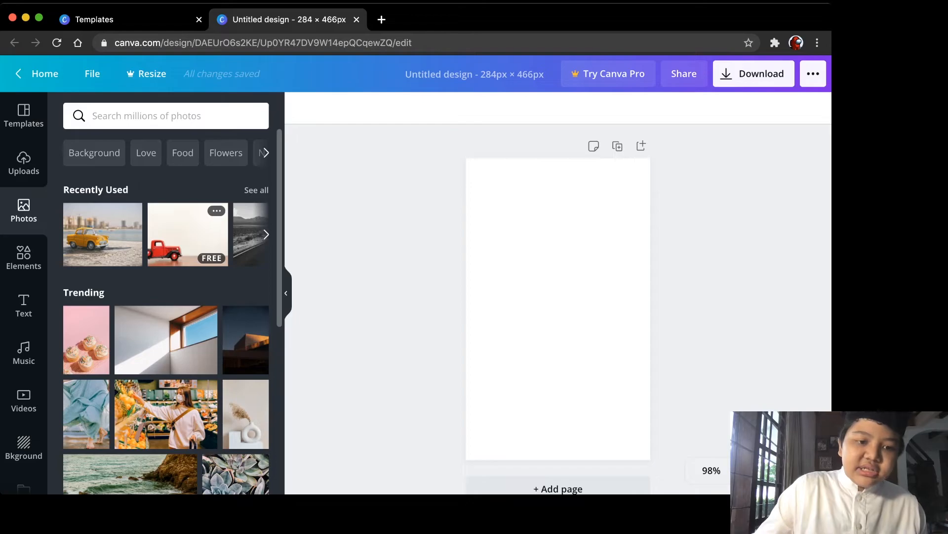
{"action": "scroll", "coordinate": [171, 234], "scroll_direction": "right", "scroll_amount": 3}
{"action": "scroll", "coordinate": [187, 234], "scroll_direction": "right", "scroll_amount": 5}
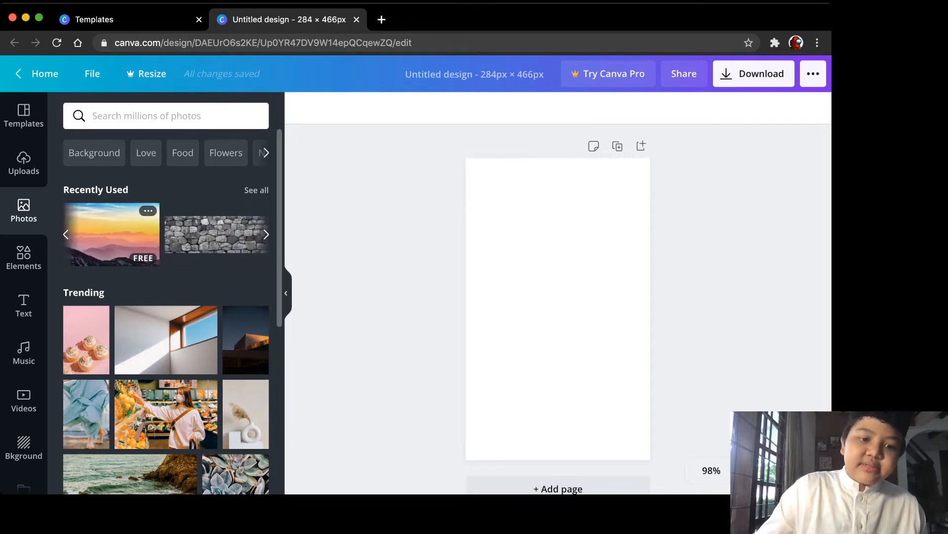
{"action": "scroll", "coordinate": [198, 234], "scroll_direction": "left", "scroll_amount": 8}
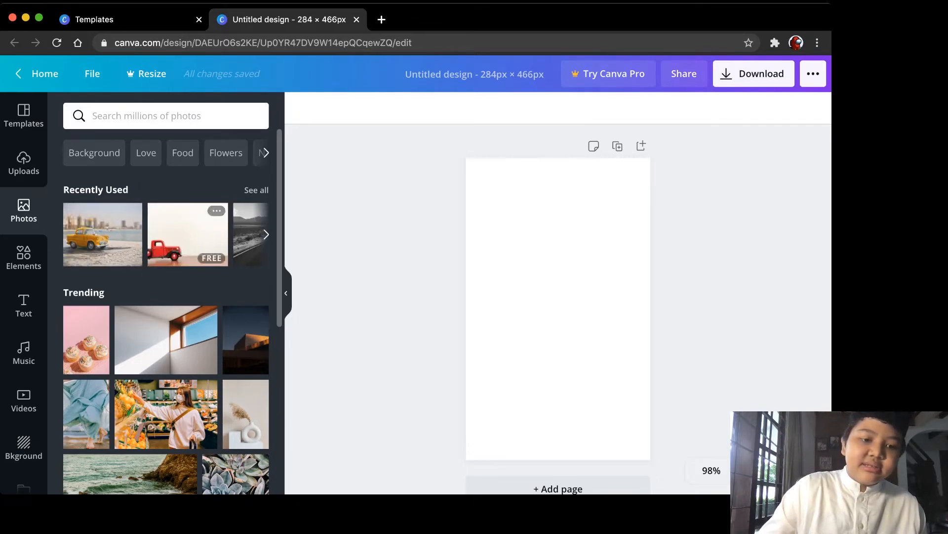
{"action": "scroll", "coordinate": [190, 234], "scroll_direction": "right", "scroll_amount": 2}
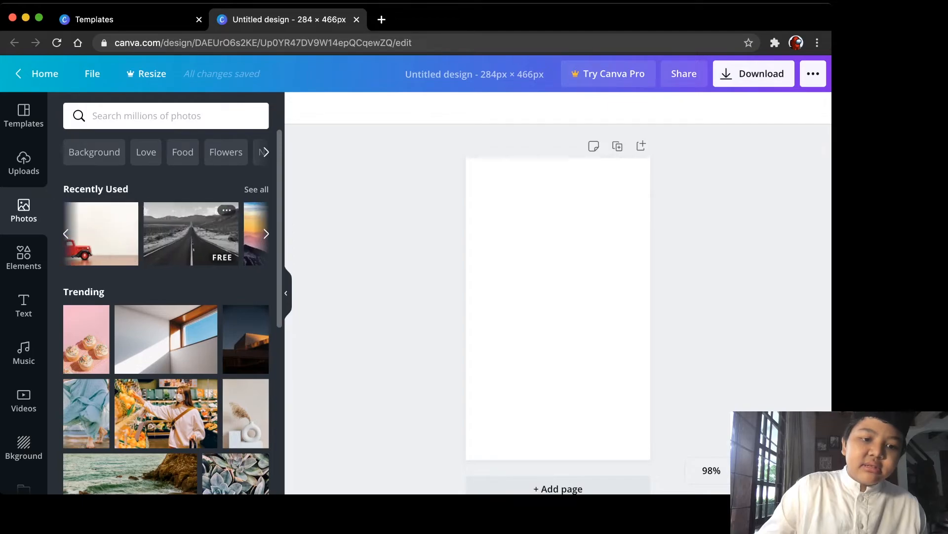
{"action": "scroll", "coordinate": [190, 234], "scroll_direction": "right", "scroll_amount": 1}
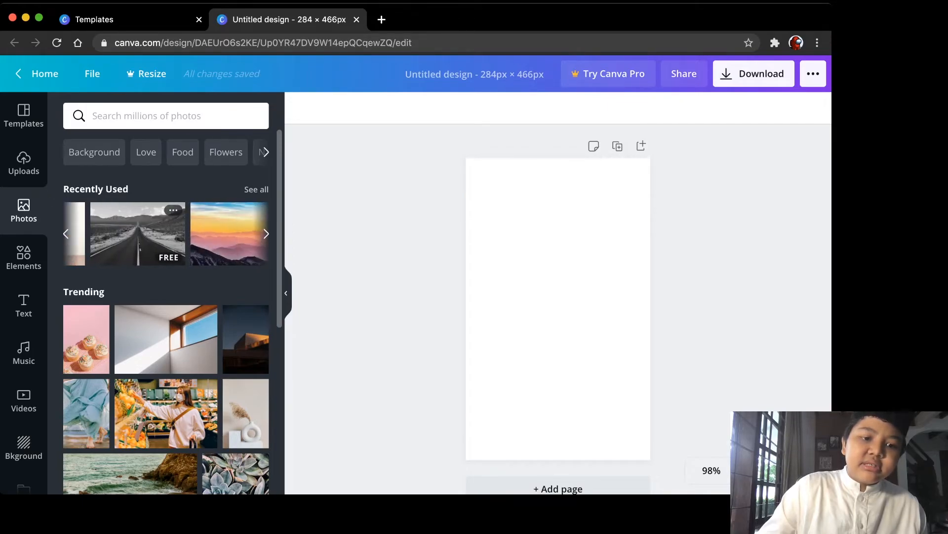
{"action": "left_click_drag", "start_coordinate": [138, 233], "coordinate": [494, 257]}
{"action": "left_click_drag", "start_coordinate": [229, 234], "coordinate": [541, 293]}
{"action": "right_click", "coordinate": [501, 291]}
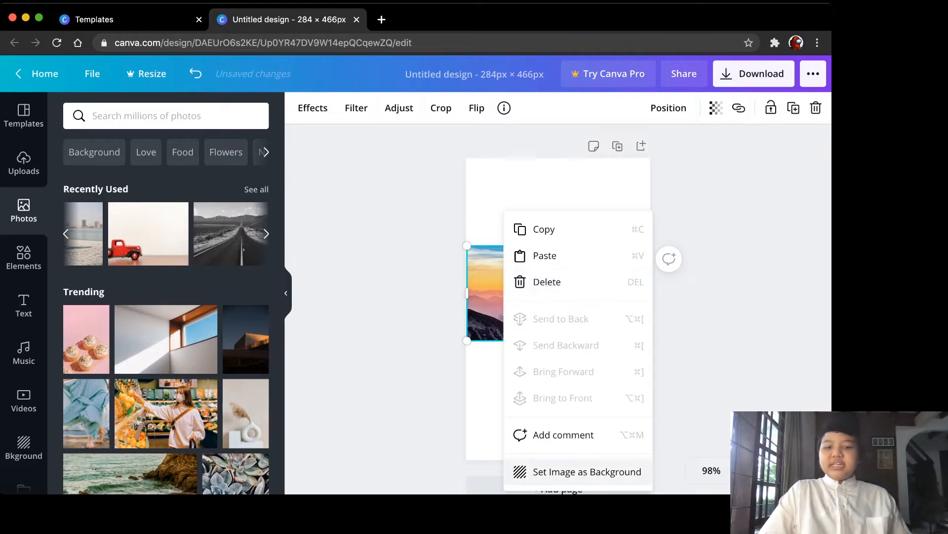
{"action": "left_click", "coordinate": [571, 470]}
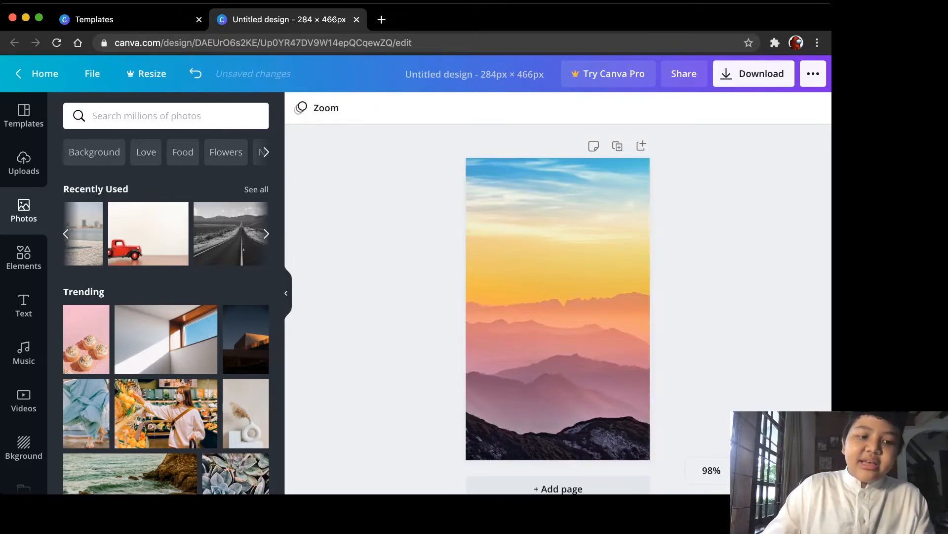
Step: Place the outlined HUSTLE text style on the page's upper part and change its text to FLAP
{"action": "left_click", "coordinate": [24, 306]}
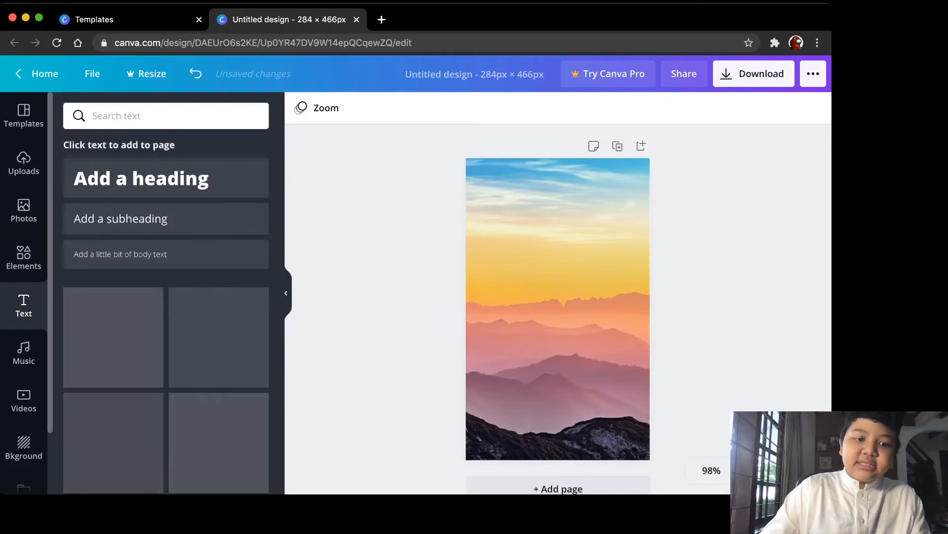
{"action": "scroll", "coordinate": [217, 272], "scroll_direction": "down", "scroll_amount": 5}
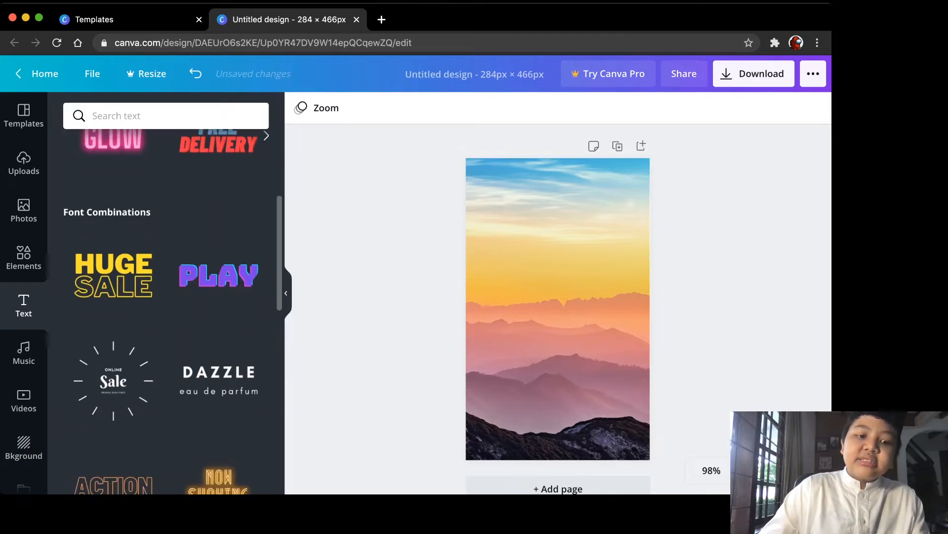
{"action": "scroll", "coordinate": [166, 296], "scroll_direction": "down", "scroll_amount": 7}
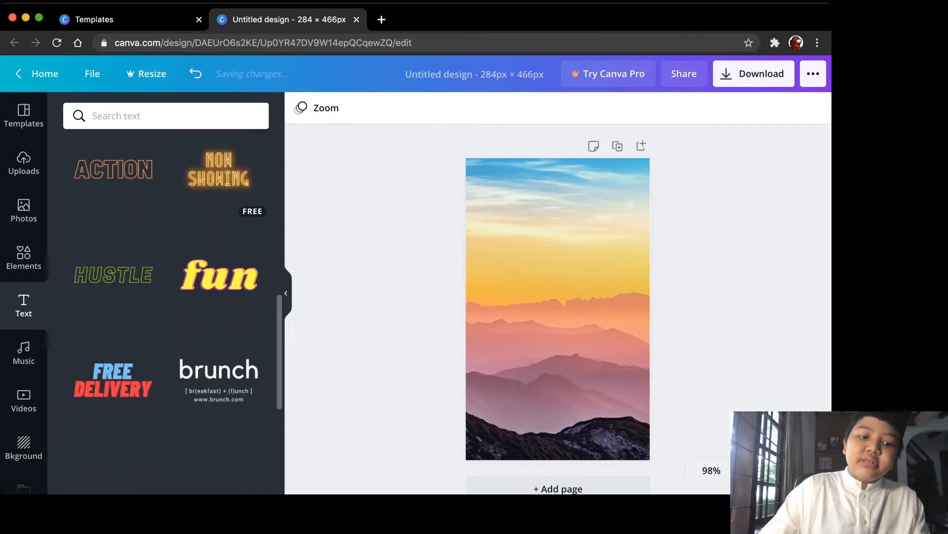
{"action": "left_click_drag", "start_coordinate": [114, 274], "coordinate": [568, 219]}
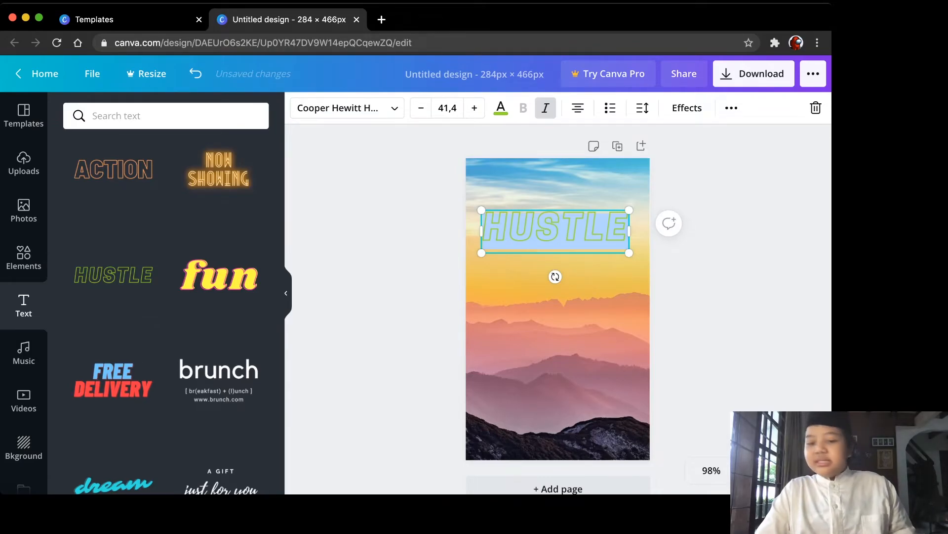
{"action": "type", "text": "FLAP"}
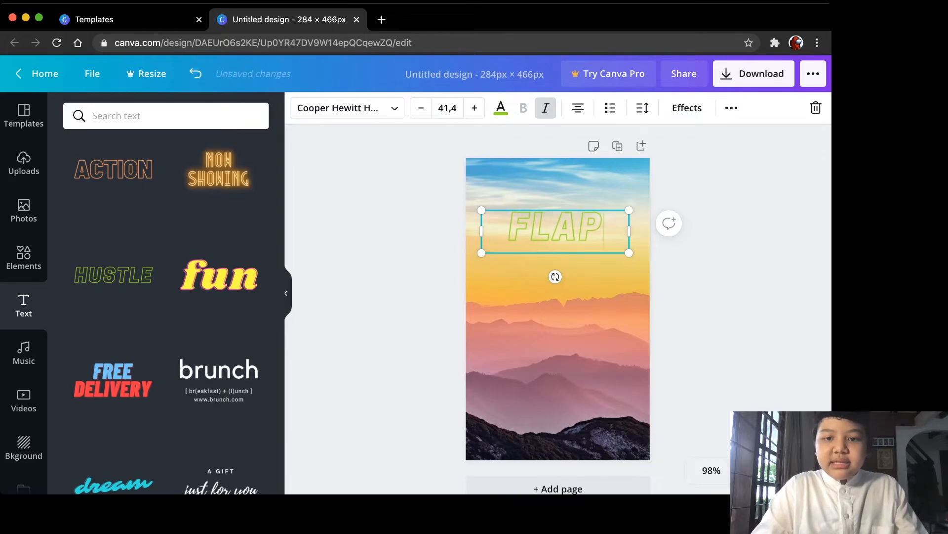
Step: Change the colour of the whole FLAP title to black
{"action": "key", "text": "super+a"}
{"action": "left_click", "coordinate": [501, 108]}
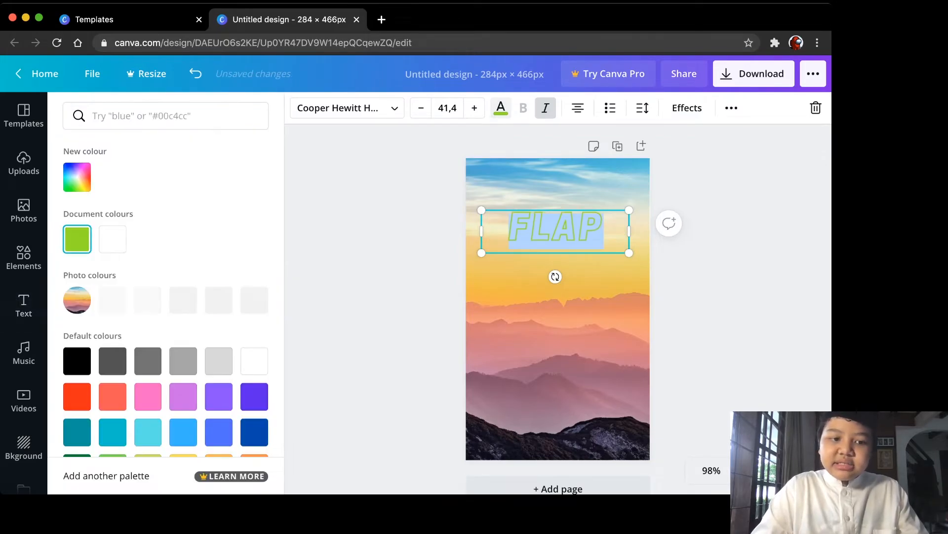
{"action": "left_click", "coordinate": [77, 361]}
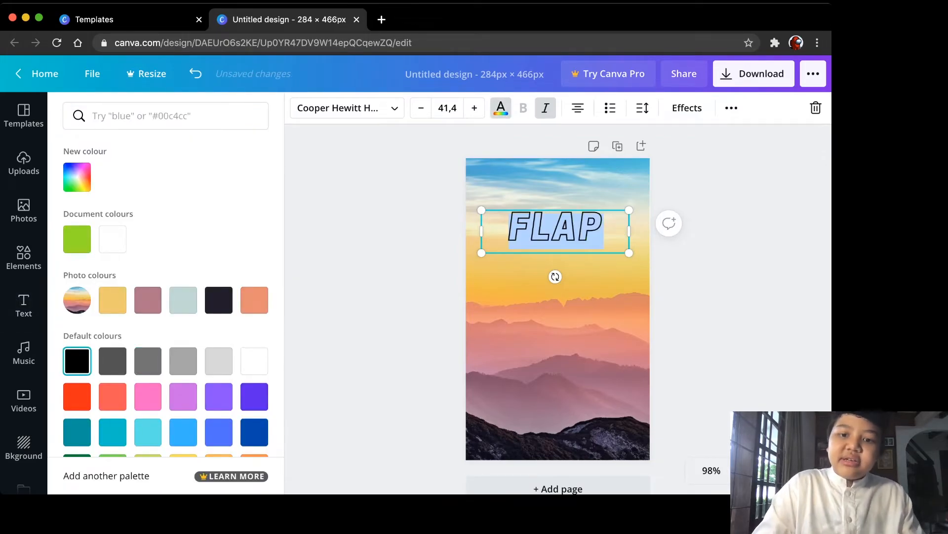
Step: Enlarge the FLAP title to a font size of about 52.1 and centre it near the page's upper edge
{"action": "left_click", "coordinate": [23, 305]}
{"action": "left_click_drag", "start_coordinate": [629, 253], "coordinate": [667, 263]}
{"action": "left_click", "coordinate": [612, 292]}
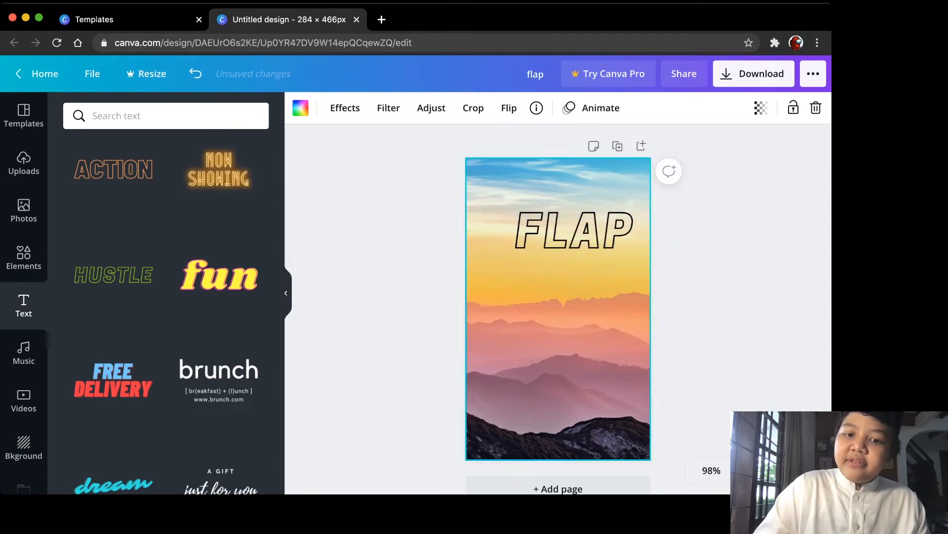
{"action": "left_click_drag", "start_coordinate": [575, 237], "coordinate": [560, 204]}
{"action": "left_click", "coordinate": [568, 289]}
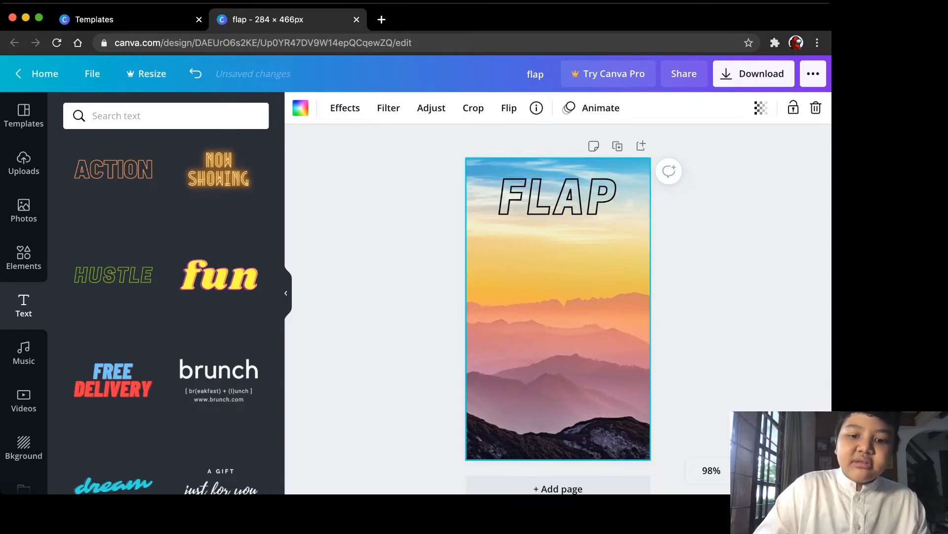
{"action": "scroll", "coordinate": [568, 306], "scroll_direction": "down", "scroll_amount": 1}
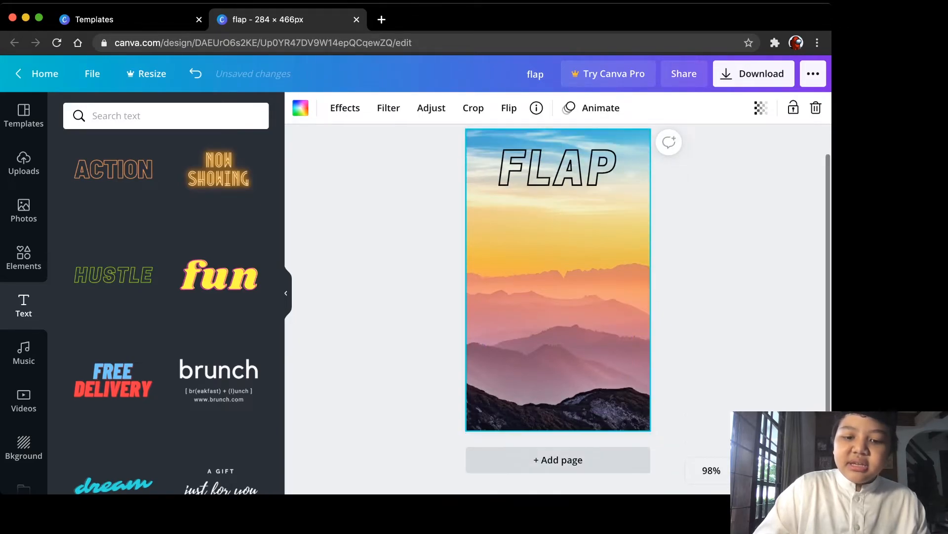
{"action": "left_click", "coordinate": [558, 464]}
{"action": "scroll", "coordinate": [558, 296], "scroll_direction": "up", "scroll_amount": 5}
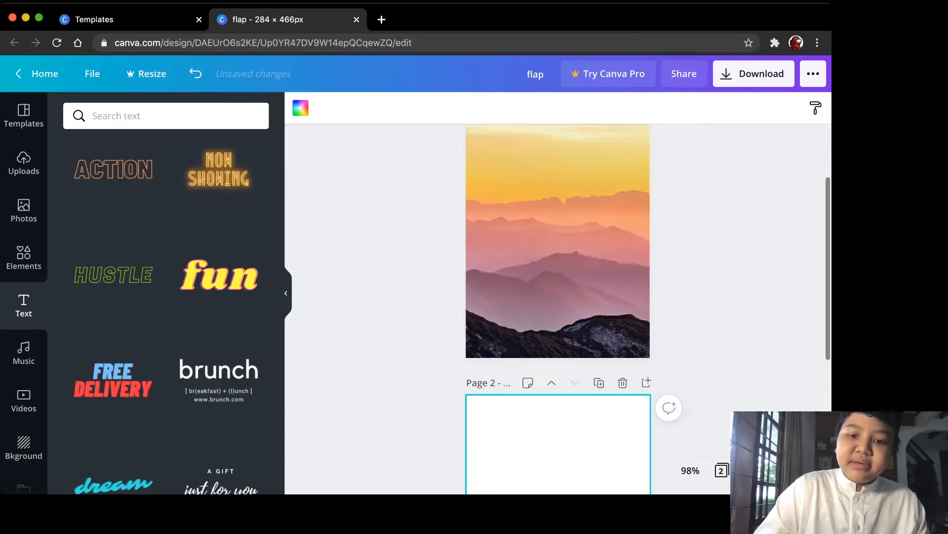
{"action": "left_click", "coordinate": [623, 383]}
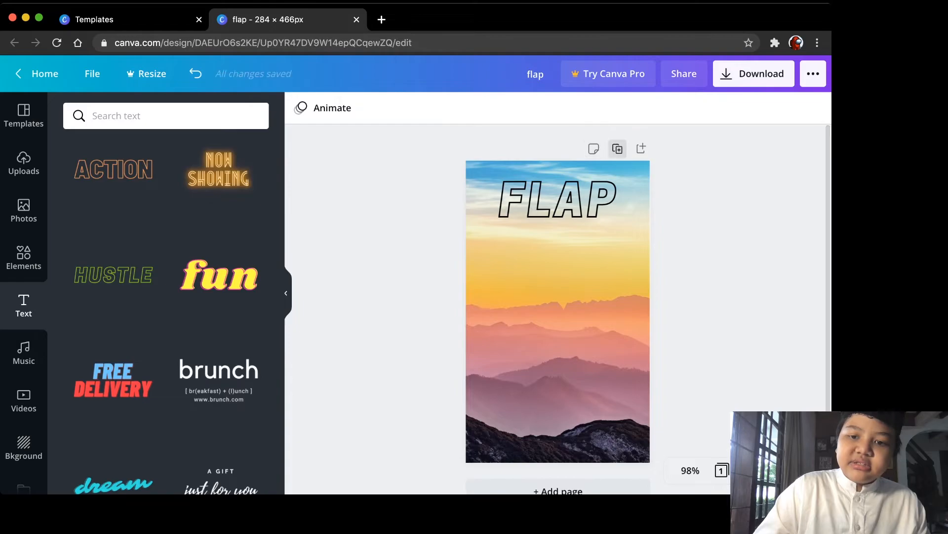
Step: Duplicate the FLAP page and replace the title on the copy with GAME OVER
{"action": "left_click", "coordinate": [618, 148]}
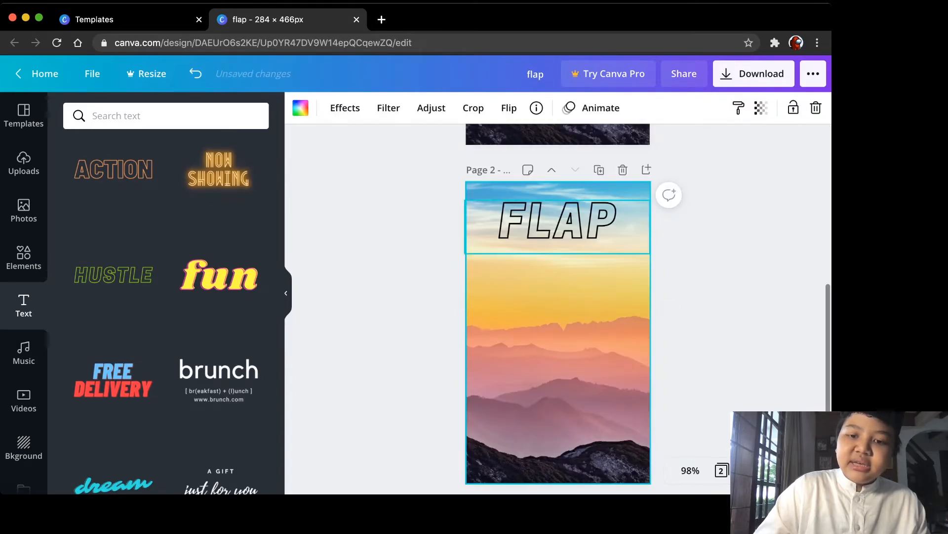
{"action": "left_click", "coordinate": [588, 230]}
{"action": "left_click_drag", "start_coordinate": [588, 243], "coordinate": [499, 242]}
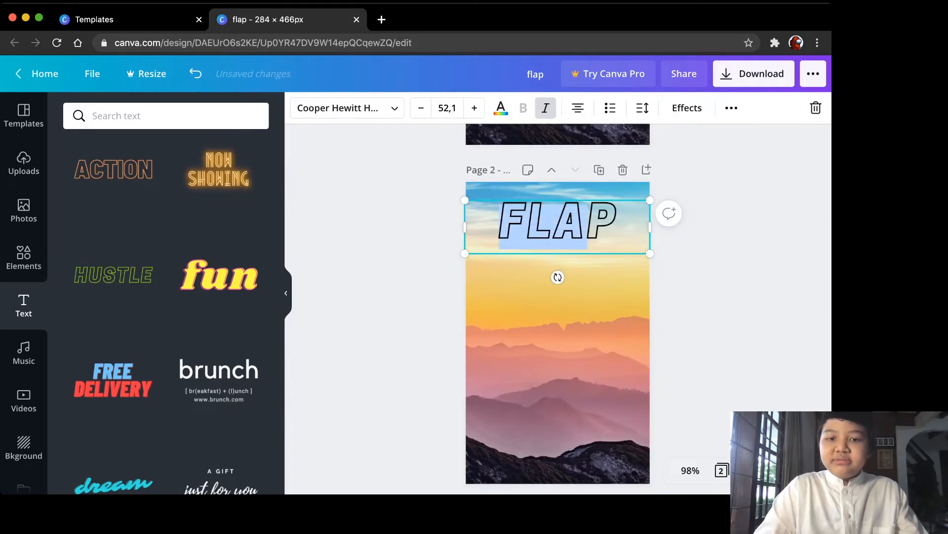
{"action": "key", "text": "ctrl+a"}
{"action": "type", "text": "GAME O"}
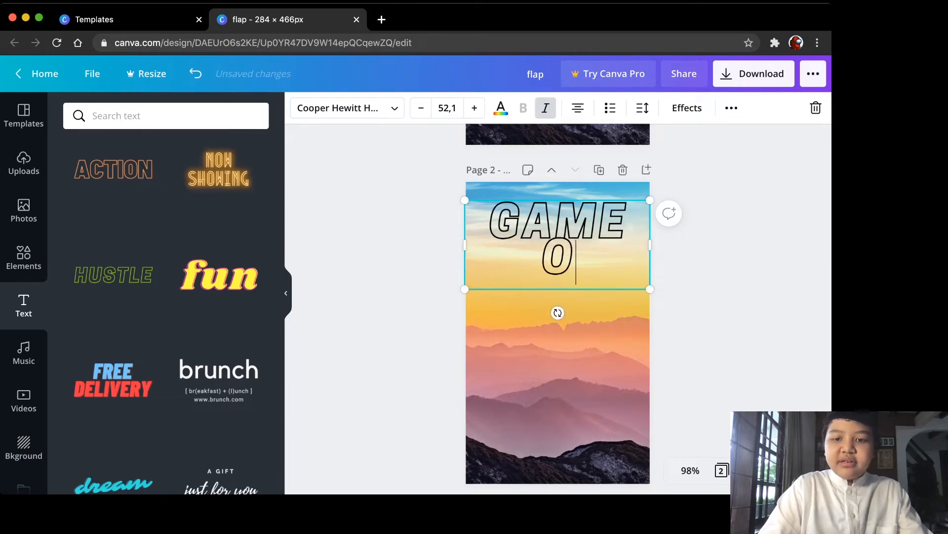
{"action": "type", "text": "VER"}
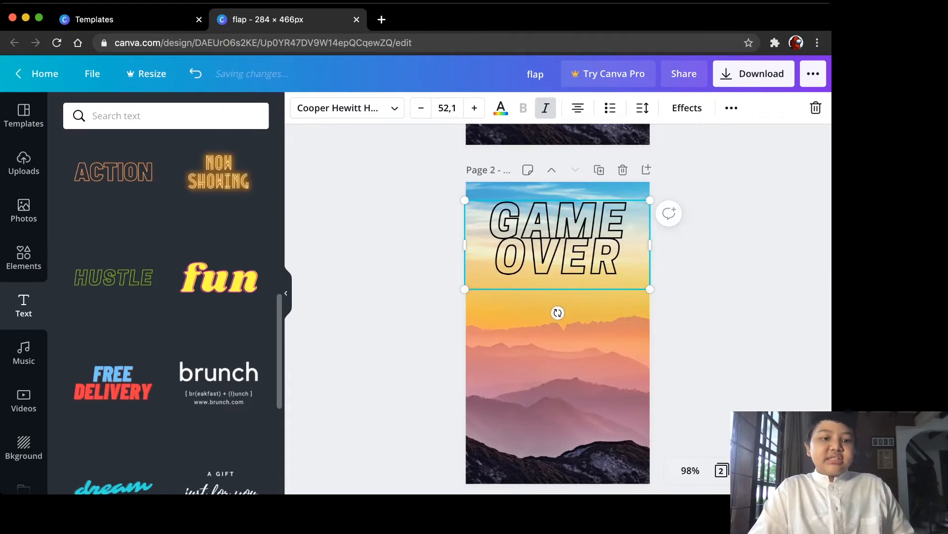
{"action": "scroll", "coordinate": [166, 297], "scroll_direction": "up", "scroll_amount": 3}
{"action": "scroll", "coordinate": [166, 296], "scroll_direction": "up", "scroll_amount": 5}
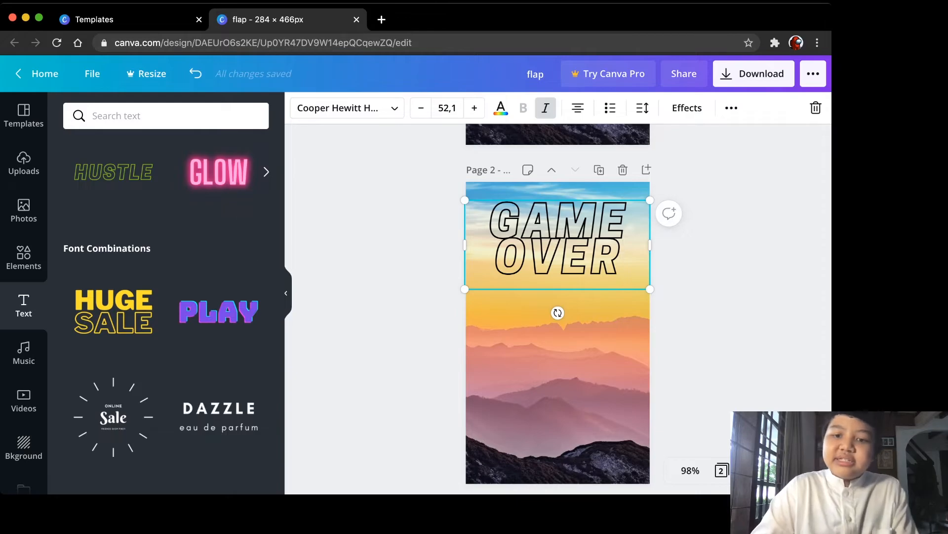
Step: Shrink the GAME OVER title to a font size of about 41.7 and centre it near the page's upper edge
{"action": "left_click_drag", "start_coordinate": [650, 200], "coordinate": [614, 218]}
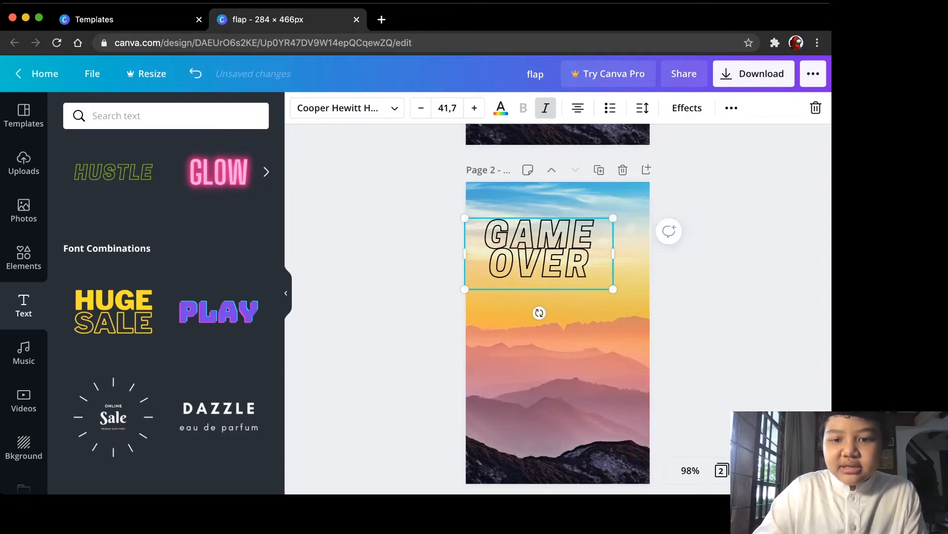
{"action": "left_click", "coordinate": [624, 252]}
{"action": "left_click_drag", "start_coordinate": [538, 252], "coordinate": [552, 234]}
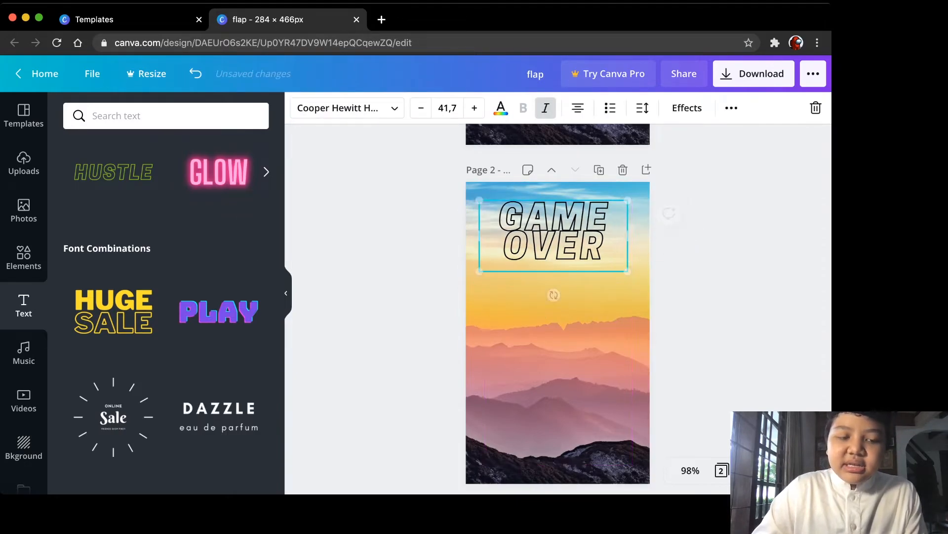
Step: Add the pink neon GLOW text style to the GAME OVER page and change its text to HIGH SCORE
{"action": "left_click", "coordinate": [219, 173]}
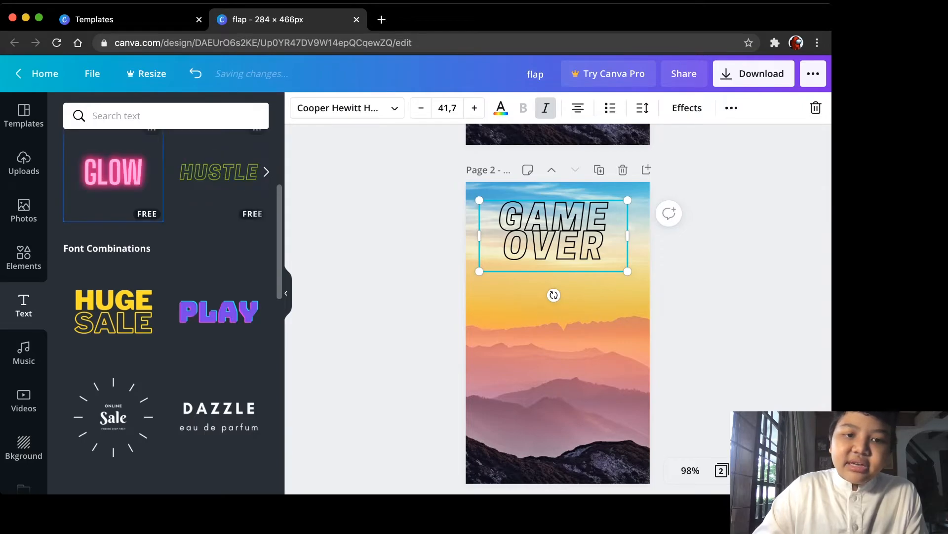
{"action": "left_click_drag", "start_coordinate": [114, 173], "coordinate": [92, 224]}
{"action": "double_click", "coordinate": [558, 333]}
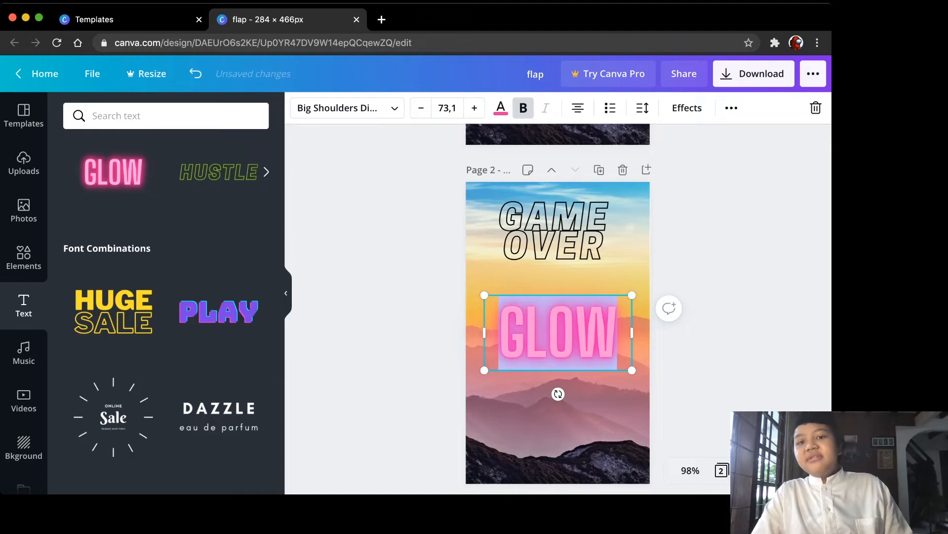
{"action": "type", "text": "HI"}
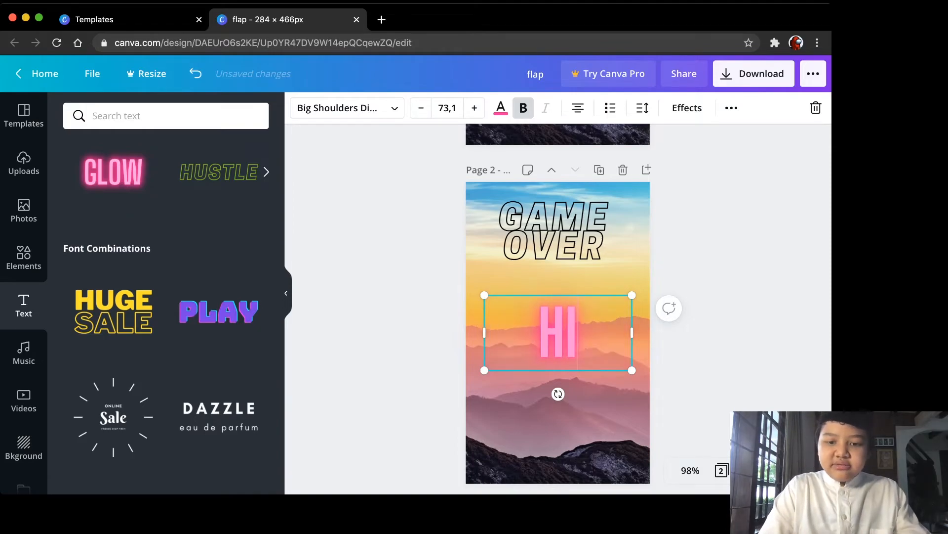
{"action": "type", "text": "GH SCORE"}
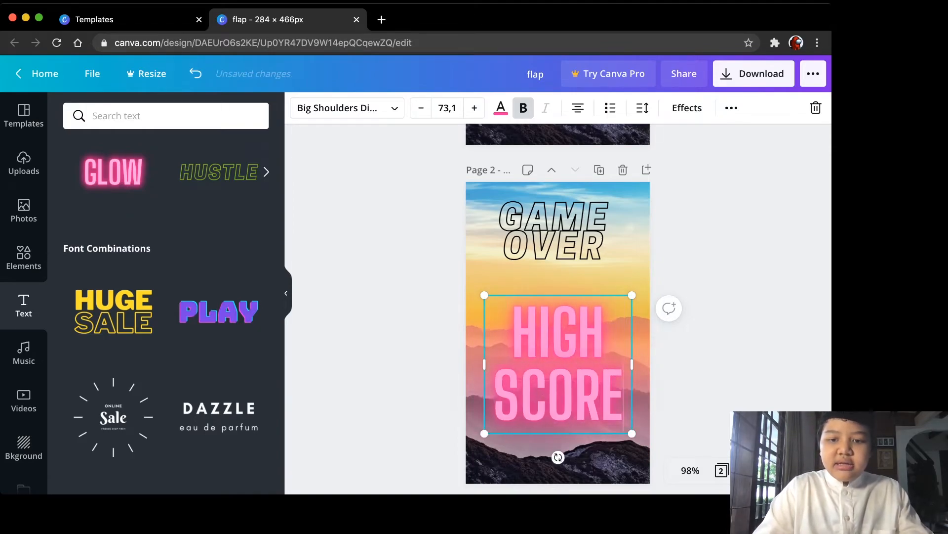
{"action": "left_click", "coordinate": [692, 365]}
{"action": "left_click", "coordinate": [558, 365]}
{"action": "left_click_drag", "start_coordinate": [558, 364], "coordinate": [558, 340]}
{"action": "key", "text": "super+a"}
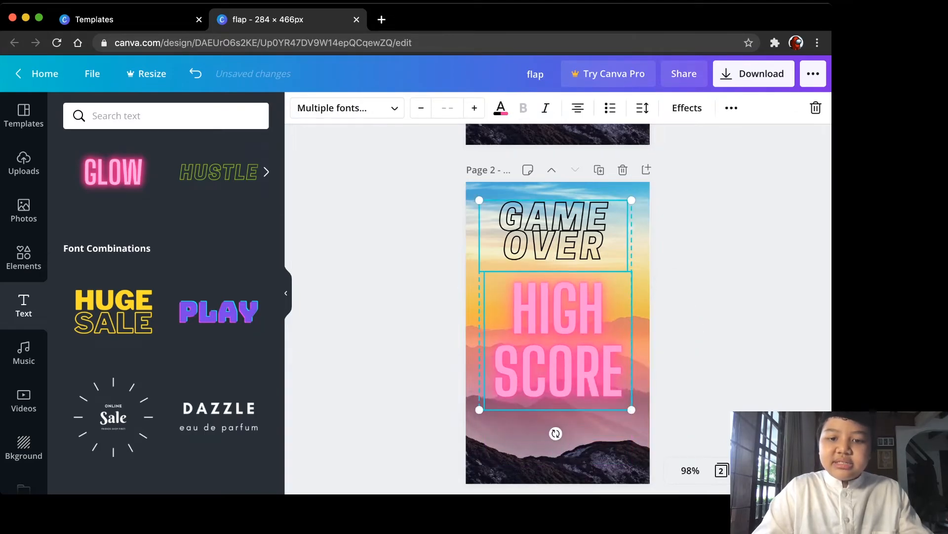
{"action": "key", "text": "super+z"}
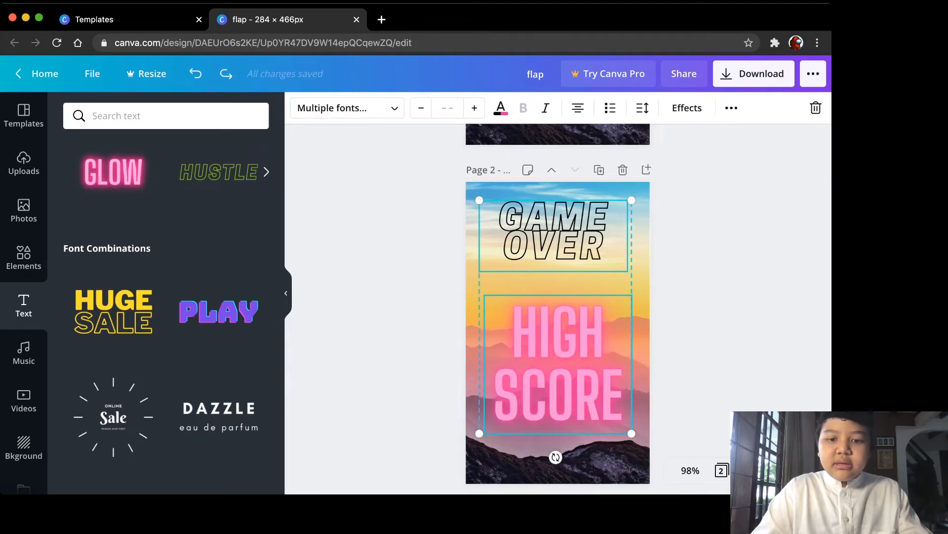
{"action": "left_click", "coordinate": [673, 294]}
Step: Set the font size of the whole HIGH SCORE text to 20
{"action": "left_click", "coordinate": [579, 343]}
{"action": "left_click_drag", "start_coordinate": [514, 332], "coordinate": [624, 398]}
{"action": "left_click", "coordinate": [420, 108]}
{"action": "left_click", "coordinate": [421, 108]}
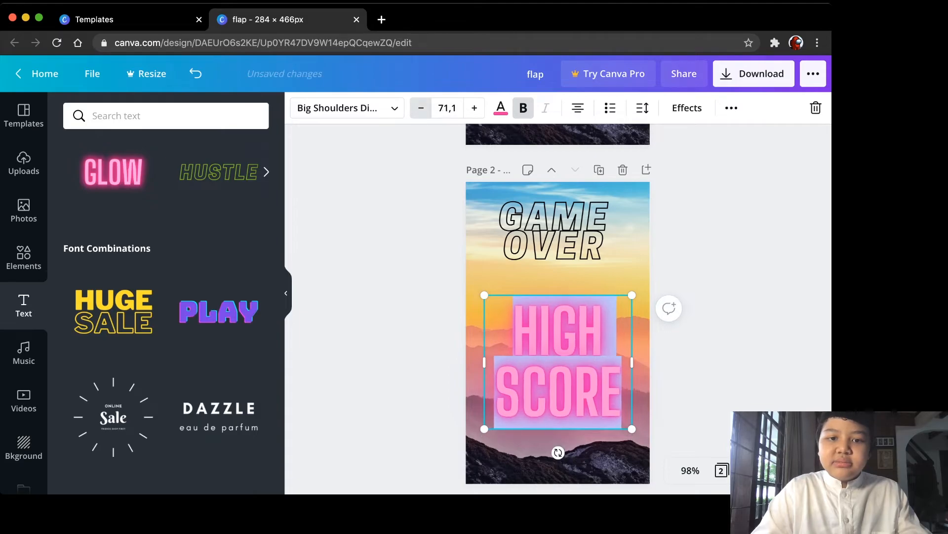
{"action": "left_click", "coordinate": [420, 109]}
{"action": "left_click", "coordinate": [447, 108]}
{"action": "type", "text": "20"}
{"action": "key", "text": "Return"}
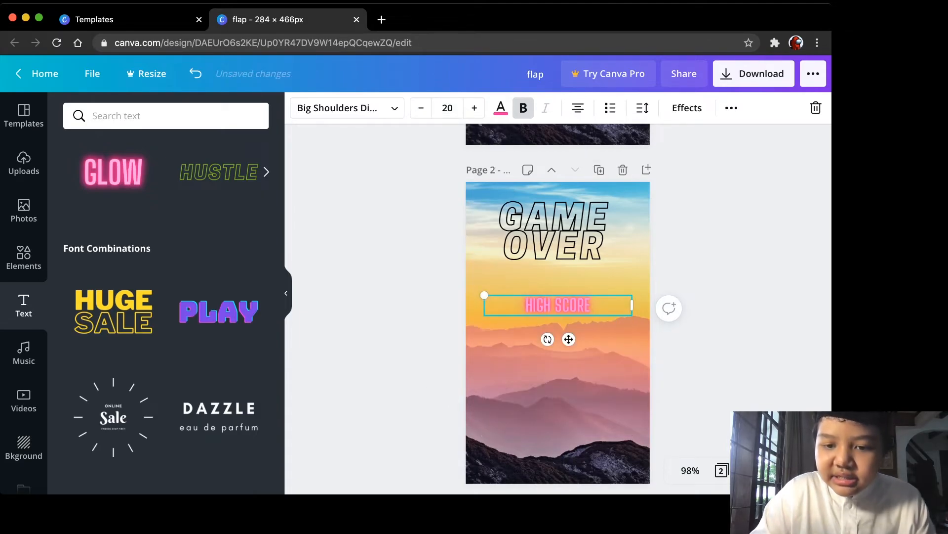
Step: Enlarge the HIGH SCORE text to a font size of about 27.1 and move it back within the page
{"action": "left_click_drag", "start_coordinate": [633, 315], "coordinate": [679, 322]}
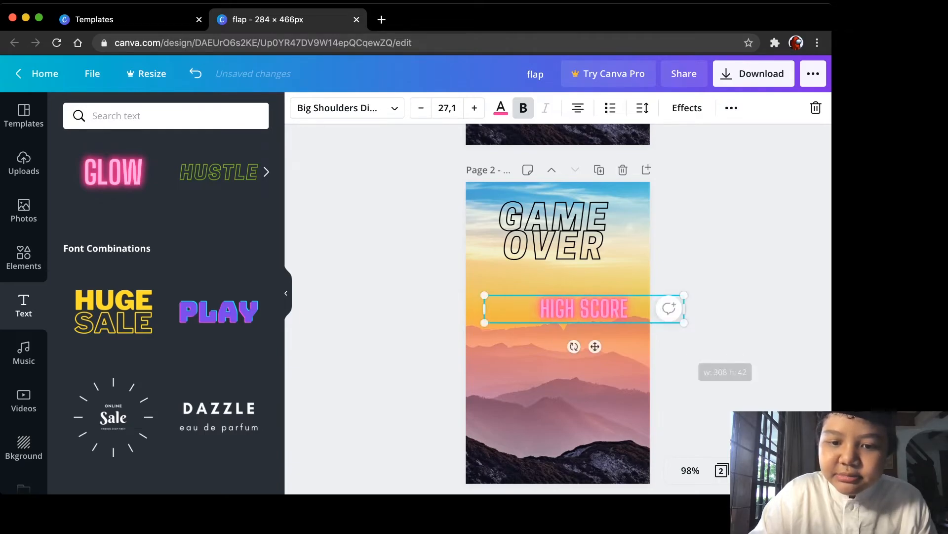
{"action": "left_click_drag", "start_coordinate": [579, 308], "coordinate": [505, 372]}
{"action": "left_click", "coordinate": [556, 349]}
Step: Duplicate the HIGH SCORE text and change the lower label to LAST SCORE on a single line
{"action": "left_click", "coordinate": [550, 298]}
{"action": "key", "text": "super+v"}
{"action": "type", "text": "LAST"}
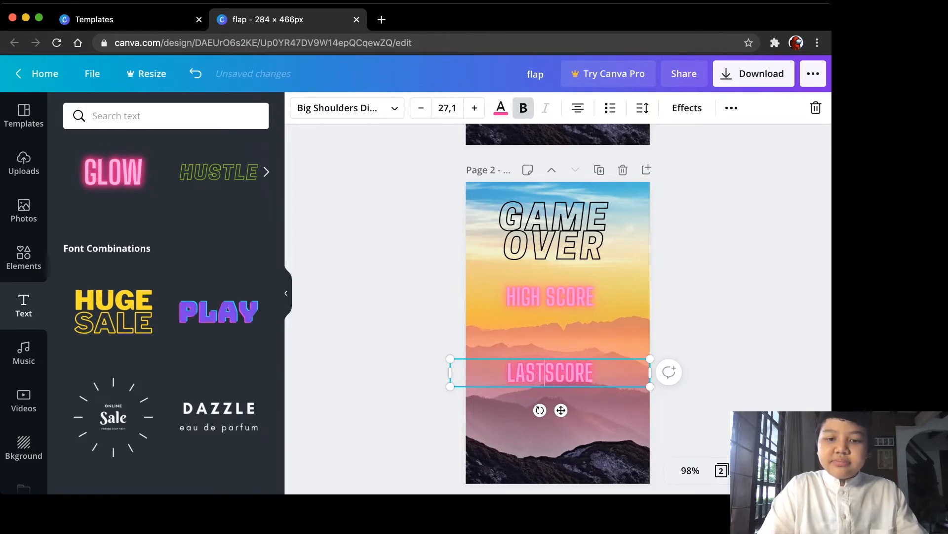
{"action": "key", "text": "Return"}
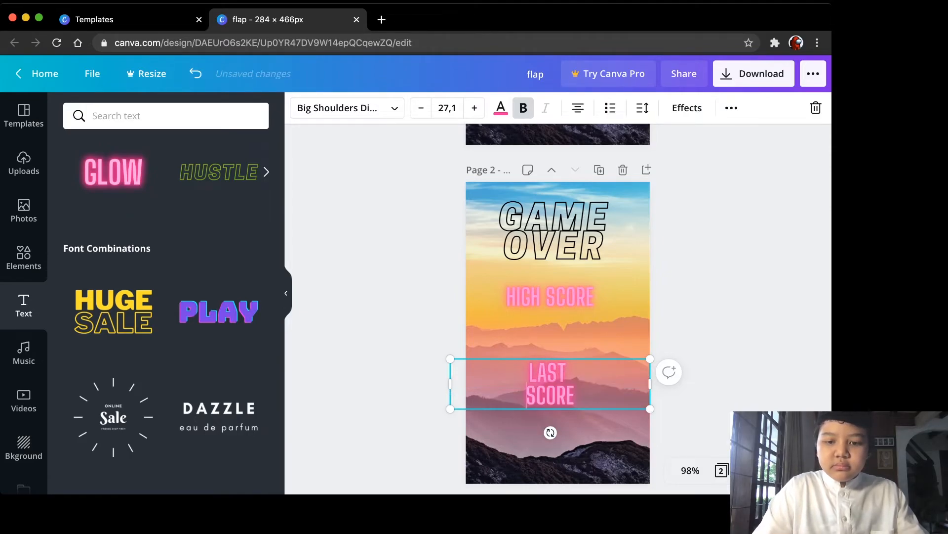
{"action": "key", "text": "BackSpace"}
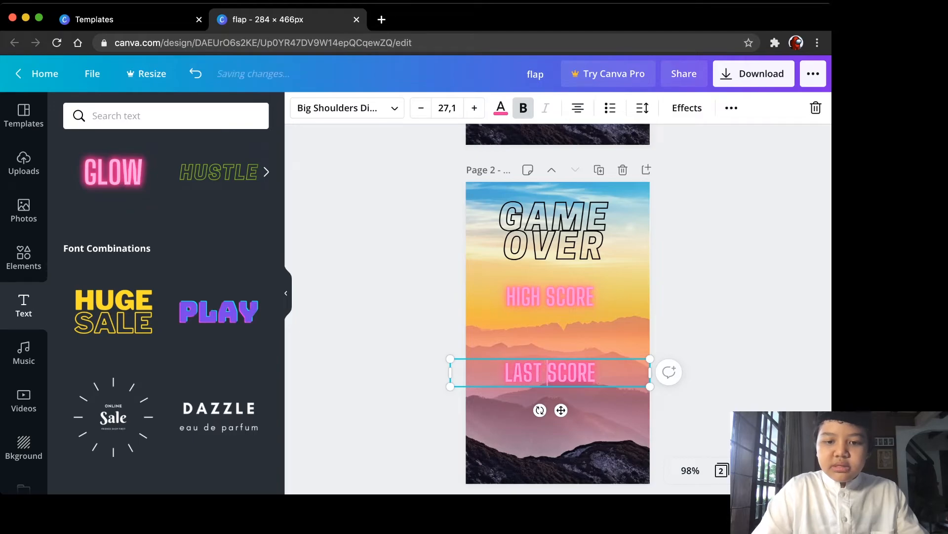
{"action": "left_click", "coordinate": [558, 425]}
Step: Centre the score labels on the page and turn the HIGH SCORE copy directly under the title into a row of dashes
{"action": "mouse_move", "coordinate": [550, 372]}
{"action": "left_mouse_down"}
{"action": "mouse_move", "coordinate": [566, 373]}
{"action": "mouse_move", "coordinate": [558, 370]}
{"action": "left_mouse_up"}
{"action": "left_click_drag", "start_coordinate": [550, 296], "coordinate": [558, 277]}
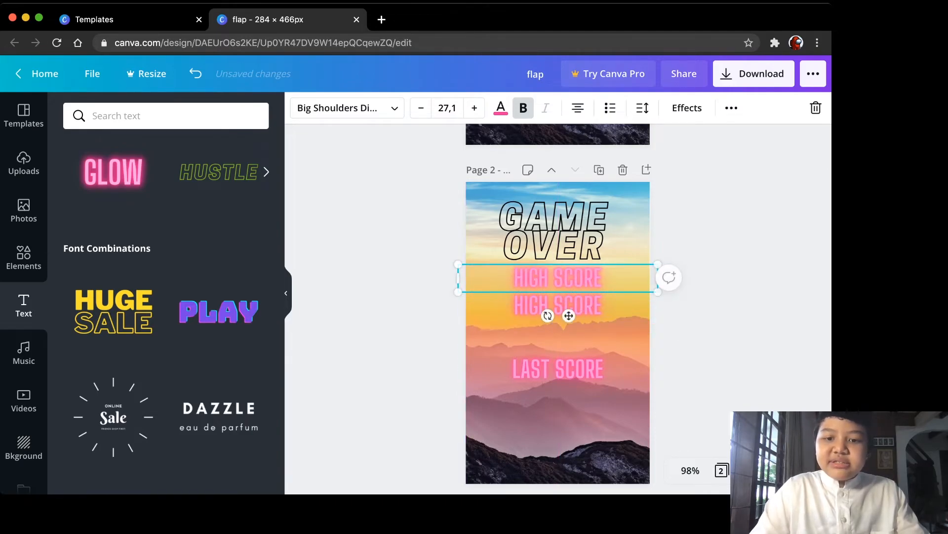
{"action": "key", "text": "BackSpace"}
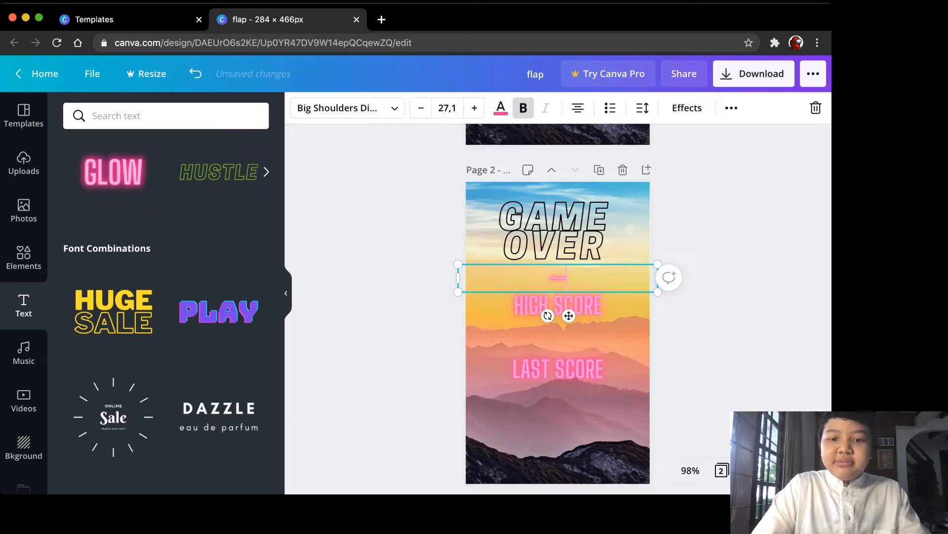
Step: Change the colour of the row of dashes under the GAME OVER title to orange
{"action": "key", "text": "super+a"}
{"action": "left_click", "coordinate": [501, 108]}
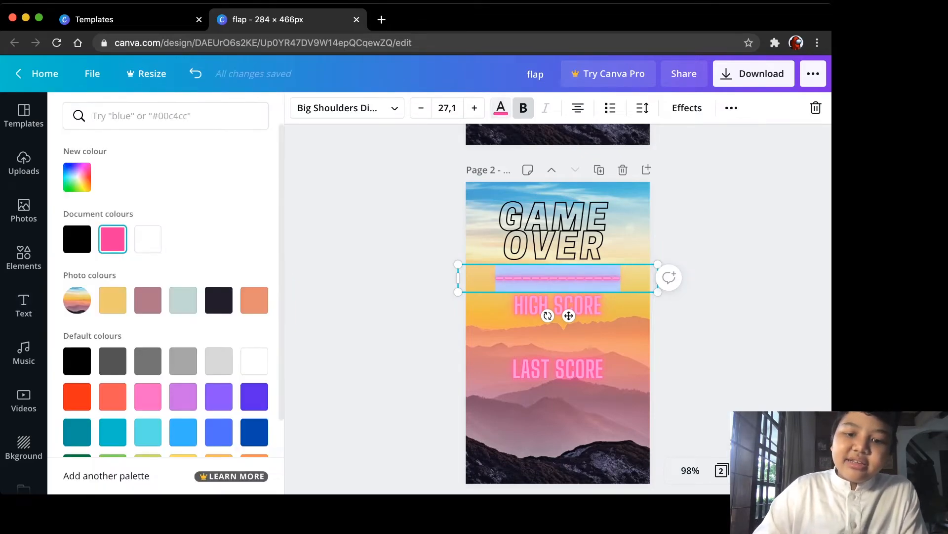
{"action": "left_click", "coordinate": [183, 300]}
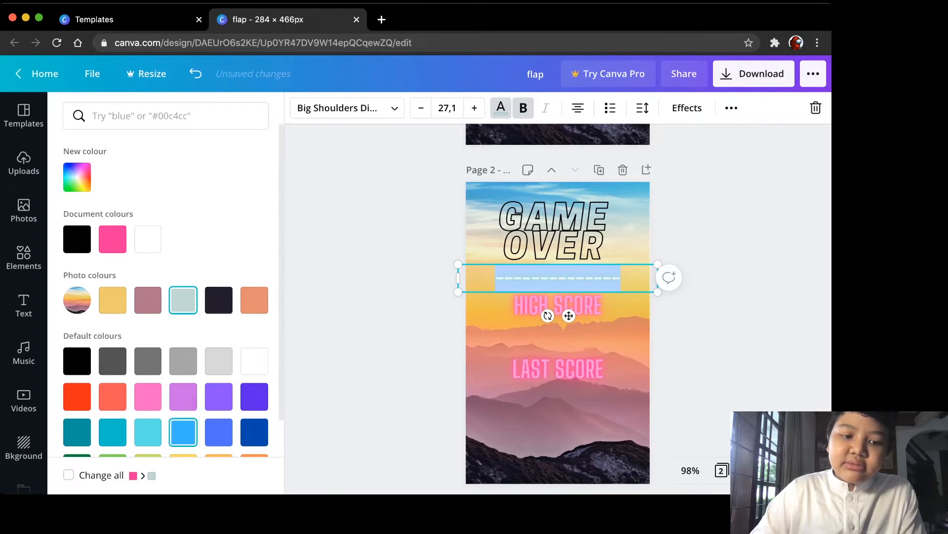
{"action": "scroll", "coordinate": [197, 395], "scroll_direction": "down", "scroll_amount": 2}
{"action": "left_click", "coordinate": [218, 426]}
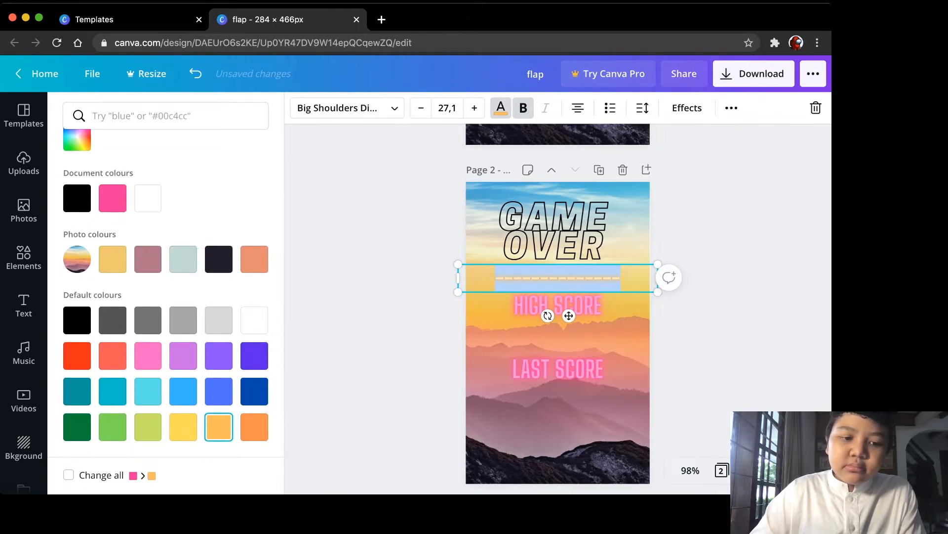
{"action": "left_click", "coordinate": [254, 426]}
{"action": "left_click", "coordinate": [23, 306]}
{"action": "left_click", "coordinate": [549, 338]}
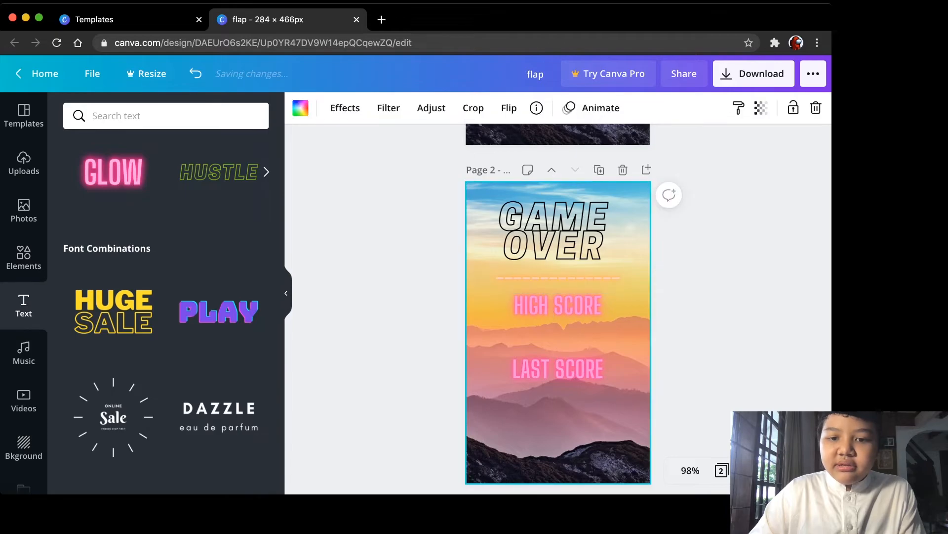
{"action": "left_click_drag", "start_coordinate": [558, 278], "coordinate": [559, 279]}
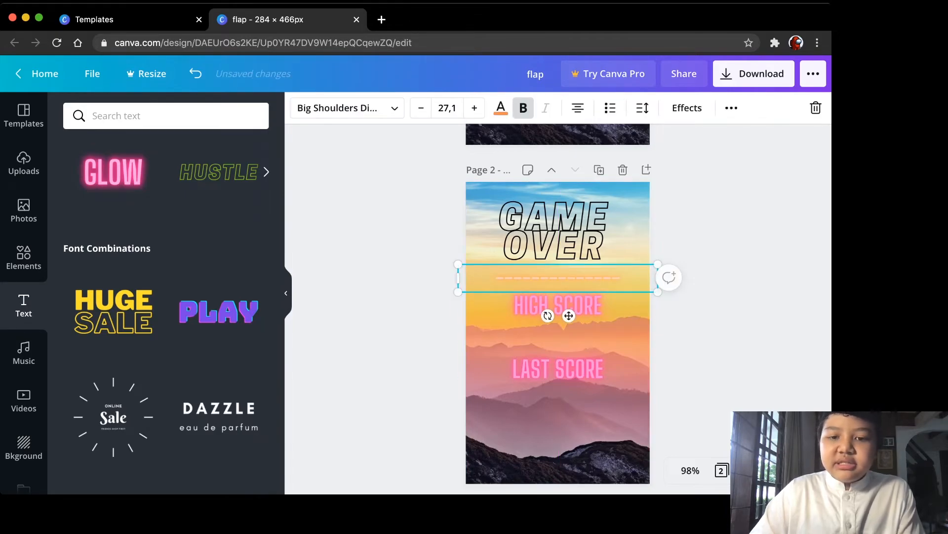
{"action": "left_click", "coordinate": [561, 338]}
Step: Review both pages of the flap design and download all pages as PNG
{"action": "scroll", "coordinate": [561, 339], "scroll_direction": "up", "scroll_amount": 5}
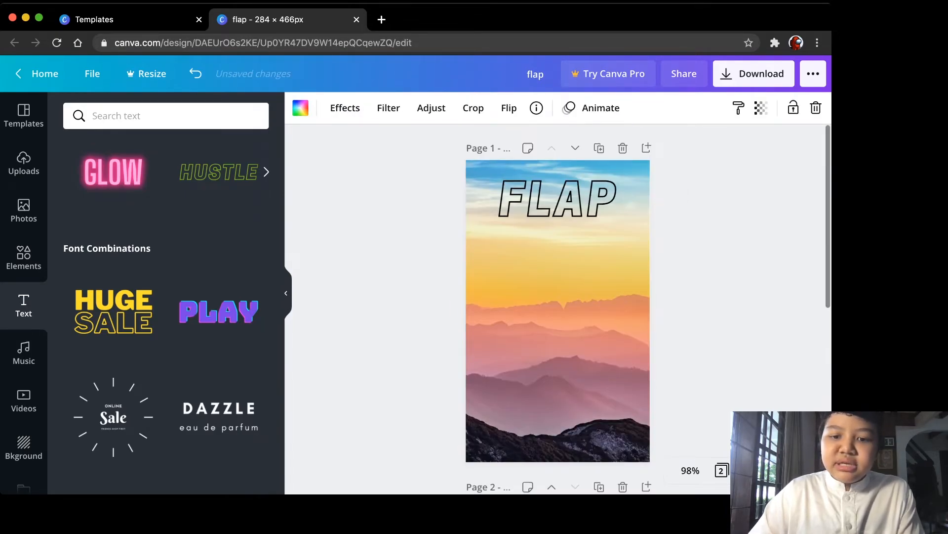
{"action": "scroll", "coordinate": [559, 297], "scroll_direction": "down", "scroll_amount": 8}
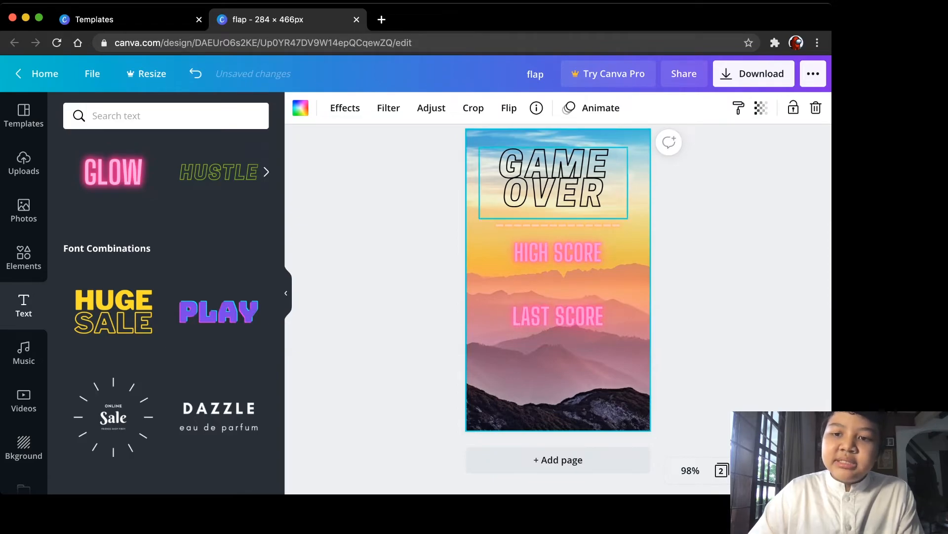
{"action": "scroll", "coordinate": [558, 296], "scroll_direction": "up", "scroll_amount": 8}
{"action": "left_click", "coordinate": [754, 74]}
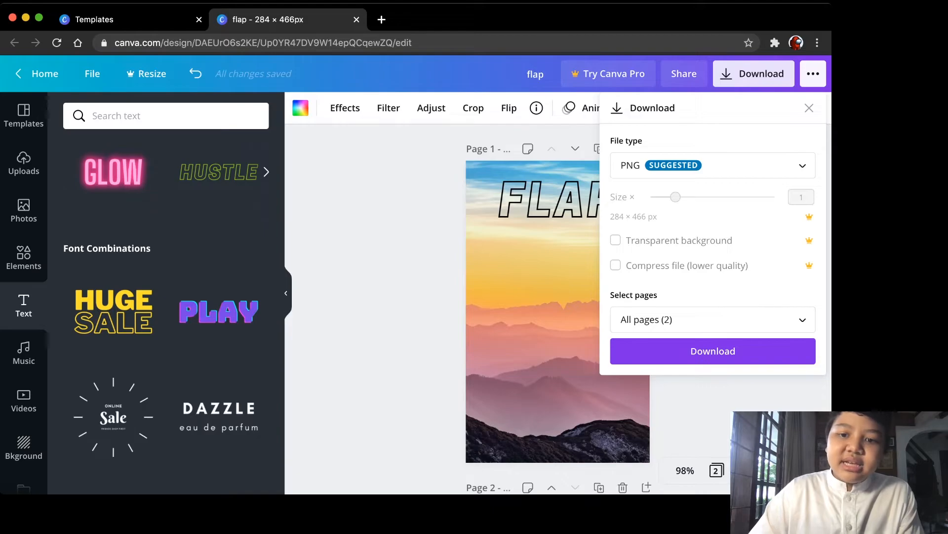
{"action": "left_click", "coordinate": [713, 351]}
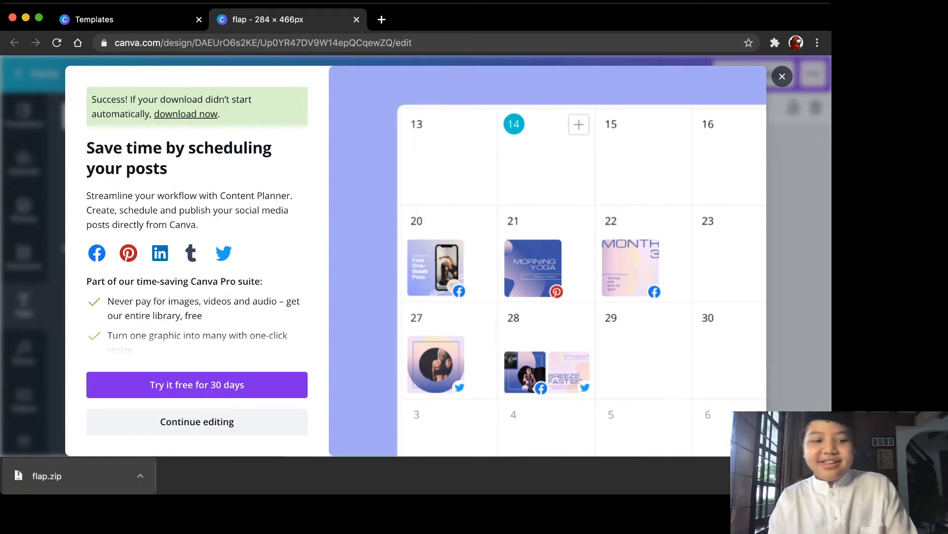
Step: Extract the downloaded flap.zip, open the flap folder and select the images 1.png and 2.png
{"action": "left_click", "coordinate": [74, 475]}
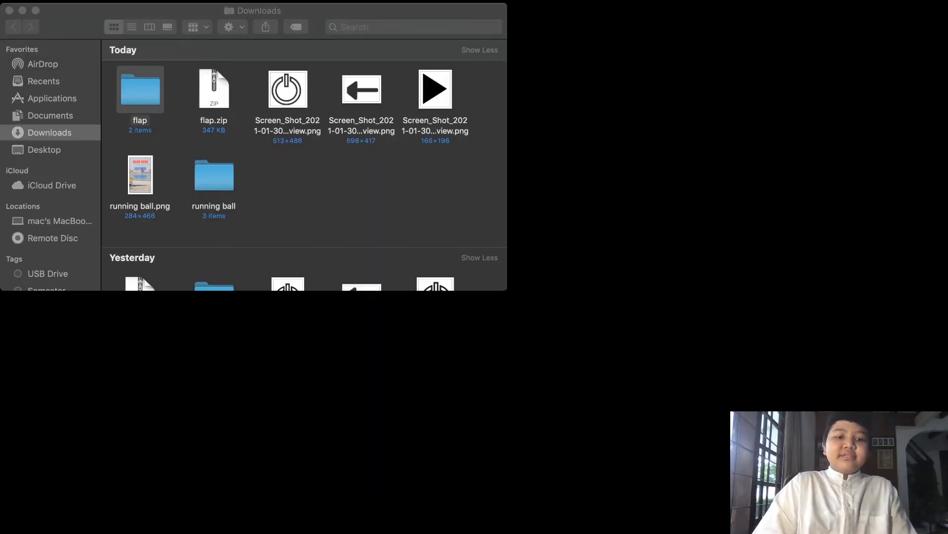
{"action": "double_click", "coordinate": [140, 90]}
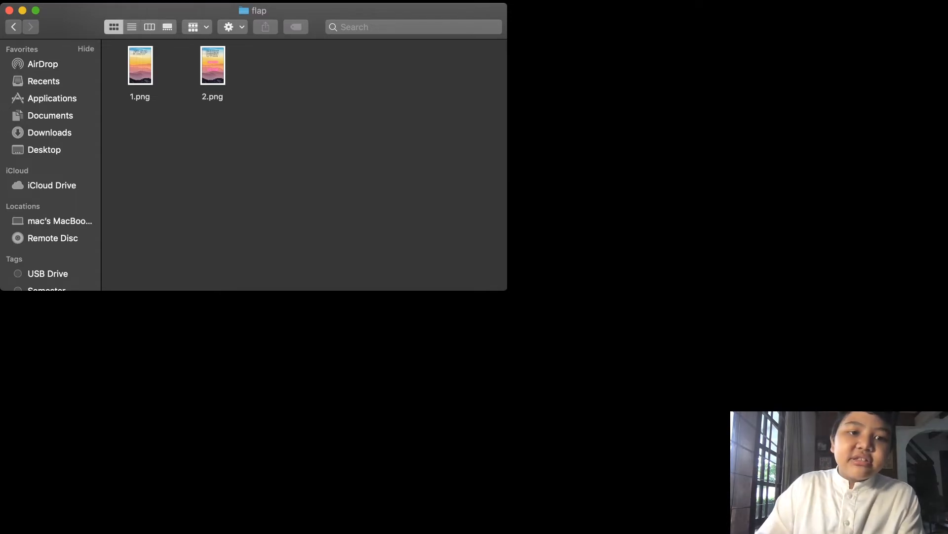
{"action": "key", "text": "super+bracketleft"}
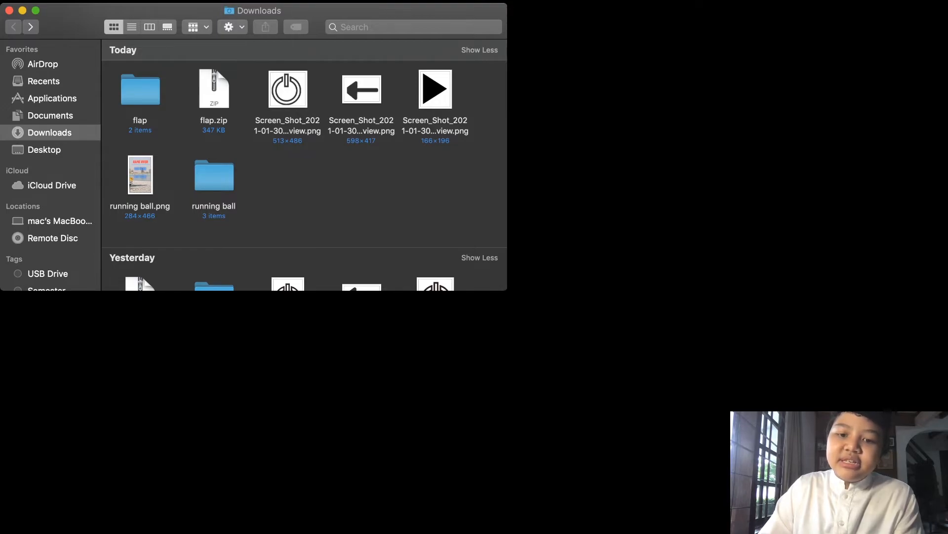
{"action": "key", "text": "super+Tab"}
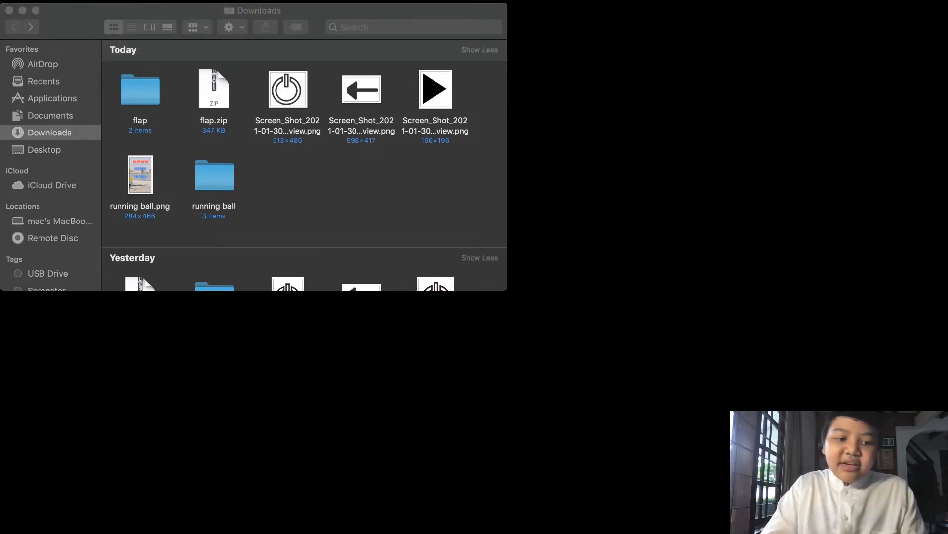
{"action": "key", "text": "super+Tab"}
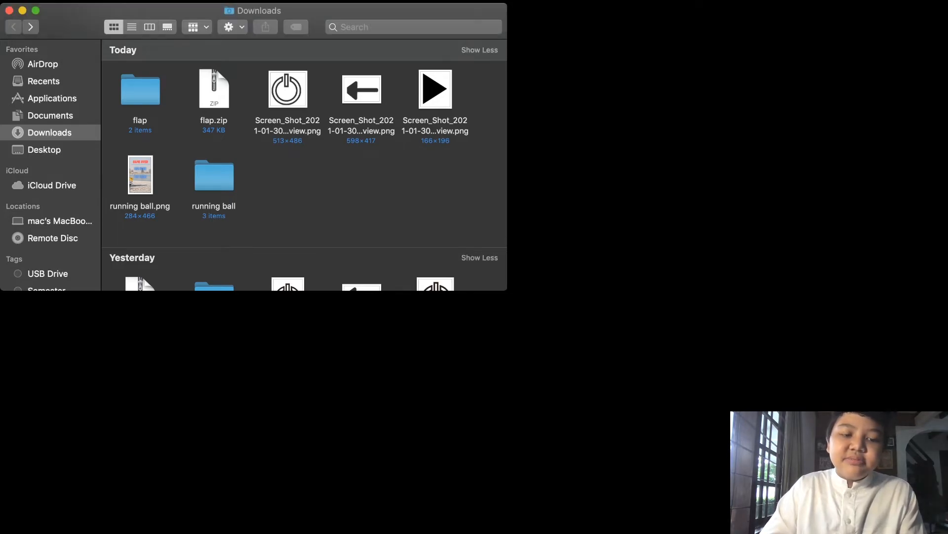
{"action": "double_click", "coordinate": [141, 90]}
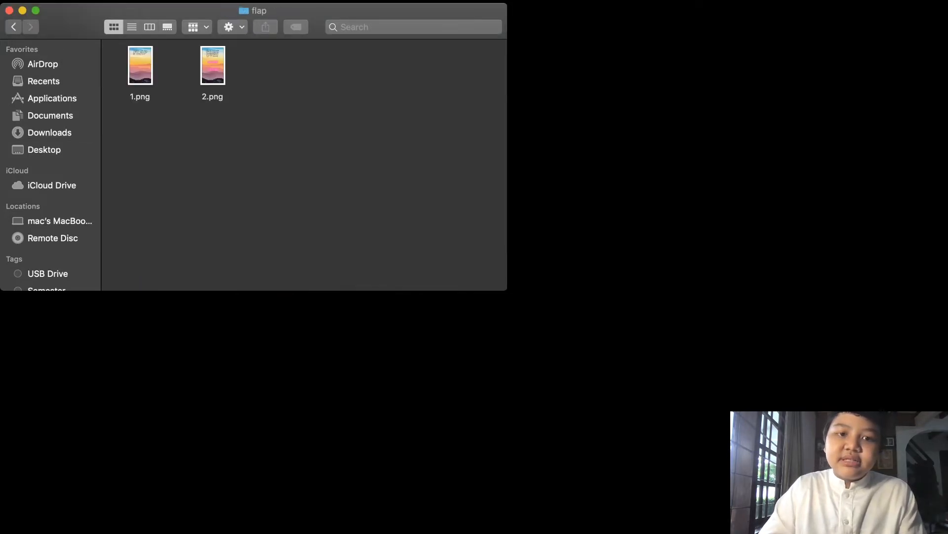
{"action": "key", "text": "super+a"}
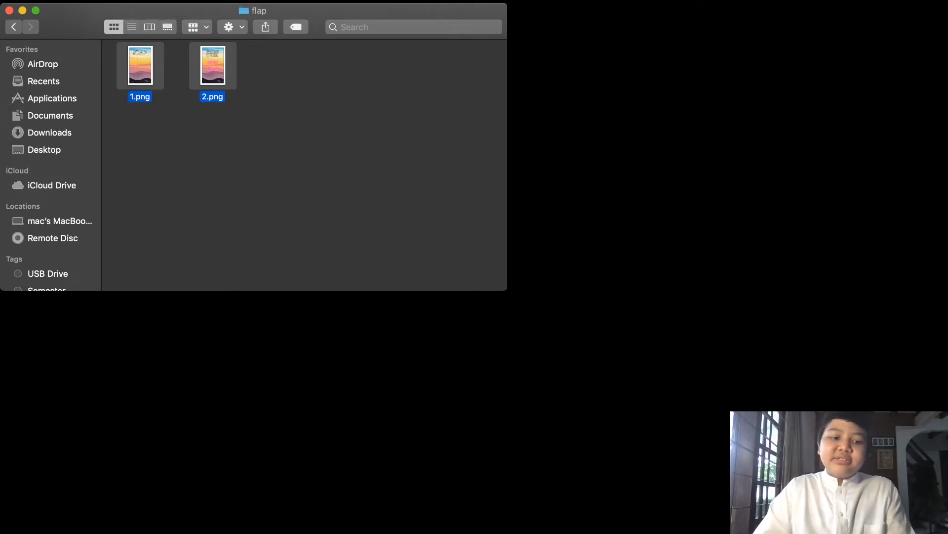
Step: Switch to the flap(2) project in Buildbox and open the node map with the Start, 3D World and ingame UI nodes
{"action": "key", "text": "super+Tab"}
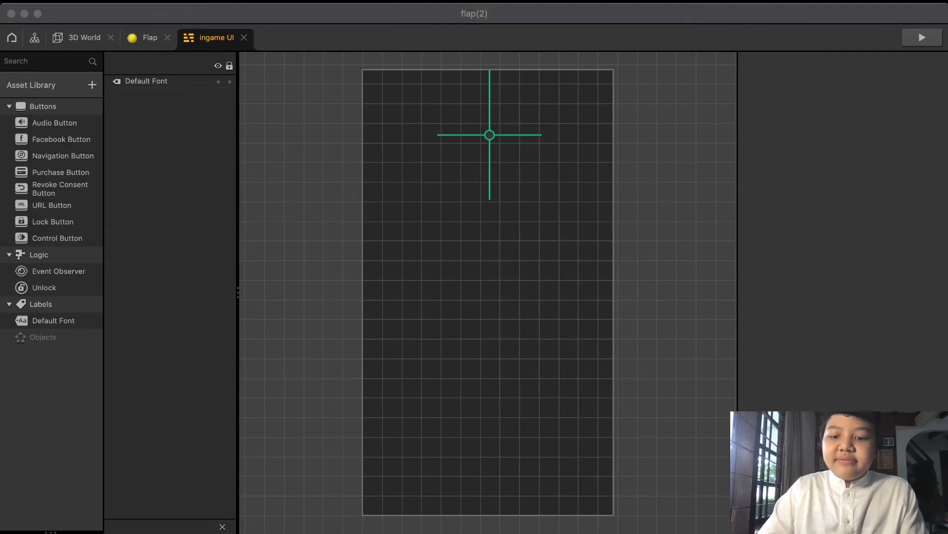
{"action": "key", "text": "super+Tab"}
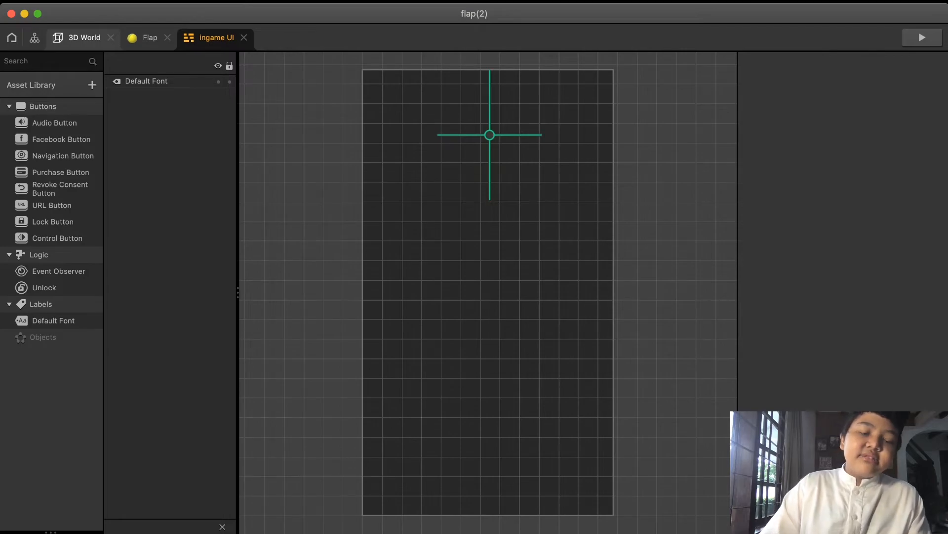
{"action": "left_click", "coordinate": [35, 38]}
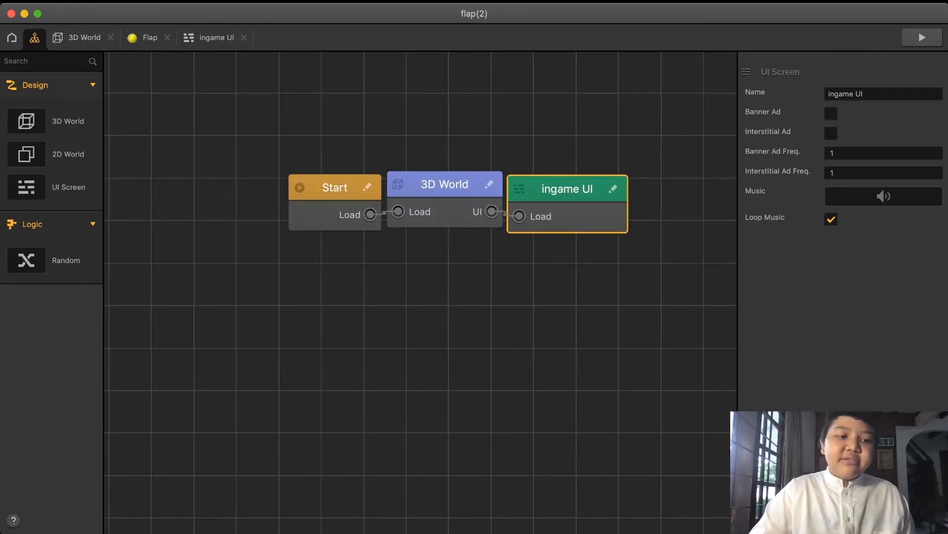
Step: Add a UI Screen node below the 3D World node and name it main menu
{"action": "left_click_drag", "start_coordinate": [26, 188], "coordinate": [446, 354]}
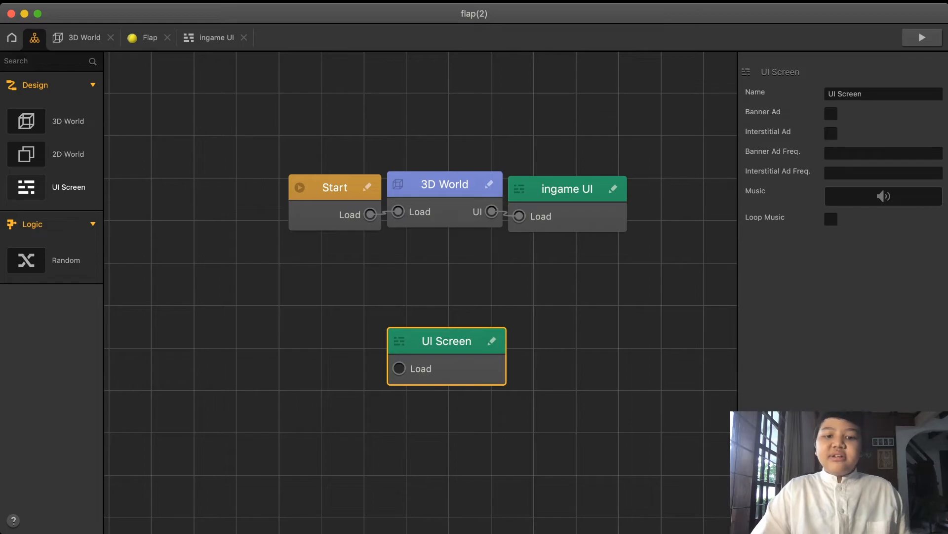
{"action": "left_click_drag", "start_coordinate": [866, 94], "coordinate": [826, 94]}
{"action": "type", "text": "main menu"}
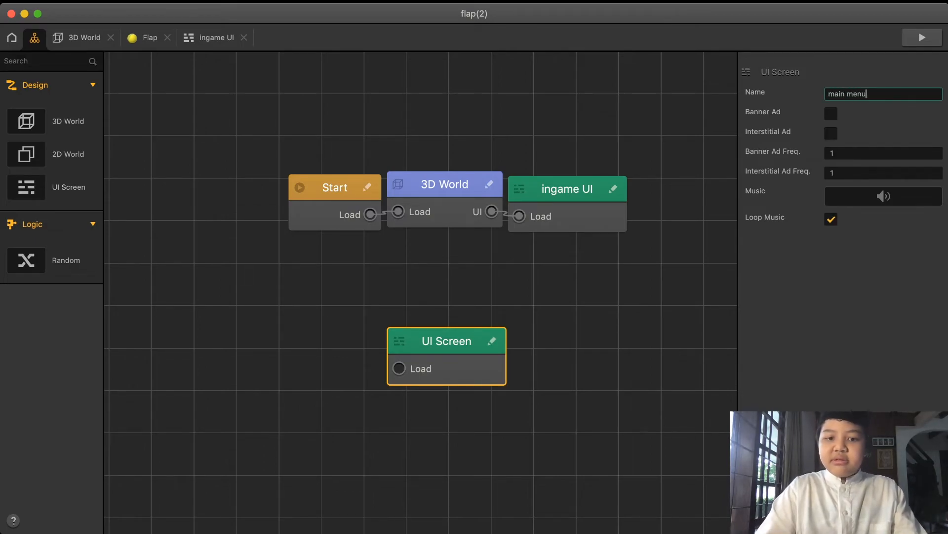
{"action": "key", "text": "Return"}
Step: Open the main menu screen, import the FLAP title picture as an Image and stretch it to fill the whole screen frame
{"action": "double_click", "coordinate": [450, 342]}
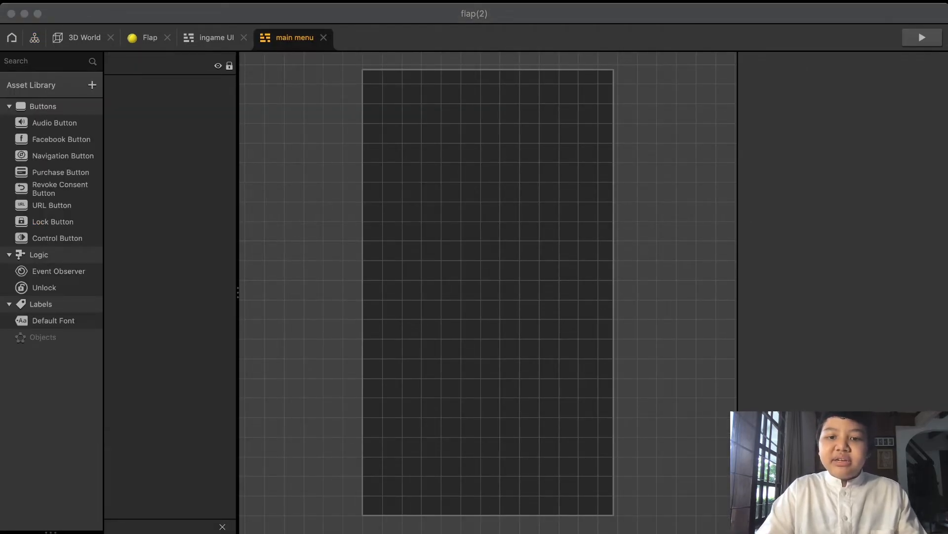
{"action": "left_click_drag", "start_coordinate": [741, 296], "coordinate": [656, 292]}
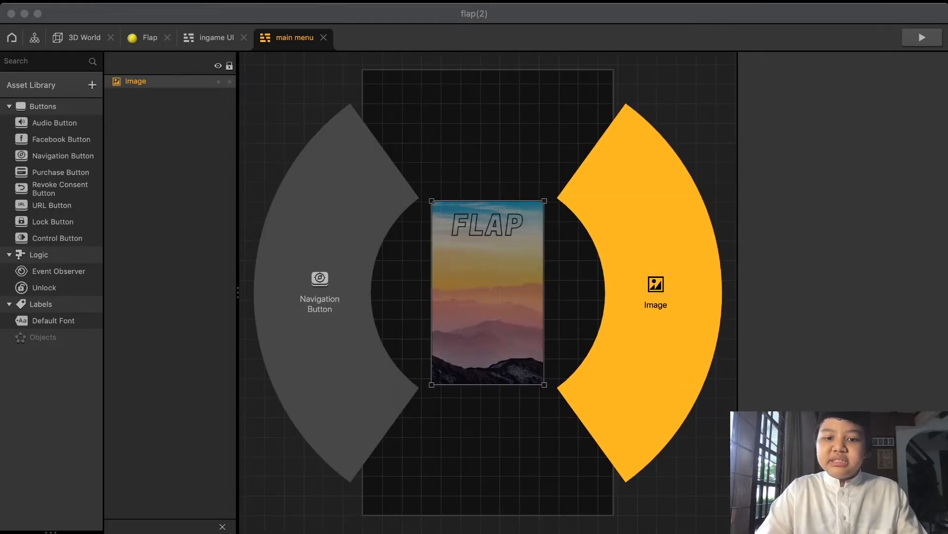
{"action": "left_click_drag", "start_coordinate": [431, 200], "coordinate": [362, 69]}
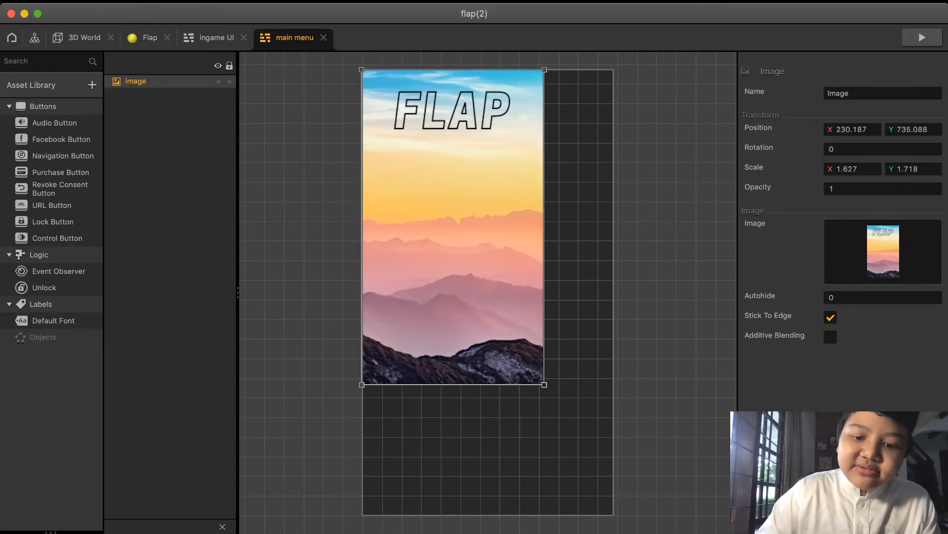
{"action": "left_click_drag", "start_coordinate": [544, 385], "coordinate": [616, 515]}
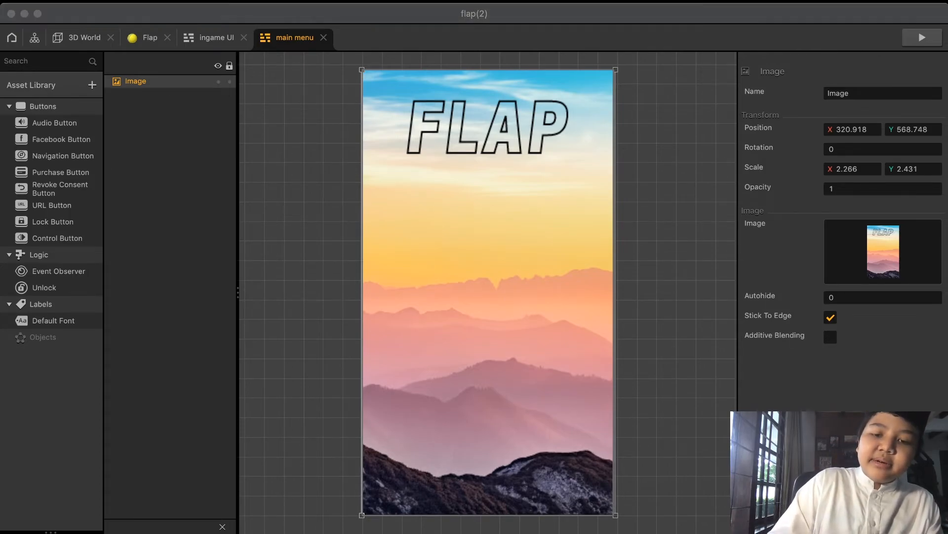
Step: Import the black play triangle as a Navigation Button, layer it above the background, enlarge it to about 1.4 scale and centre it
{"action": "left_click_drag", "start_coordinate": [736, 294], "coordinate": [341, 292]}
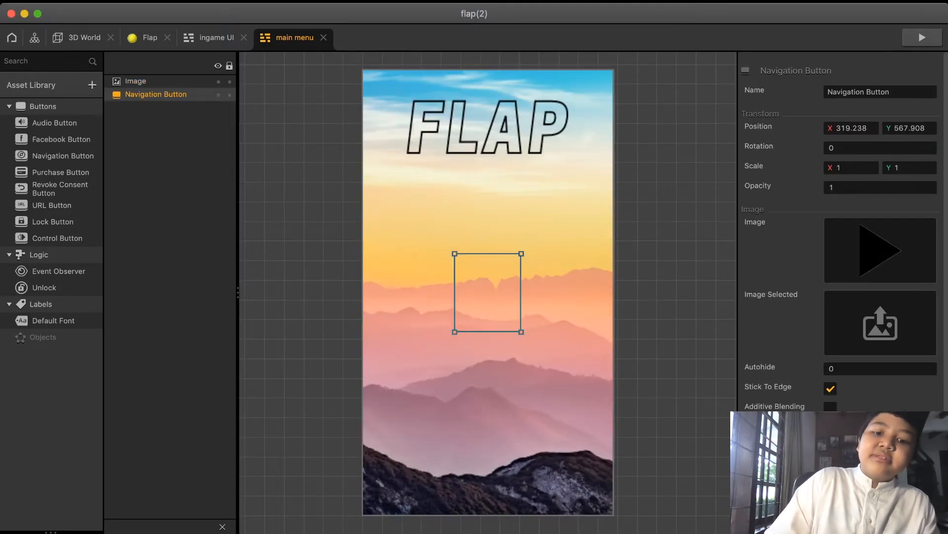
{"action": "left_click_drag", "start_coordinate": [155, 95], "coordinate": [156, 77]}
{"action": "left_click_drag", "start_coordinate": [521, 332], "coordinate": [547, 363]}
{"action": "left_click_drag", "start_coordinate": [501, 308], "coordinate": [486, 293]}
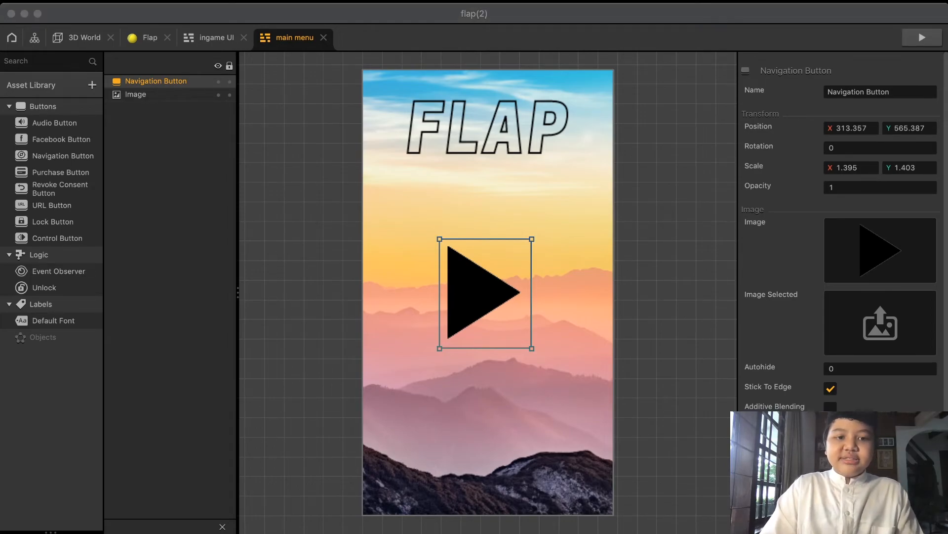
Step: Import the power icon as a Navigation Button, shrink it to about 0.3 scale at the main menu's lower-left edge and name it exit
{"action": "left_click_drag", "start_coordinate": [731, 296], "coordinate": [320, 294]}
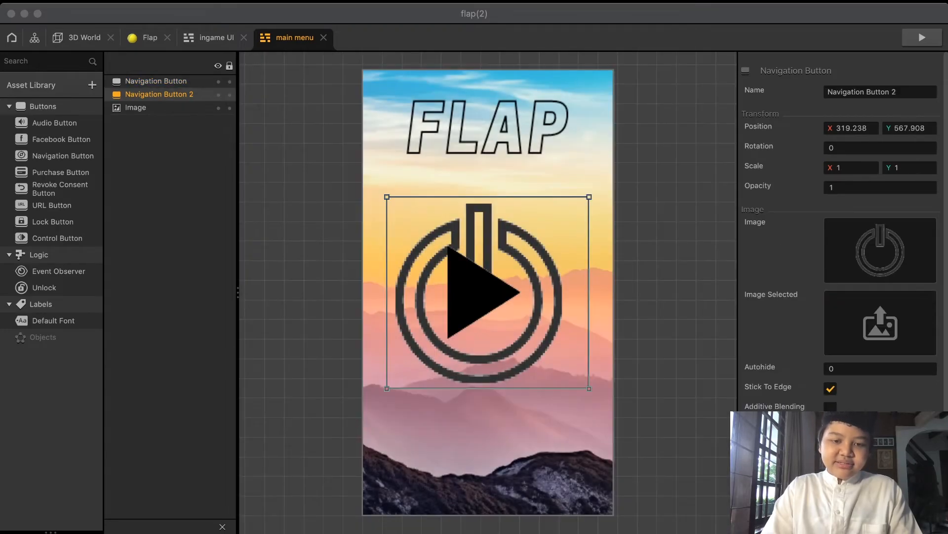
{"action": "left_click_drag", "start_coordinate": [589, 197], "coordinate": [448, 333]}
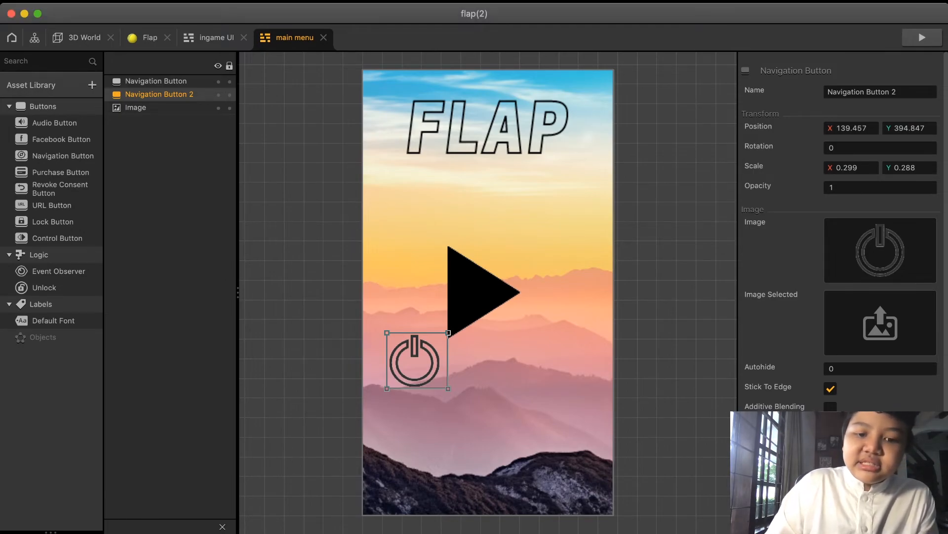
{"action": "left_click_drag", "start_coordinate": [416, 361], "coordinate": [393, 422]}
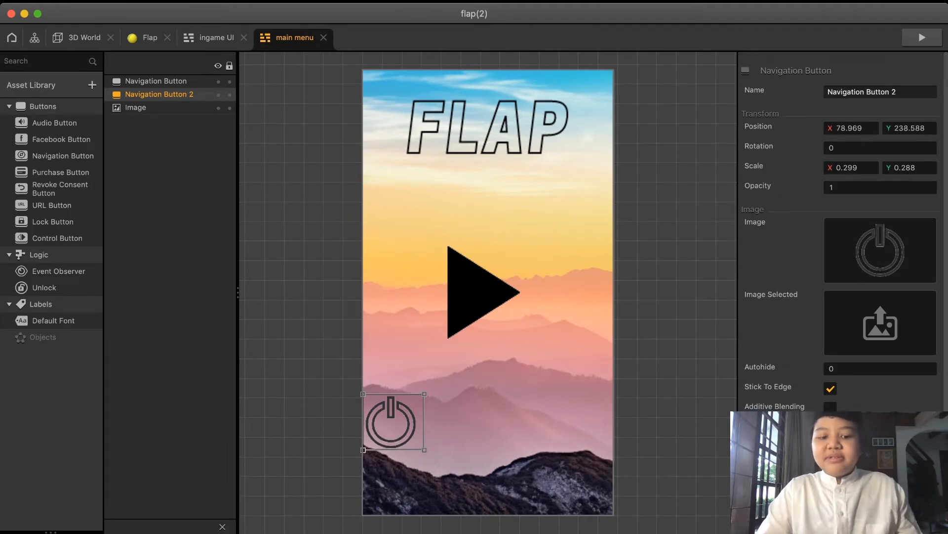
{"action": "left_click", "coordinate": [889, 92]}
{"action": "type", "text": "exit"}
{"action": "key", "text": "Return"}
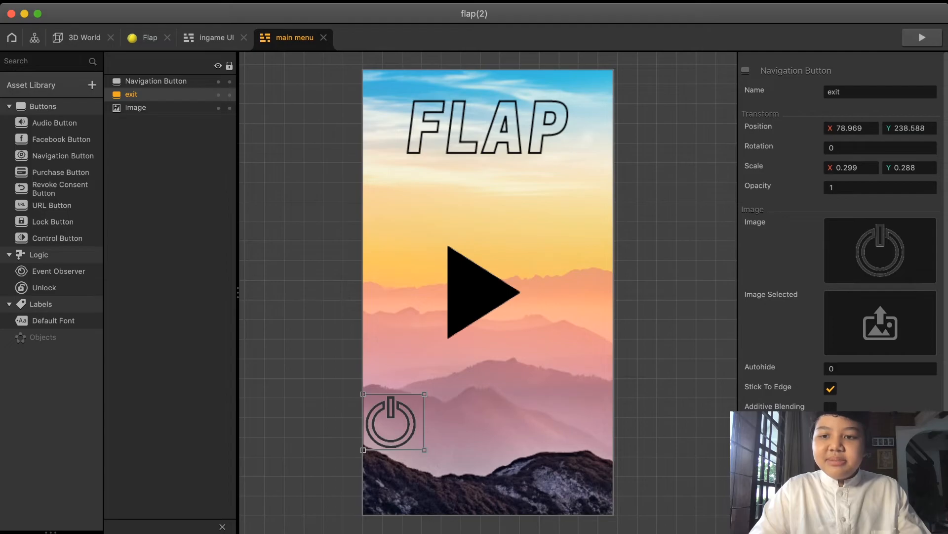
Step: Rename the play triangle's navigation button as play
{"action": "left_click", "coordinate": [484, 292]}
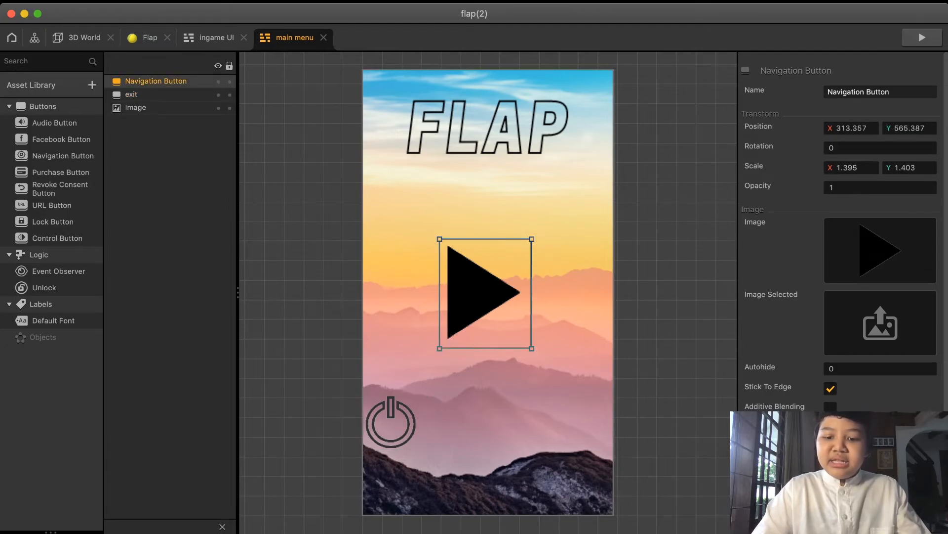
{"action": "left_click_drag", "start_coordinate": [894, 92], "coordinate": [824, 93]}
{"action": "type", "text": "pal"}
{"action": "key", "text": "Return"}
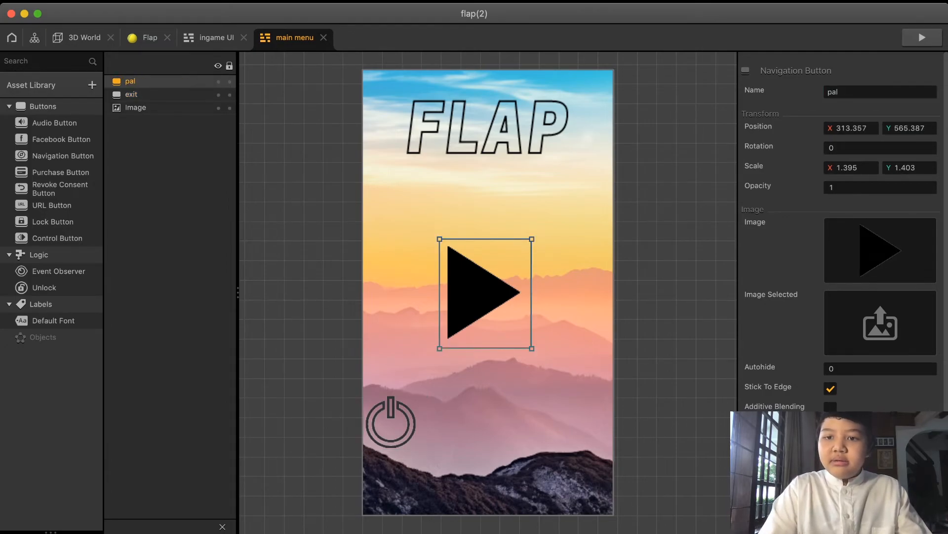
{"action": "left_click", "coordinate": [872, 92]}
{"action": "key", "text": "BackSpace"}
{"action": "key", "text": "BackSpace"}
{"action": "type", "text": "lay"}
{"action": "key", "text": "Return"}
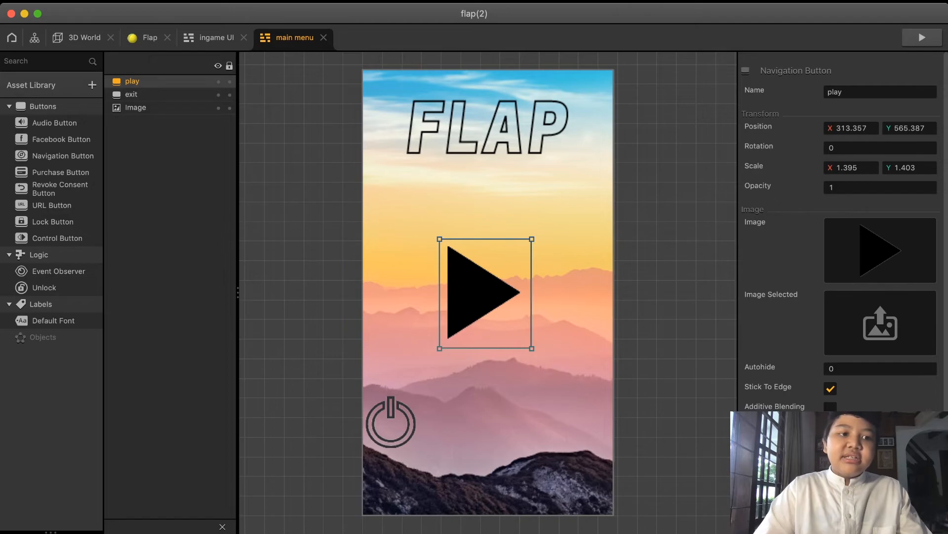
Step: In the node map, place main menu between Start and 3D World, linking Start to its Load and its play output to 3D World's Load
{"action": "left_click", "coordinate": [34, 37]}
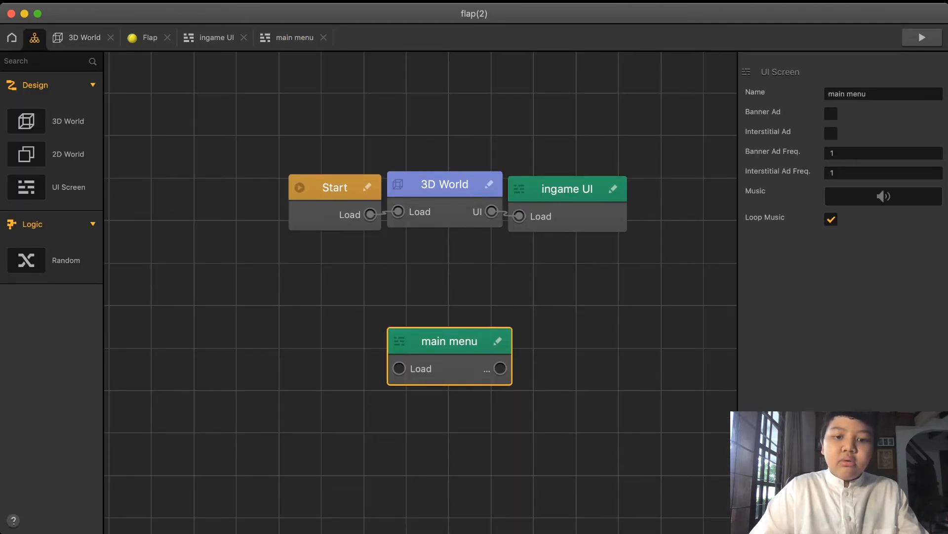
{"action": "left_click_drag", "start_coordinate": [335, 187], "coordinate": [174, 185]}
{"action": "left_click_drag", "start_coordinate": [210, 213], "coordinate": [461, 379]}
{"action": "left_click", "coordinate": [450, 345]}
{"action": "left_click_drag", "start_coordinate": [450, 343], "coordinate": [300, 189]}
{"action": "left_click_drag", "start_coordinate": [210, 213], "coordinate": [248, 214]}
{"action": "left_click_drag", "start_coordinate": [350, 213], "coordinate": [398, 211]}
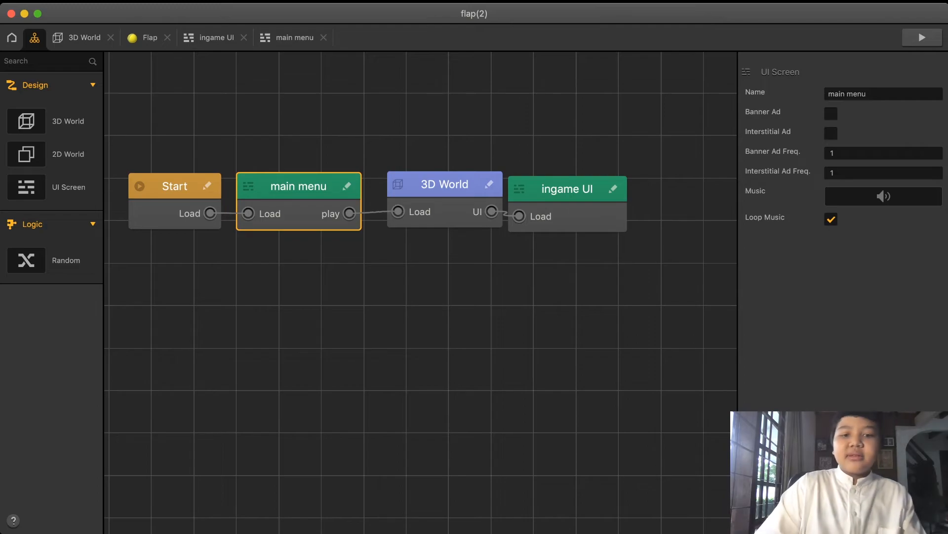
{"action": "left_click_drag", "start_coordinate": [445, 185], "coordinate": [436, 188]}
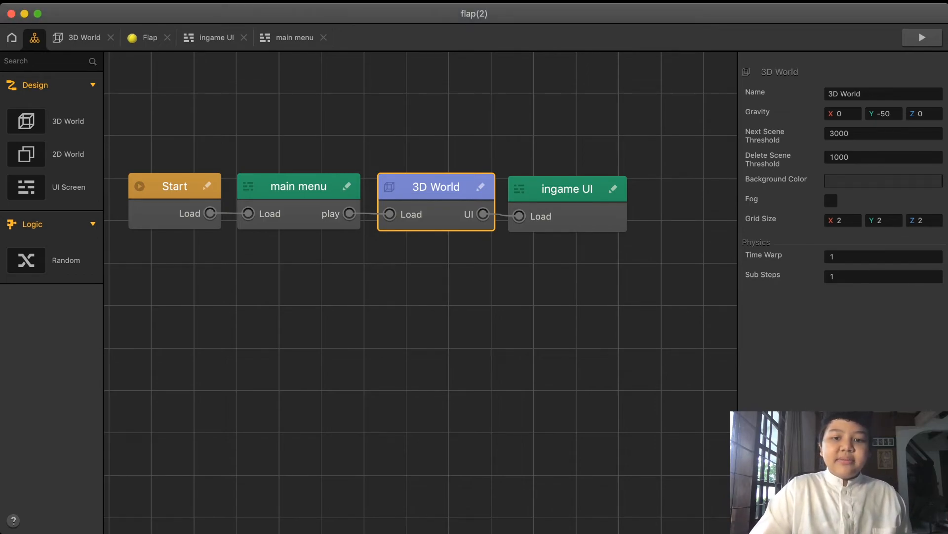
Step: Add an Event Observer for the Game Over event beside the ingame UI screen frame and name it game over
{"action": "left_click", "coordinate": [613, 188]}
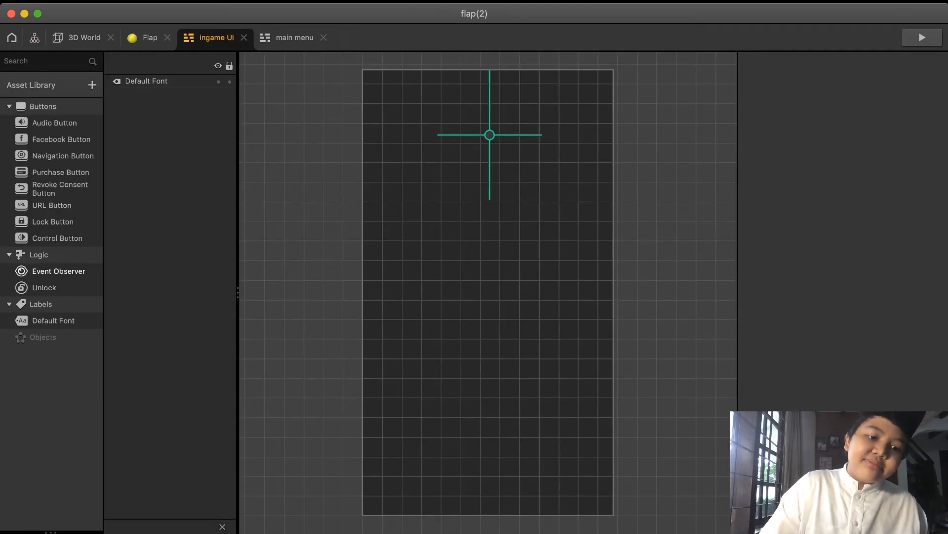
{"action": "left_click_drag", "start_coordinate": [58, 270], "coordinate": [281, 287]}
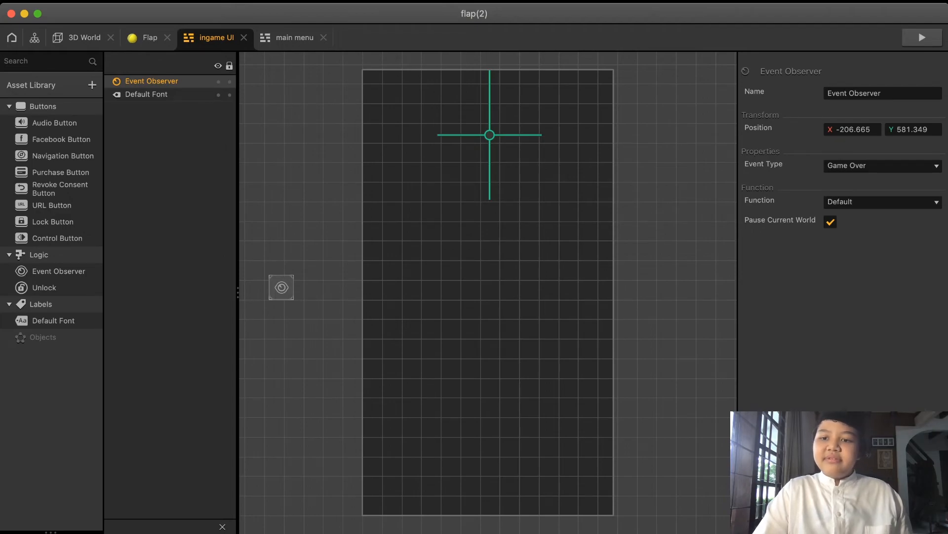
{"action": "left_click_drag", "start_coordinate": [882, 93], "coordinate": [828, 93]}
{"action": "type", "text": "gam"}
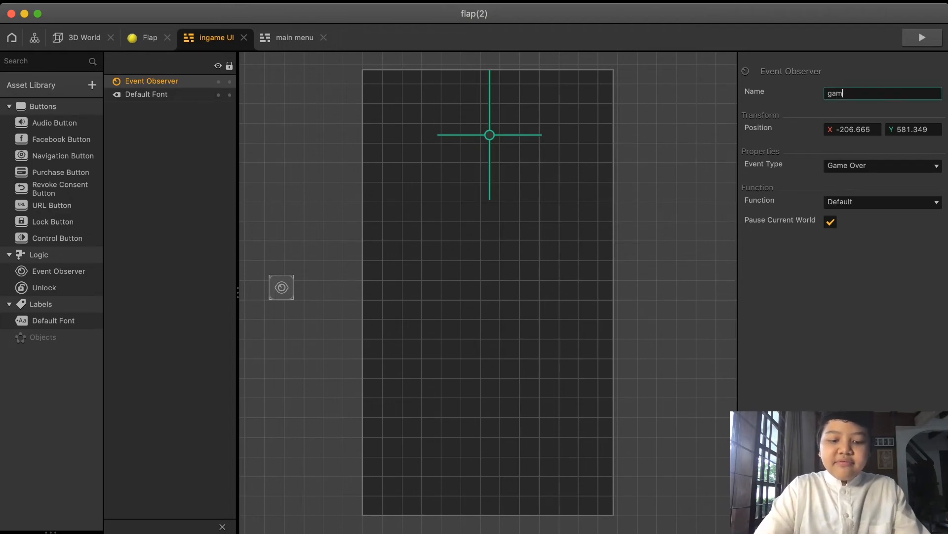
{"action": "type", "text": "e over"}
{"action": "key", "text": "Return"}
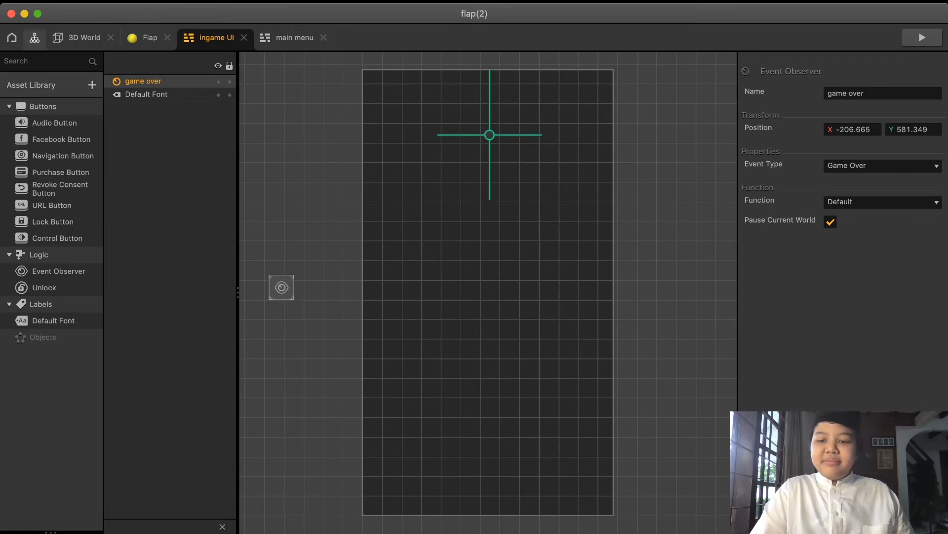
Step: Return to the node map, add a UI Screen node below ingame UI and name it game over
{"action": "left_click", "coordinate": [35, 38]}
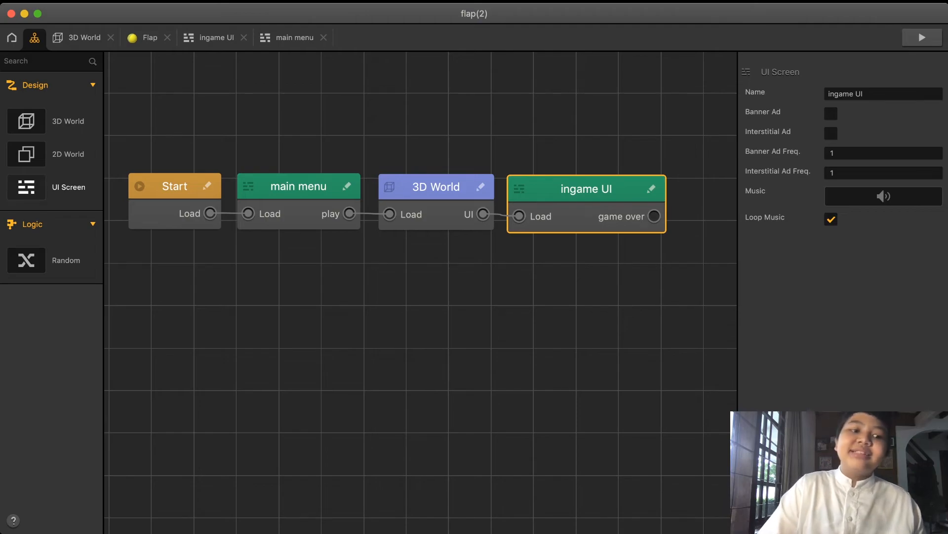
{"action": "left_click_drag", "start_coordinate": [26, 187], "coordinate": [551, 327]}
{"action": "left_click", "coordinate": [883, 94]}
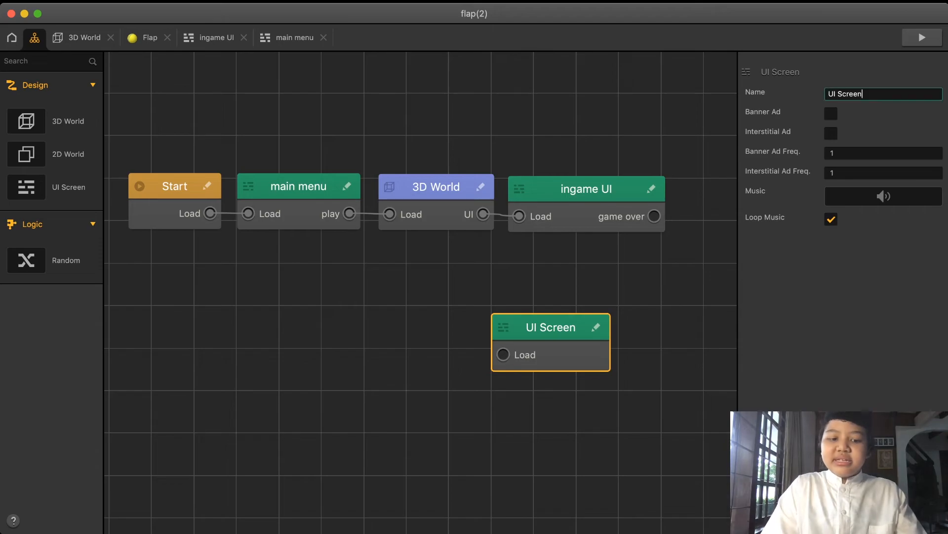
{"action": "key", "text": "super+a"}
{"action": "type", "text": "game over"}
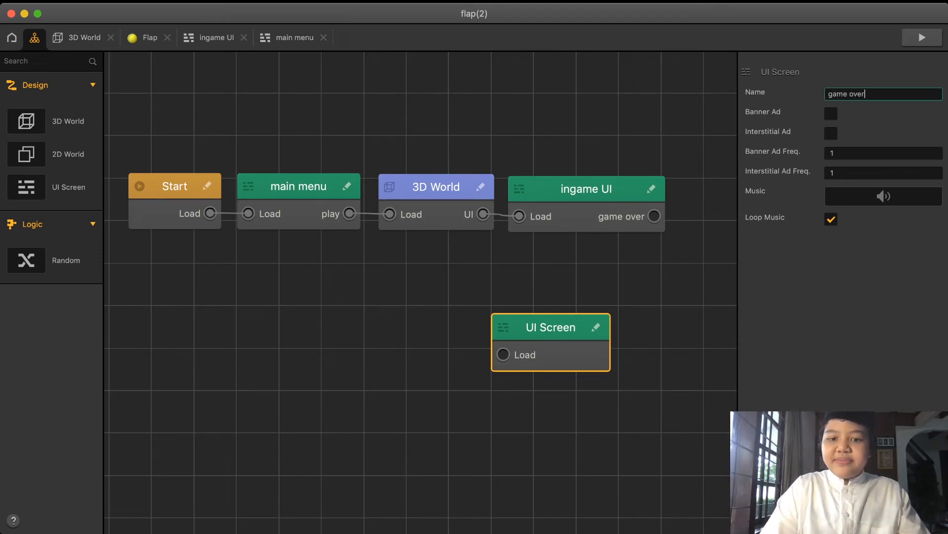
{"action": "key", "text": "Return"}
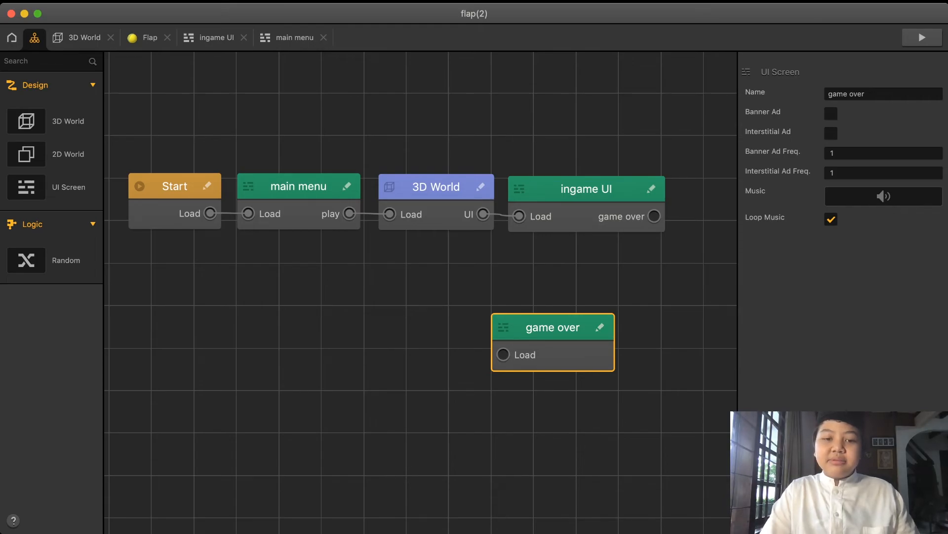
Step: Open the game over screen, import the GAME OVER picture as an Image and stretch it to fill the screen frame
{"action": "left_click", "coordinate": [600, 327]}
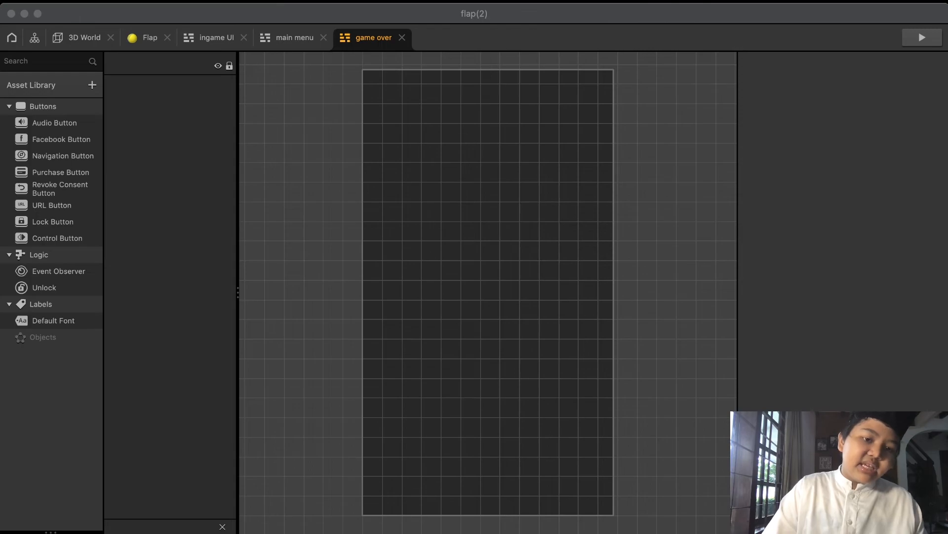
{"action": "left_click_drag", "start_coordinate": [770, 297], "coordinate": [657, 293]}
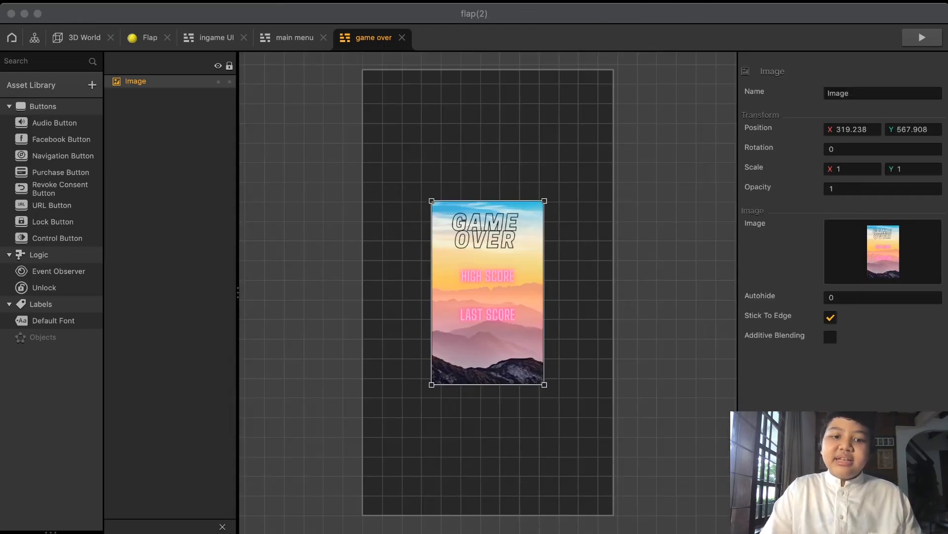
{"action": "left_click_drag", "start_coordinate": [432, 201], "coordinate": [364, 70]}
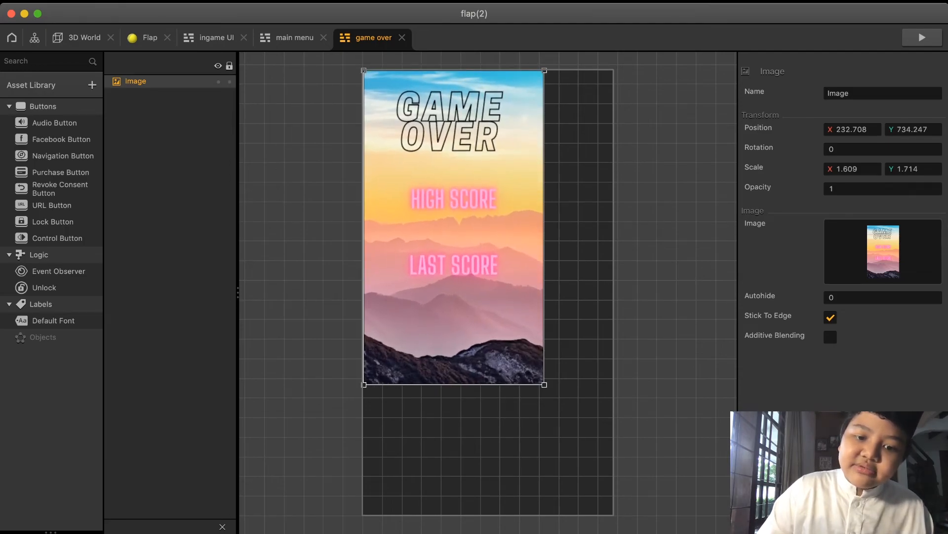
{"action": "left_click_drag", "start_coordinate": [545, 384], "coordinate": [614, 513]}
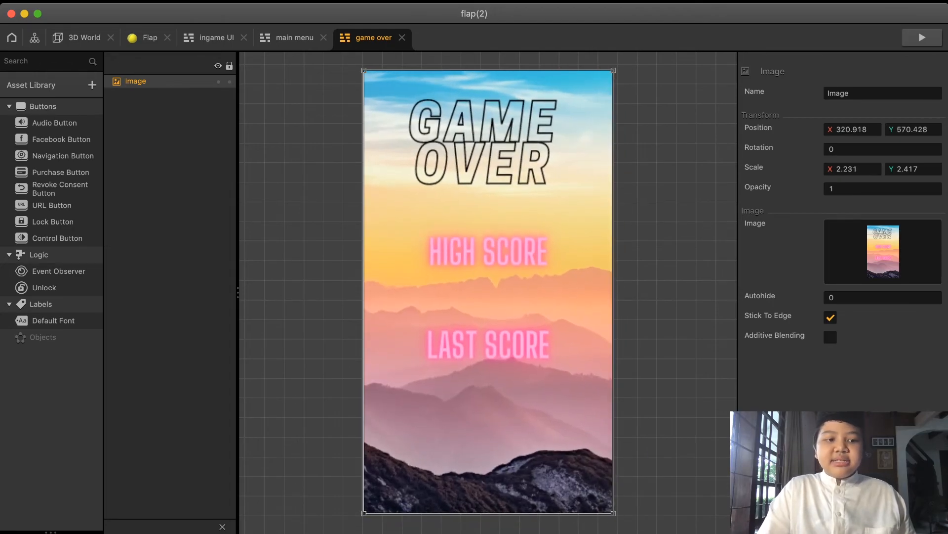
Step: Place a Default Font label under HIGH SCORE with function Score, score type Points and amount Best
{"action": "left_click_drag", "start_coordinate": [54, 321], "coordinate": [487, 296]}
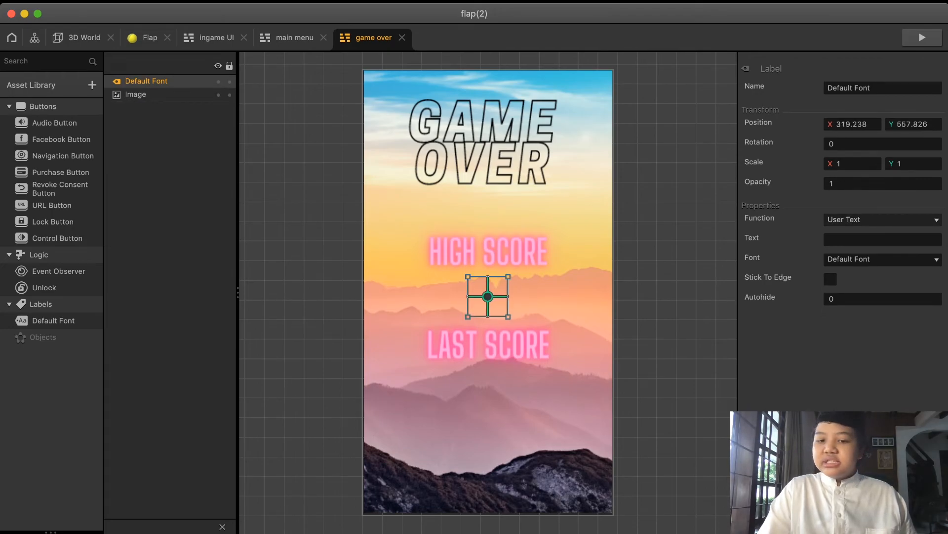
{"action": "left_click", "coordinate": [883, 221]}
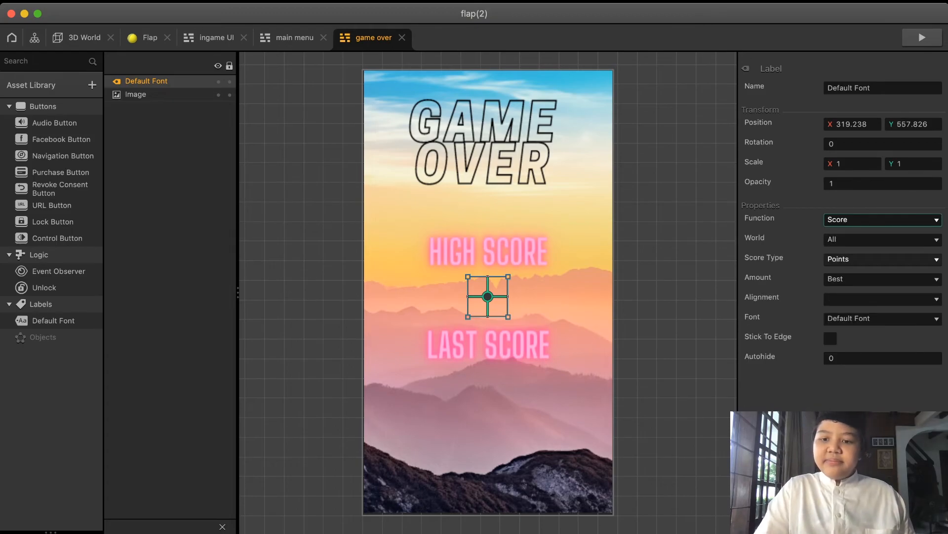
{"action": "left_click", "coordinate": [882, 279]}
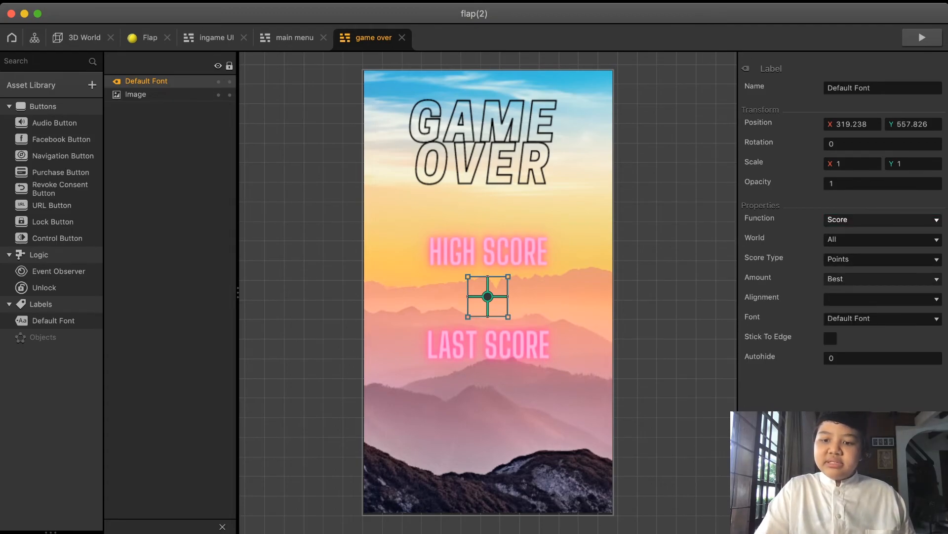
{"action": "left_click", "coordinate": [883, 298]}
{"action": "left_click", "coordinate": [883, 299]}
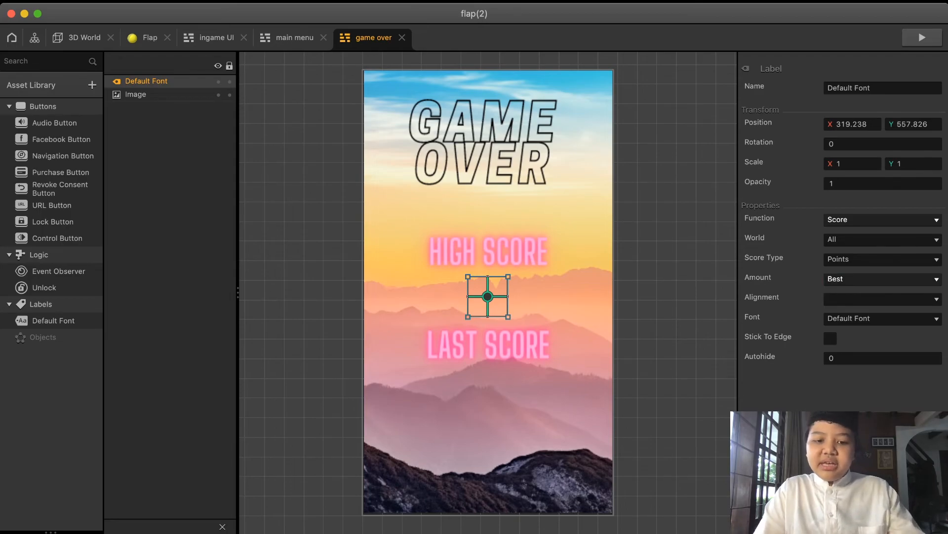
Step: Paste a copy of the score label and position it under LAST SCORE
{"action": "key", "text": "super+v"}
{"action": "left_click_drag", "start_coordinate": [487, 296], "coordinate": [488, 386]}
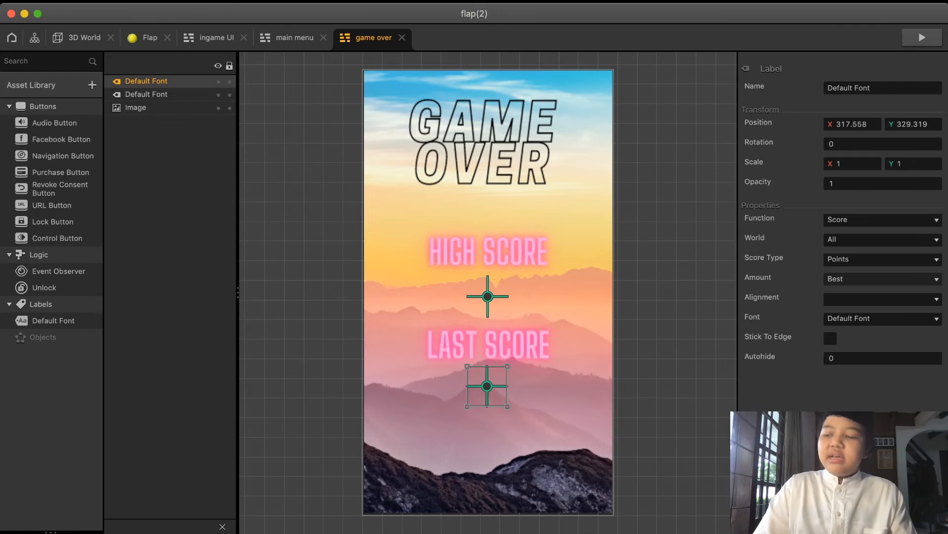
Step: Set the LAST SCORE label's amount to Current, then add a play-triangle Navigation Button at about X 531, Y 259 on the game over screen
{"action": "left_click", "coordinate": [882, 278]}
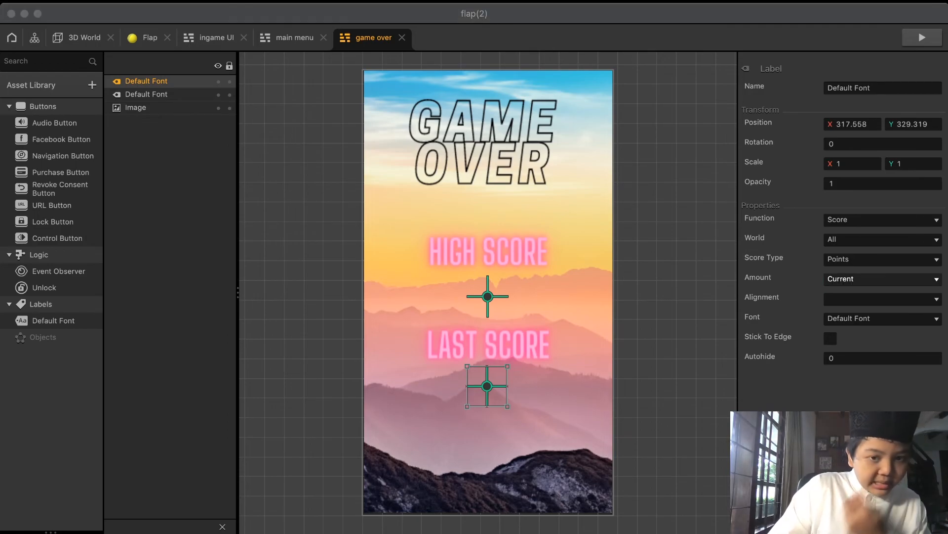
{"action": "left_click_drag", "start_coordinate": [736, 291], "coordinate": [320, 292]}
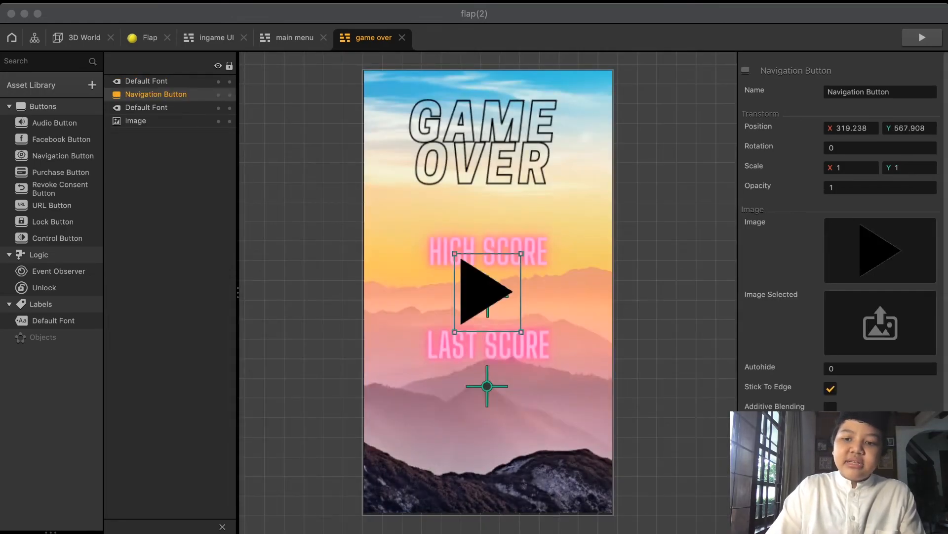
{"action": "left_click", "coordinate": [488, 386]}
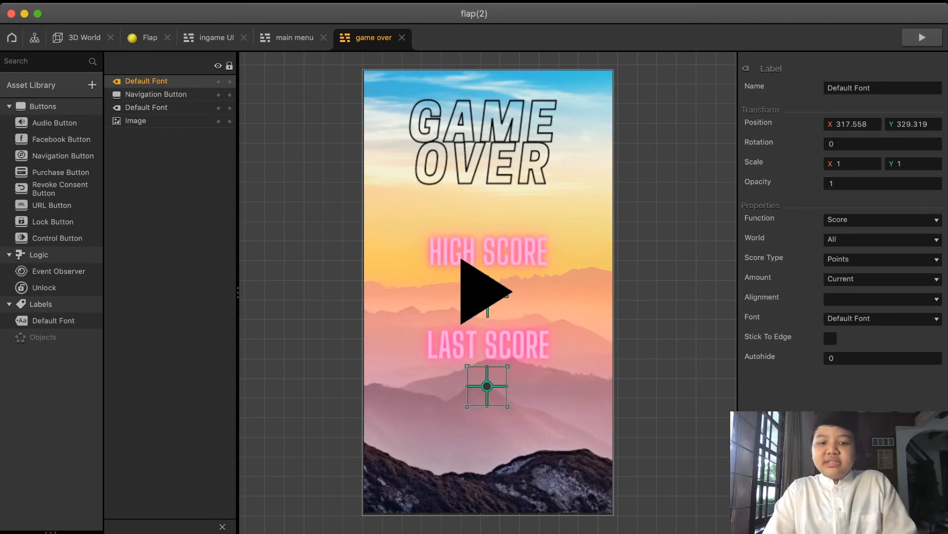
{"action": "mouse_move", "coordinate": [487, 386]}
{"action": "left_mouse_down"}
{"action": "mouse_move", "coordinate": [510, 398]}
{"action": "mouse_move", "coordinate": [488, 388]}
{"action": "left_mouse_up"}
{"action": "left_click_drag", "start_coordinate": [485, 291], "coordinate": [568, 413]}
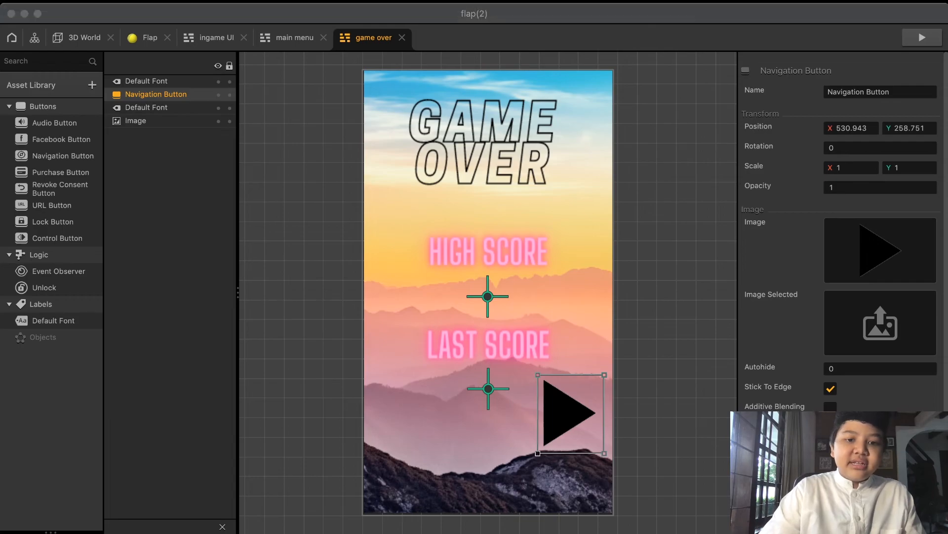
Step: Import the left-arrow picture as a second Navigation Button, scaled to about 0.45 by 0.47 and placed at about X 171, Y 227
{"action": "left_click_drag", "start_coordinate": [840, 297], "coordinate": [336, 293]}
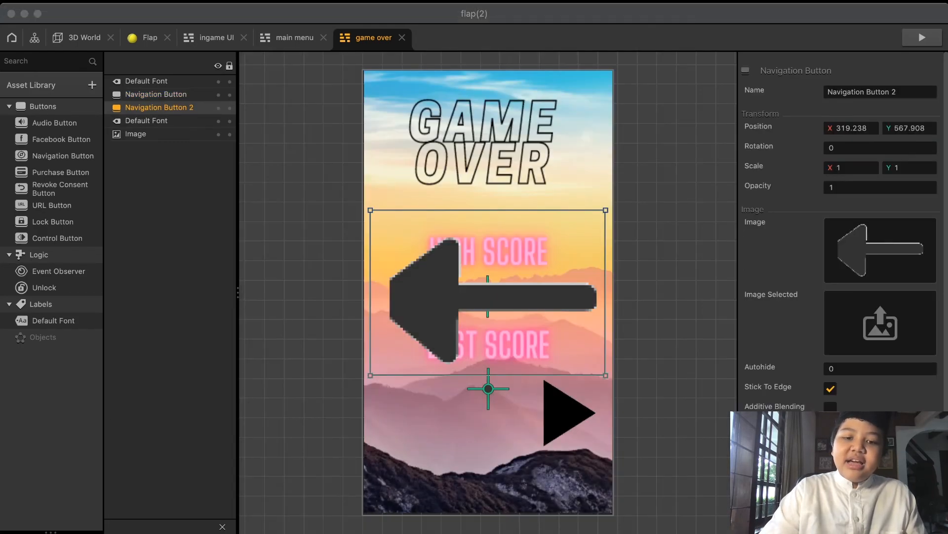
{"action": "left_click", "coordinate": [135, 133]}
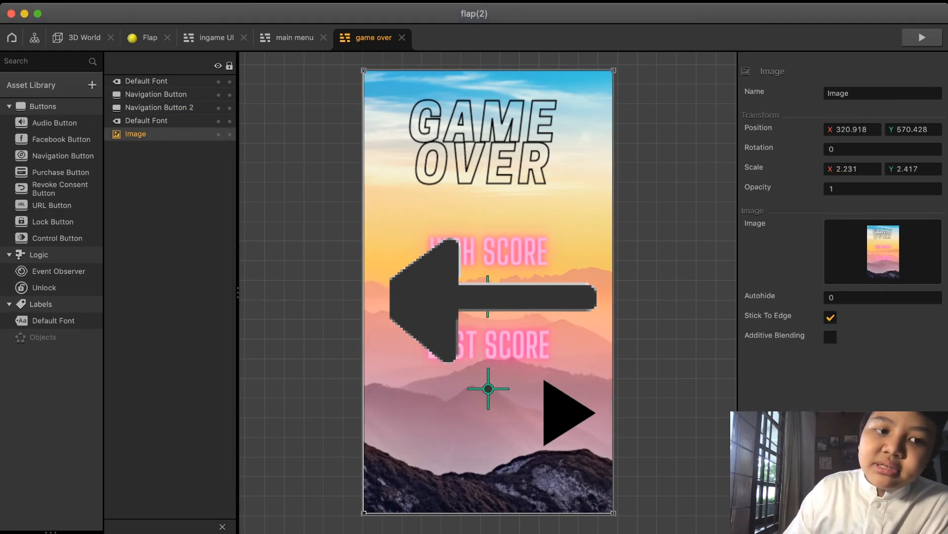
{"action": "left_click", "coordinate": [159, 107]}
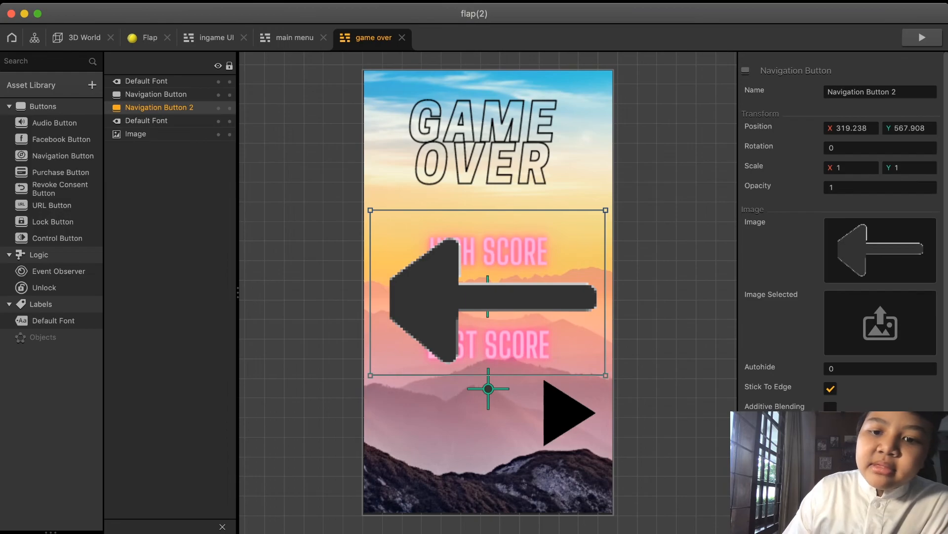
{"action": "left_click_drag", "start_coordinate": [510, 274], "coordinate": [476, 297]}
{"action": "left_click_drag", "start_coordinate": [423, 336], "coordinate": [430, 426]}
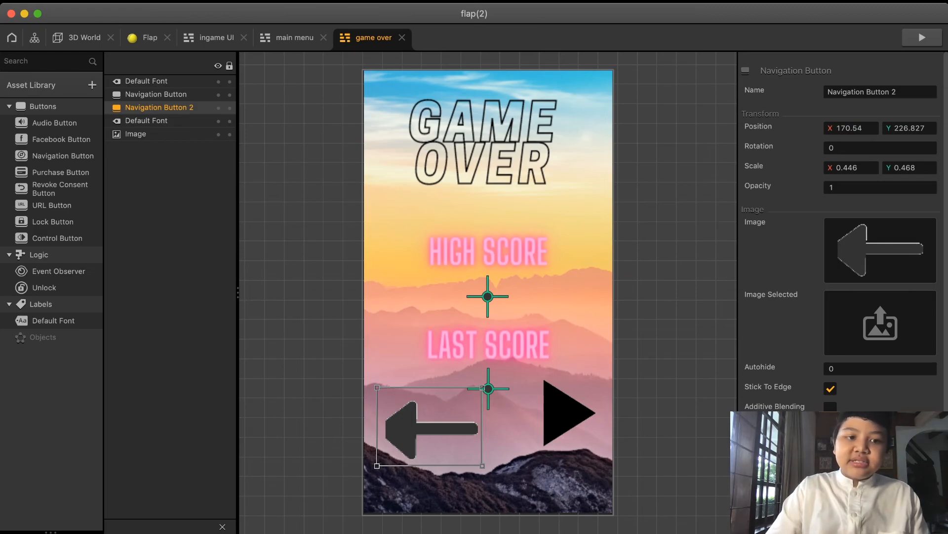
Step: Rename the play-triangle navigation button as replay
{"action": "left_click", "coordinate": [156, 94]}
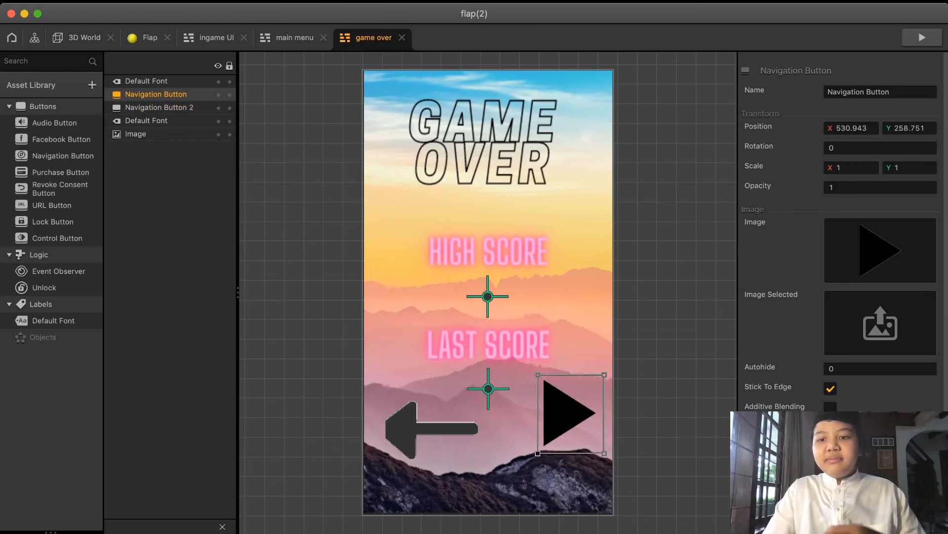
{"action": "left_click", "coordinate": [879, 92]}
{"action": "type", "text": "paly"}
{"action": "key", "text": "BackSpace"}
{"action": "key", "text": "BackSpace"}
{"action": "key", "text": "BackSpace"}
{"action": "type", "text": "replay"}
{"action": "key", "text": "Return"}
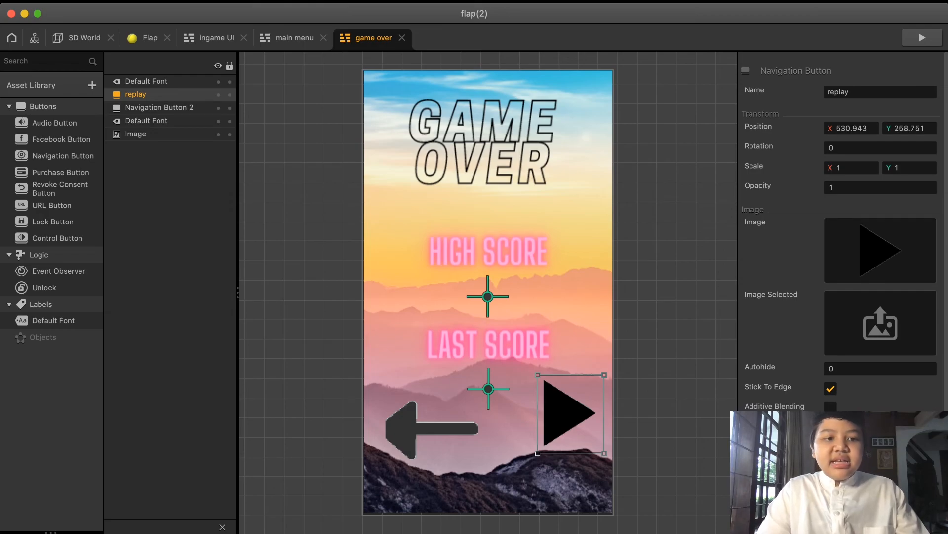
Step: Rename the left-arrow navigation button as back
{"action": "left_click", "coordinate": [159, 108]}
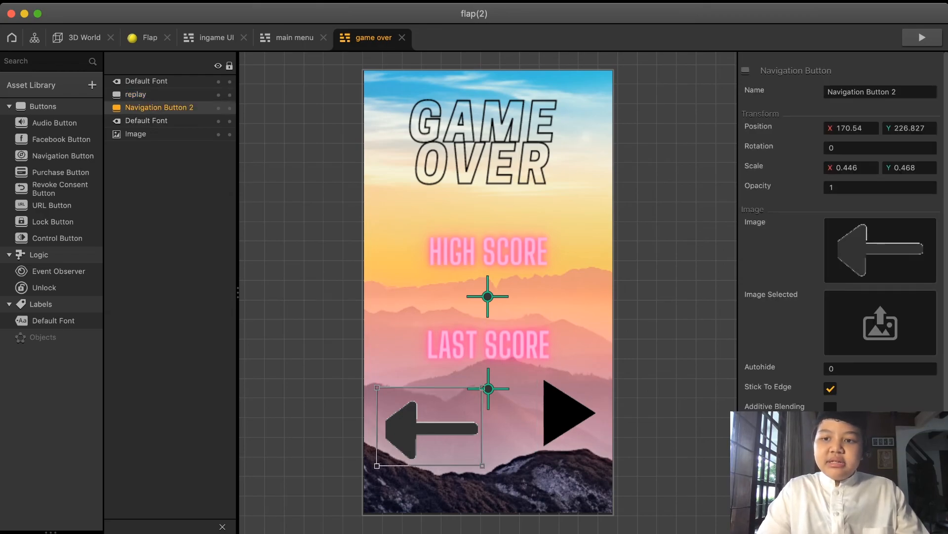
{"action": "left_click_drag", "start_coordinate": [900, 93], "coordinate": [825, 92]}
{"action": "type", "text": "back"}
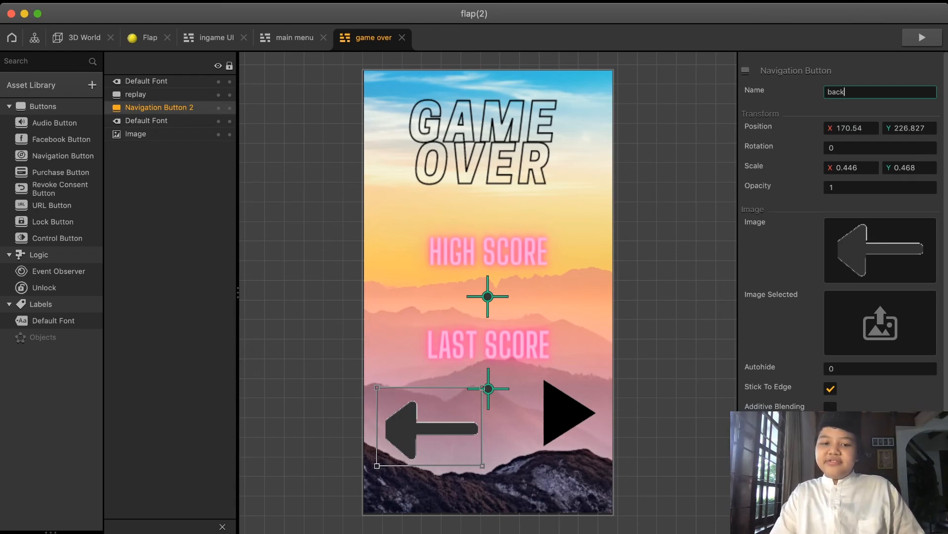
{"action": "key", "text": "Return"}
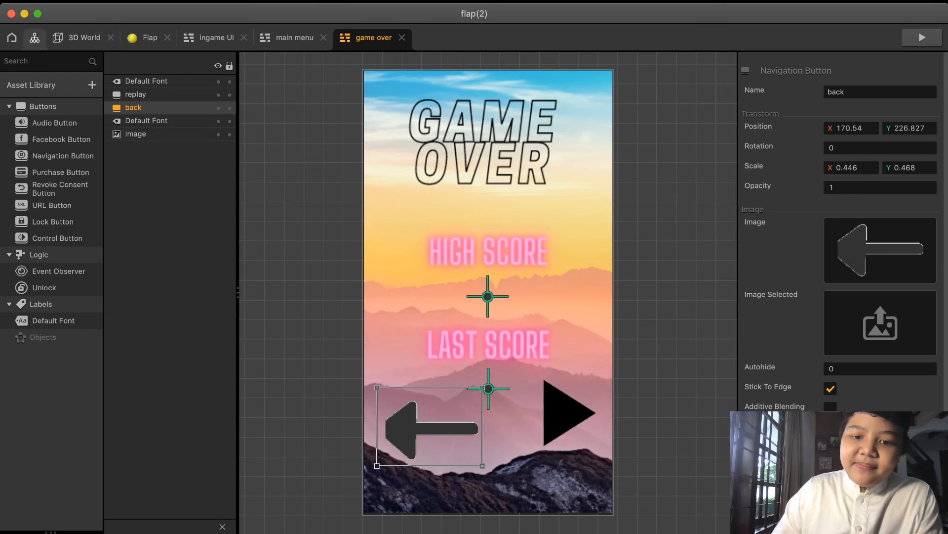
Step: In the node map, move the game over node above the other nodes and link ingame UI's game over output to its Load input
{"action": "left_click", "coordinate": [34, 38]}
{"action": "left_click_drag", "start_coordinate": [554, 327], "coordinate": [509, 87]}
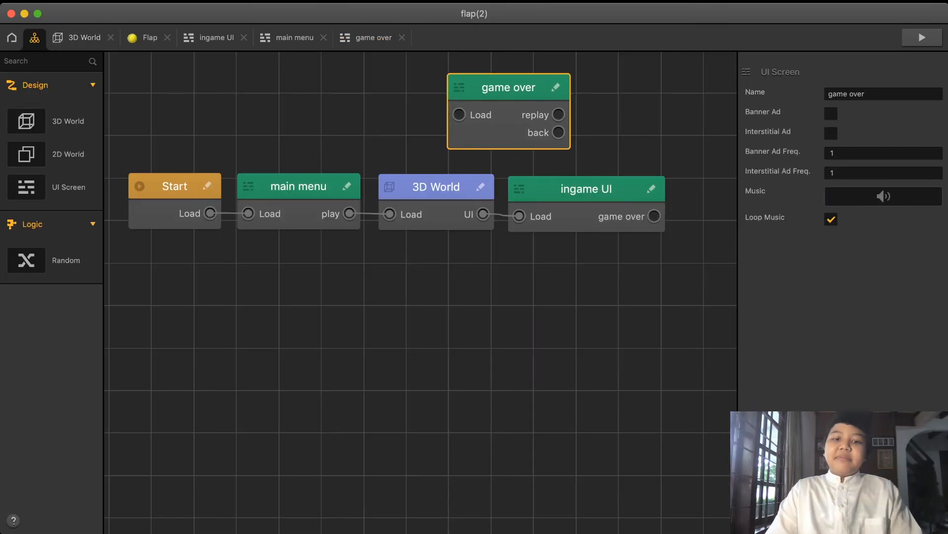
{"action": "left_click_drag", "start_coordinate": [655, 216], "coordinate": [459, 114]}
{"action": "left_click_drag", "start_coordinate": [509, 87], "coordinate": [505, 60]}
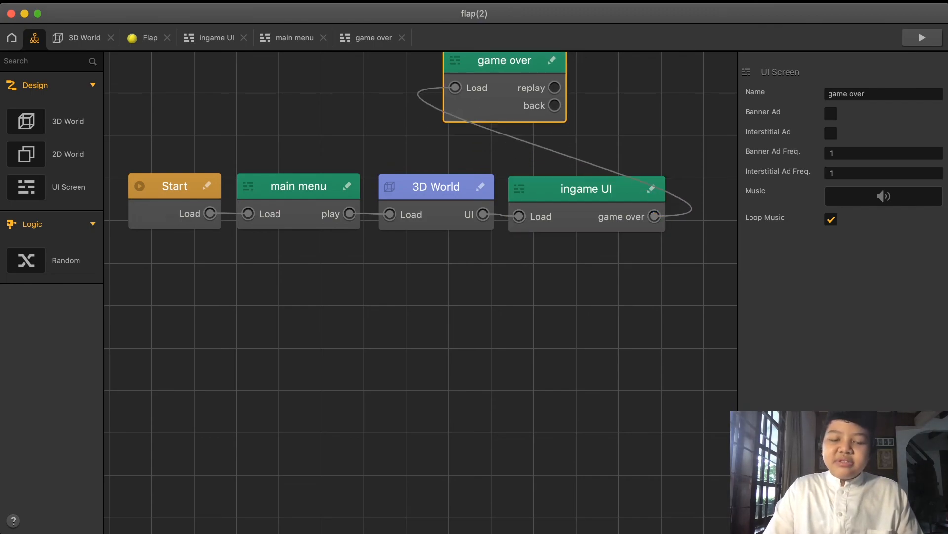
Step: Link the game over node's replay output to 3D World's Load and its back output to main menu's Load
{"action": "left_click_drag", "start_coordinate": [555, 87], "coordinate": [390, 214]}
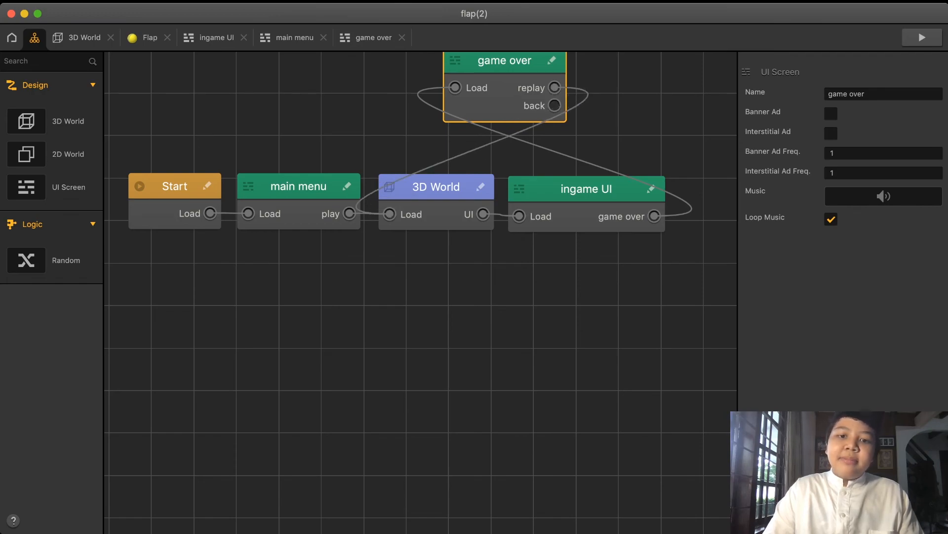
{"action": "left_click_drag", "start_coordinate": [554, 105], "coordinate": [249, 213]}
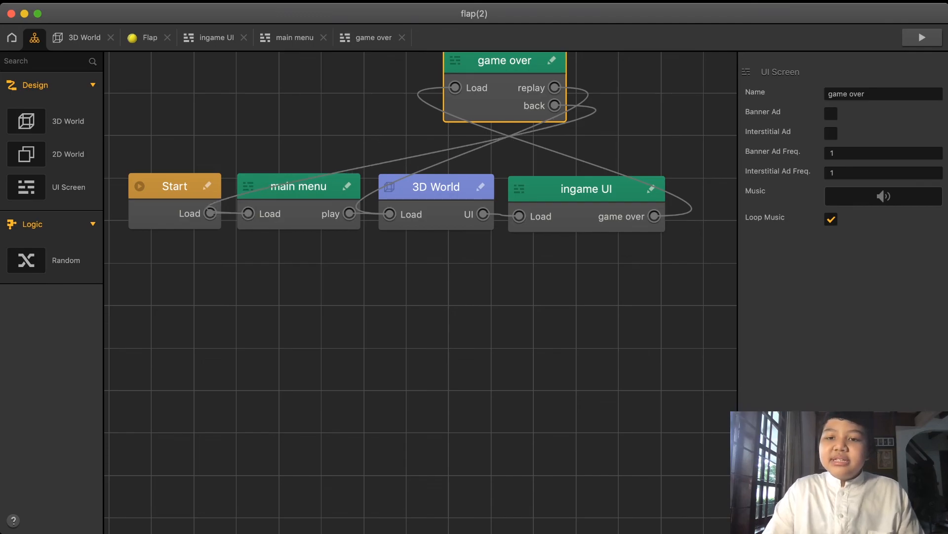
Step: Run the game preview to test the linked screens, close it and launch the preview again
{"action": "left_click", "coordinate": [922, 38]}
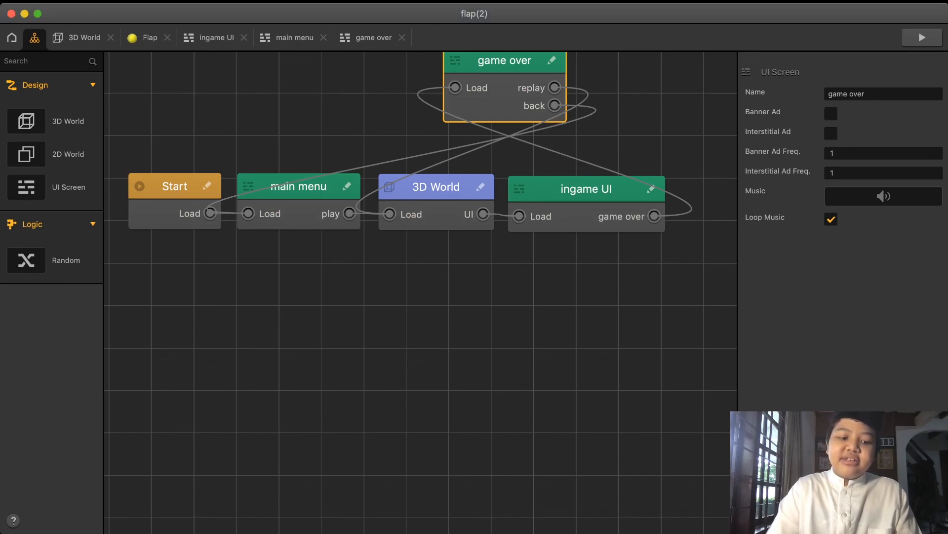
{"action": "key", "text": "Escape"}
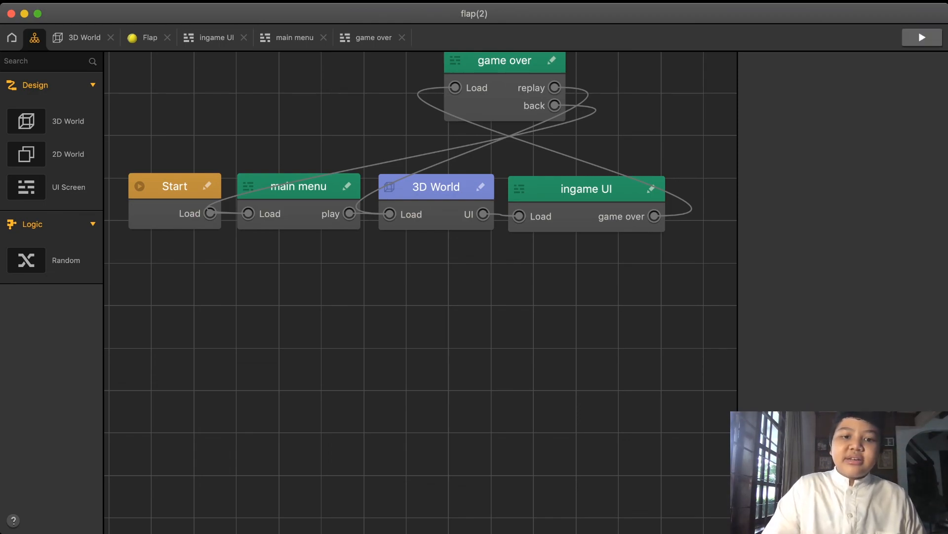
{"action": "left_click", "coordinate": [922, 38]}
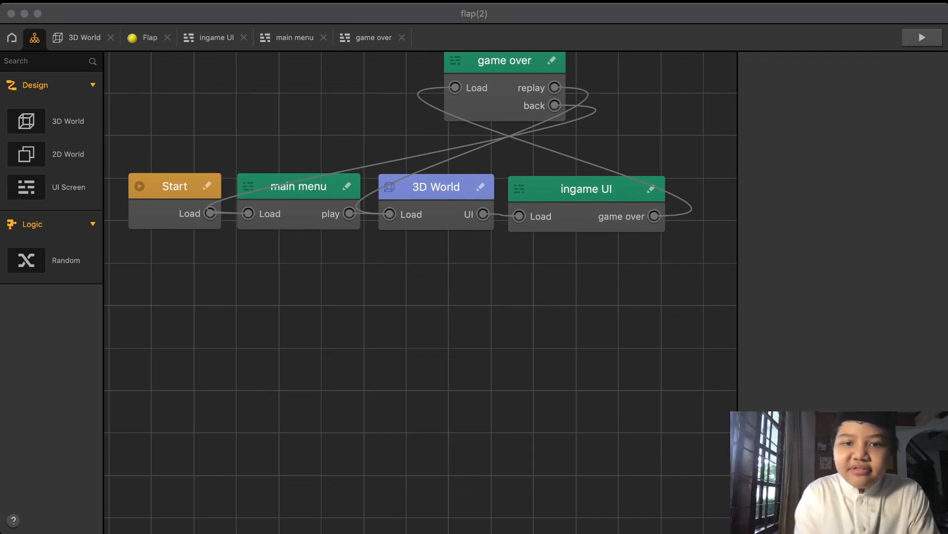